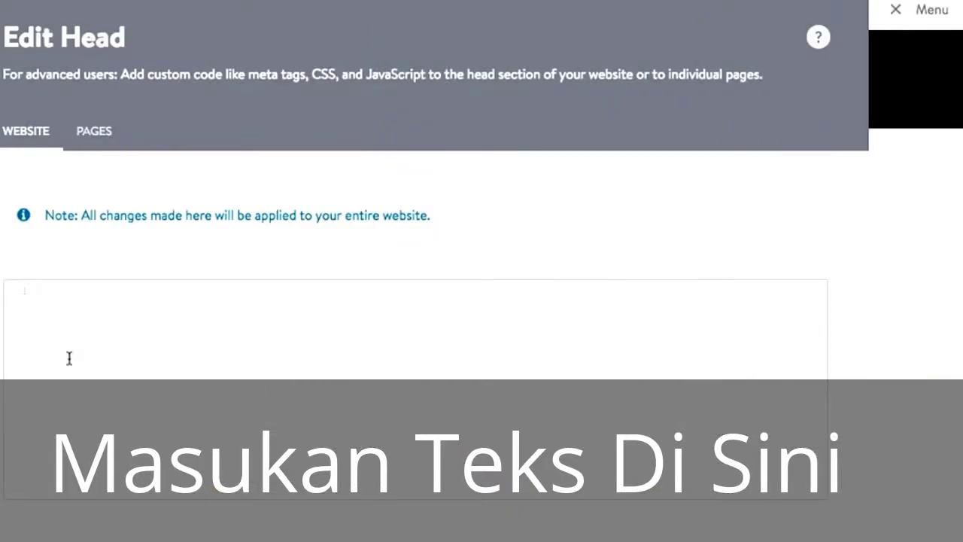
Step: Enter the .jtpl-section-main selector in the head code that applies to the whole website
left_click(98, 145)
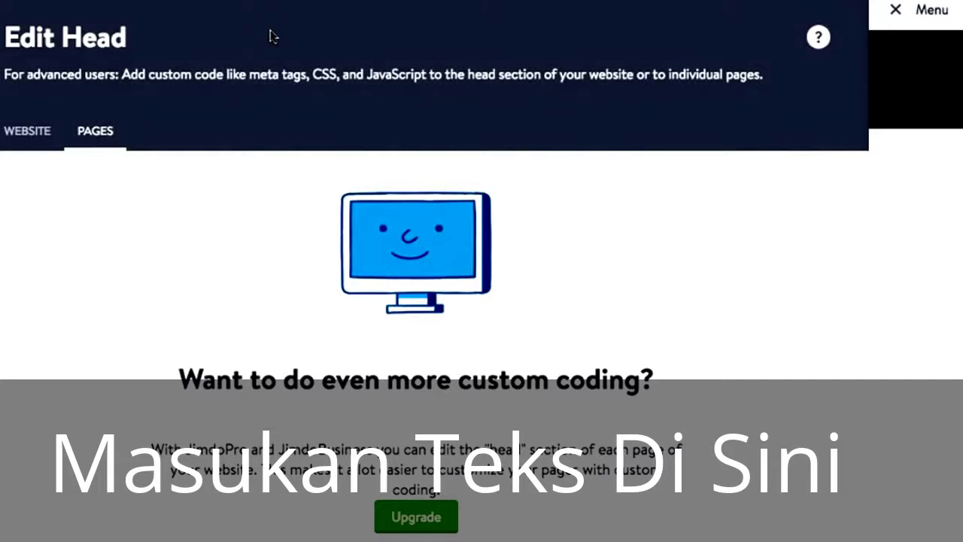
left_click(28, 132)
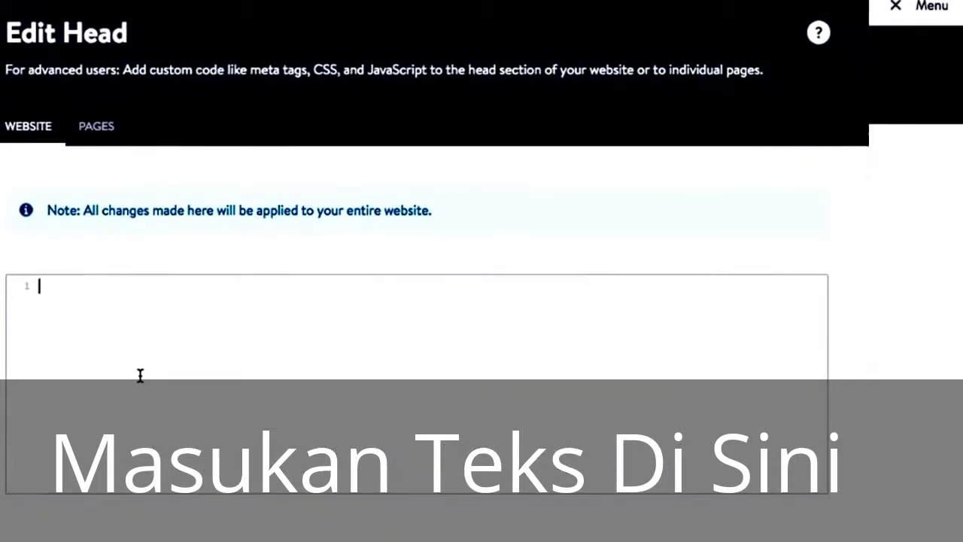
type(".jtpl-section-main")
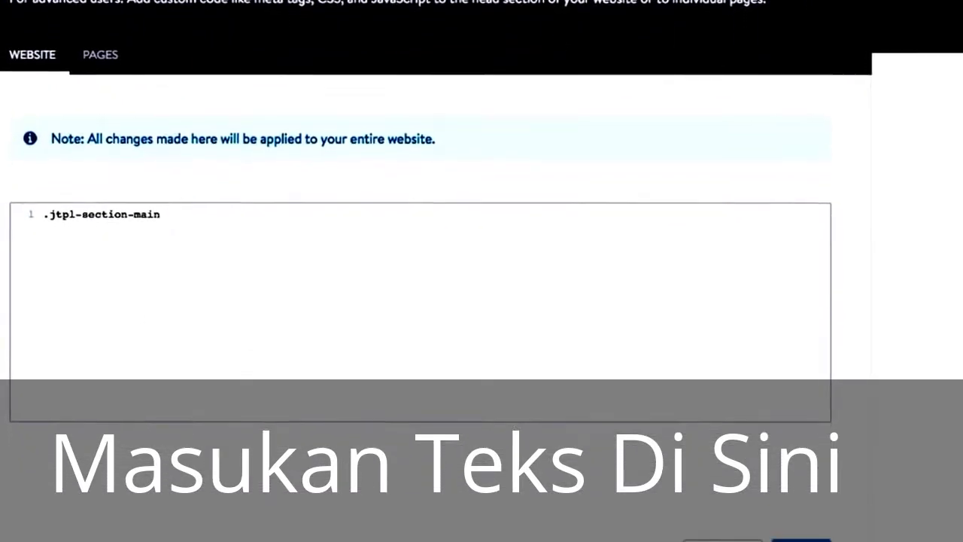
Step: Enclose the .jtpl-section-main selector between an opening <style> tag above it and a closing </style> tag below it
key("Home")
key("Return")
key("Return")
key("Up")
key("Up")
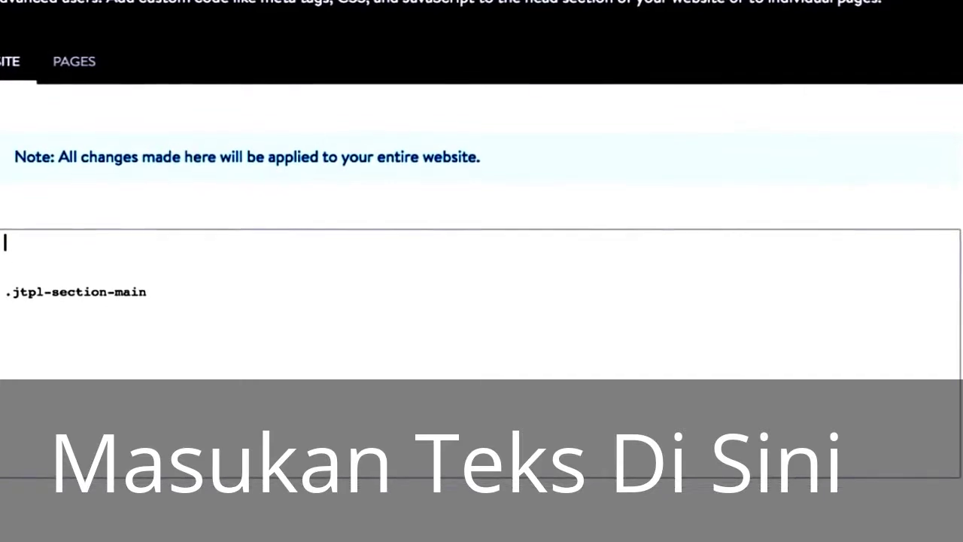
type("<styel")
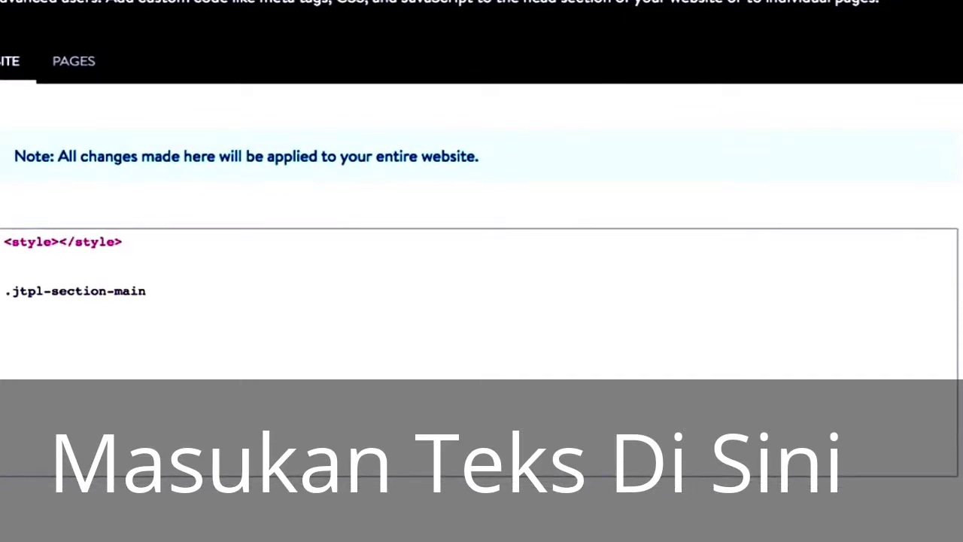
left_click_drag(107, 241, 124, 241)
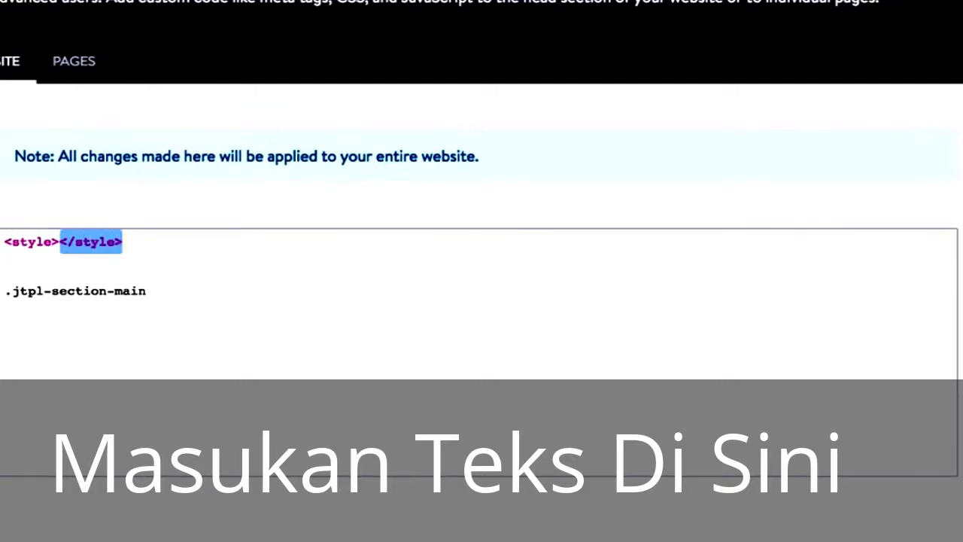
key("ctrl+x")
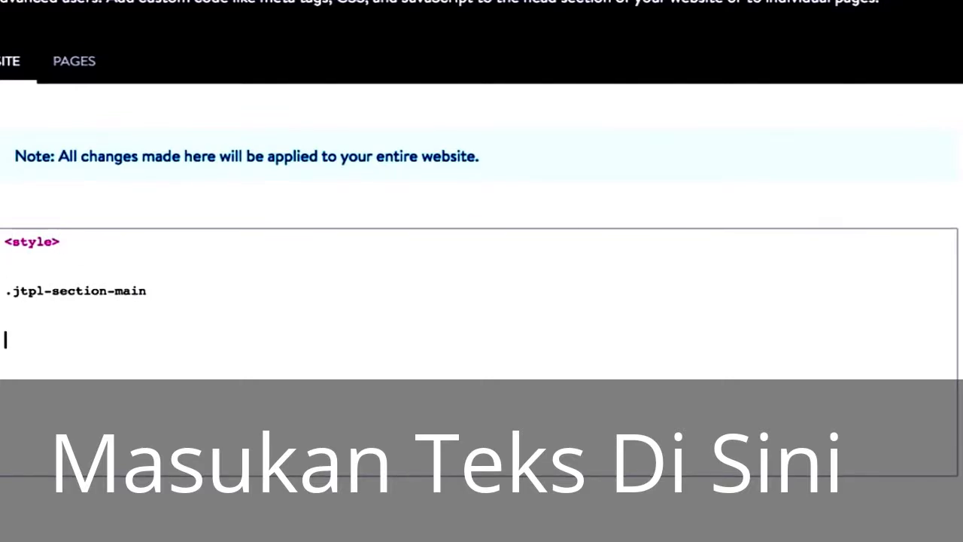
Step: Remove the blank line above .jtpl-section-main and complete its rule with { margin-top: 160px;}
key("Delete")
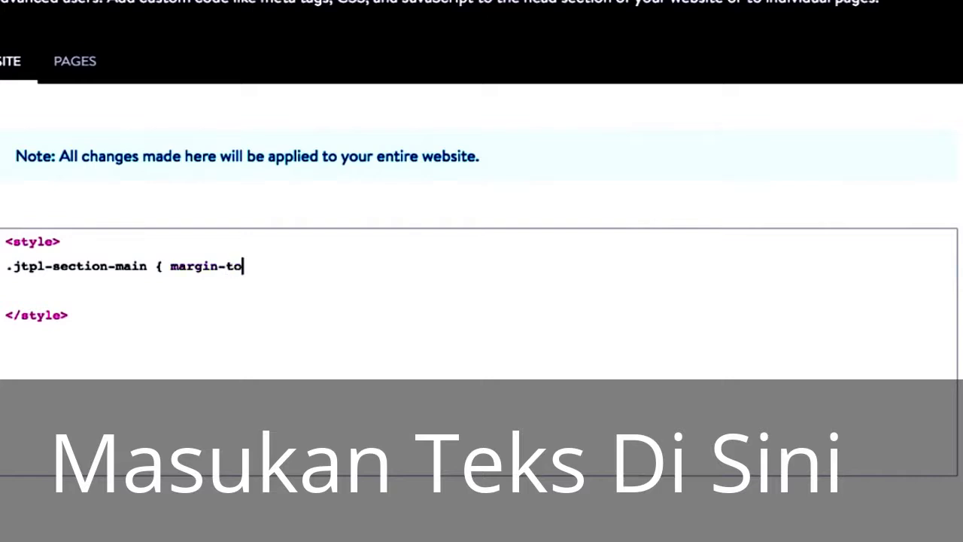
type("160px;")
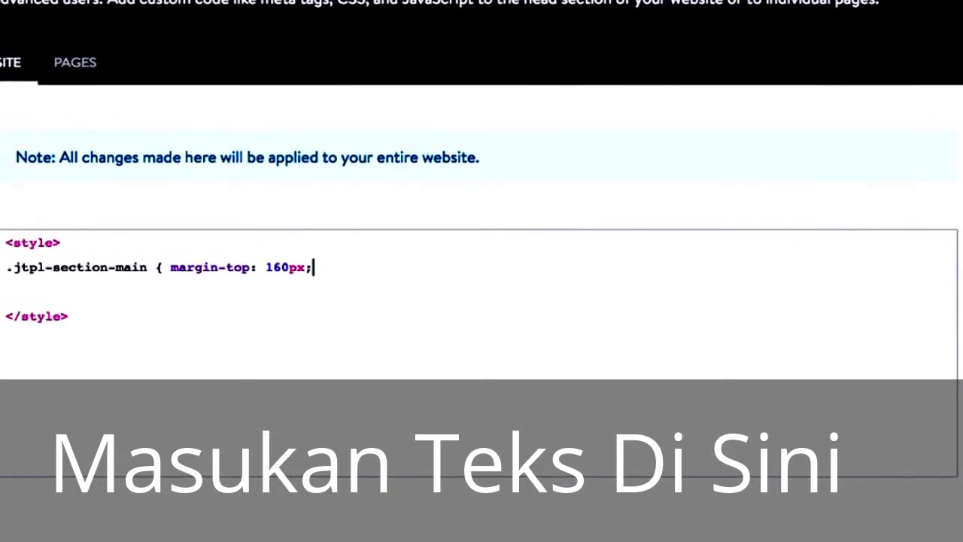
type("}")
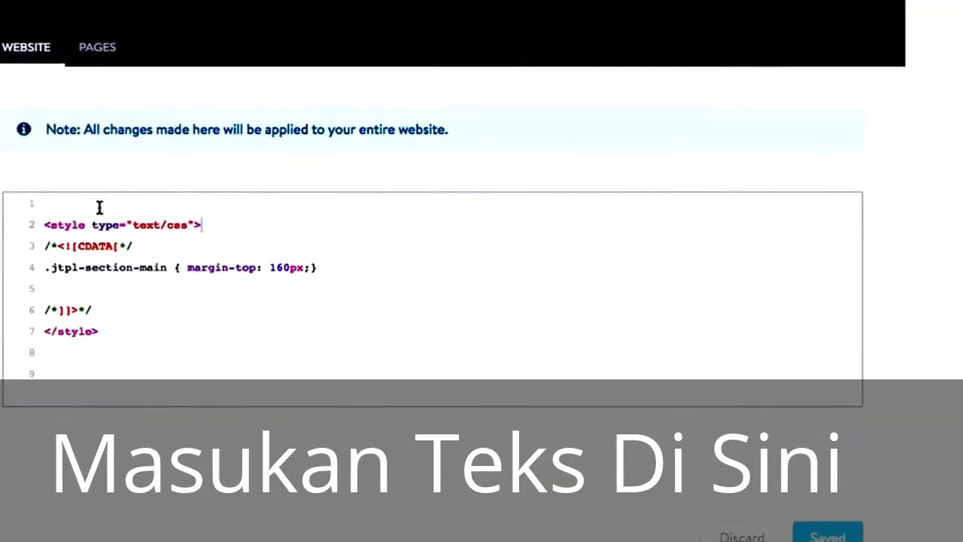
Step: Review the style block's CDATA and margin lines, and check the content spacing on the home page
left_click_drag(133, 310, 76, 310)
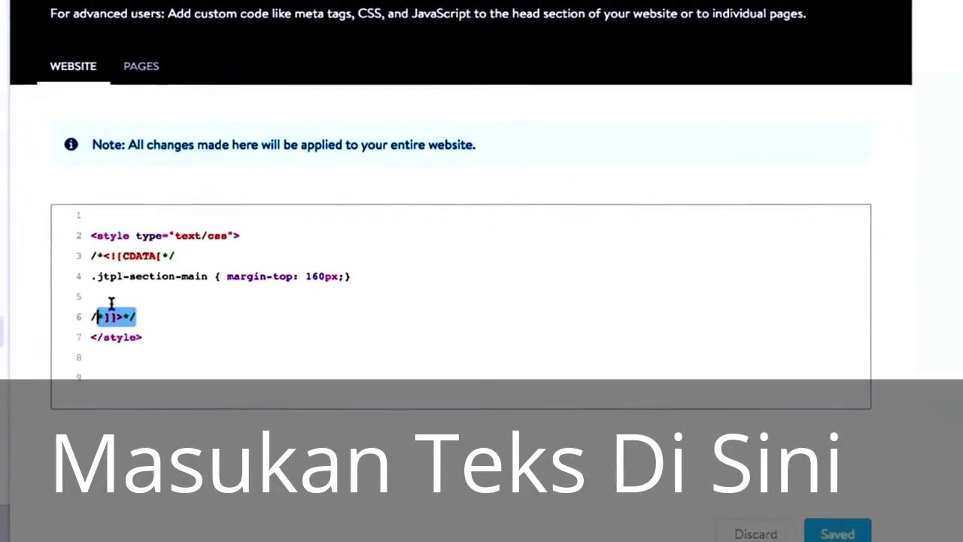
left_click_drag(161, 248, 58, 237)
left_click(273, 301)
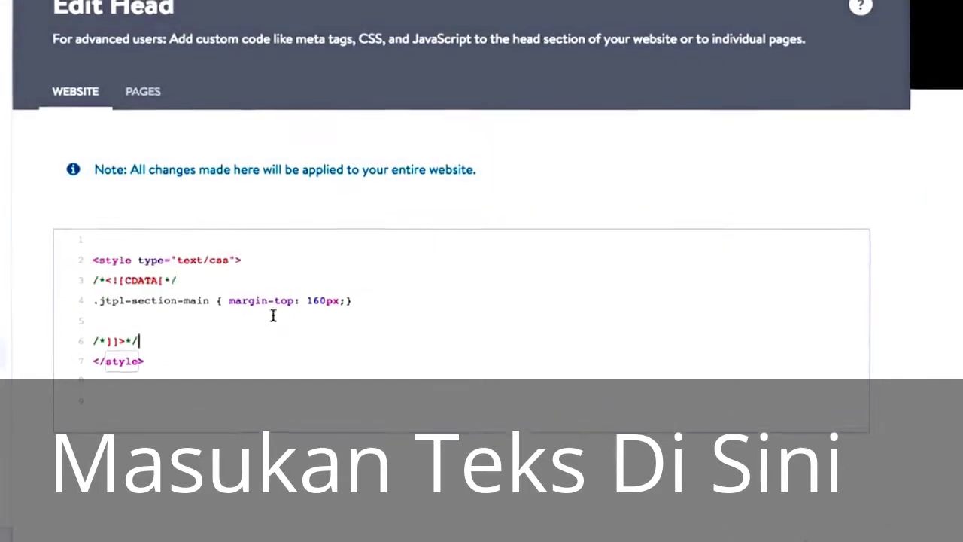
left_click_drag(376, 286, 38, 299)
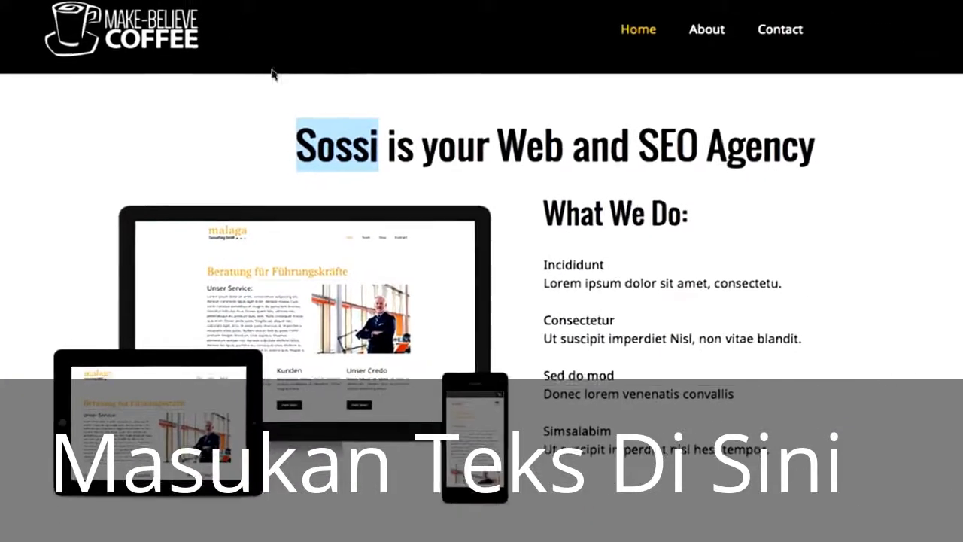
left_click(338, 45)
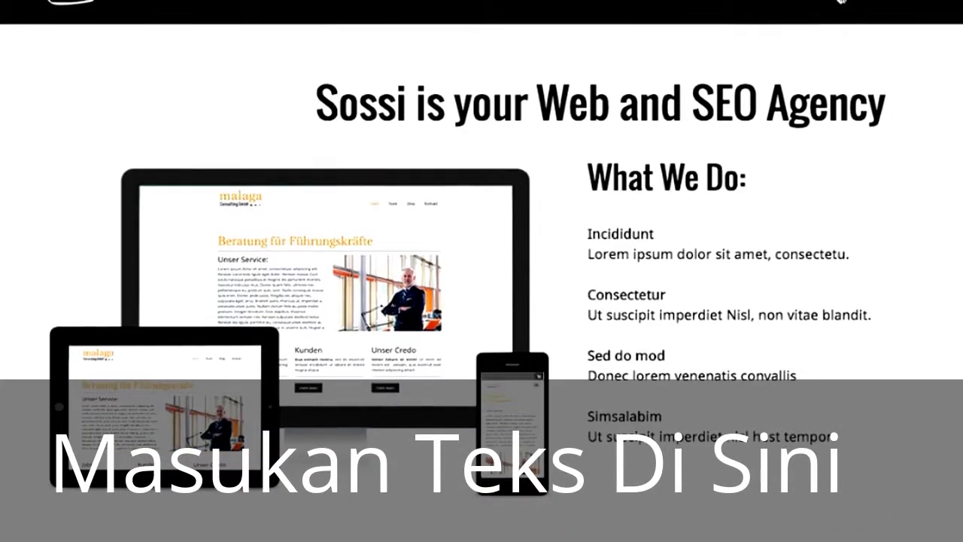
scroll(425, 478, "down", 5)
scroll(447, 365, "up", 5)
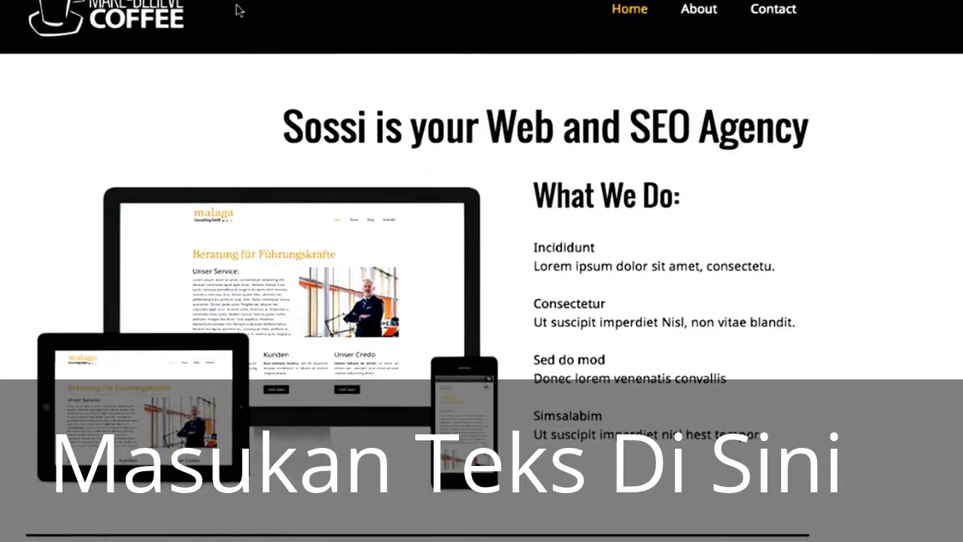
Step: Inspect the Make-Believe Coffee logo on the home page and select its parent jtpl-logo div in the code
right_click(176, 19)
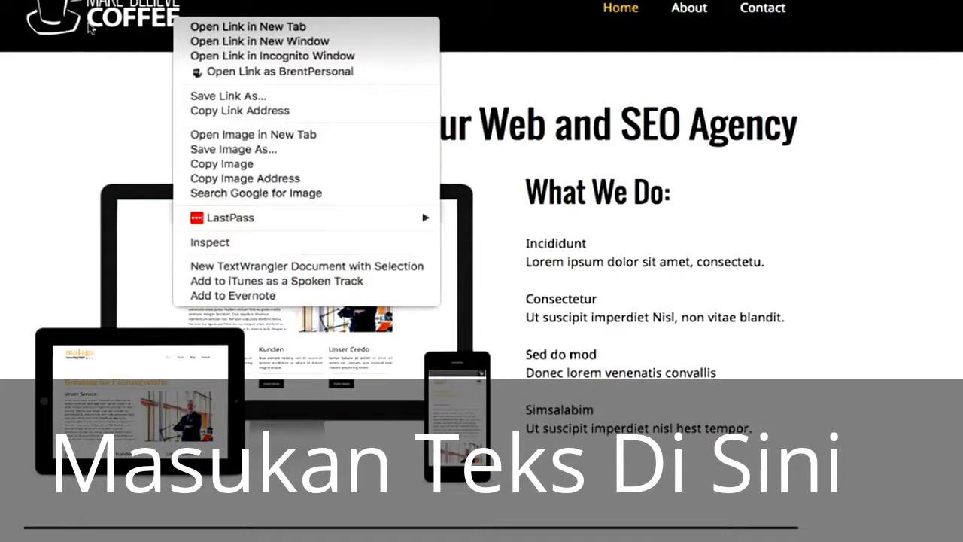
key("Escape")
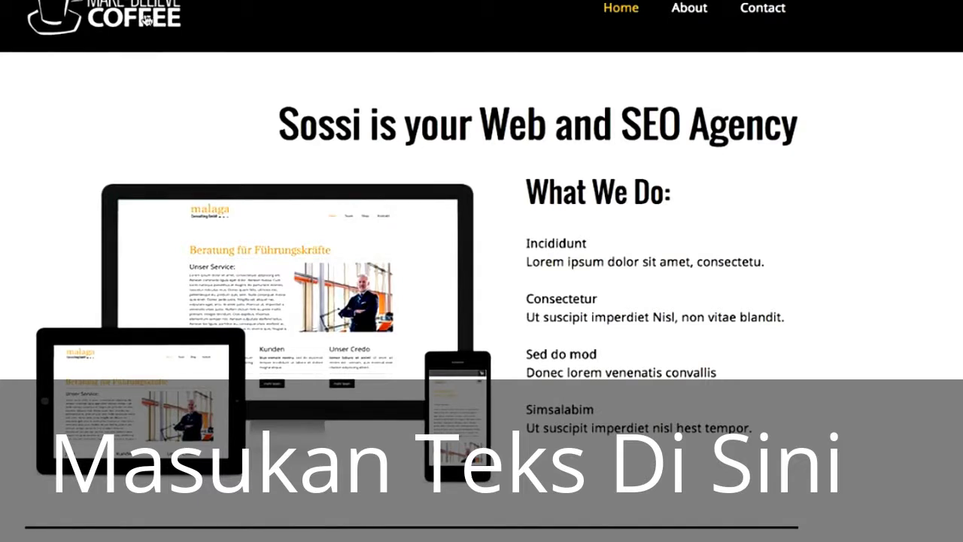
right_click(146, 18)
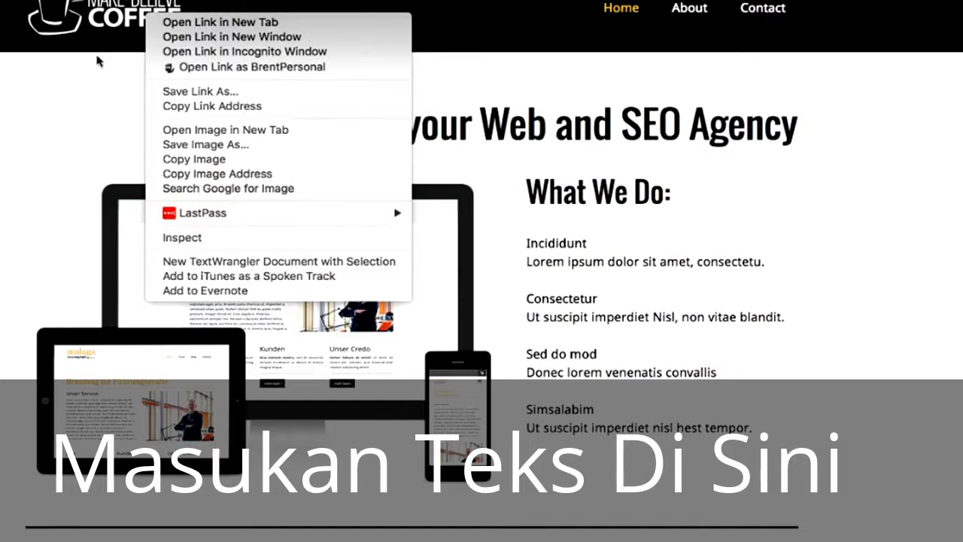
left_click(182, 237)
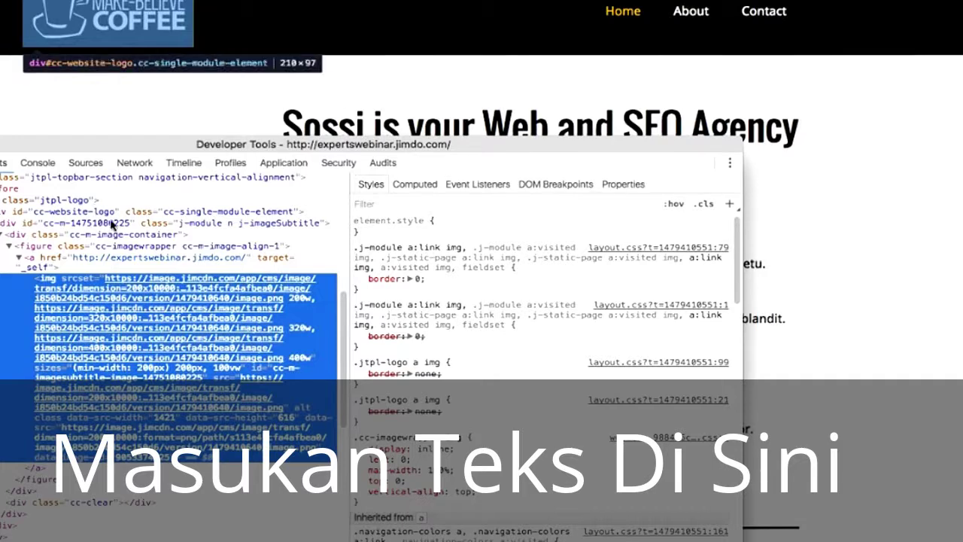
scroll(105, 211, "up", 2)
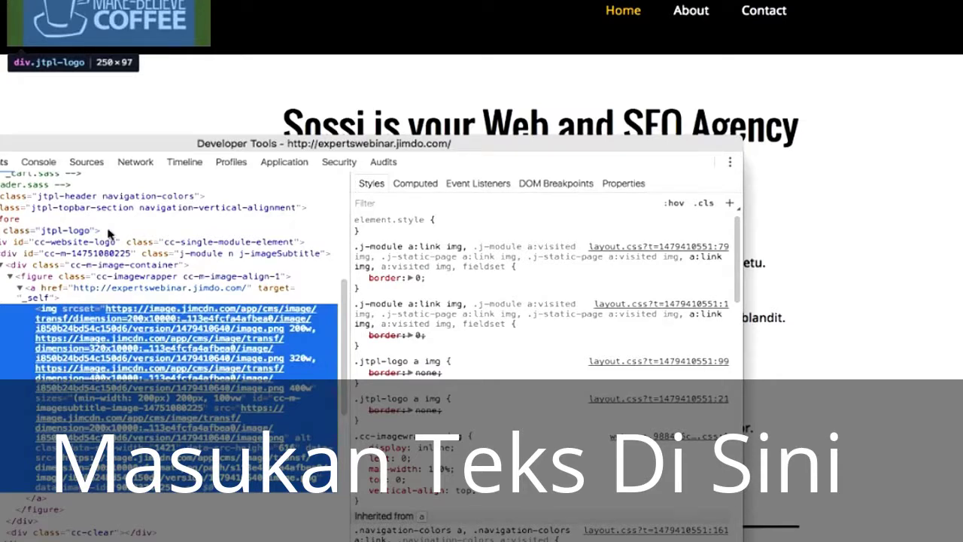
left_click(111, 231)
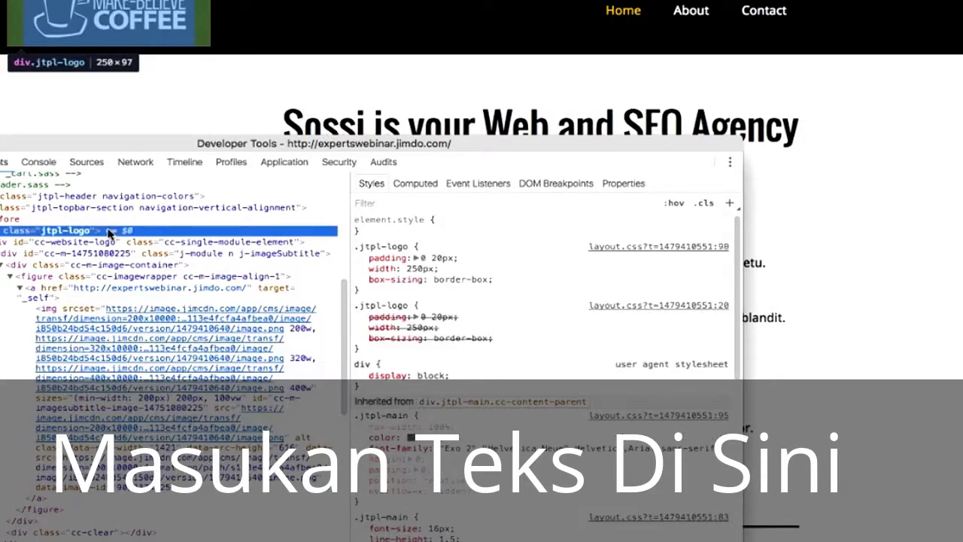
Step: Add display: none to the jtpl-logo div's element style
left_click(494, 228)
type("display")
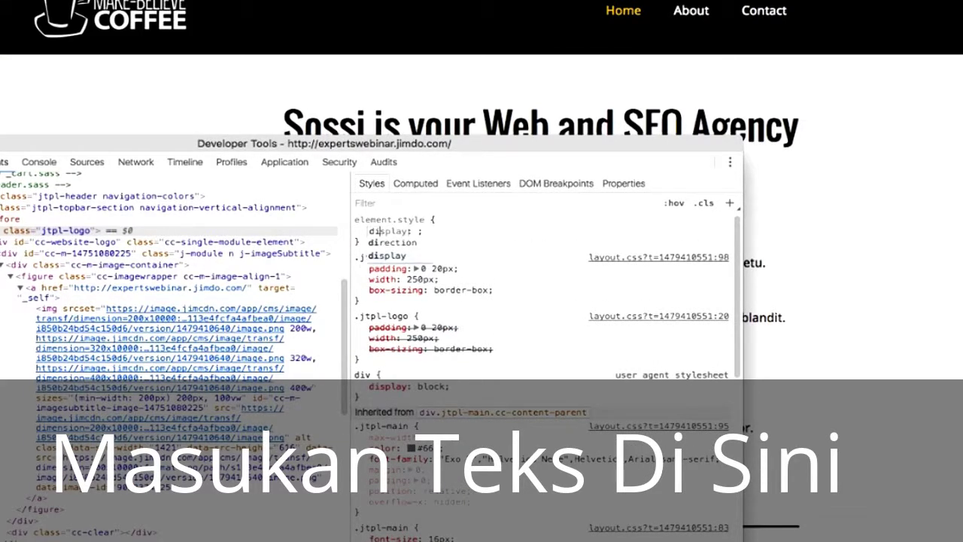
key("Tab")
type("none")
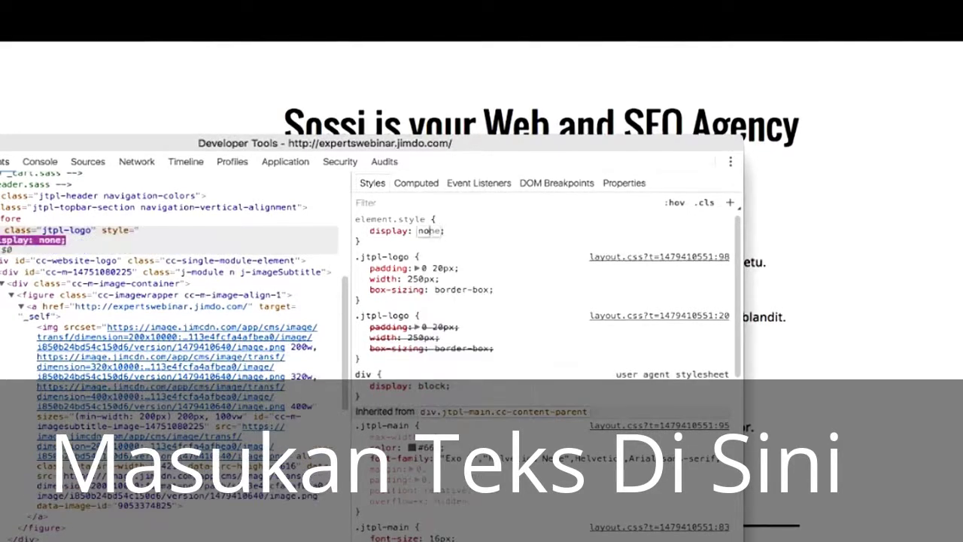
key("Return")
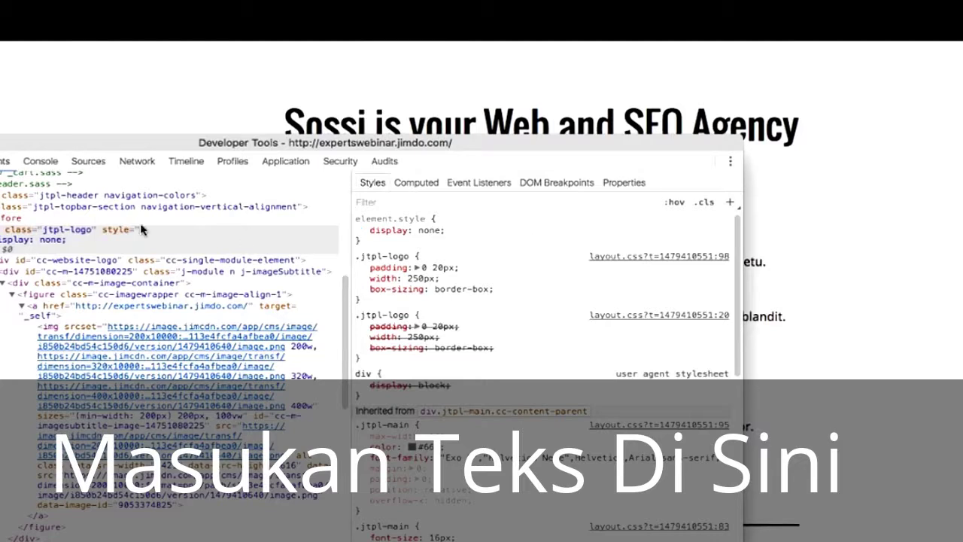
Step: Copy the jtpl-logo class name into the website's head code as the selector .jtpl-logo below the .jtpl-section-main rule
left_click(64, 235)
double_click(65, 233)
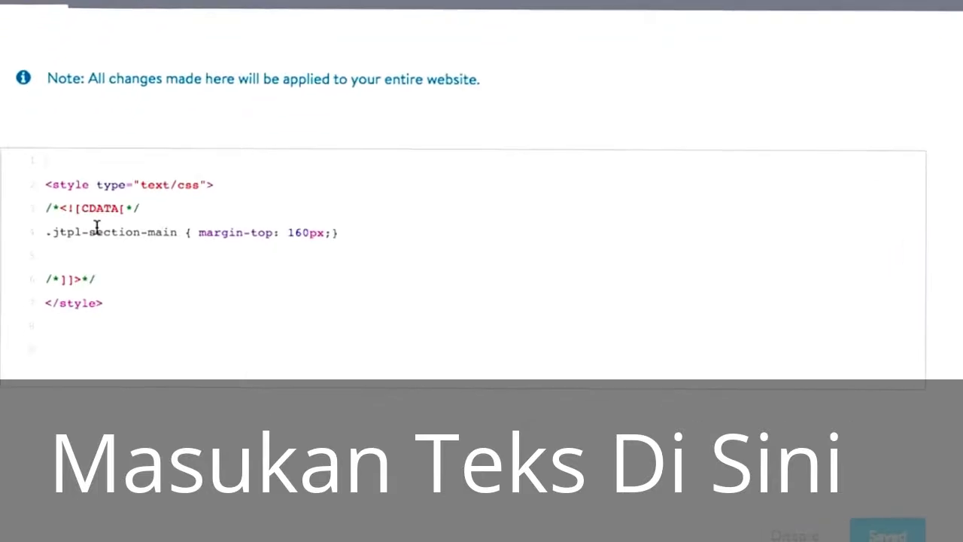
type("jtpl-logo")
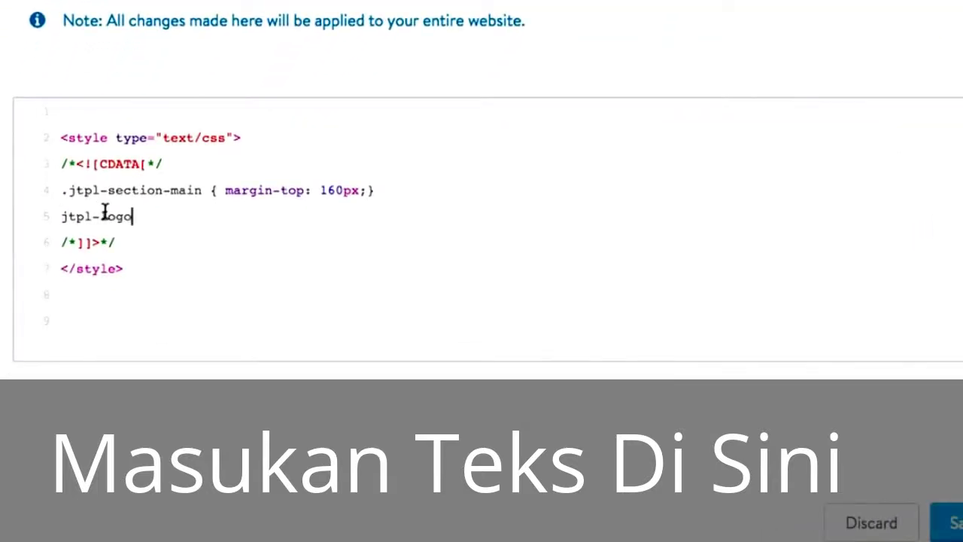
key("Home")
type(".")
Step: Complete the .jtpl-logo rule in the head code with { display:none; }
key("Right")
key("Right")
key("Right")
key("Right")
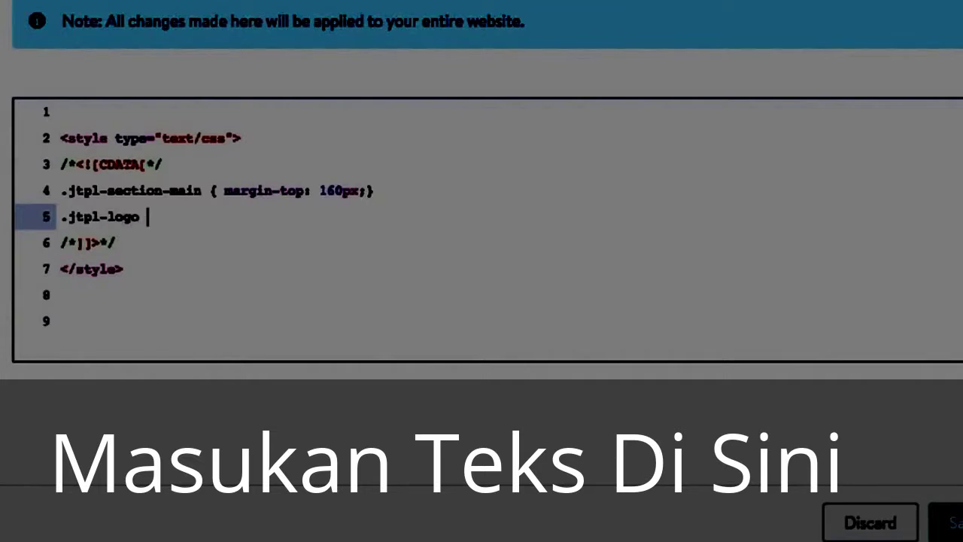
type("{ dis")
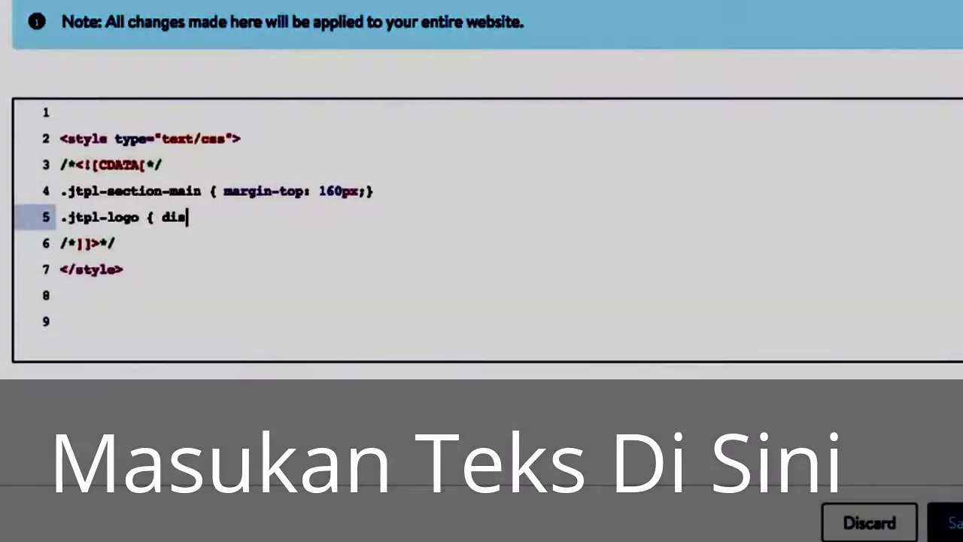
type("play:none;")
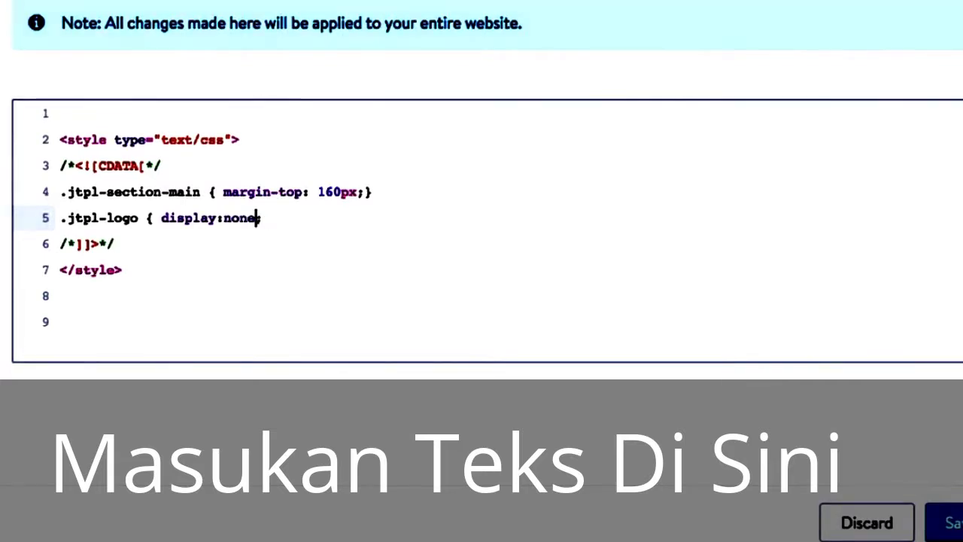
type(" }")
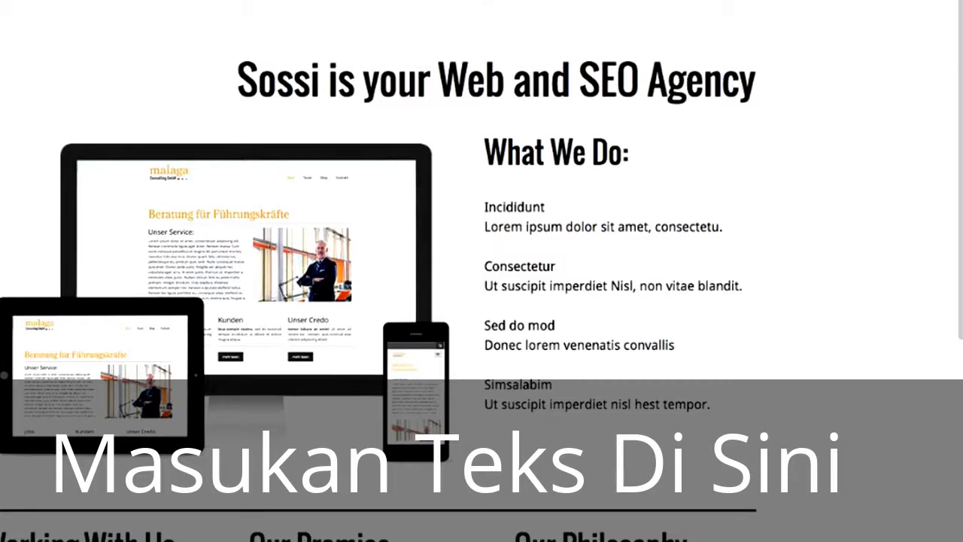
Step: Inspect the page header and add display: none to its .jtpl-header rule in the 768px minimum-width media query
right_click(0, 0)
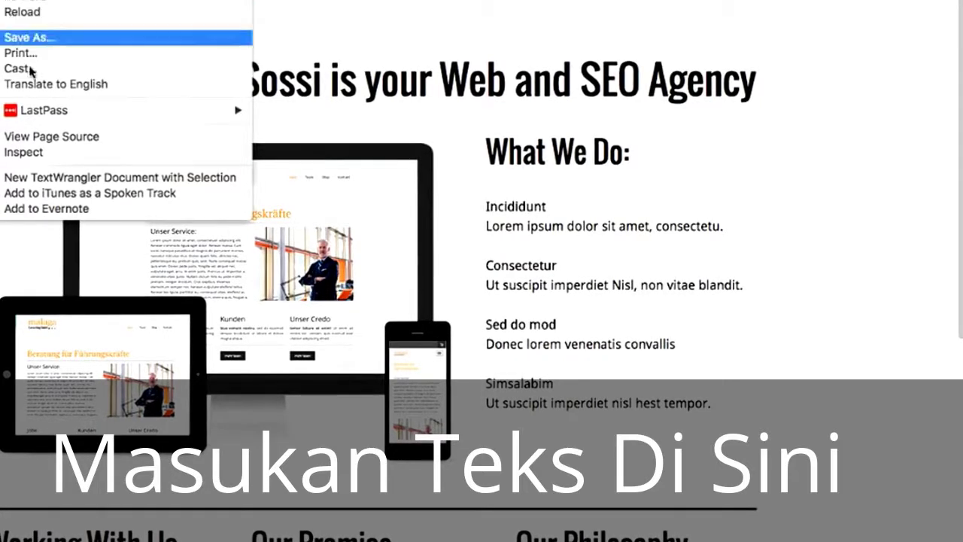
left_click(53, 153)
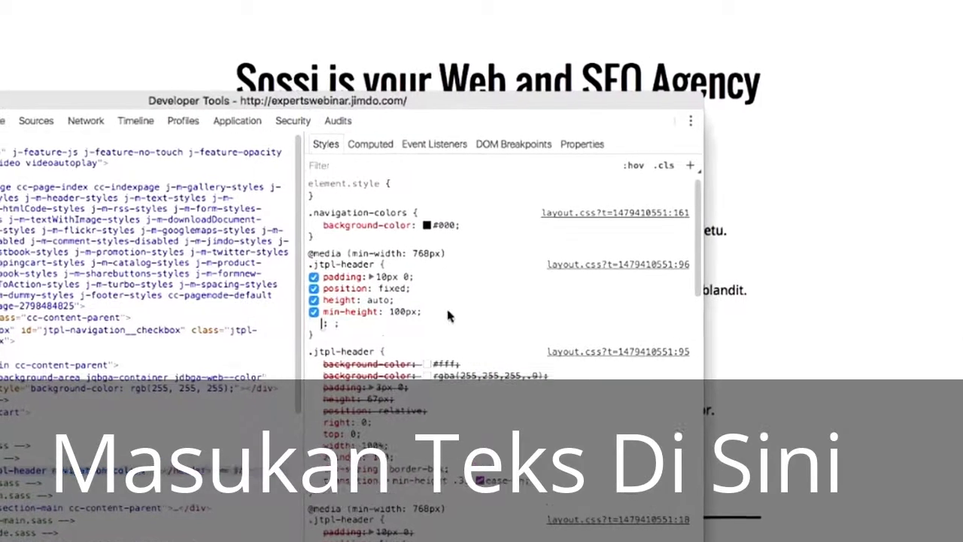
type("d")
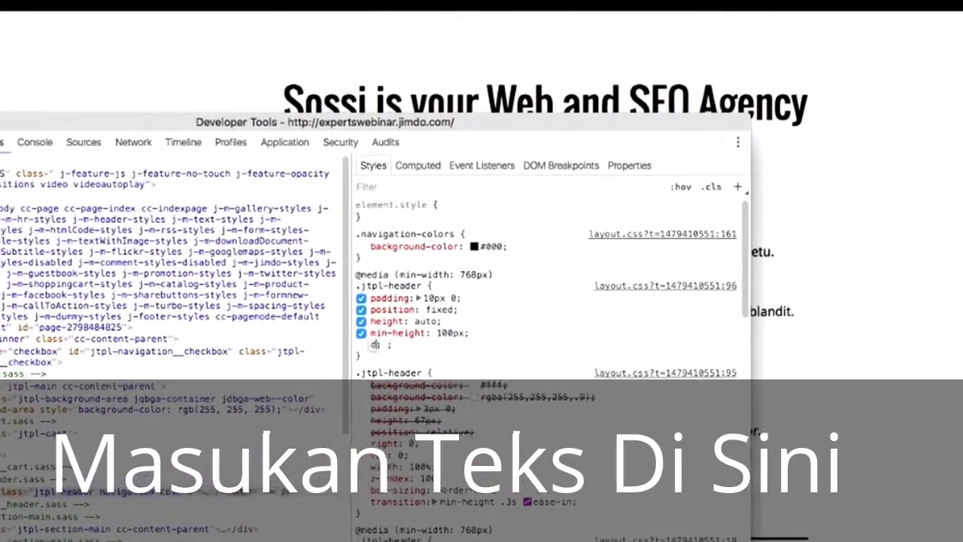
type("isplay")
key("Tab")
type("none")
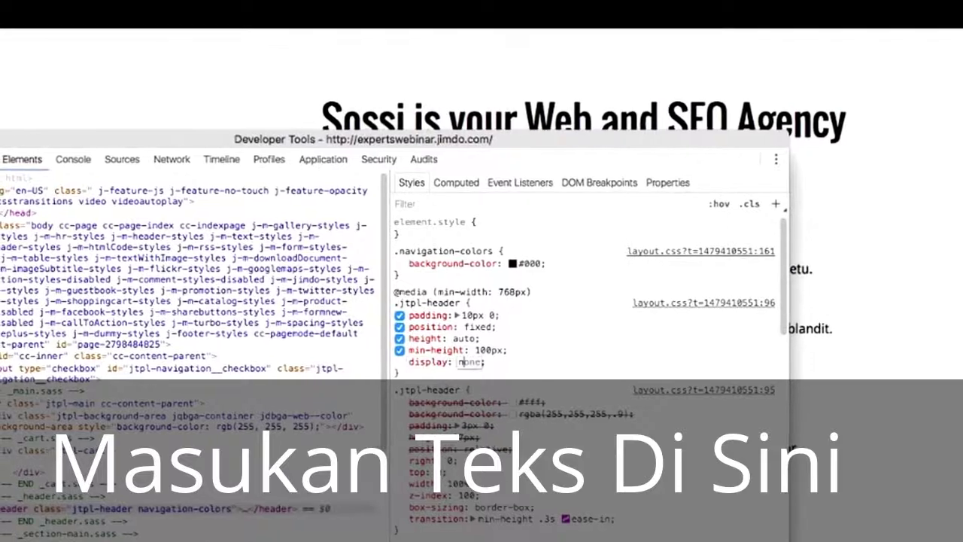
key("Return")
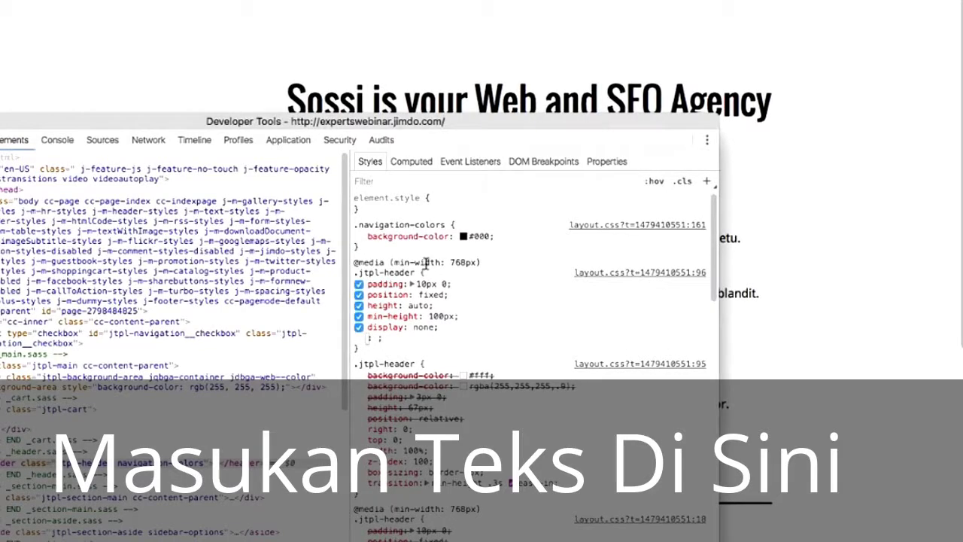
Step: Select the .jtpl-header rules in the inspected styles and return to the .jtpl-section-main and .jtpl-logo rules in the website's head code
left_click_drag(353, 275, 350, 273)
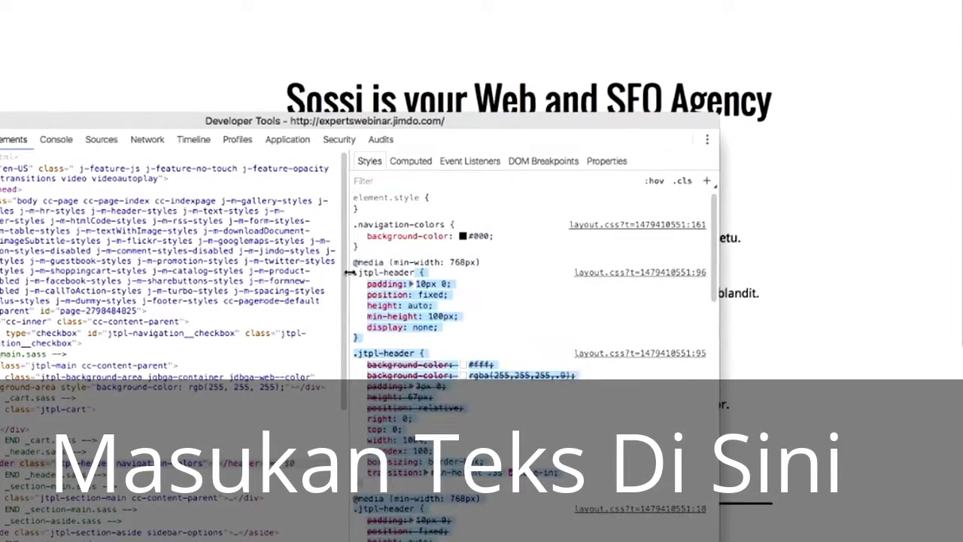
left_click(351, 272)
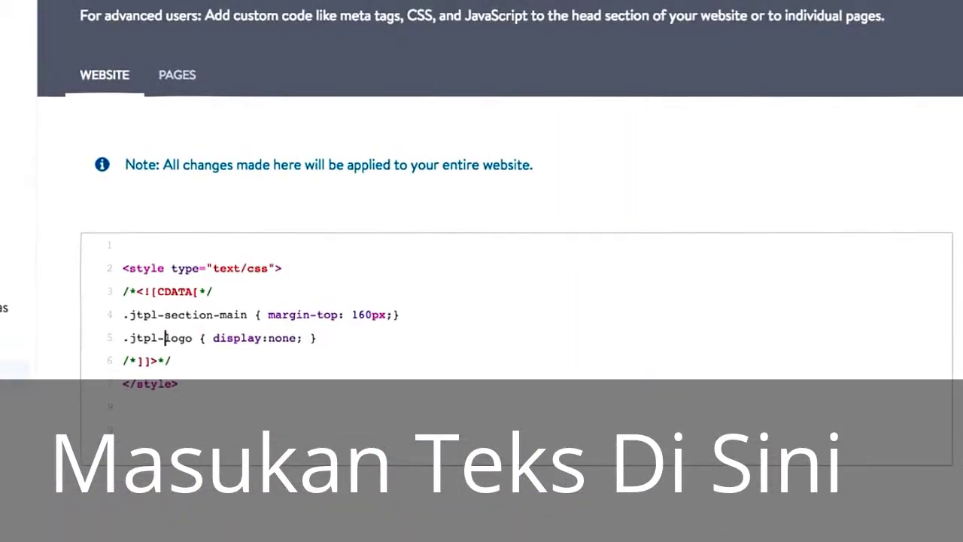
left_click_drag(157, 316, 160, 317)
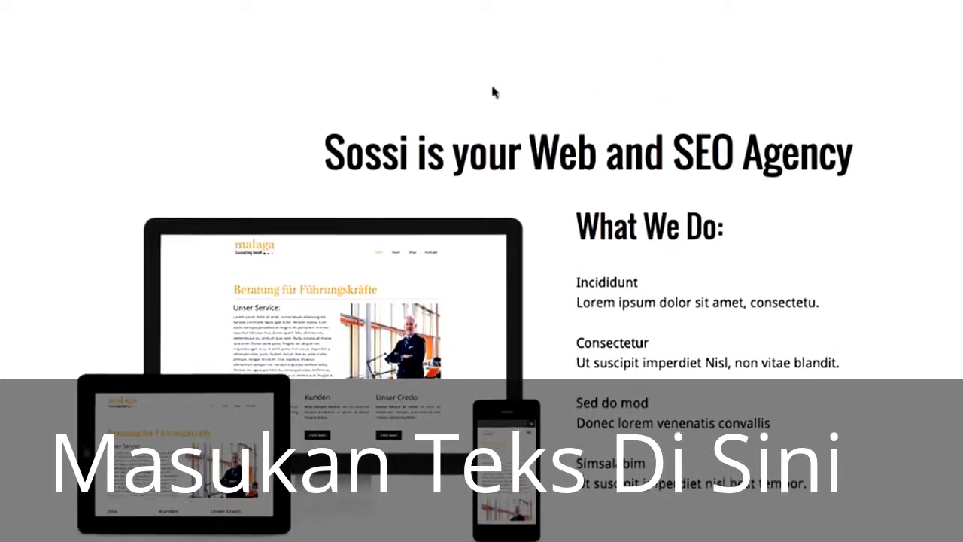
scroll(527, 188, "down", 5)
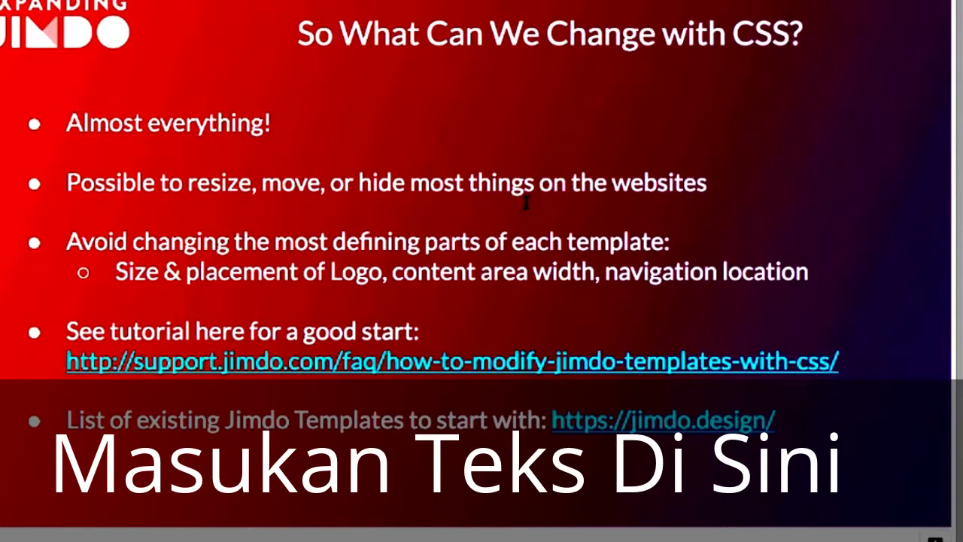
left_click_drag(810, 272, 235, 242)
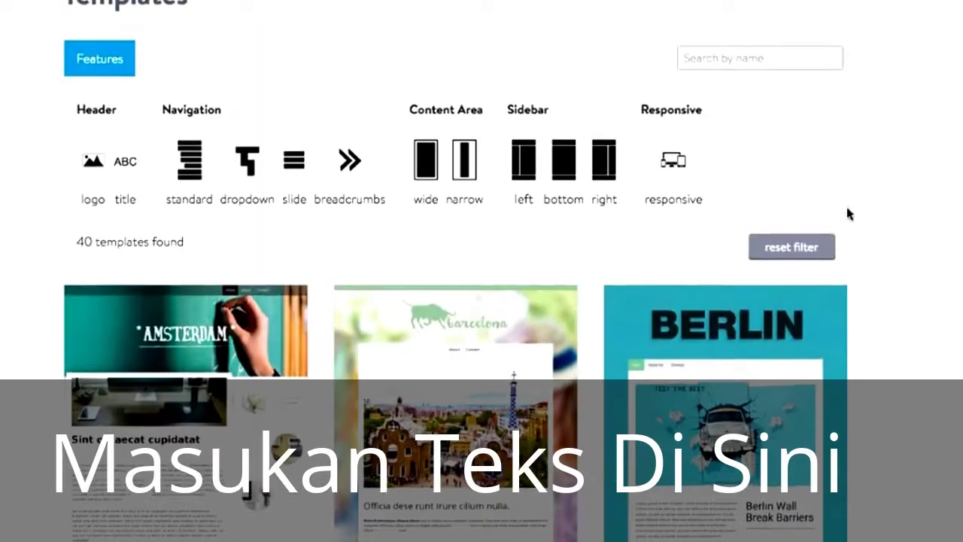
Step: Browse the whole Jimdo template gallery to compare the designs, and return to its feature filters
scroll(746, 177, "down", 10)
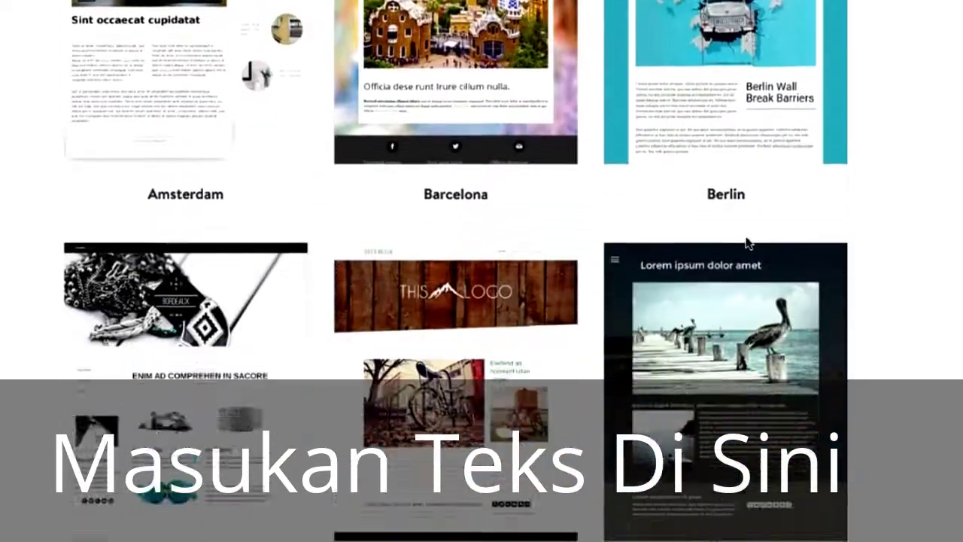
scroll(741, 282, "down", 12)
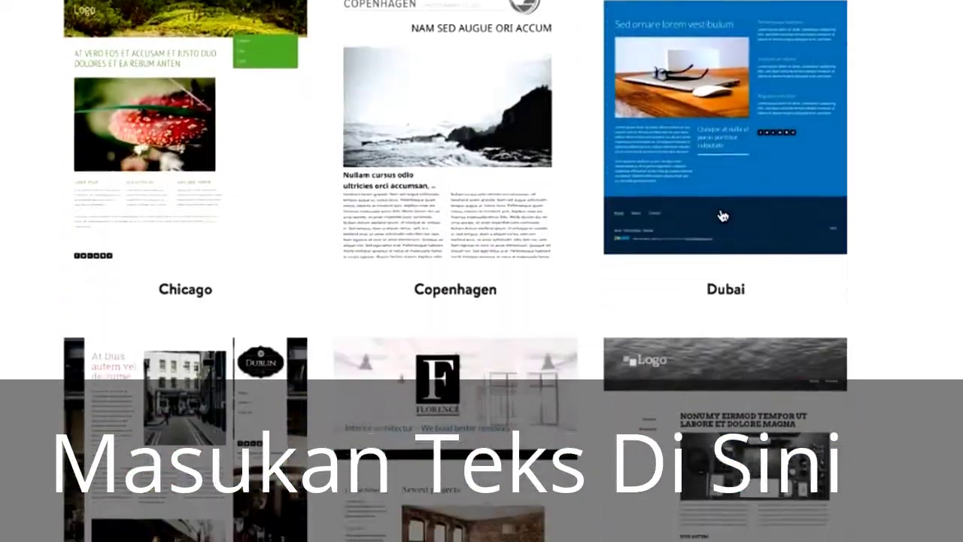
scroll(719, 207, "down", 3)
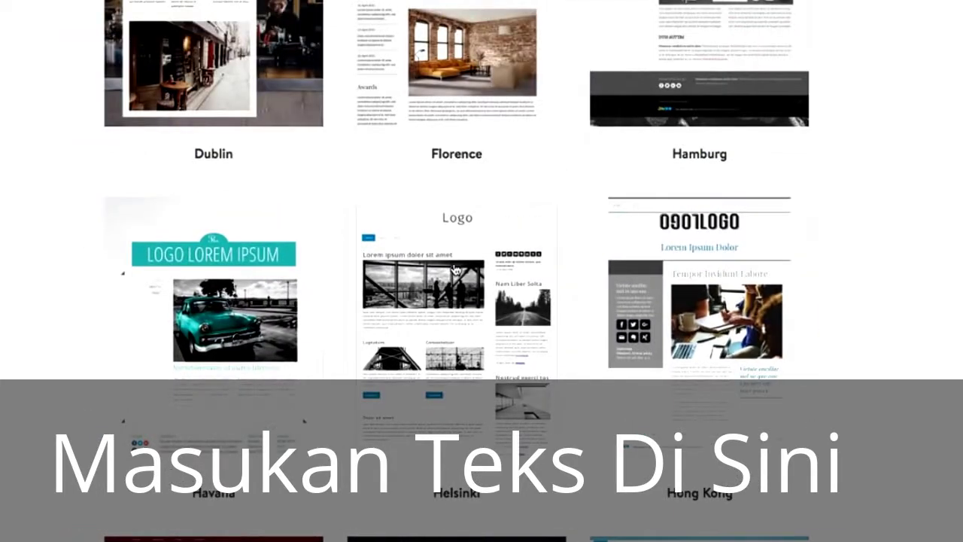
scroll(455, 269, "down", 3)
scroll(481, 280, "down", 9)
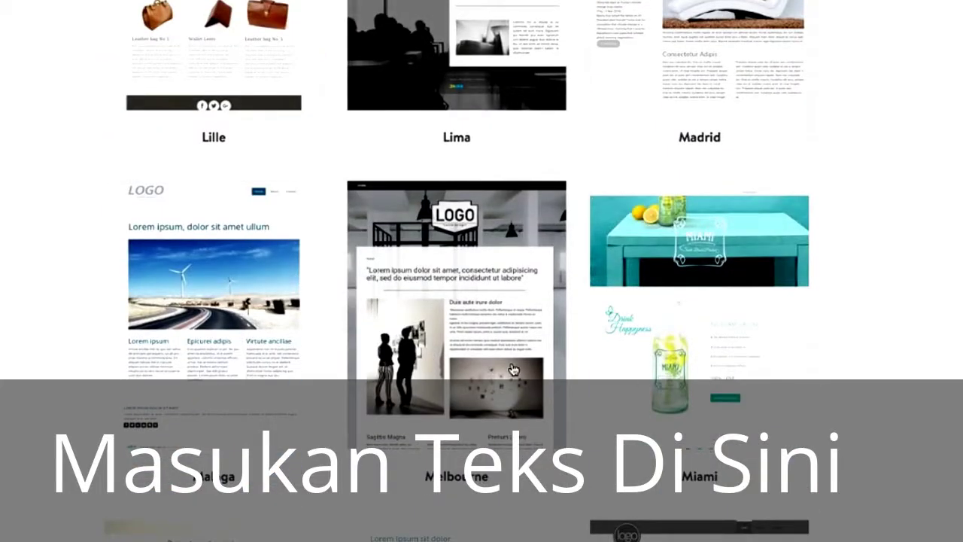
scroll(513, 374, "down", 20)
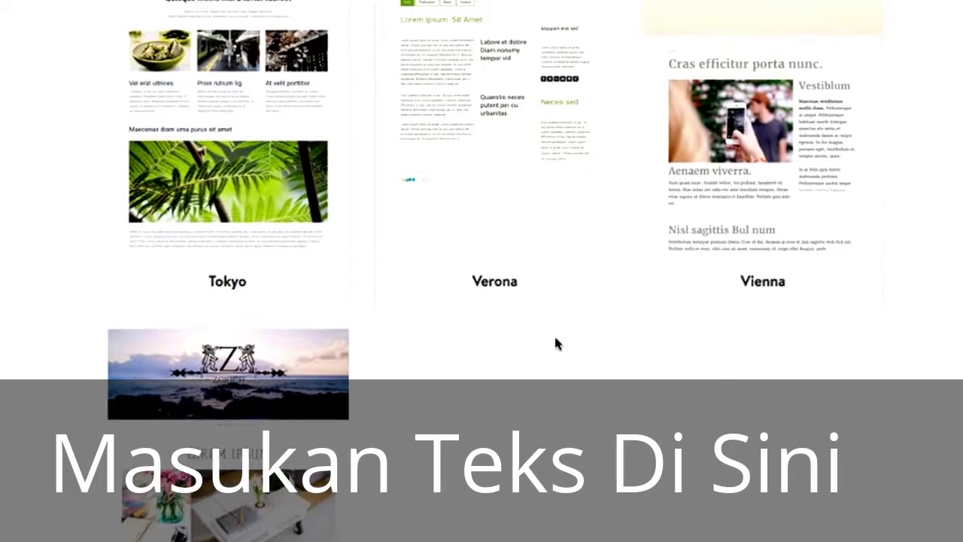
scroll(552, 343, "up", 20)
scroll(476, 410, "up", 10)
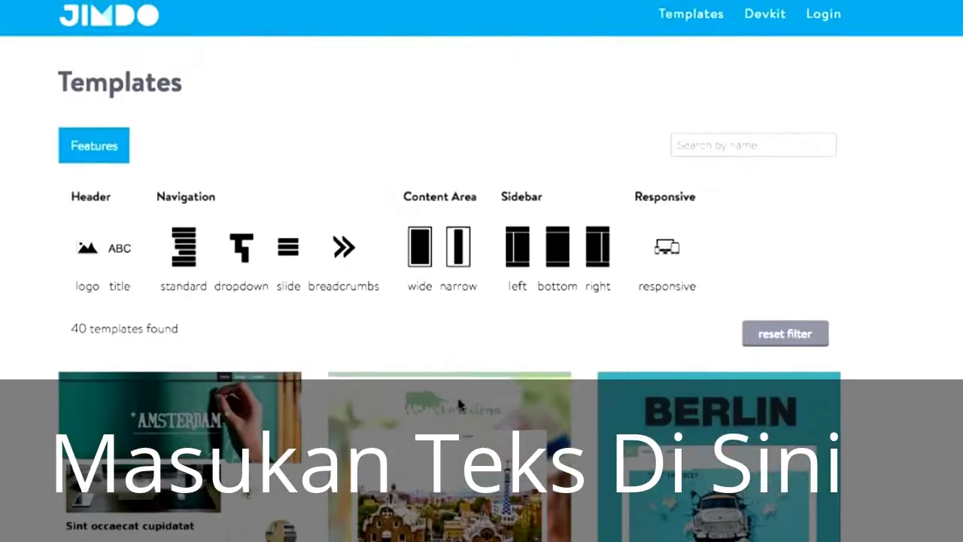
scroll(422, 398, "down", 2)
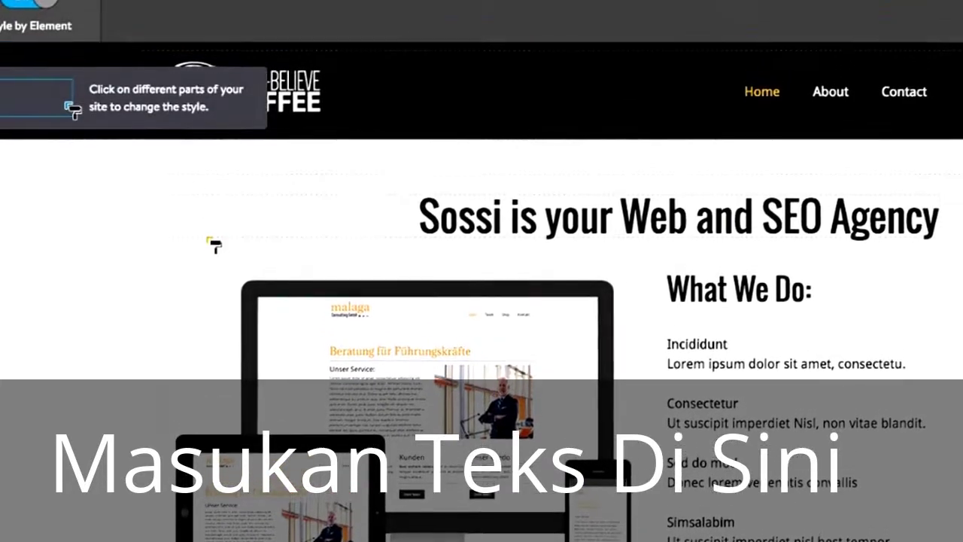
Step: Set the content area's background color to fully transparent, rgba(0, 0, 0, 0), and save the style change
left_click(172, 267)
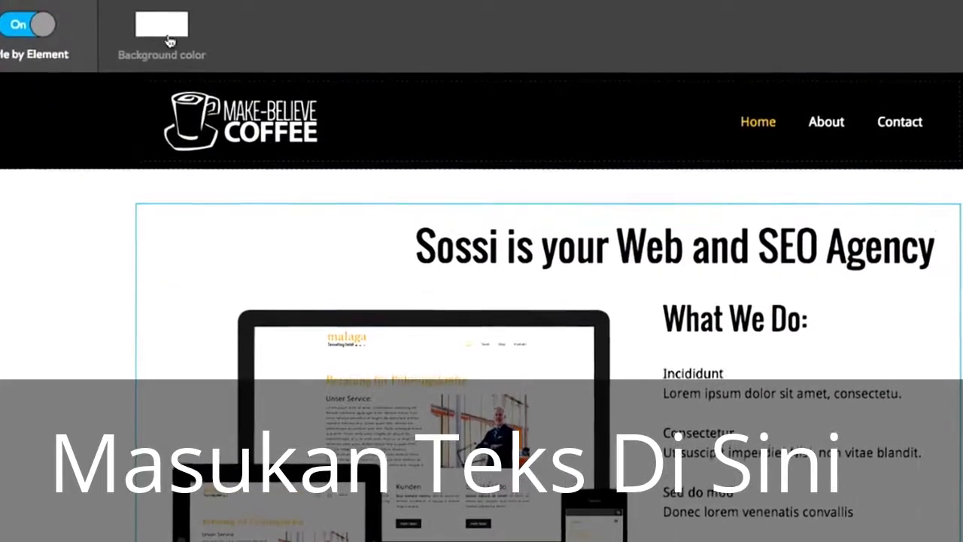
left_click(172, 37)
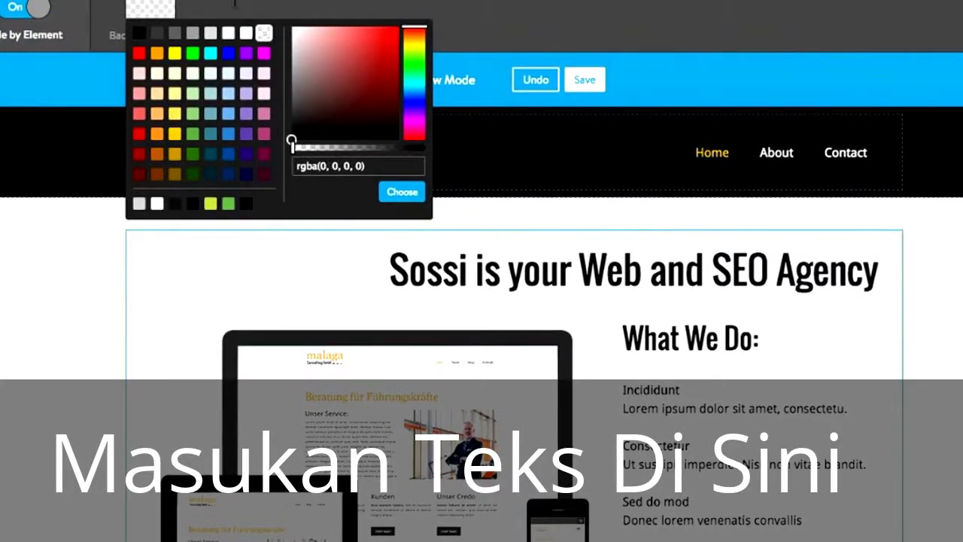
left_click(402, 192)
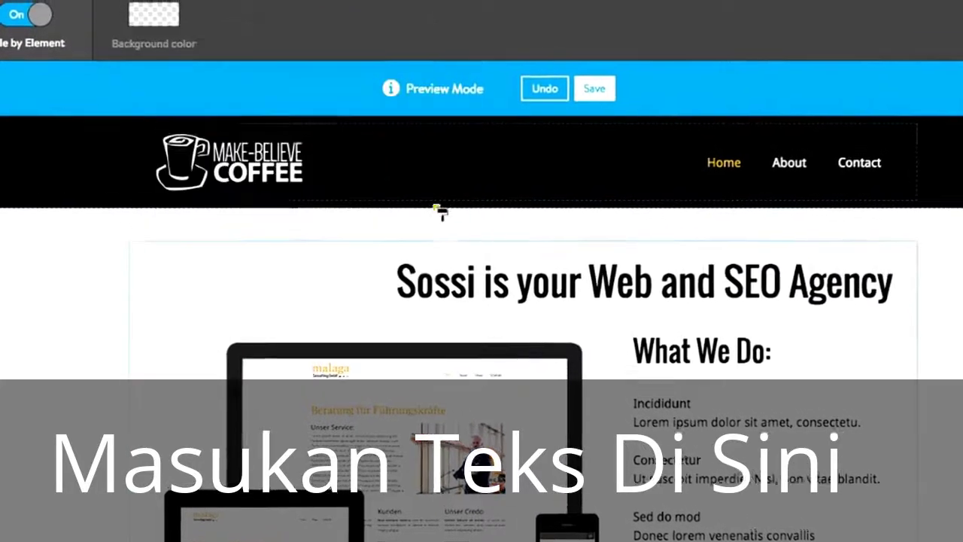
left_click(606, 113)
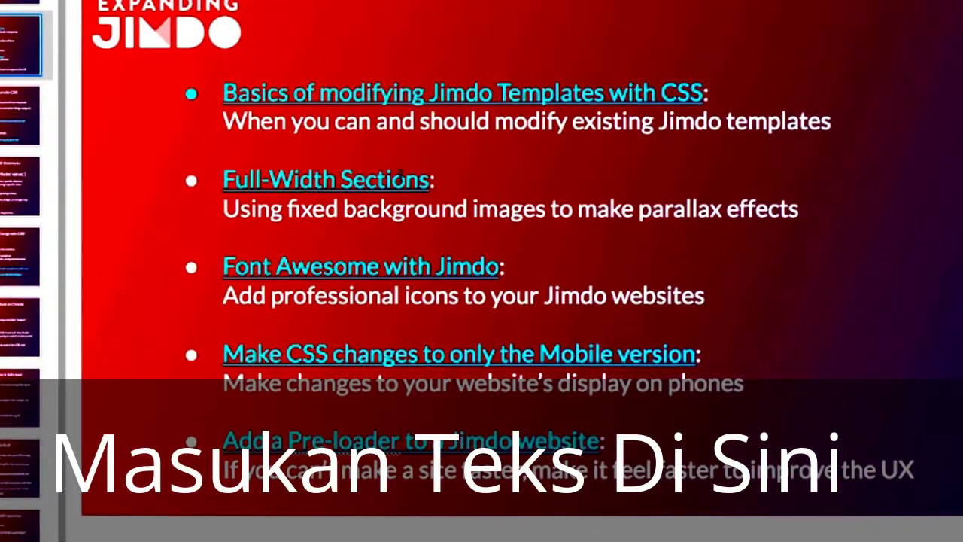
Step: Open the Full-Width Sections tutorial linked in the slides and skim its custom JavaScript and CSS instructions
left_click(340, 181)
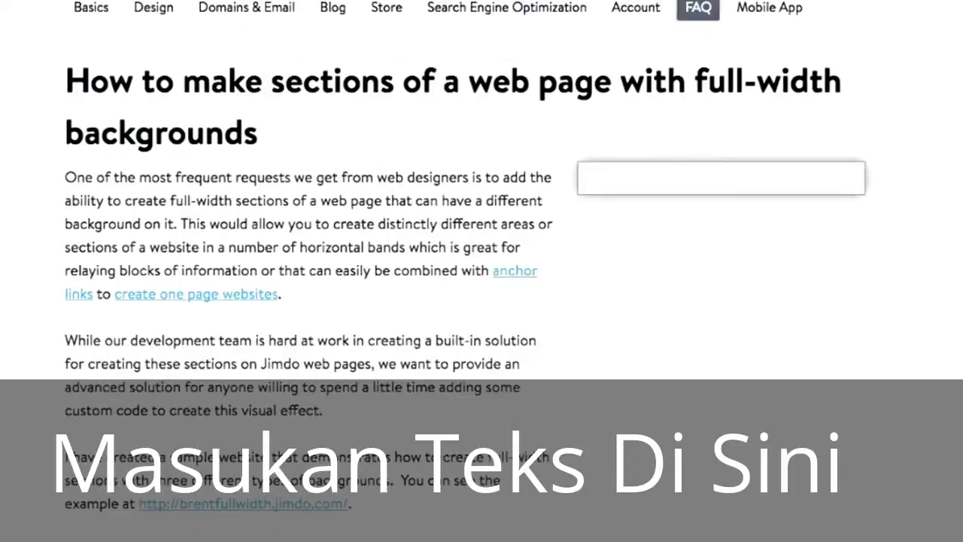
scroll(353, 245, "down", 8)
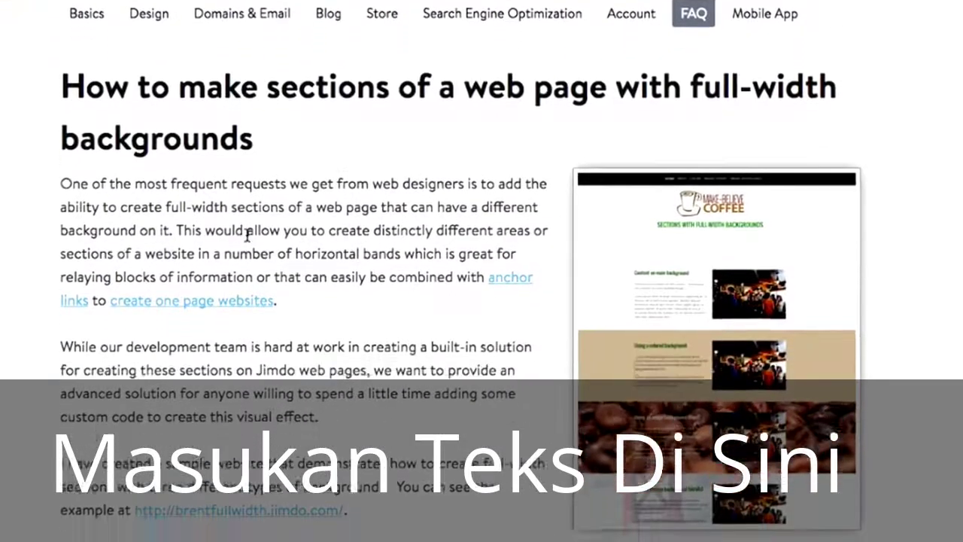
scroll(246, 233, "down", 15)
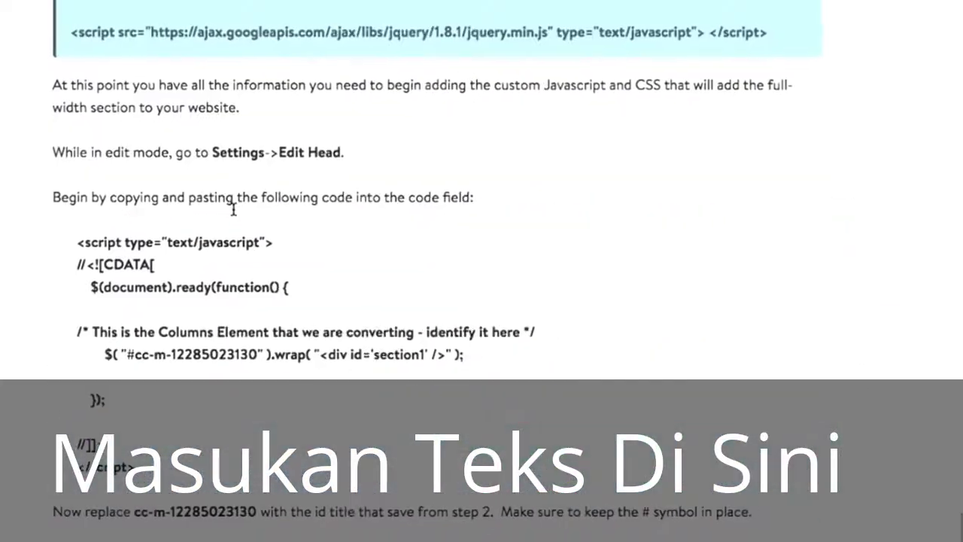
scroll(258, 362, "down", 5)
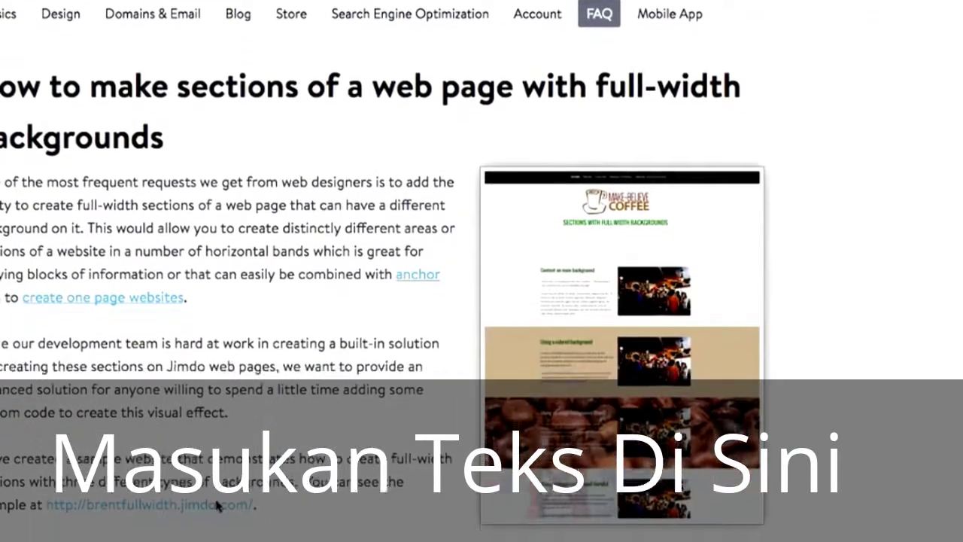
Step: Open the tutorial's sample website and examine its main, colored and scrolling-image full-width background sections
left_click(218, 504)
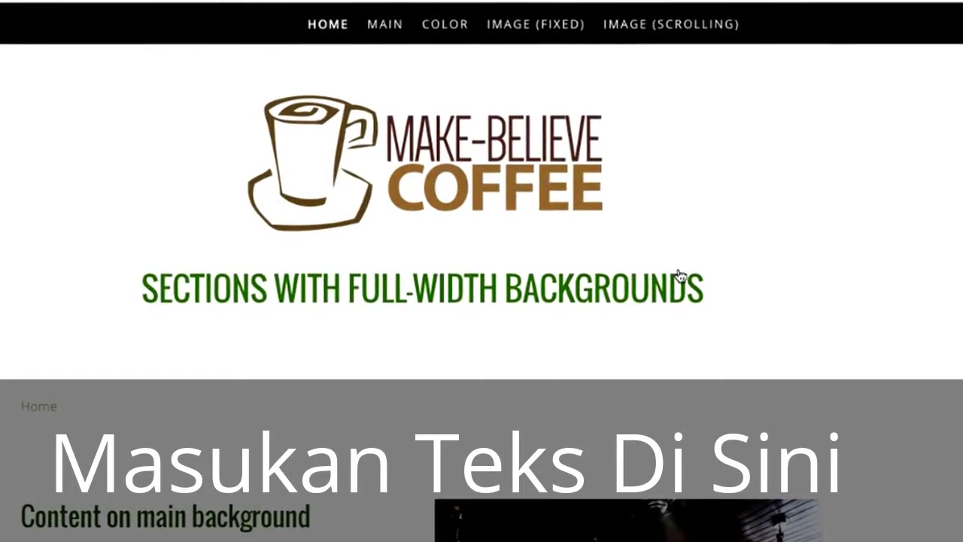
scroll(681, 204, "down", 7)
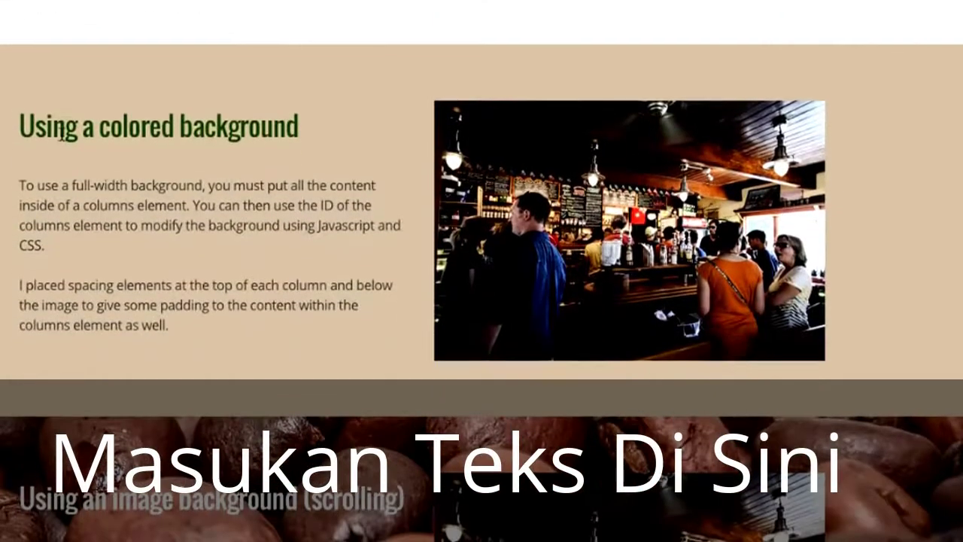
scroll(134, 194, "up", 3)
scroll(173, 273, "down", 2)
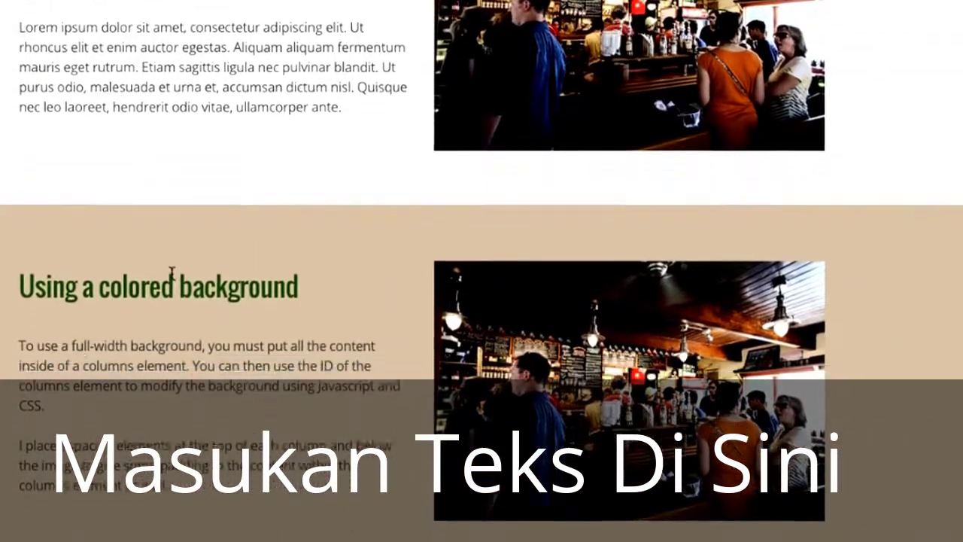
scroll(170, 338, "down", 1)
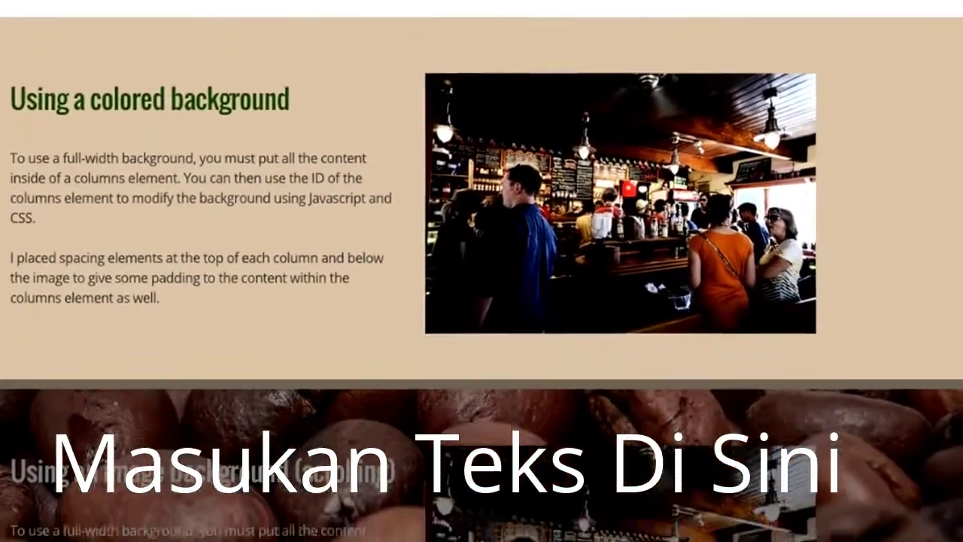
scroll(172, 318, "down", 2)
scroll(481, 271, "down", 1)
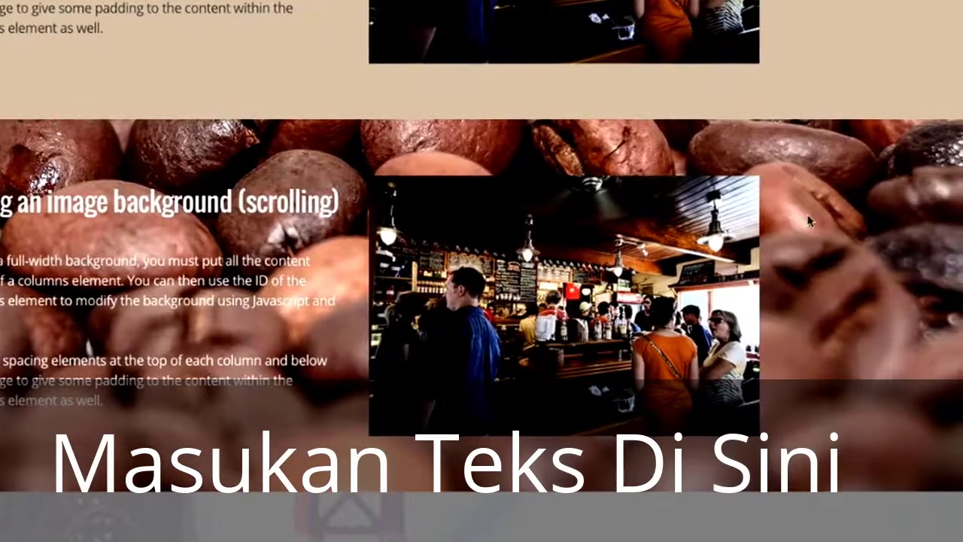
Step: Compare how the fixed and scrolling image backgrounds move behind the content on the sample website
scroll(918, 316, "down", 2)
scroll(915, 309, "down", 4)
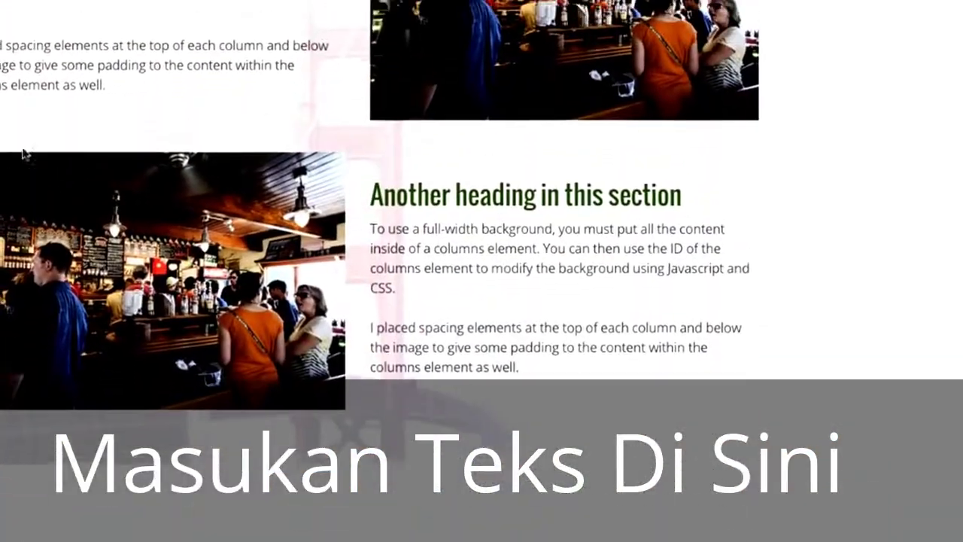
scroll(138, 188, "up", 1)
scroll(193, 226, "up", 2)
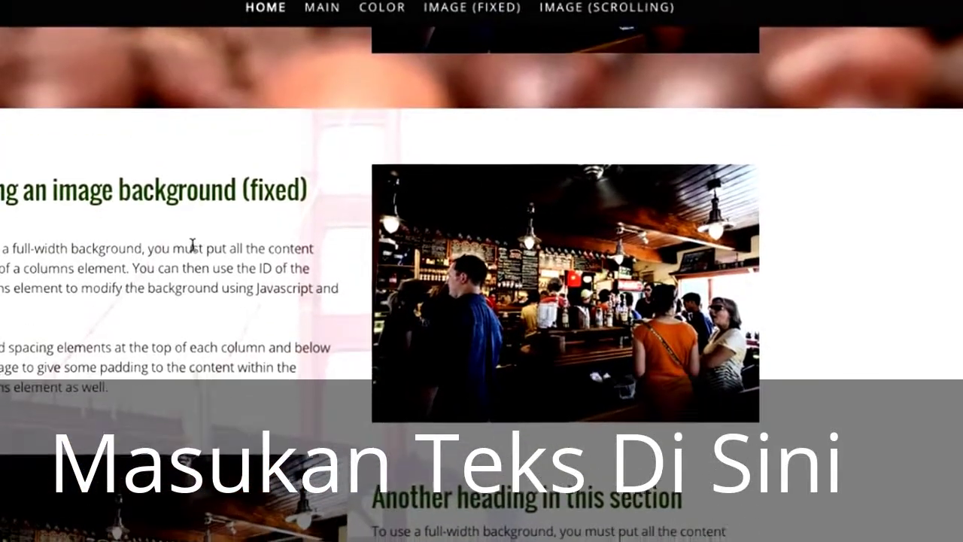
scroll(53, 143, "down", 2)
scroll(60, 147, "down", 2)
scroll(63, 188, "up", 4)
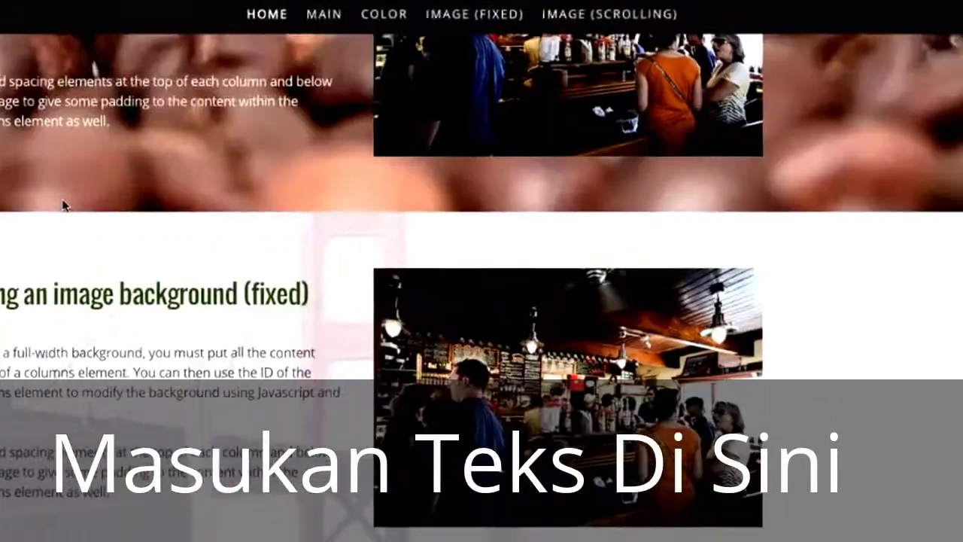
scroll(72, 158, "down", 2)
scroll(75, 188, "up", 1)
scroll(123, 183, "down", 3)
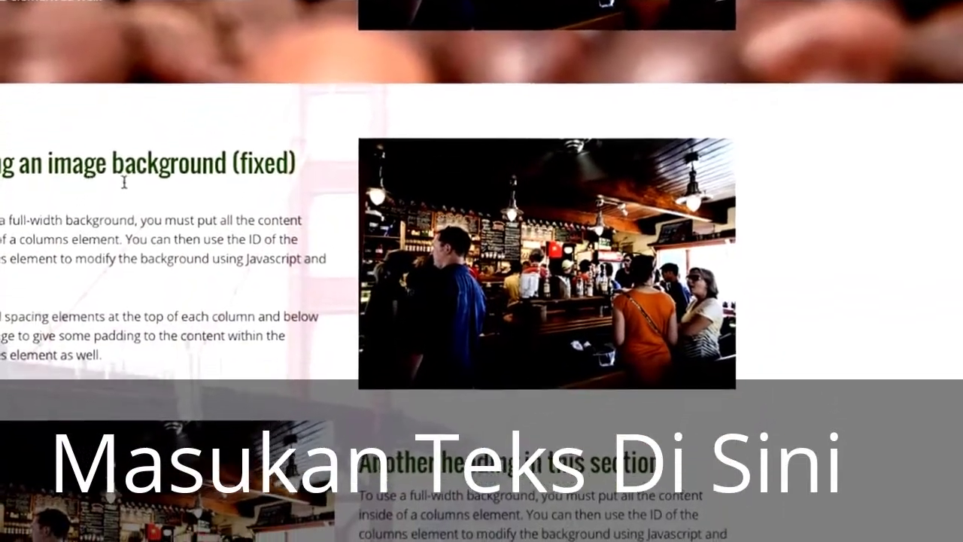
scroll(795, 409, "up", 8)
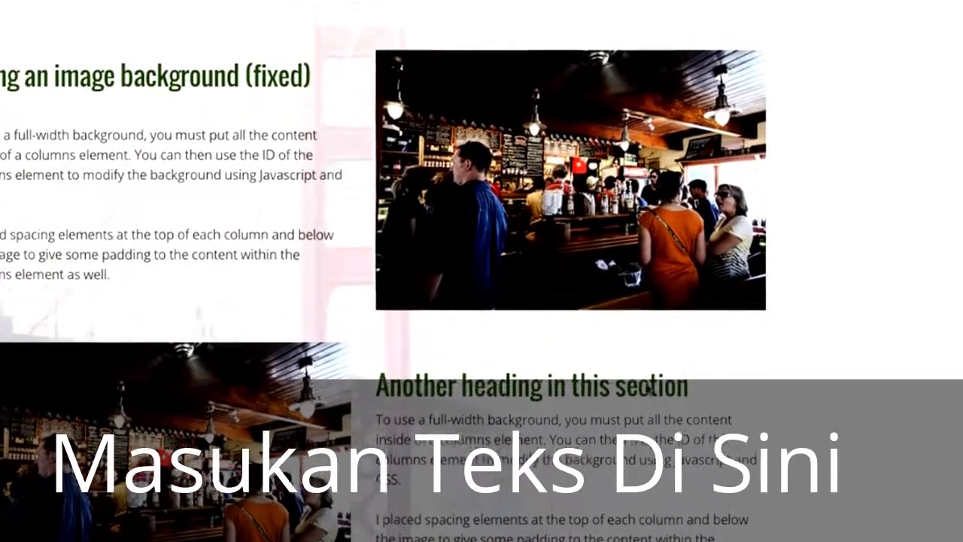
scroll(795, 460, "up", 1)
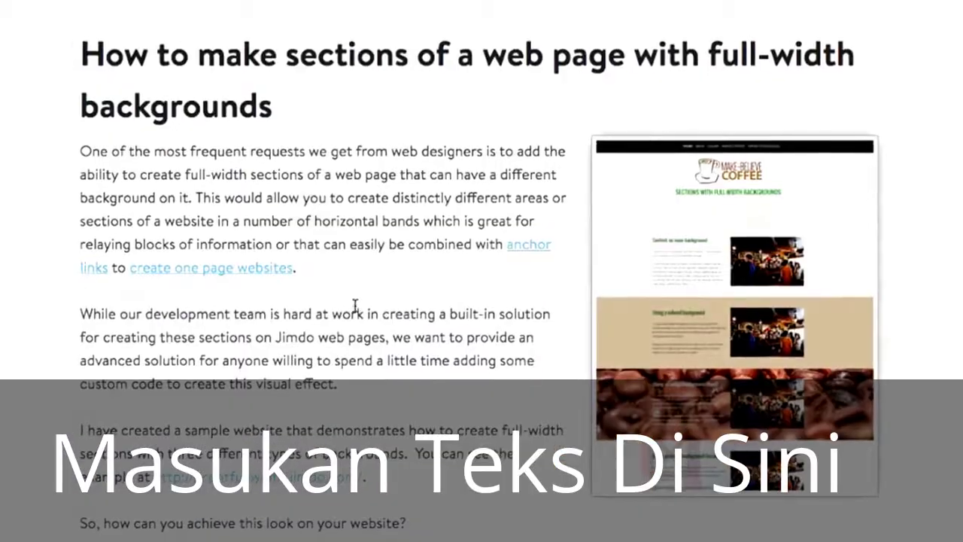
Step: Skim the full-width backgrounds tutorial again and re-examine the colored and scrolling-image sections on the sample website
scroll(315, 332, "down", 15)
scroll(315, 331, "up", 15)
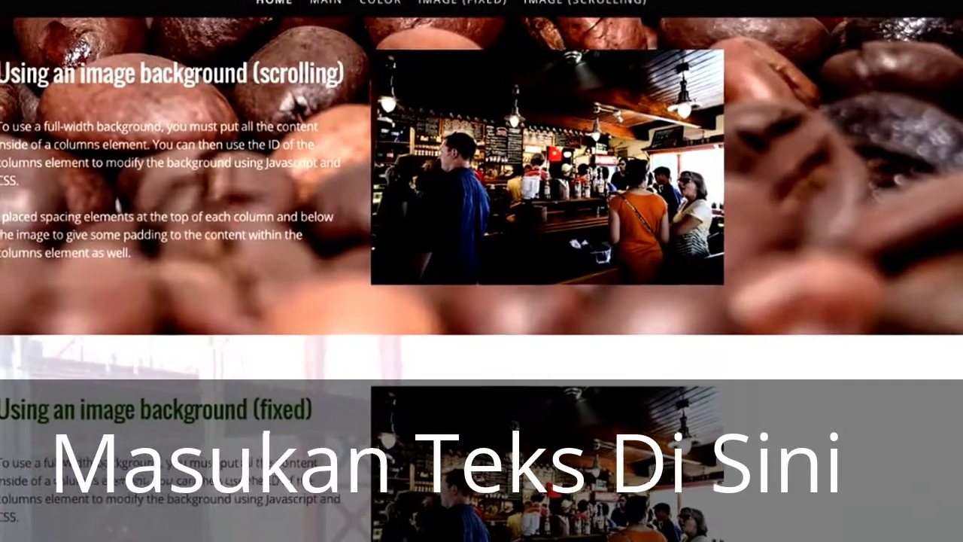
scroll(226, 121, "up", 3)
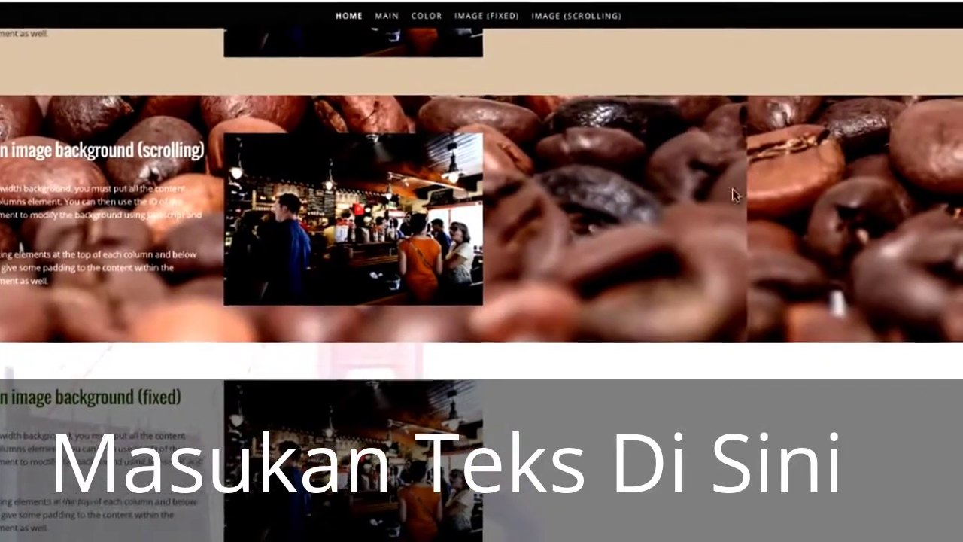
scroll(854, 483, "down", 5)
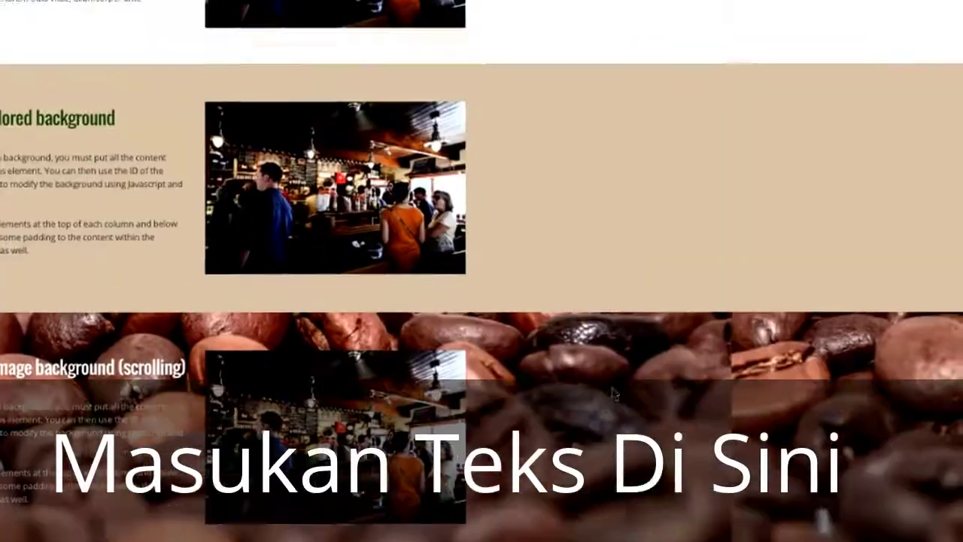
scroll(627, 447, "up", 4)
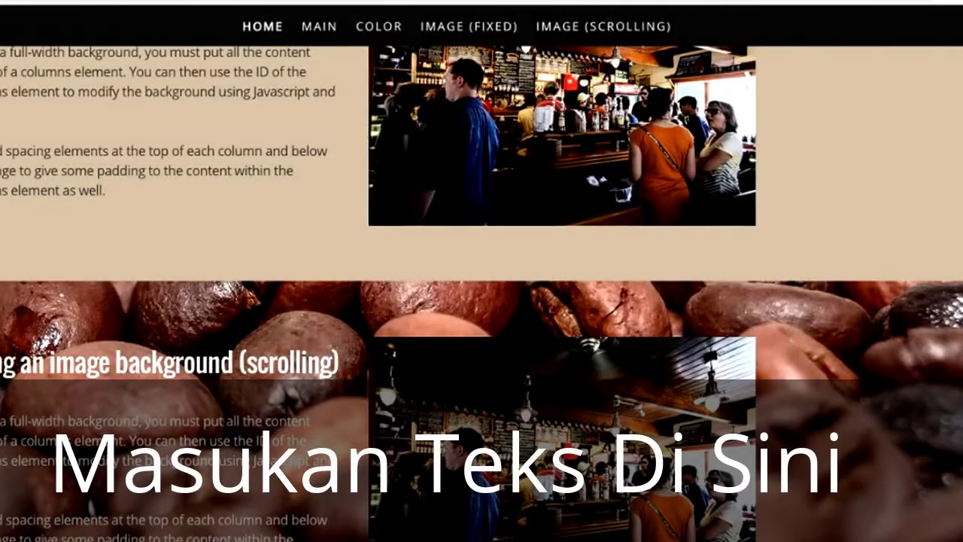
Step: Re-examine the fixed and scrolling image background sections on the full-width sample website
left_click_drag(4, 353, 194, 198)
scroll(854, 399, "up", 1)
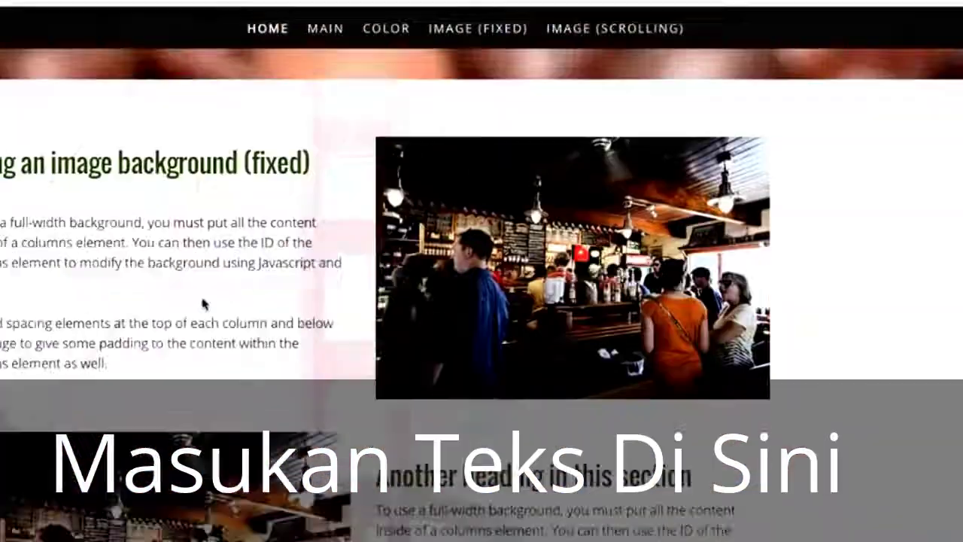
scroll(204, 304, "down", 4)
scroll(441, 316, "up", 1)
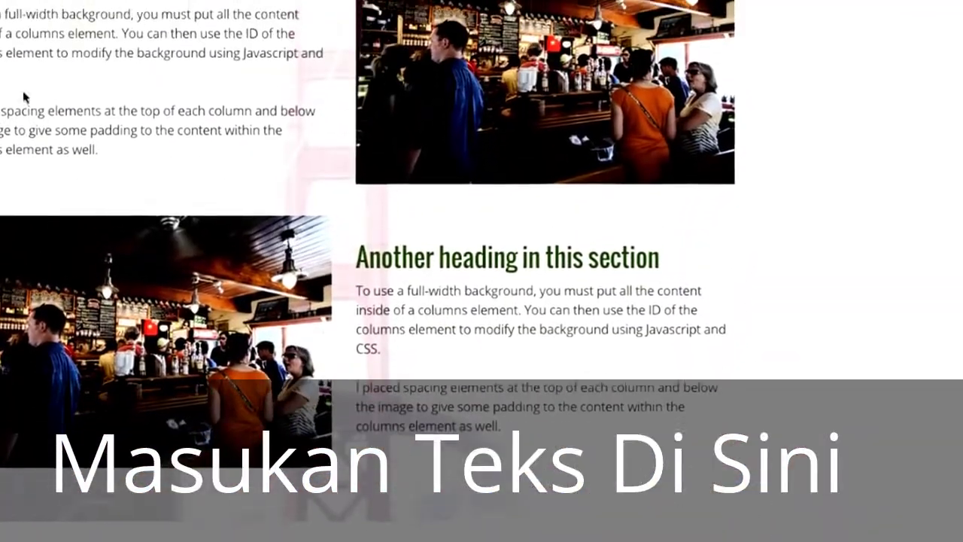
scroll(441, 263, "down", 1)
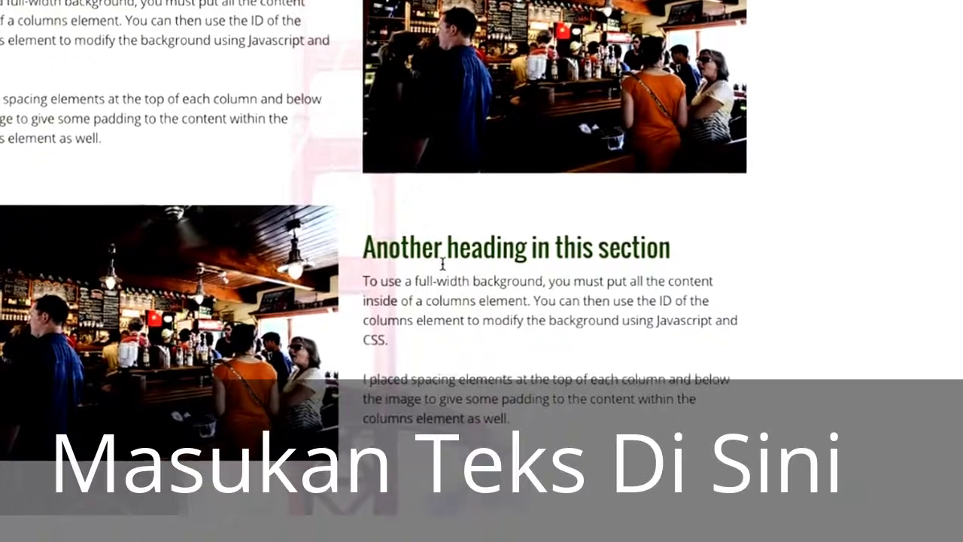
scroll(449, 221, "up", 5)
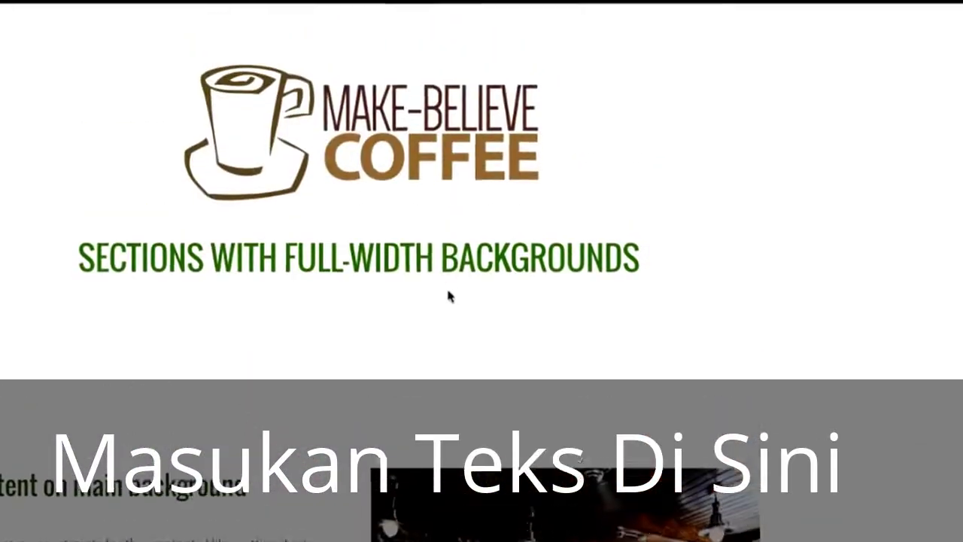
scroll(446, 286, "down", 4)
scroll(443, 222, "down", 10)
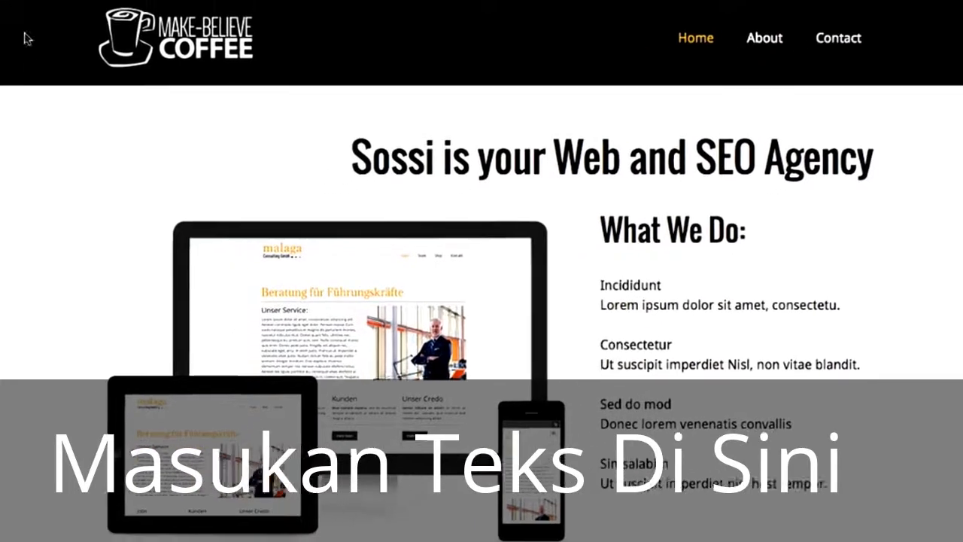
Step: Delete the device-image columns, the "Sossi is your Web and SEO Agency" heading and both spacing elements above the home page's horizontal line
scroll(176, 67, "down", 5)
scroll(272, 16, "up", 5)
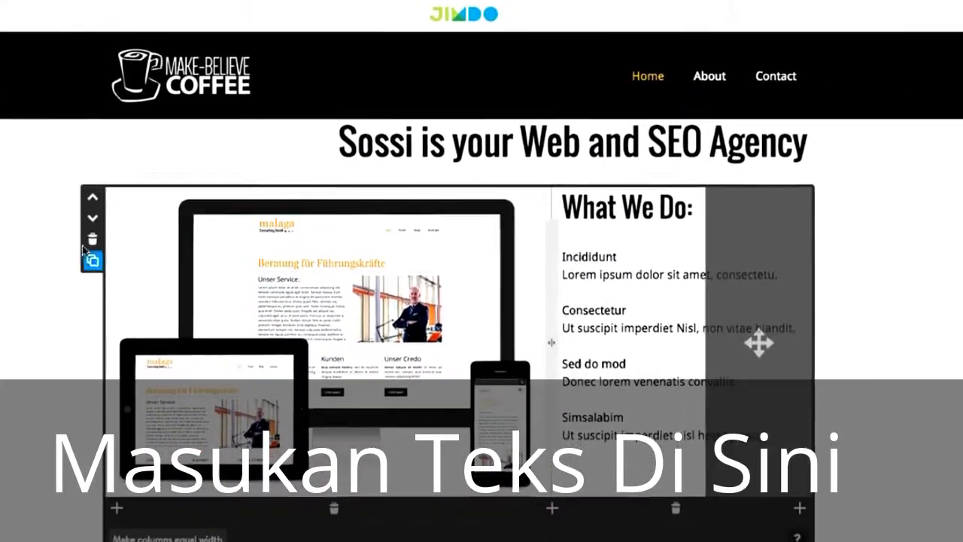
left_click(92, 240)
left_click(428, 239)
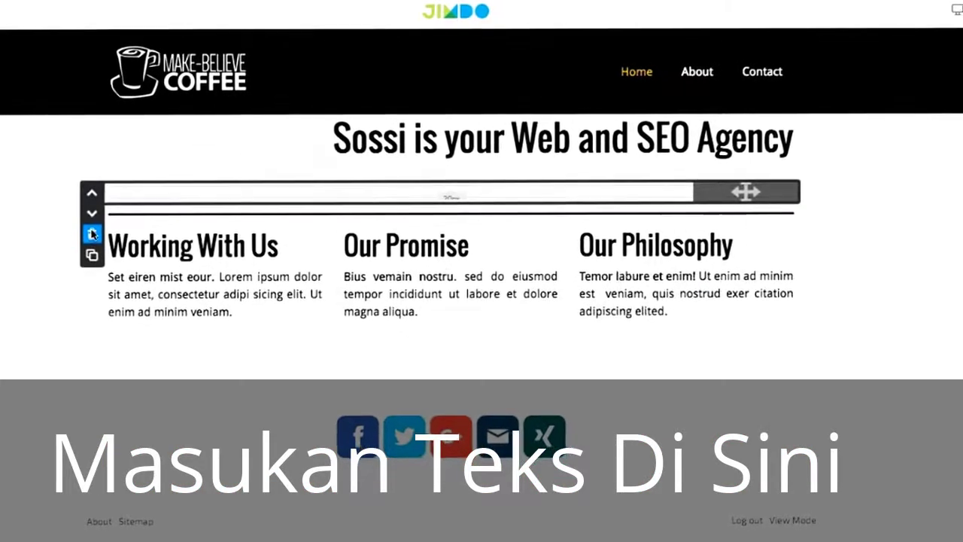
left_click(92, 234)
left_click(398, 226)
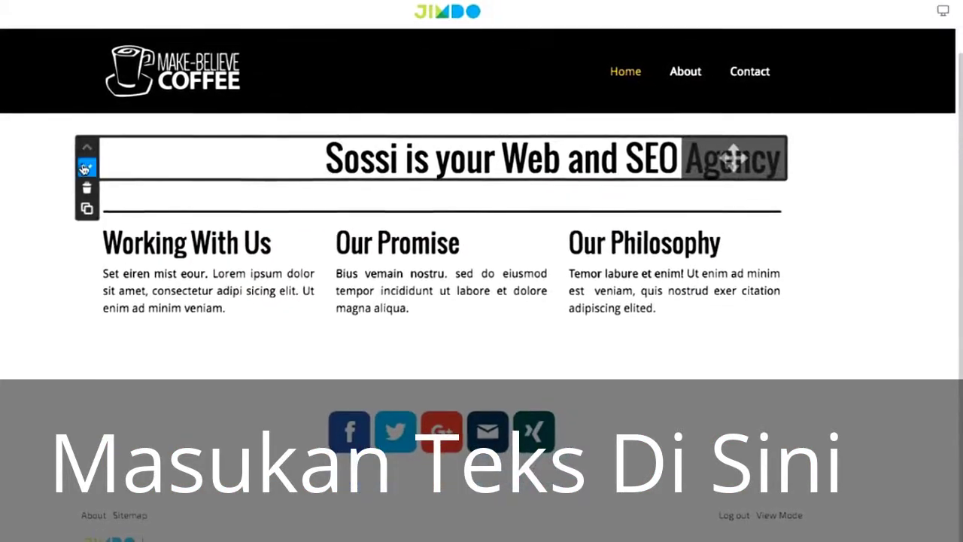
left_click(87, 189)
left_click(433, 176)
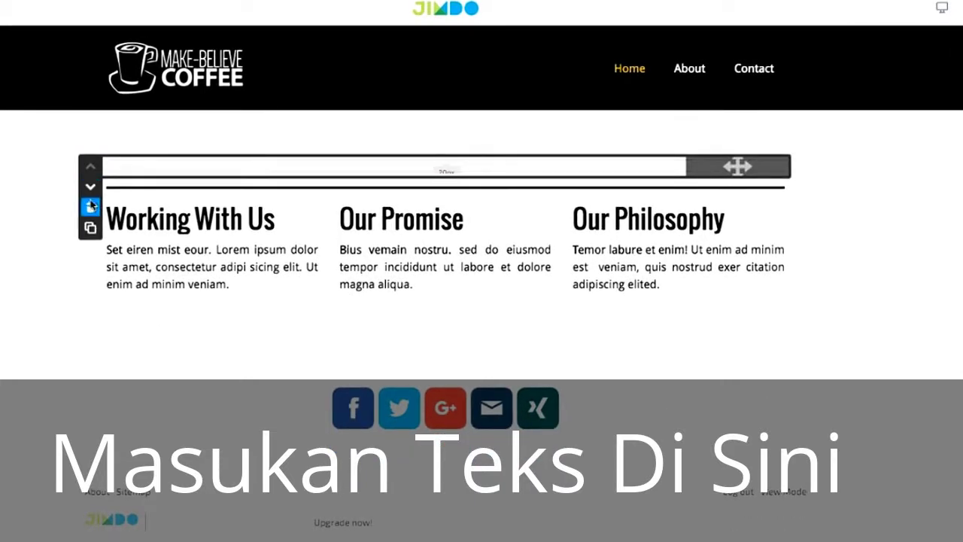
left_click(90, 206)
left_click(421, 188)
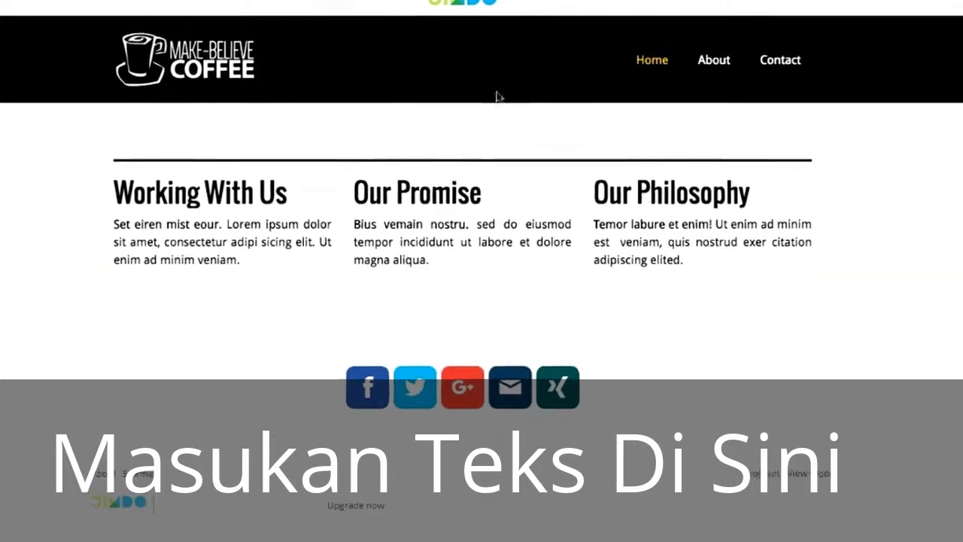
Step: Review the full-width backgrounds tutorial's Step 1 on creating a Columns element with spacing around the content
mouse_move(496, 97)
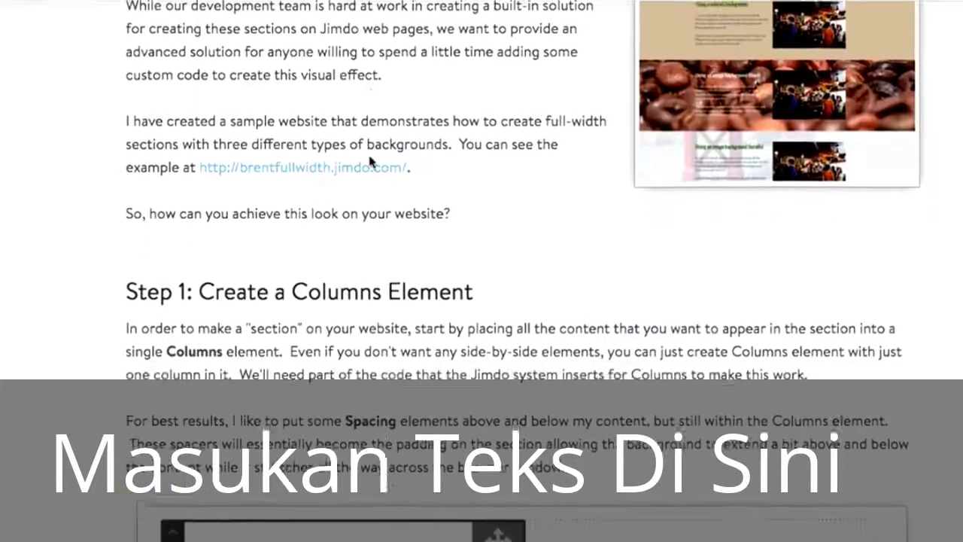
scroll(489, 241, "down", 1)
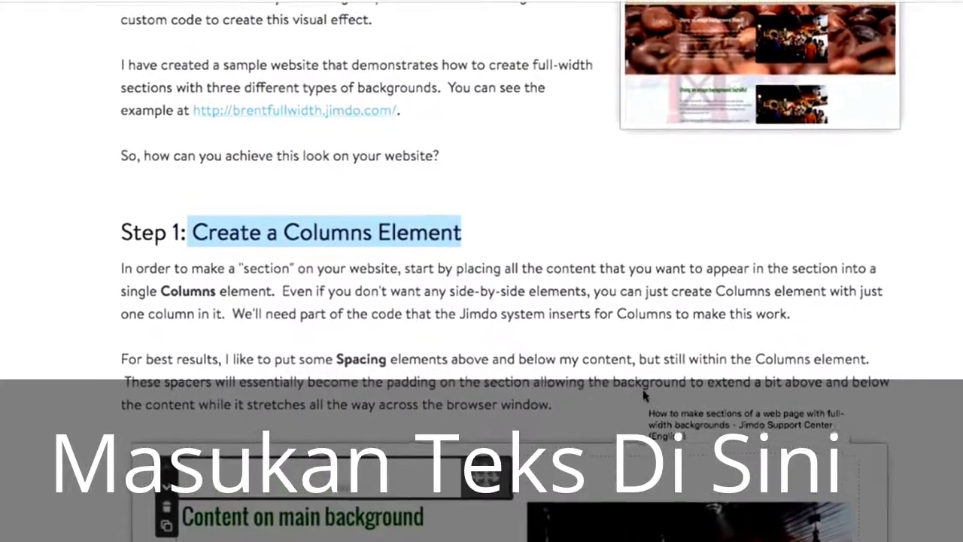
scroll(265, 172, "down", 3)
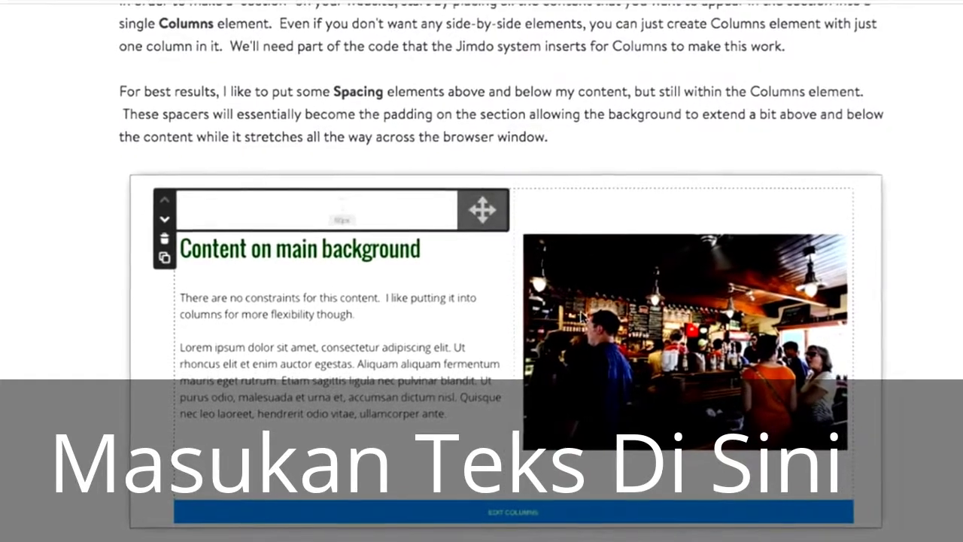
scroll(516, 155, "down", 3)
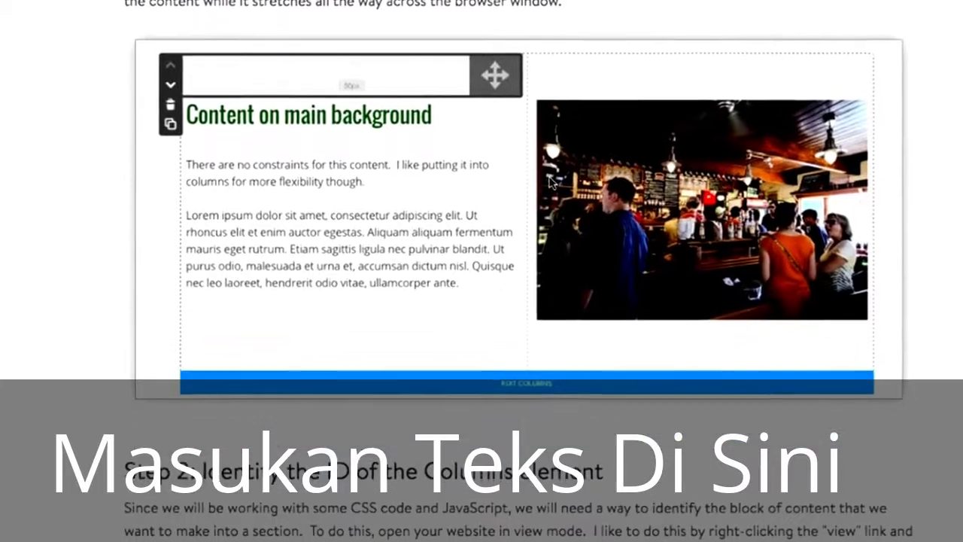
scroll(552, 207, "up", 6)
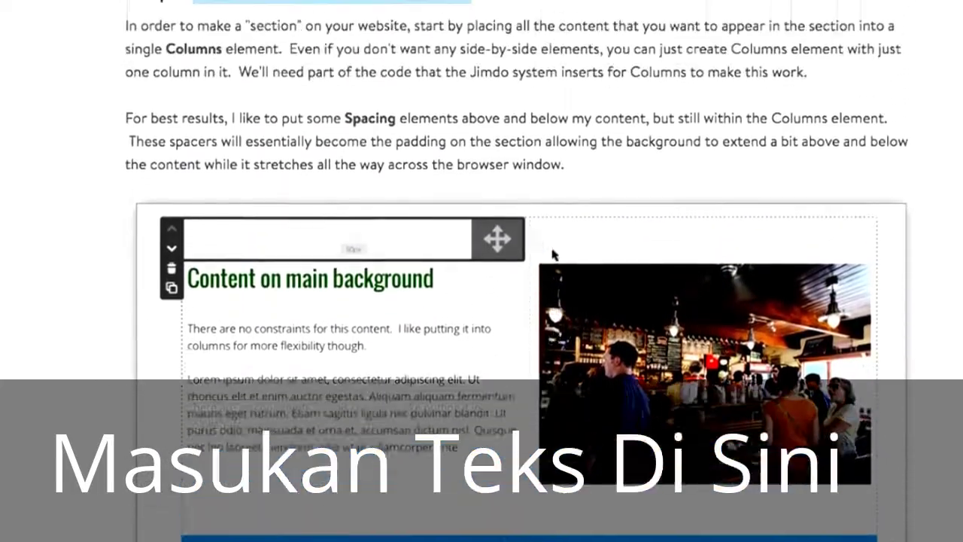
scroll(552, 209, "up", 5)
scroll(568, 189, "down", 4)
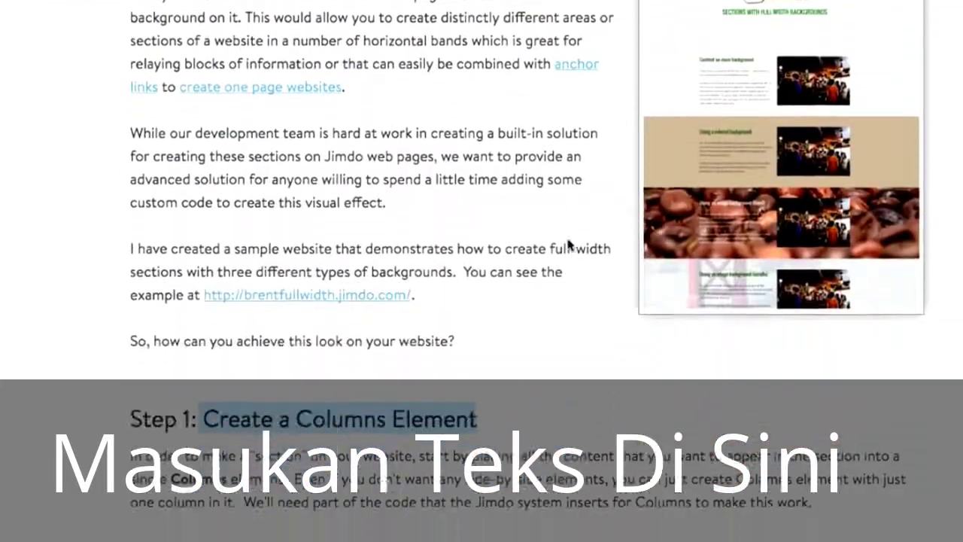
scroll(567, 190, "down", 2)
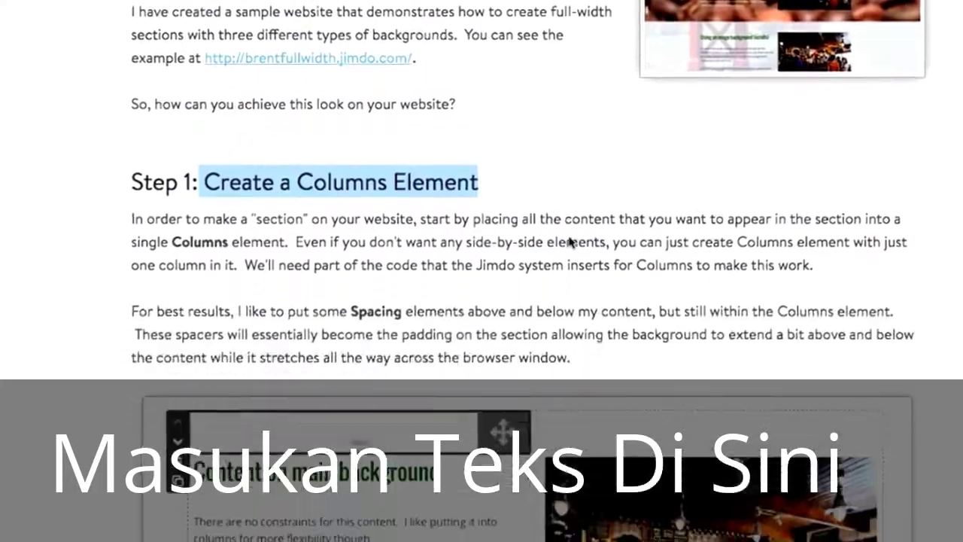
scroll(577, 267, "down", 8)
scroll(578, 267, "up", 15)
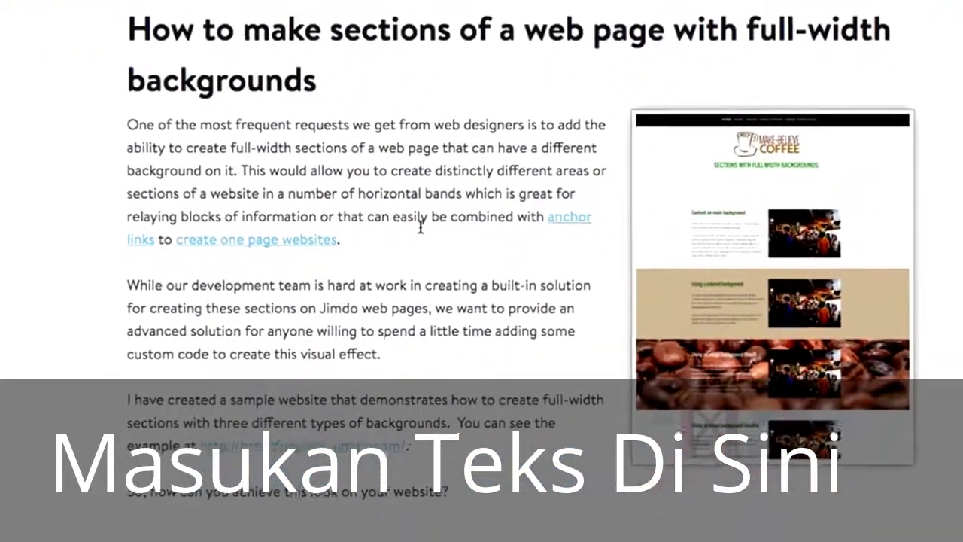
scroll(426, 295, "down", 5)
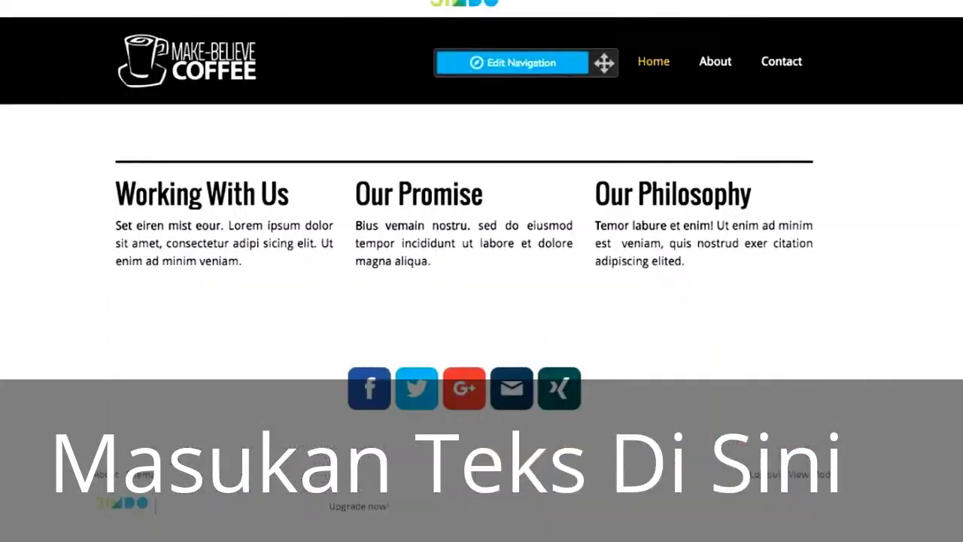
Step: Add a Columns element above the home page's horizontal line, reduce it to a single column and save it
left_click(474, 159)
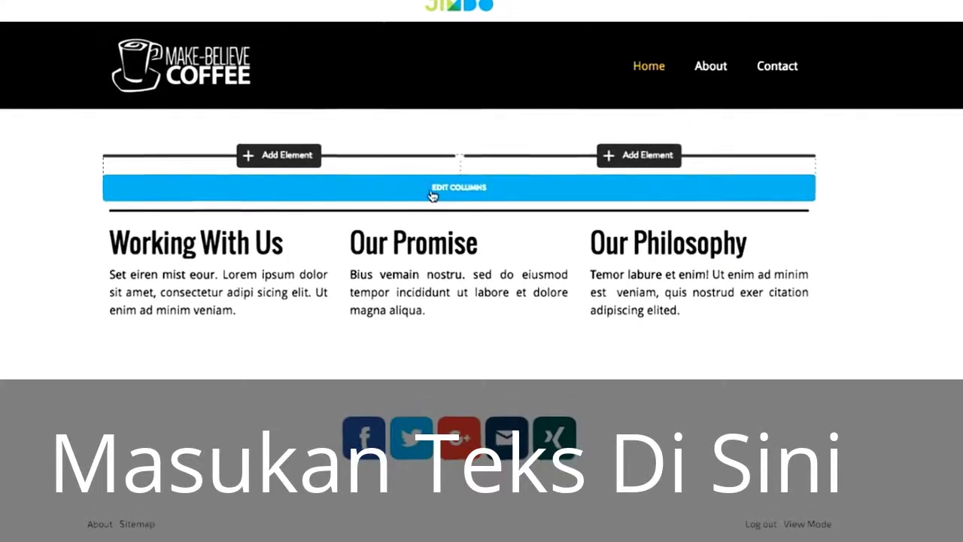
left_click(434, 196)
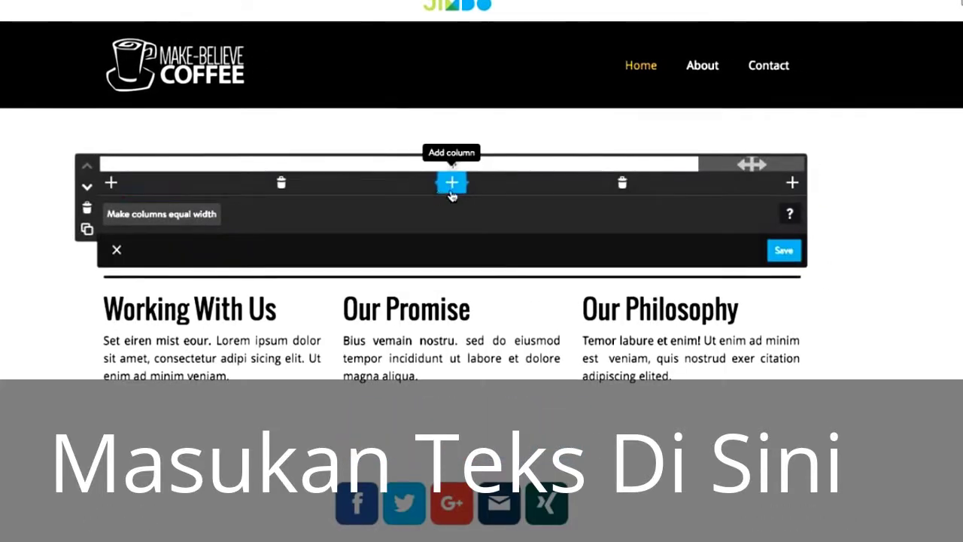
left_click(303, 175)
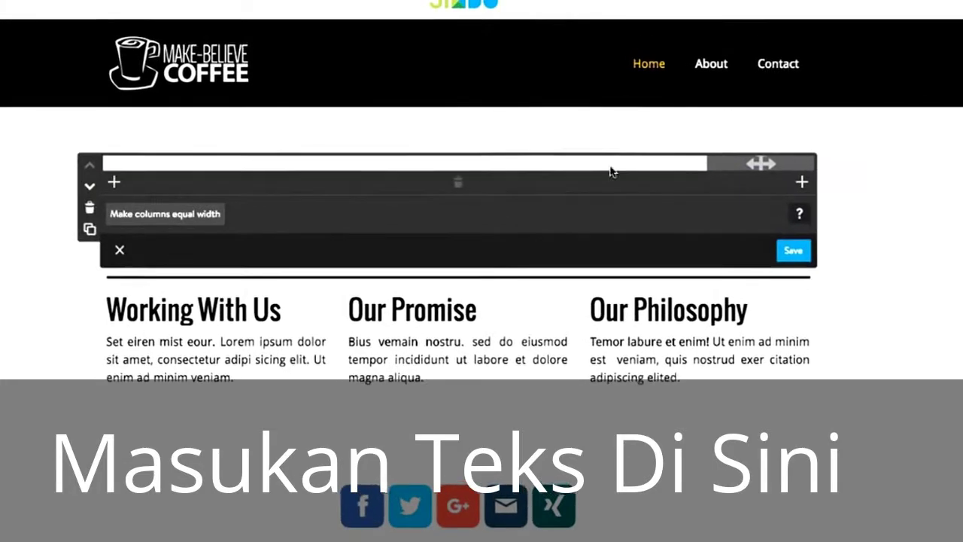
left_click(837, 267)
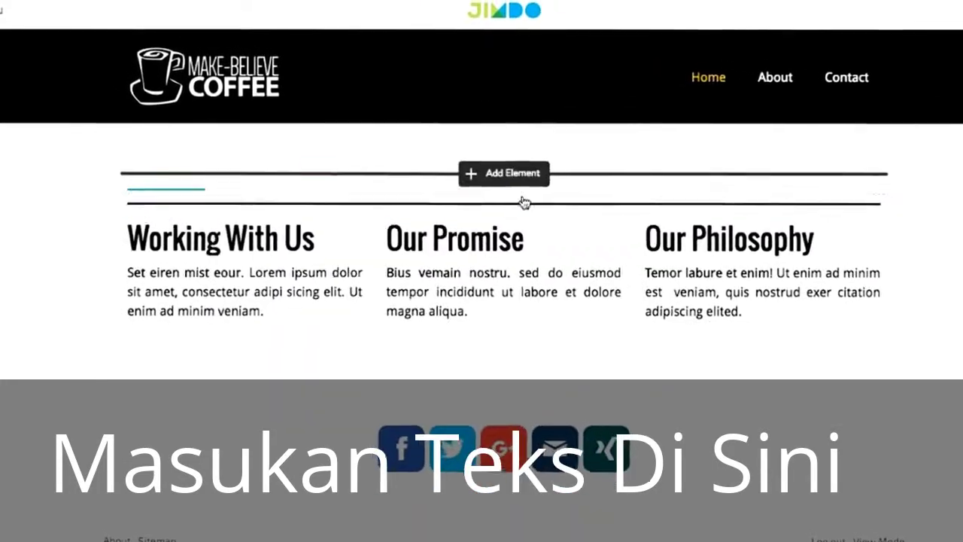
Step: Add a large heading reading "Welcome to Make-Believe Coffee" inside the single-column element and save it
left_click(511, 182)
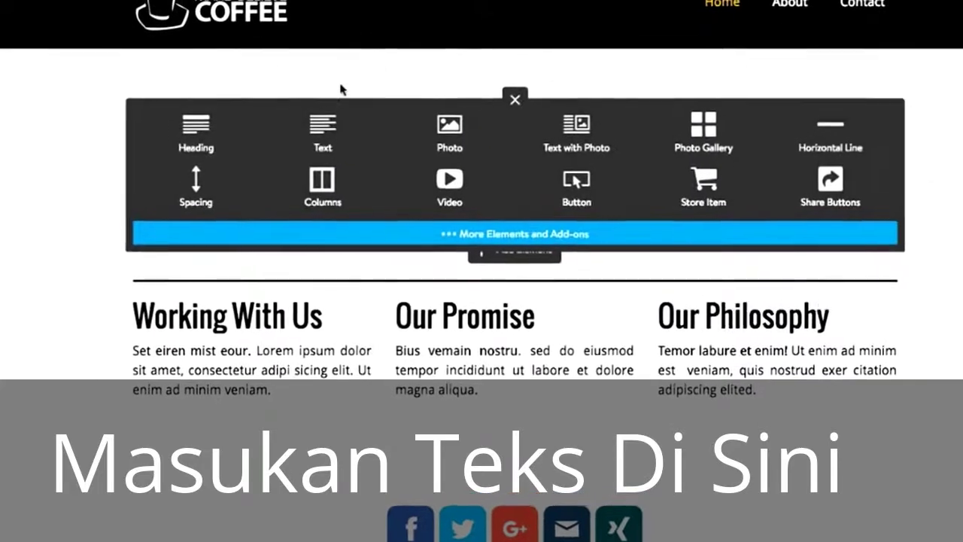
left_click(168, 133)
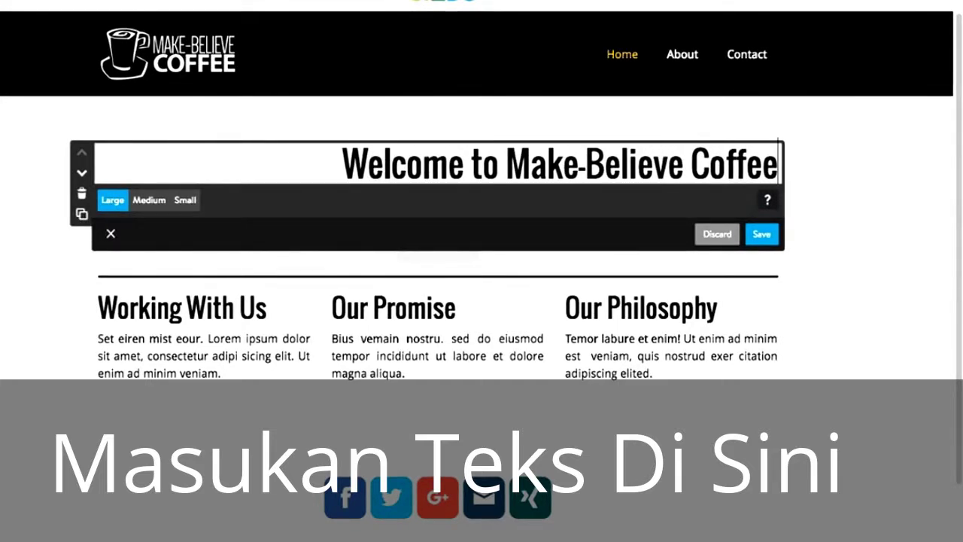
left_click(773, 235)
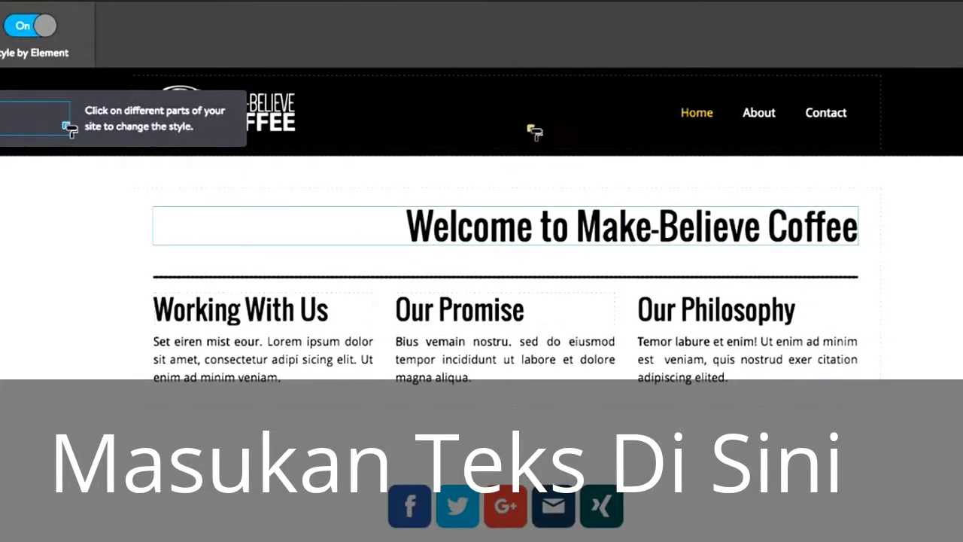
Step: Center-align the large heading style using the "Welcome to Make-Believe Coffee" heading and save the style change
left_click(393, 215)
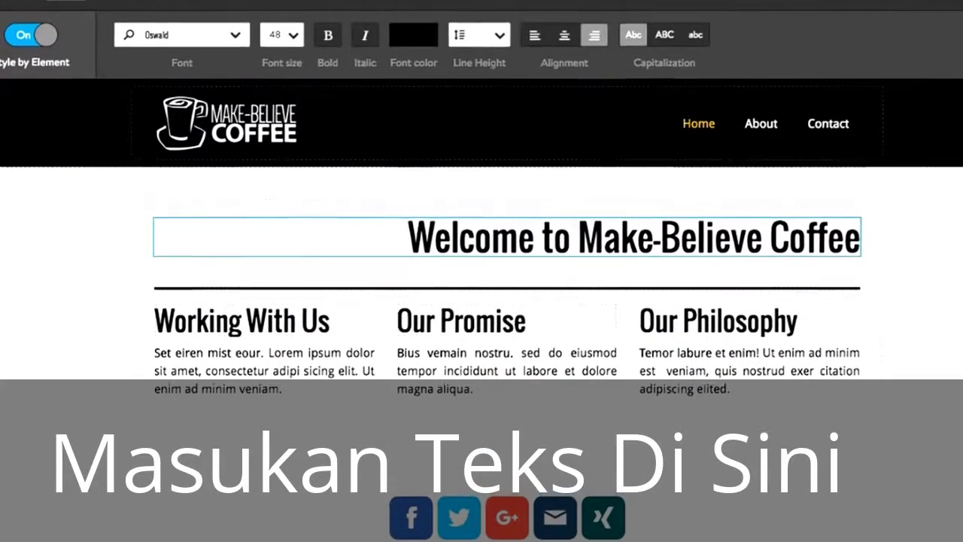
left_click(570, 65)
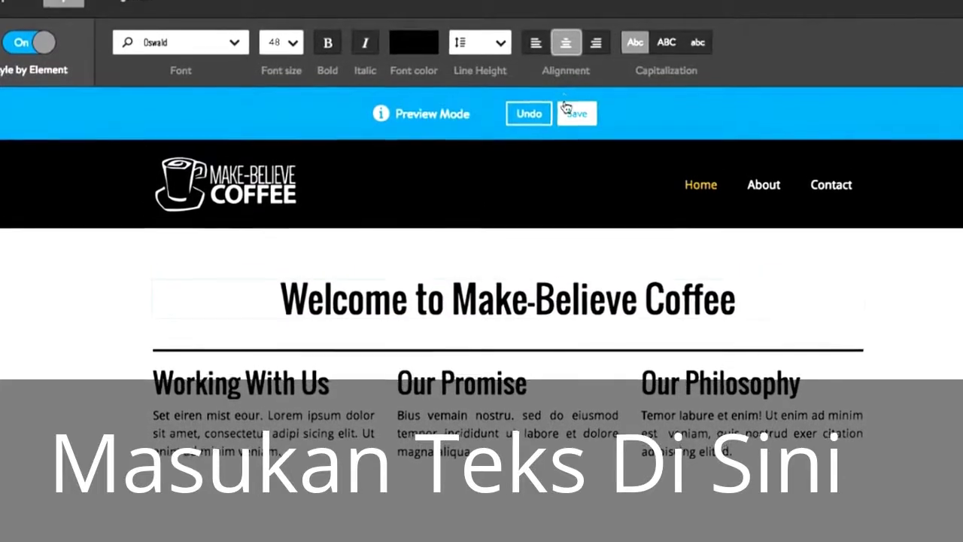
left_click(586, 126)
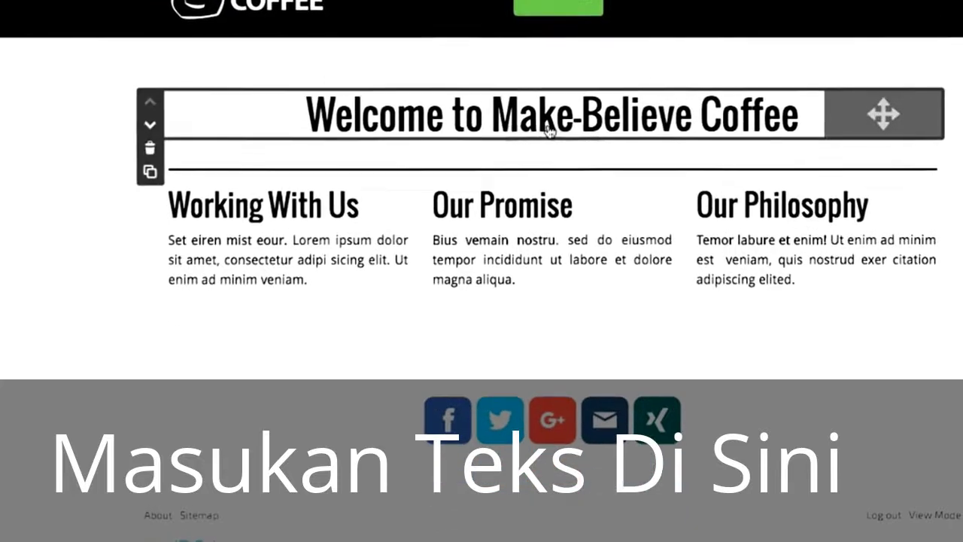
Step: Add a centered text element reading "Take advantage of our great offers!" below the welcome heading inside the column and save it
left_click(556, 387)
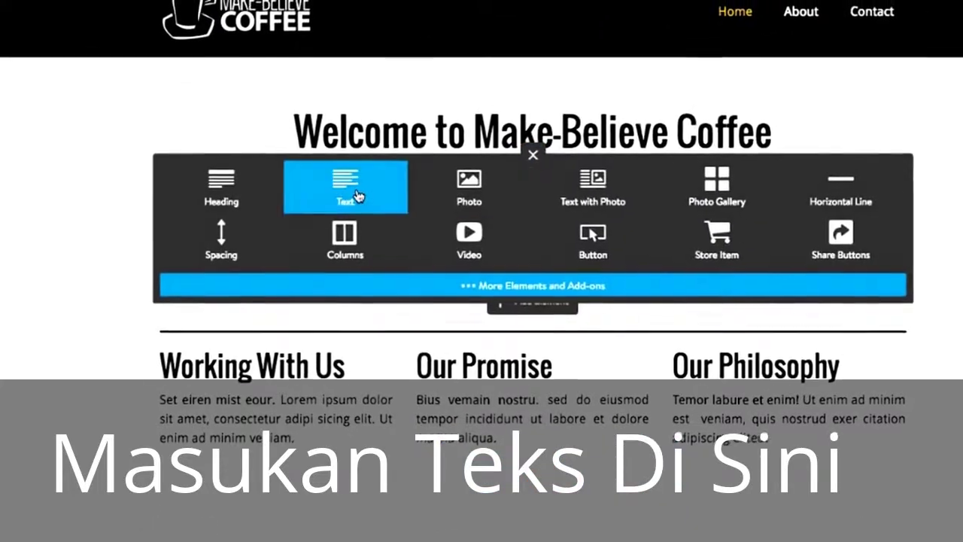
left_click(352, 184)
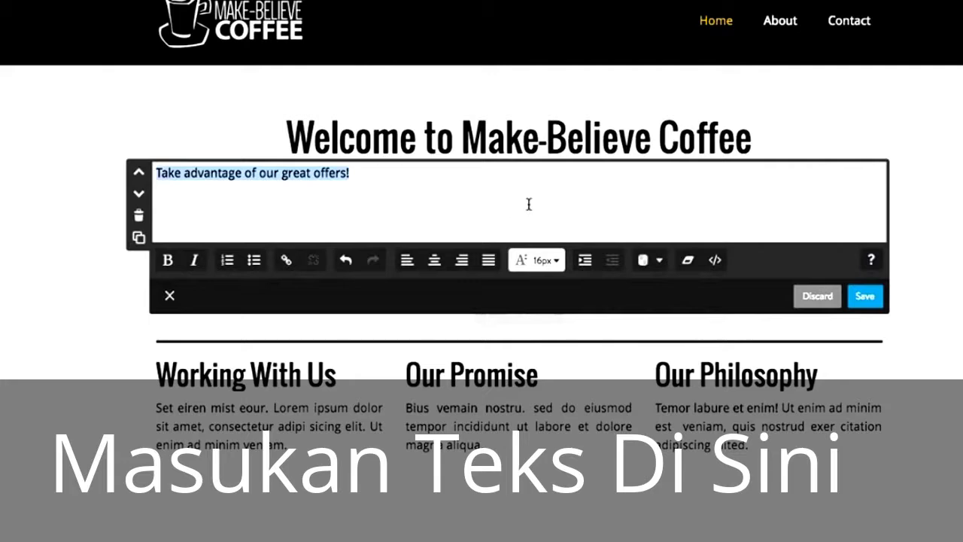
left_click(434, 261)
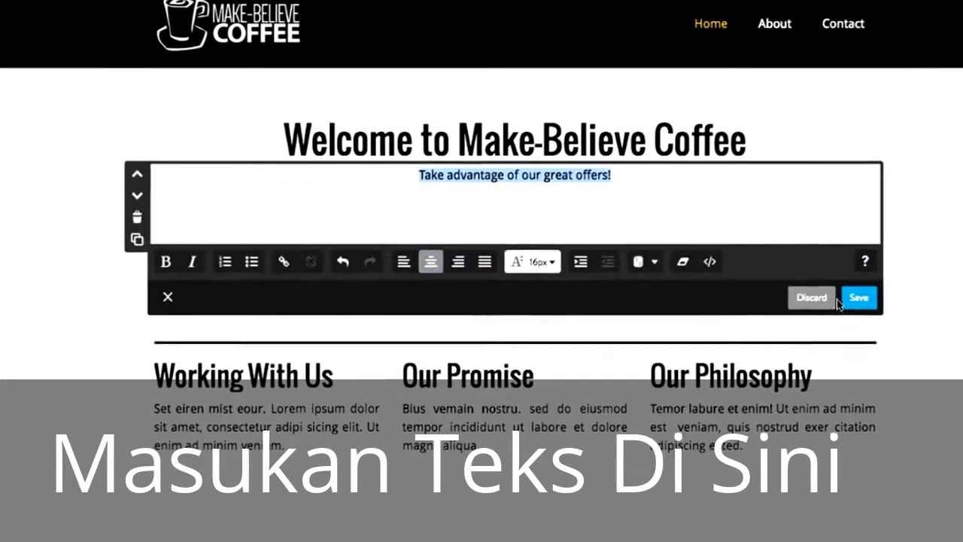
left_click(864, 296)
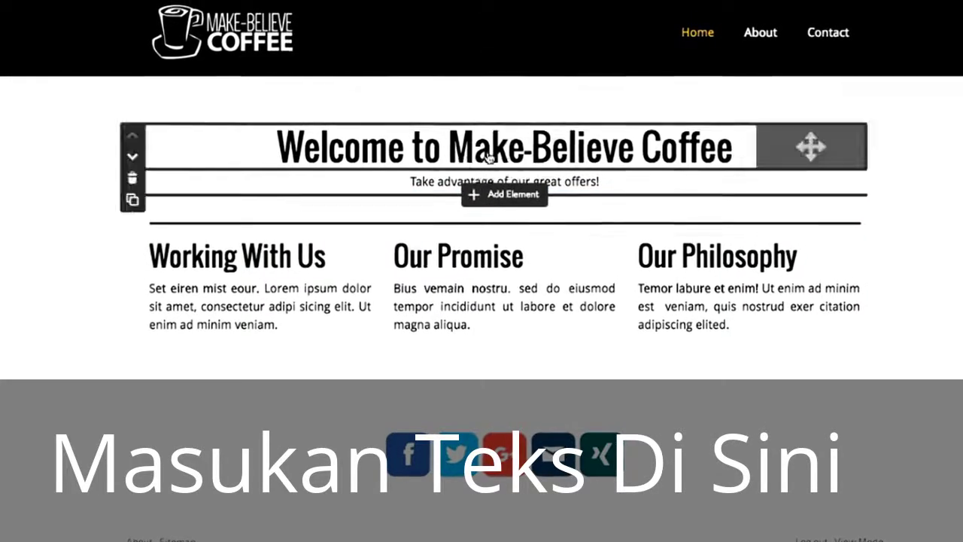
triple_click(490, 202)
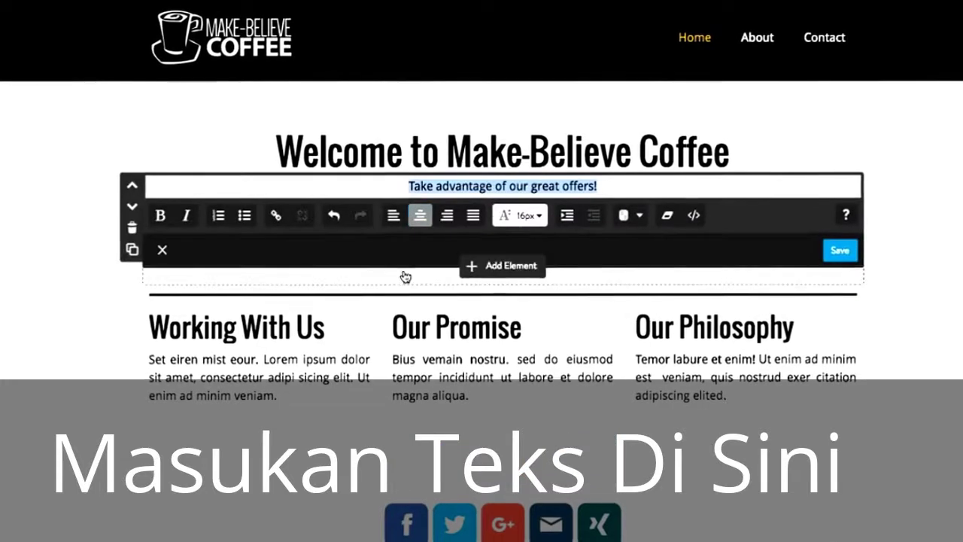
left_click(581, 268)
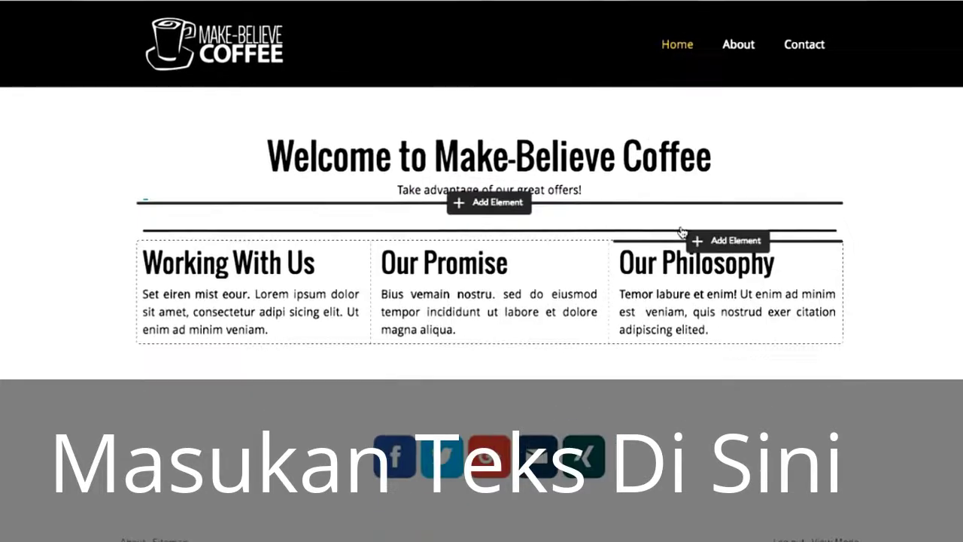
Step: Add a centered Style 3 button below the "Take advantage of our great offers!" text inside the column and save it
left_click(497, 220)
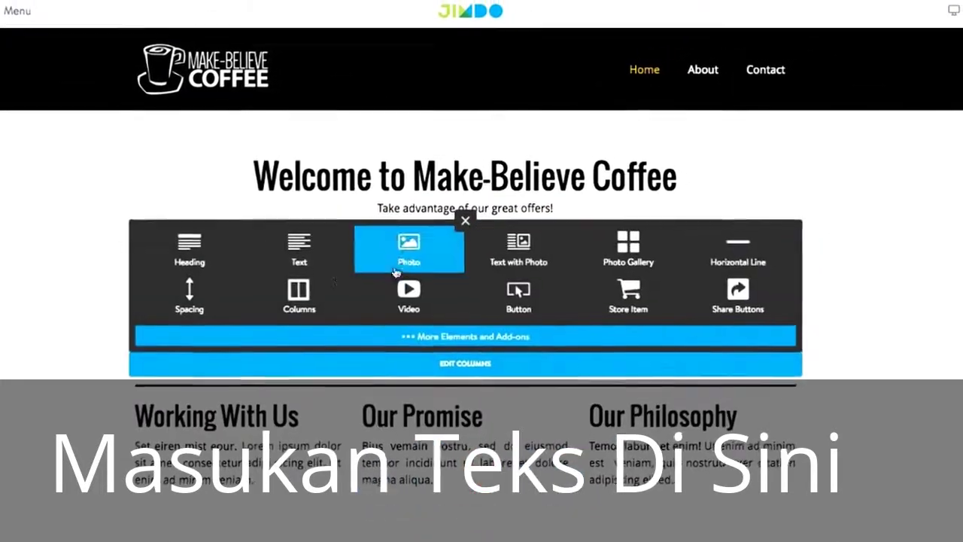
left_click(552, 317)
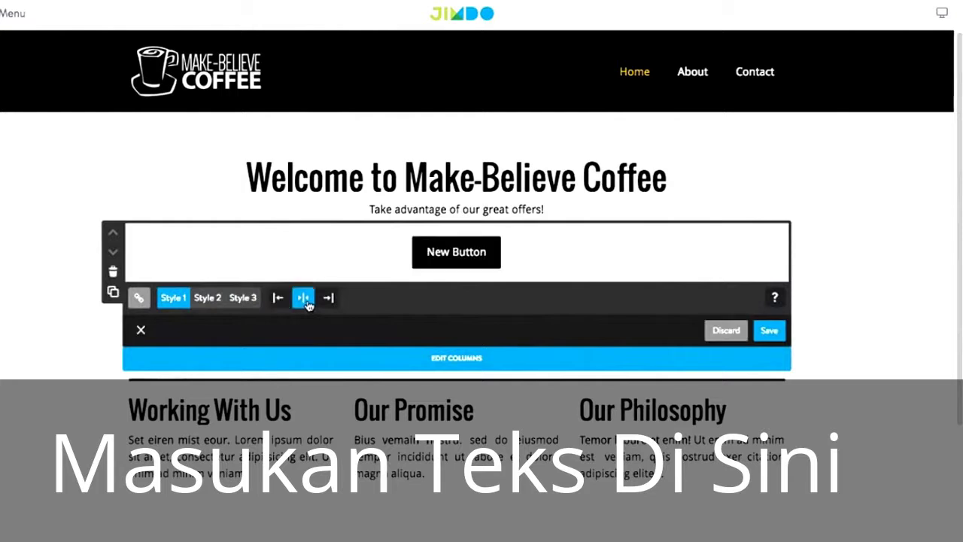
left_click(216, 304)
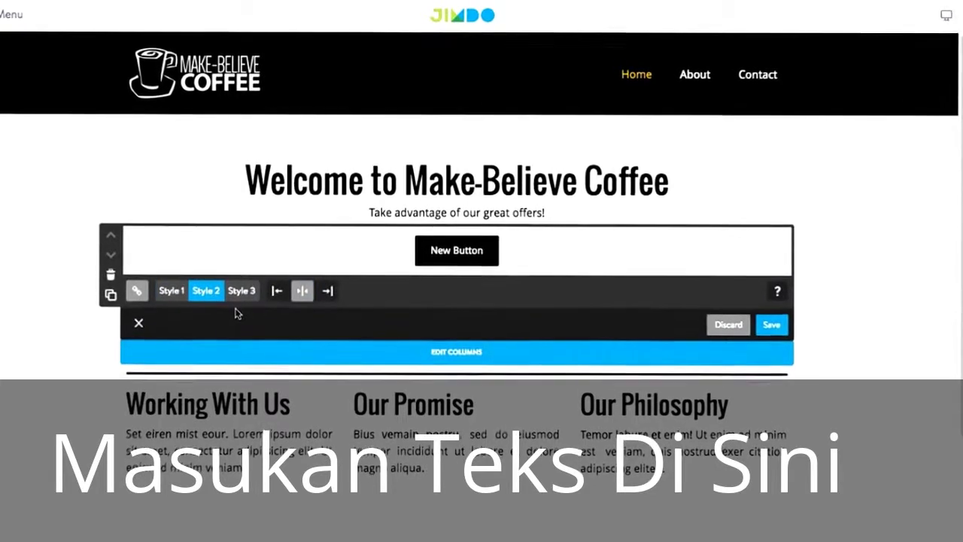
left_click(236, 297)
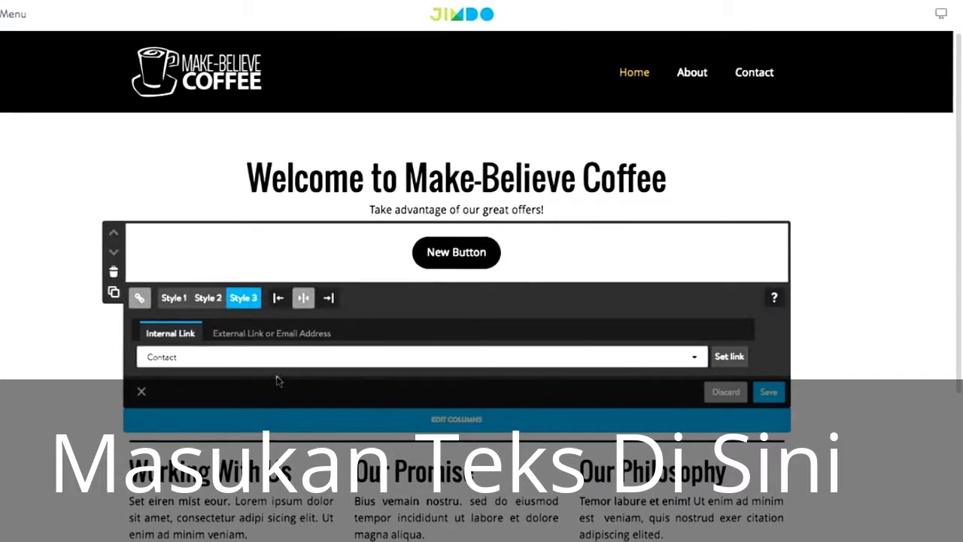
left_click(768, 391)
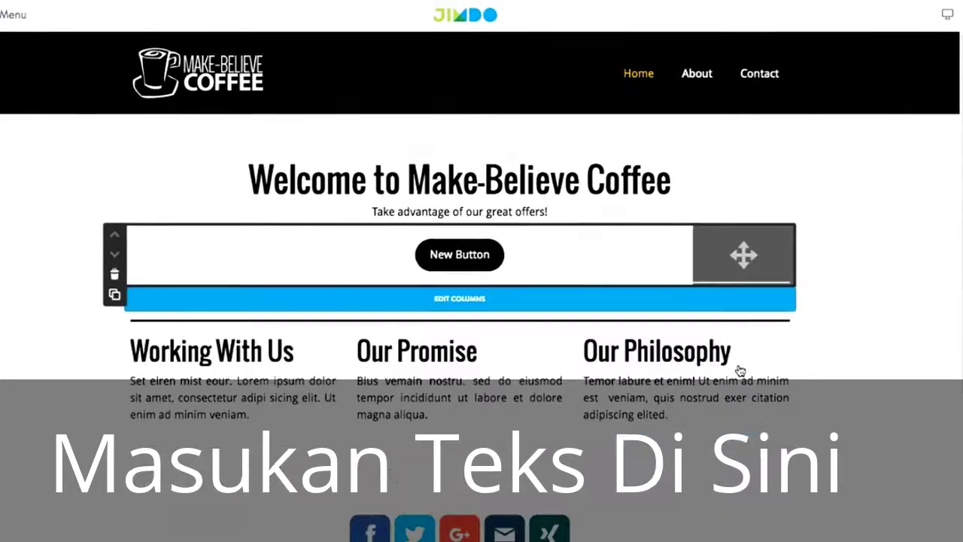
Step: Change the new button's label to "Sign up for our Newsletter" and save it
left_click(494, 262)
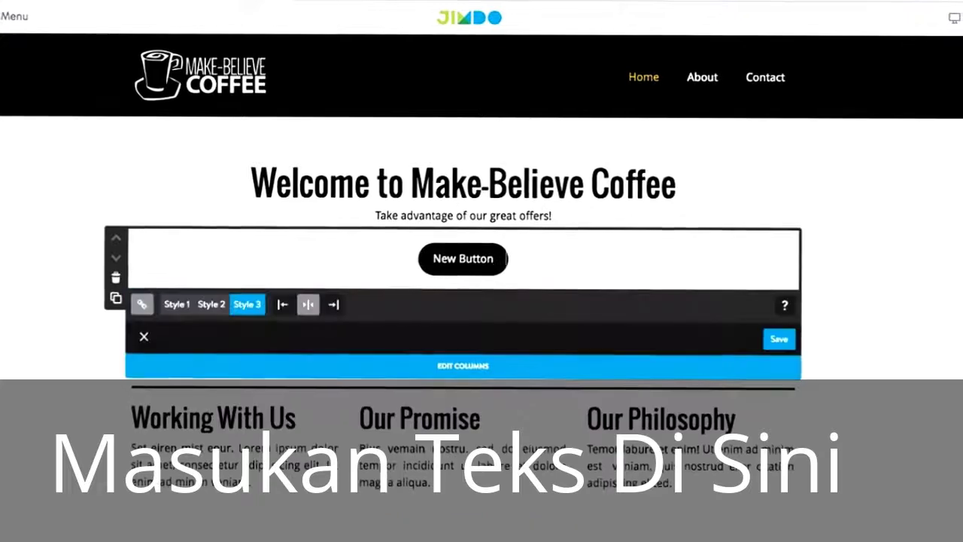
left_click_drag(494, 256, 430, 255)
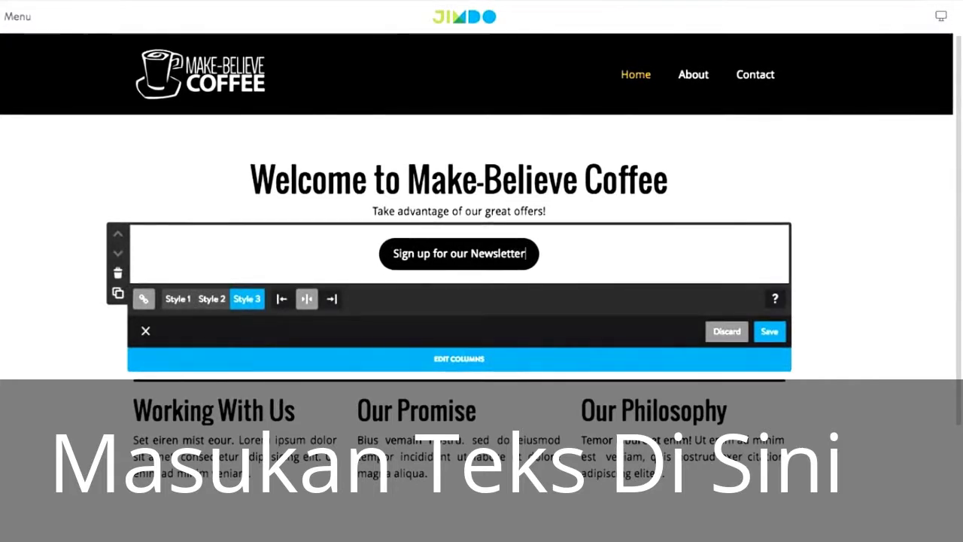
left_click(770, 333)
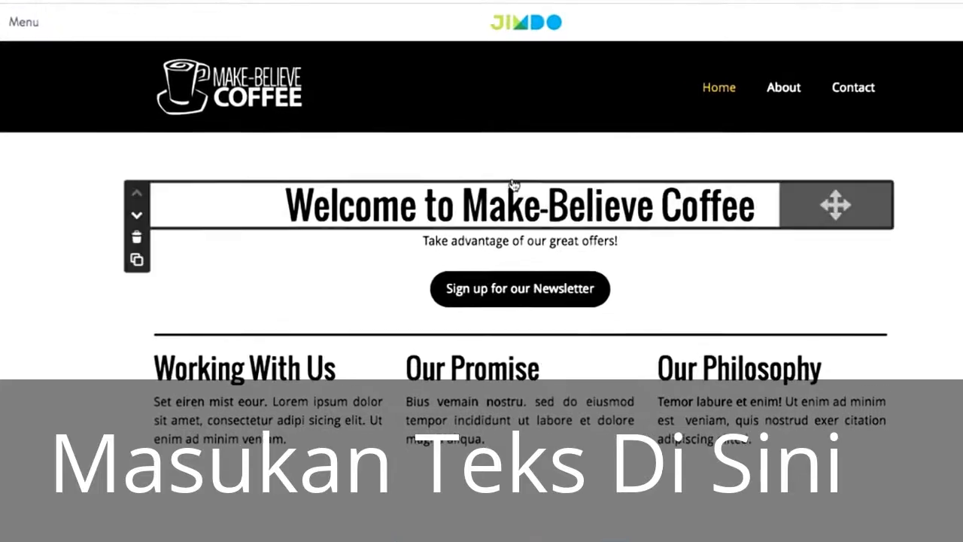
Step: Add a 50 px Spacing element below the newsletter button inside the column and save it
left_click(501, 174)
left_click(557, 121)
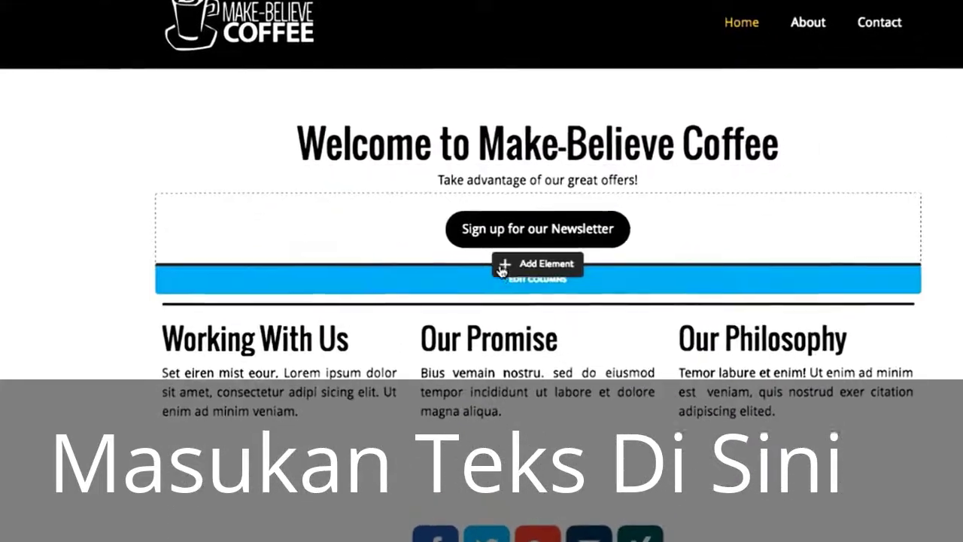
left_click(530, 260)
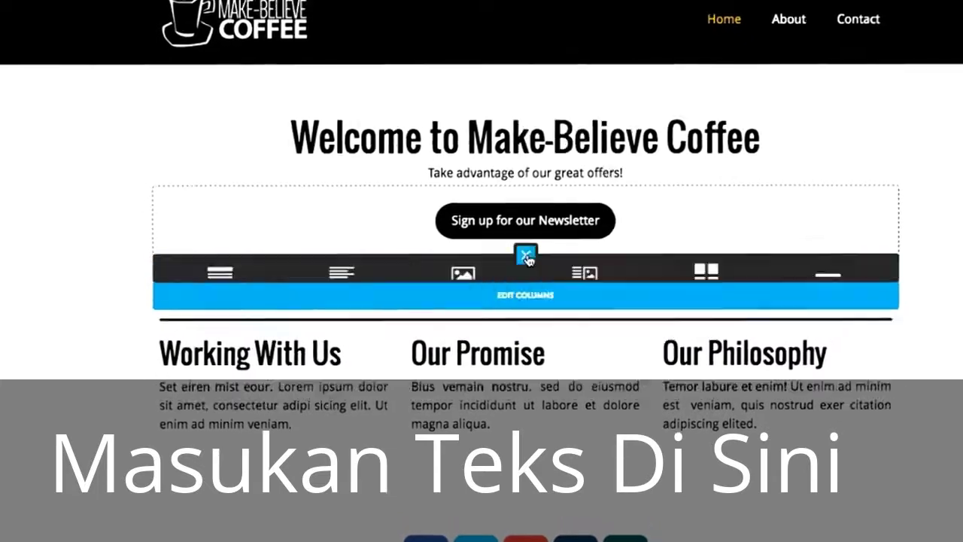
left_click(241, 309)
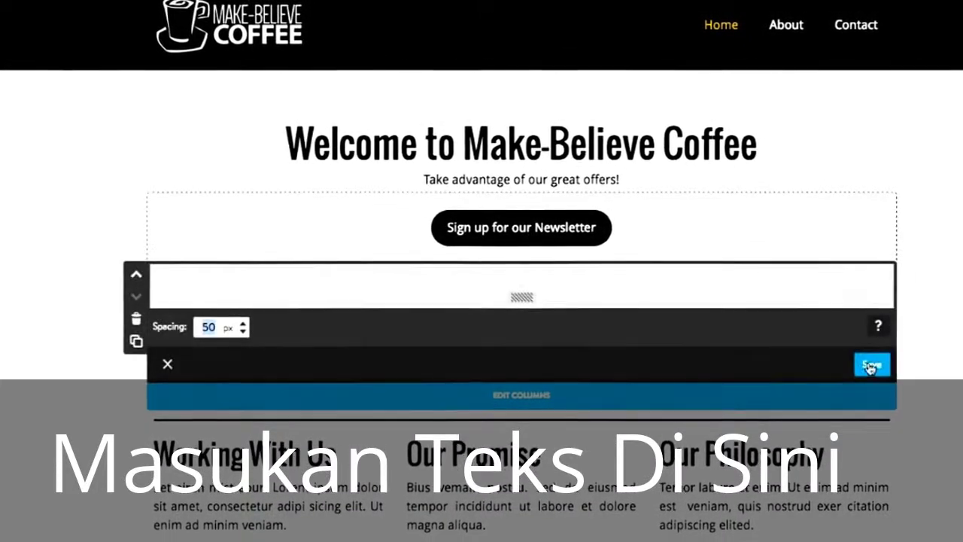
left_click(871, 365)
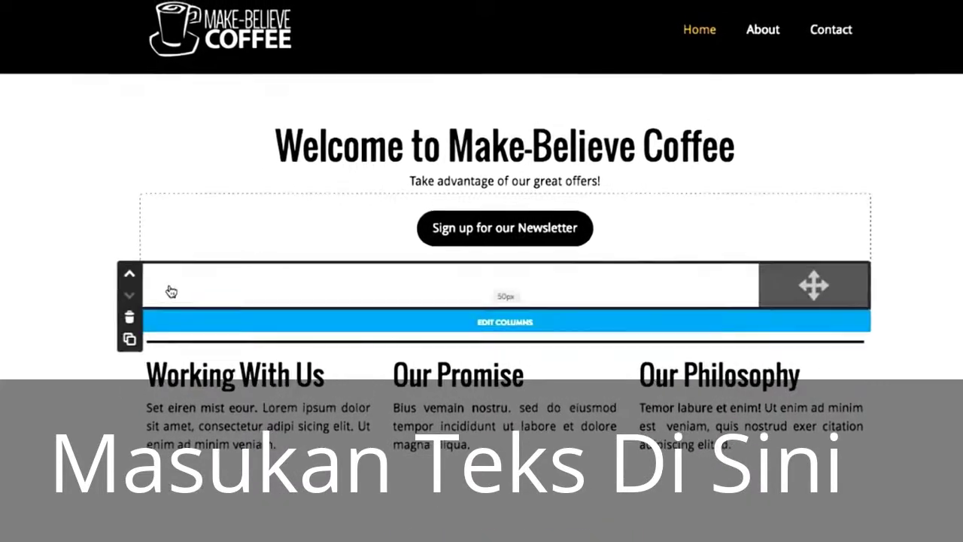
Step: Duplicate the 50 px spacer, move the copy above the newsletter button and save it
left_click(118, 346)
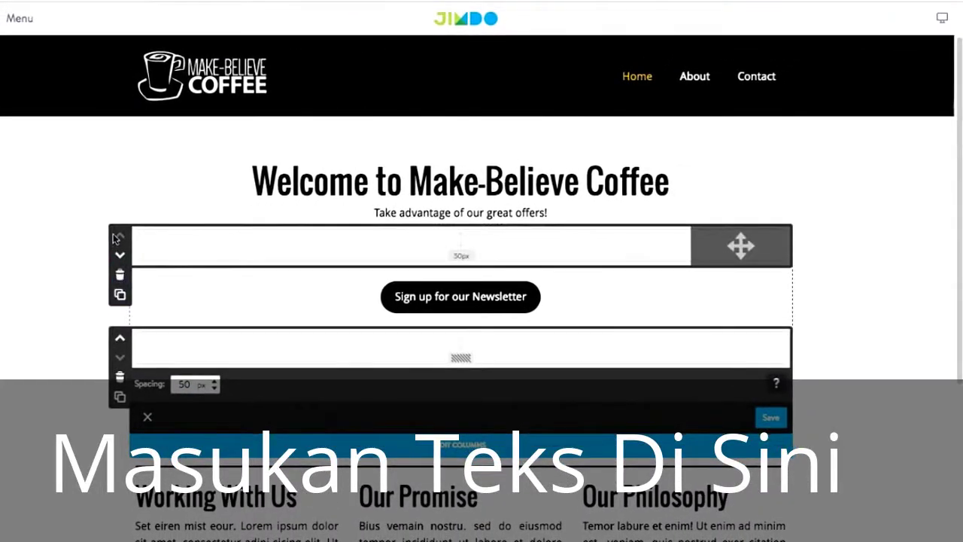
left_click(152, 249)
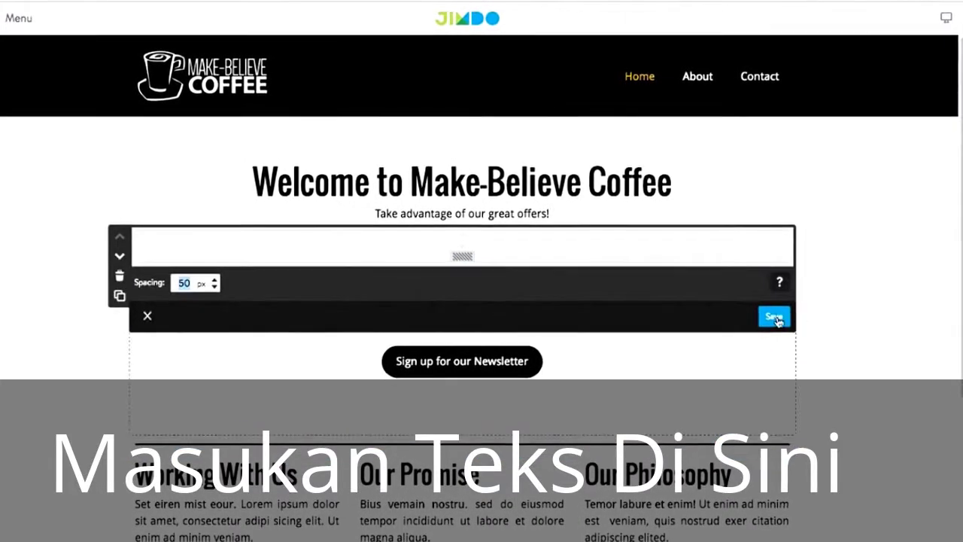
left_click(775, 317)
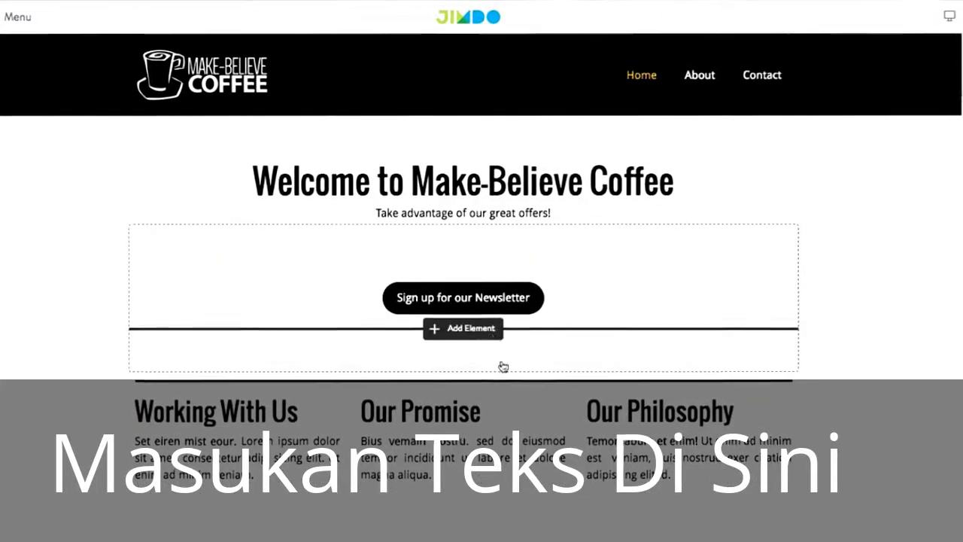
Step: Move the offers text and the welcome heading below the upper spacer, keeping the heading above the text
mouse_move(673, 223)
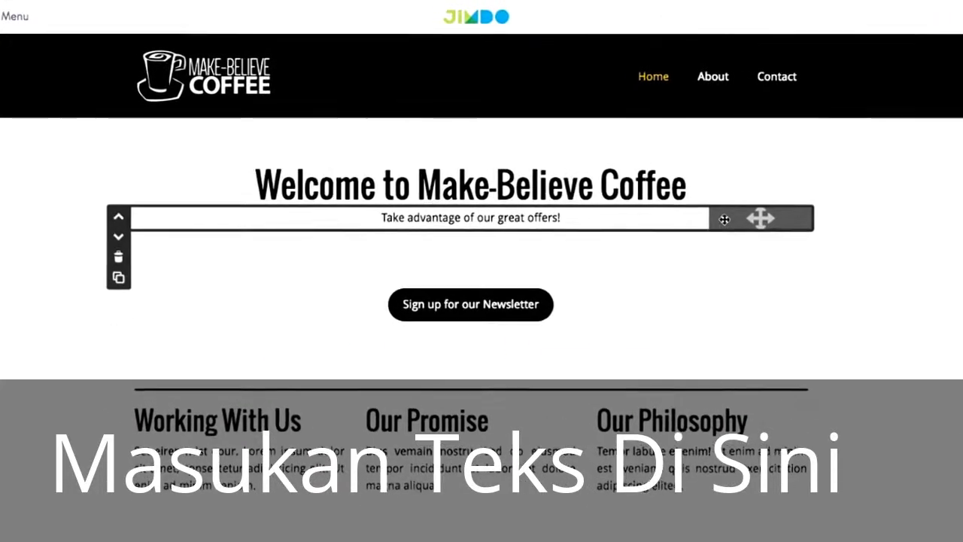
left_click_drag(752, 218, 759, 252)
mouse_move(817, 202)
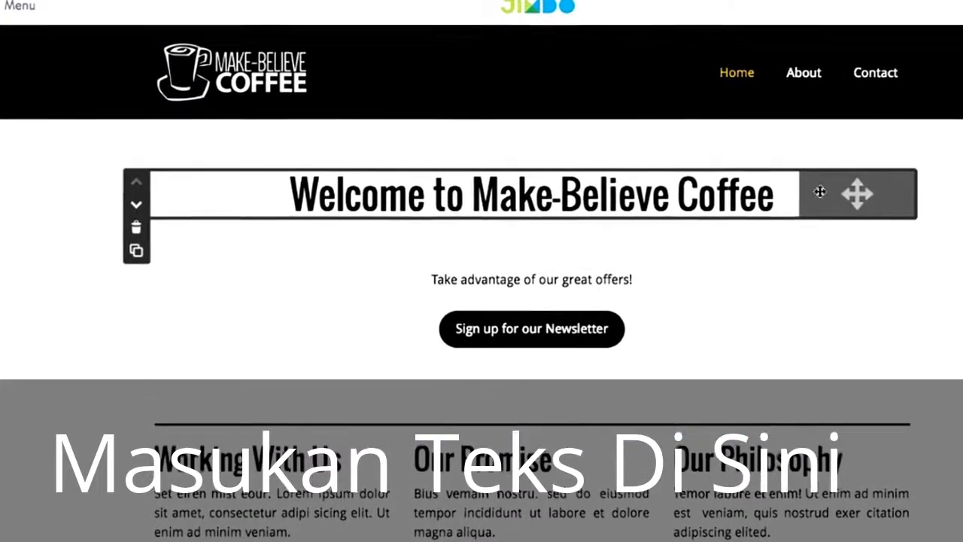
left_click_drag(858, 205, 819, 265)
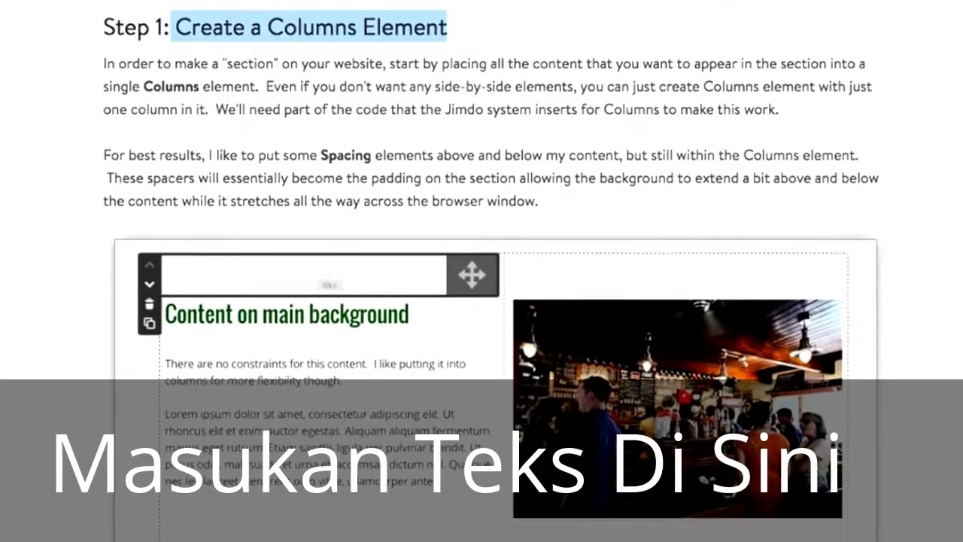
scroll(148, 108, "down", 3)
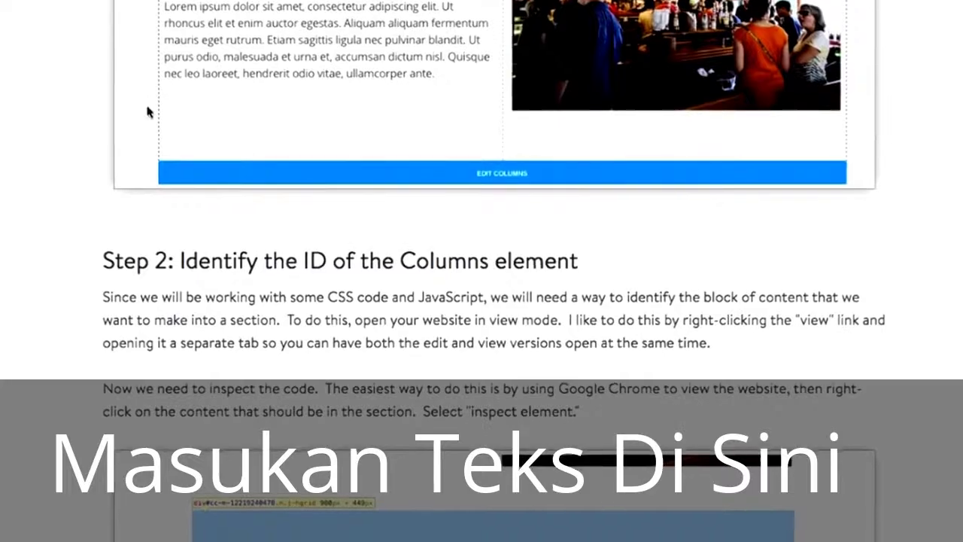
scroll(322, 273, "down", 1)
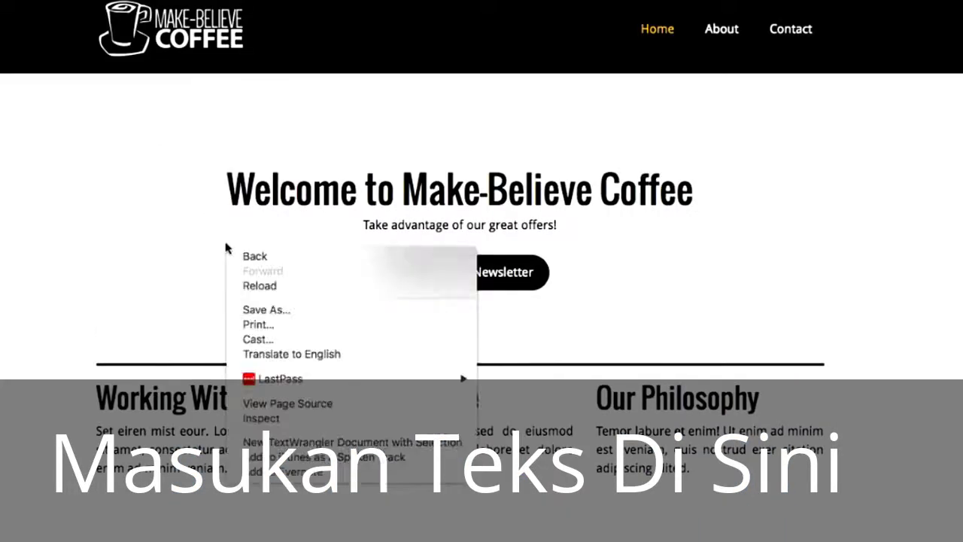
left_click(294, 408)
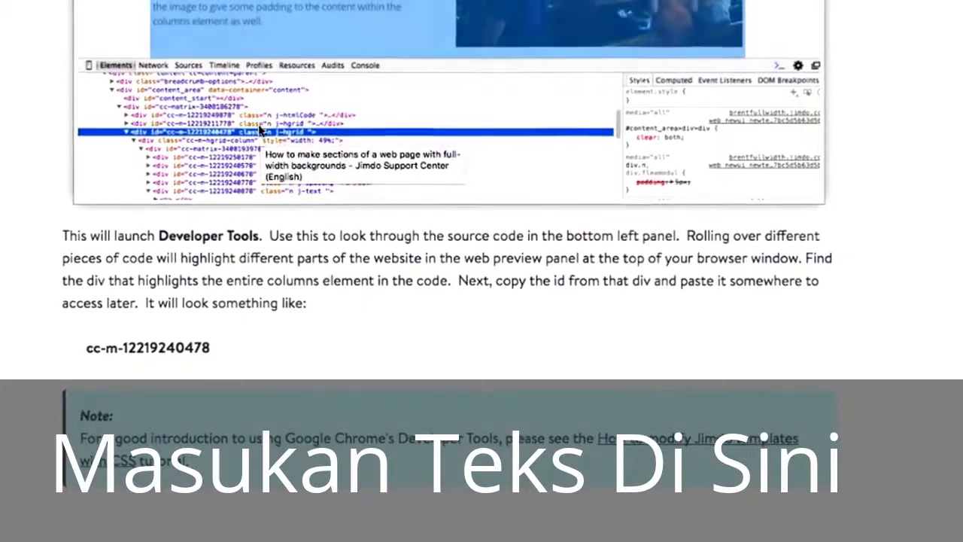
scroll(254, 178, "down", 4)
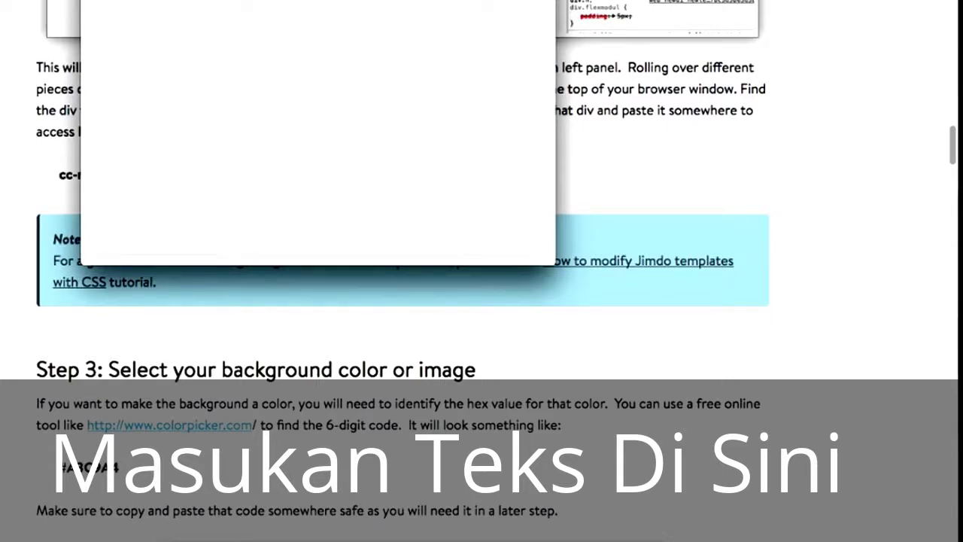
left_click_drag(549, 263, 442, 79)
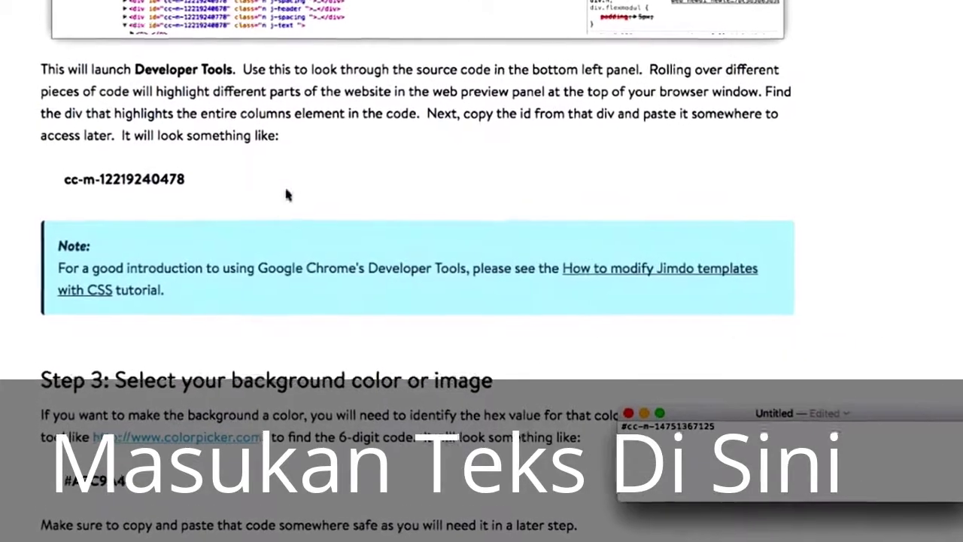
Step: Copy the sample background color #A3C9A4 from tutorial Step 3 into the text document below the Columns ID
scroll(286, 195, "down", 5)
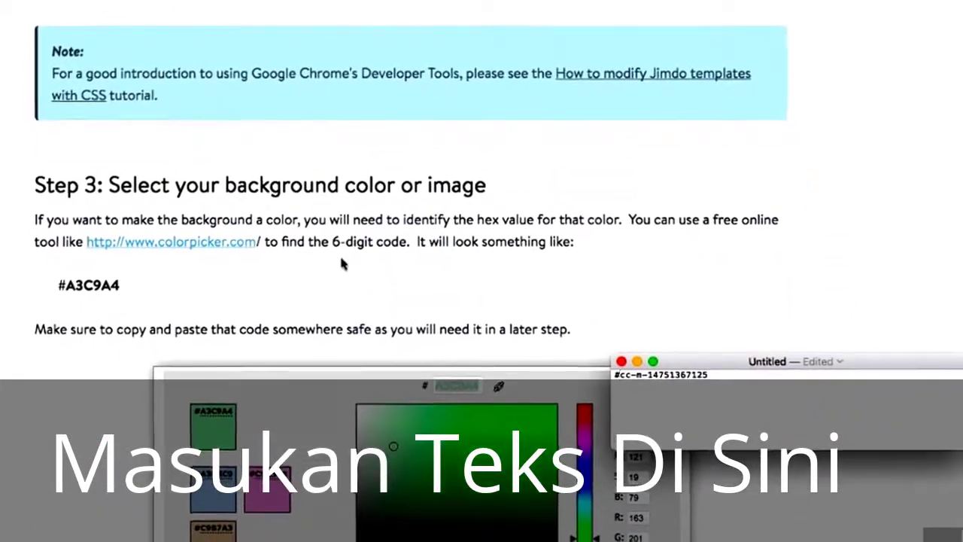
left_click(340, 253)
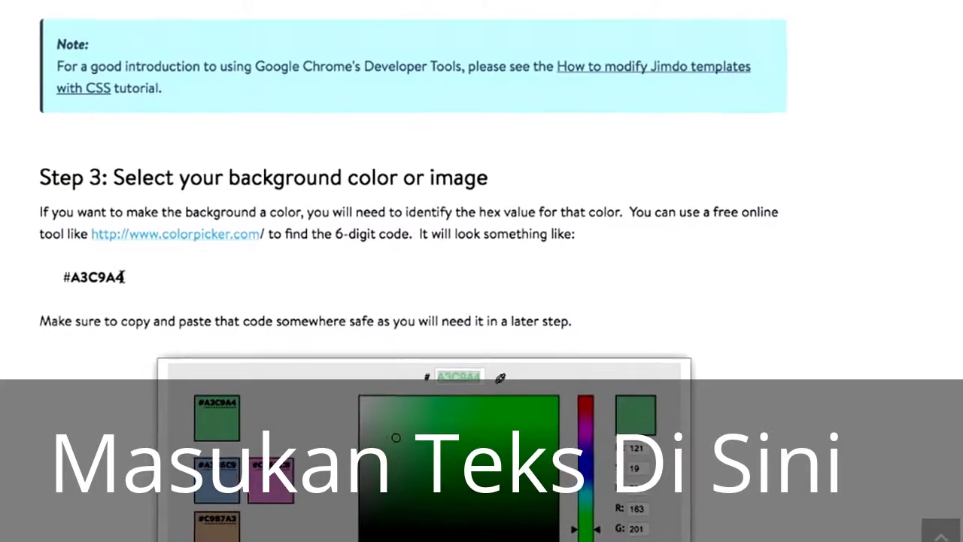
left_click_drag(124, 278, 63, 278)
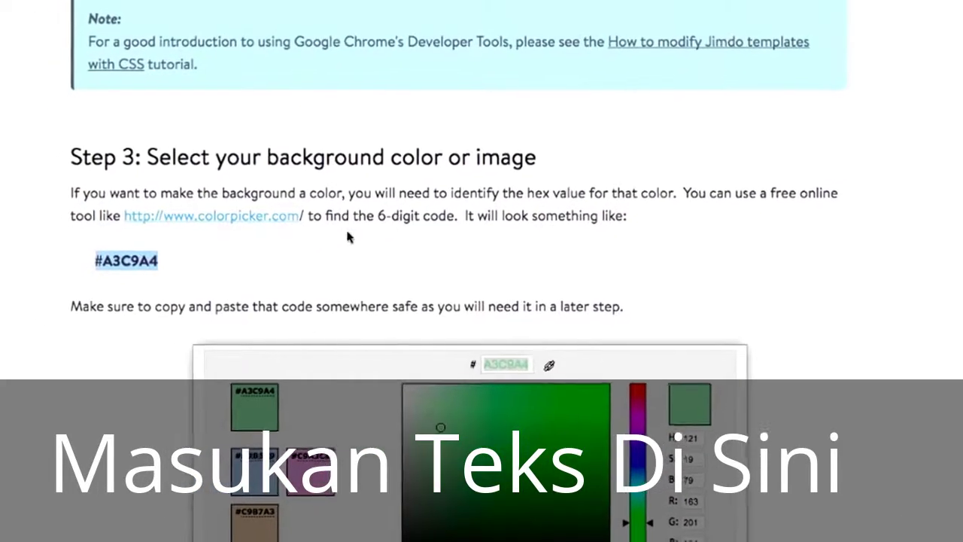
scroll(348, 237, "down", 10)
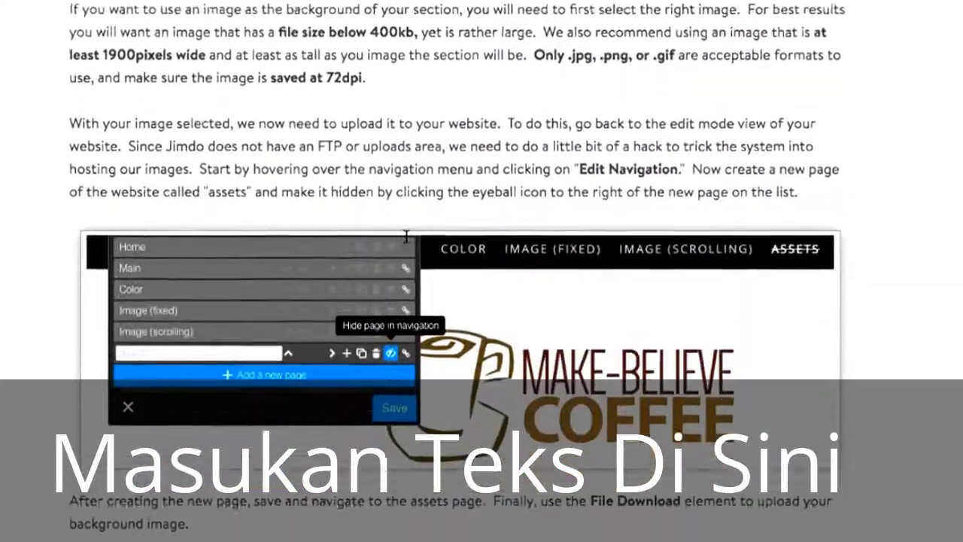
scroll(406, 237, "up", 10)
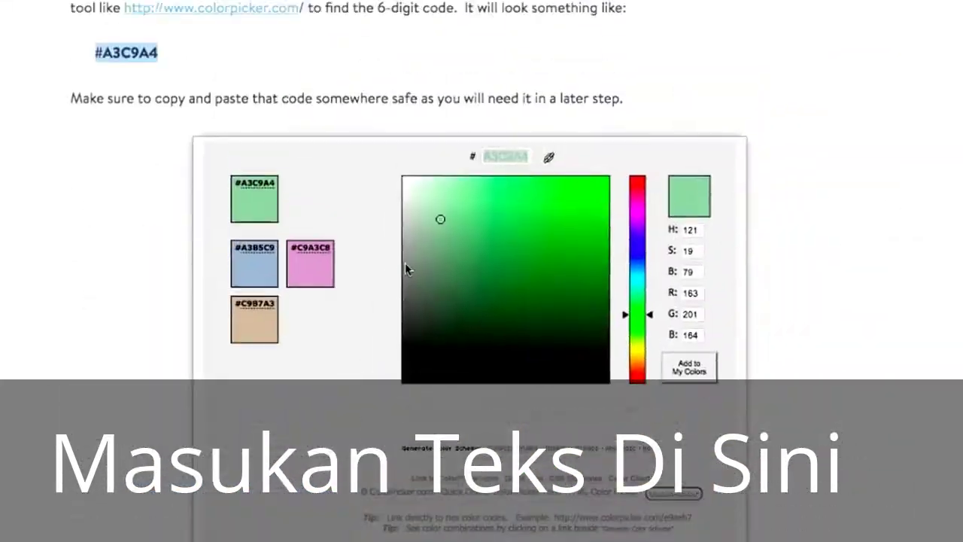
scroll(406, 269, "up", 2)
scroll(370, 351, "down", 1)
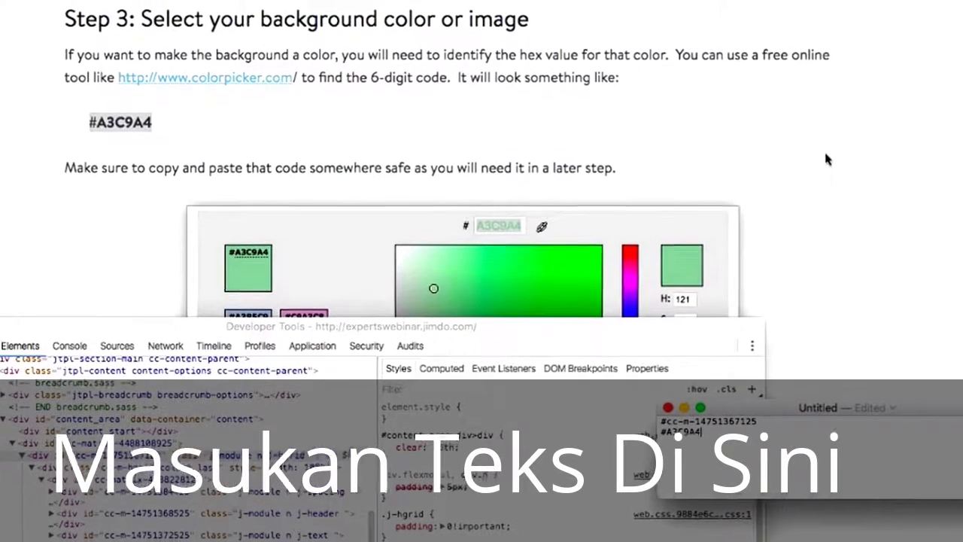
Step: Copy the jQuery 1.8.1 script tag from tutorial Step 4 and paste it at the top of the website's Edit Head code
left_click(822, 154)
scroll(382, 181, "down", 4)
scroll(382, 184, "down", 15)
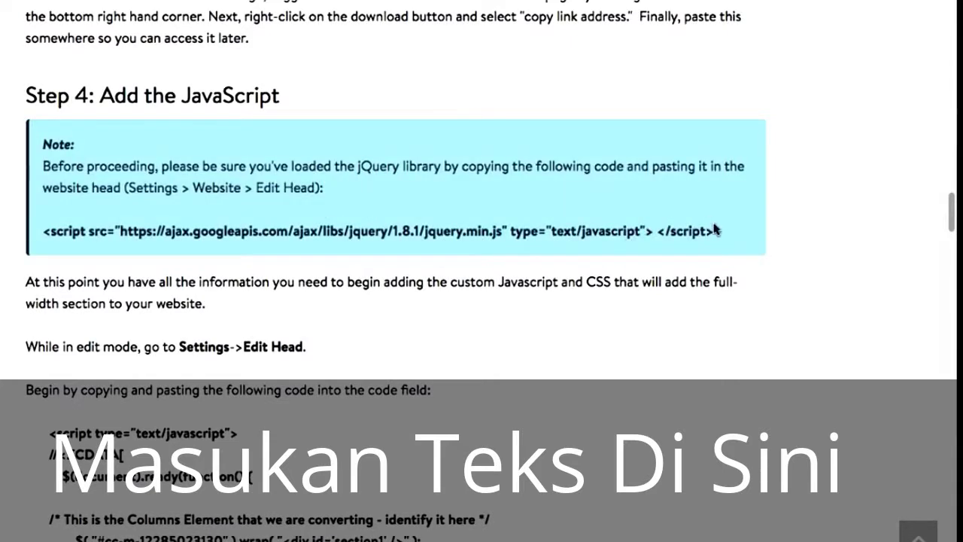
left_click_drag(716, 233, 262, 237)
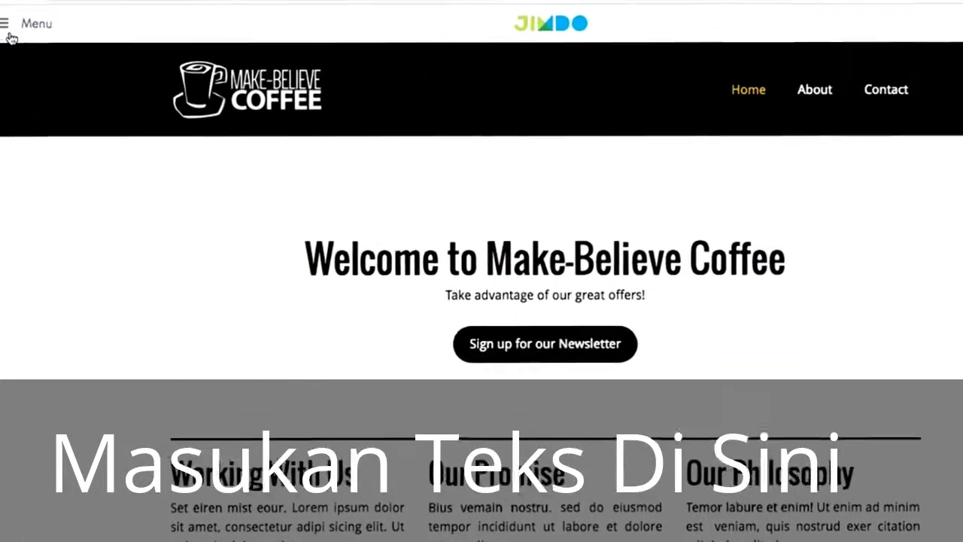
left_click(9, 35)
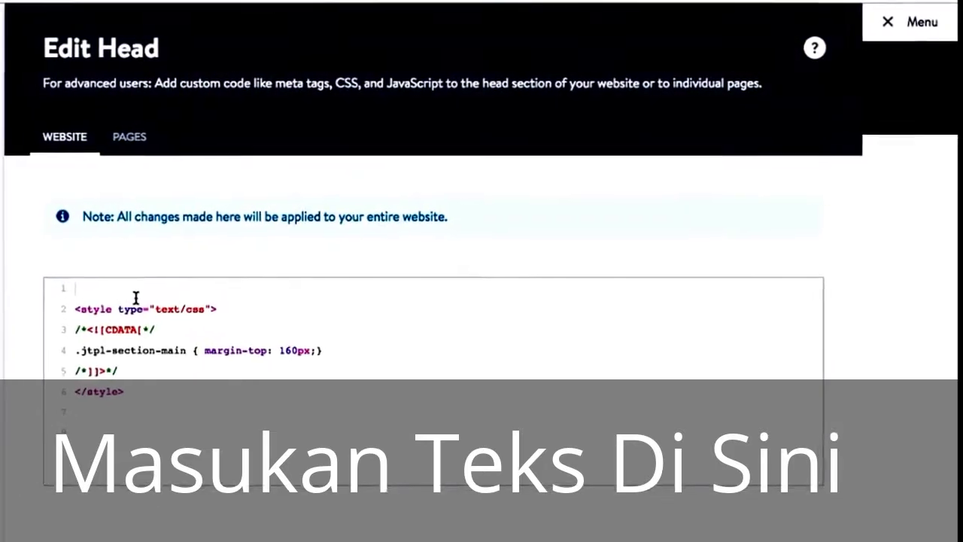
type("<script src=\"https://ajax.googleapis.com/ajax/libs/jquery/1.8.1/jquery.min.js\" type=\"text/javascript\"> </script>")
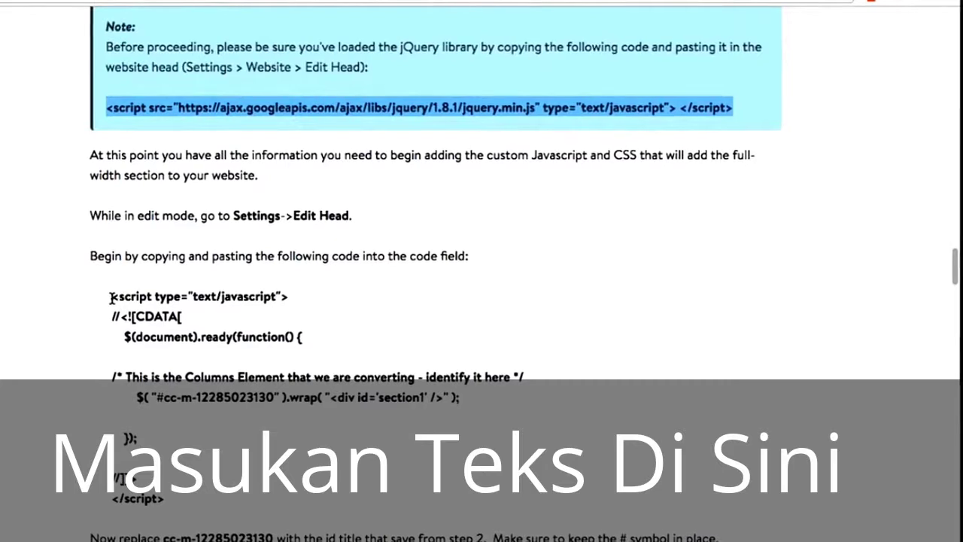
Step: Copy the Columns-wrapping JavaScript block from tutorial Step 4, paste it below the style block in Edit Head, and remove its inner blank lines
left_click_drag(113, 298, 235, 419)
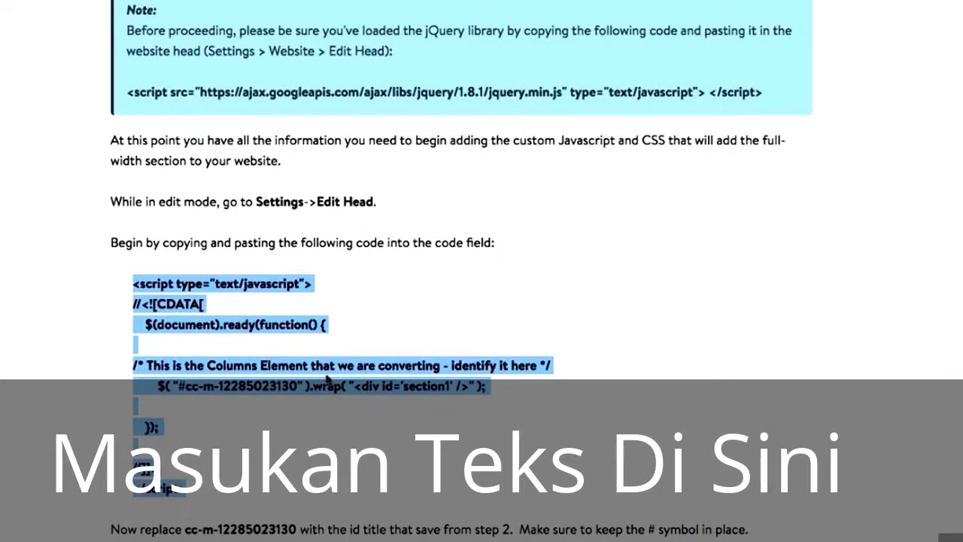
left_click(255, 382)
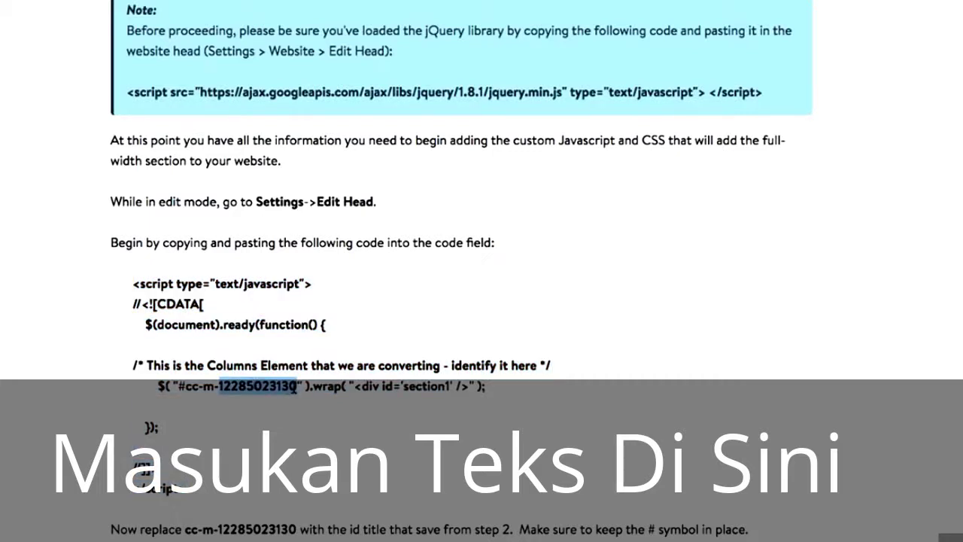
left_click_drag(151, 413, 109, 262)
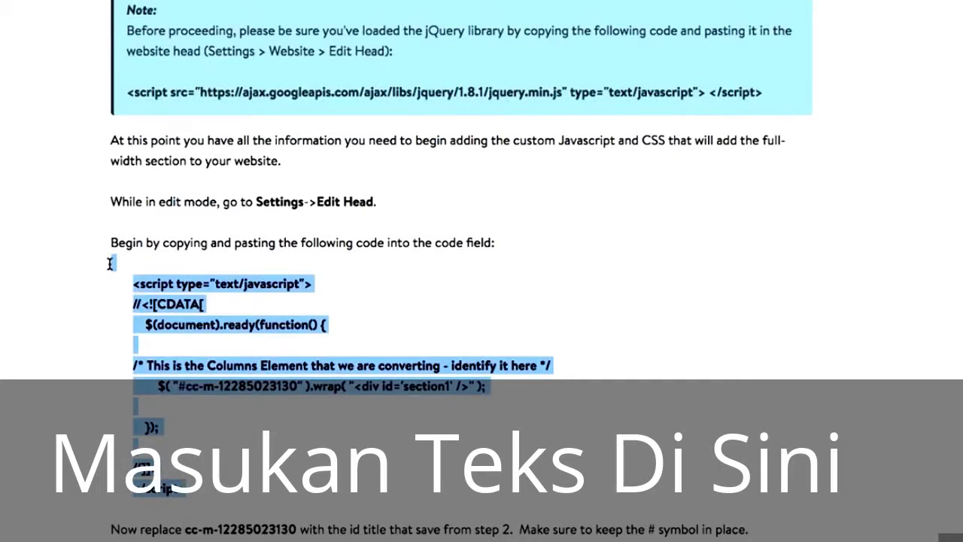
left_click(268, 385)
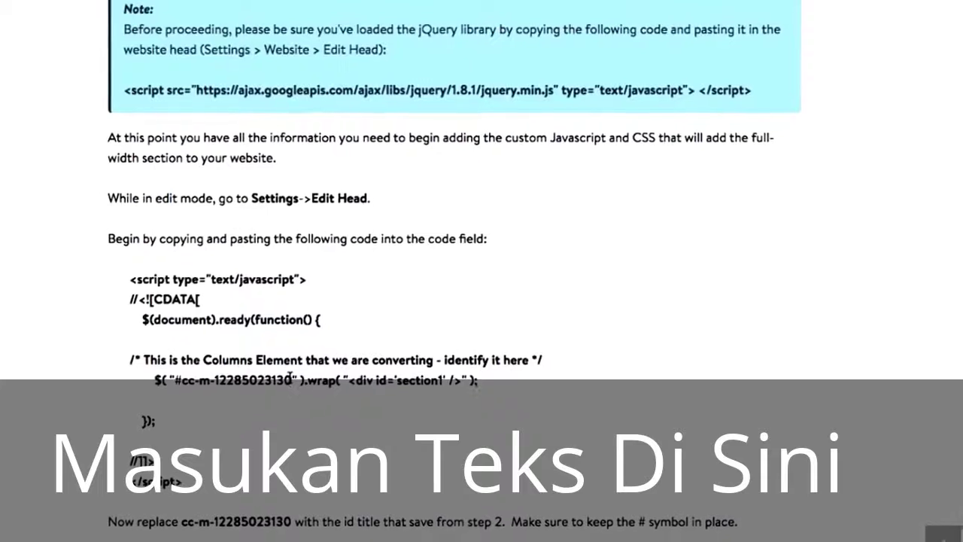
left_click_drag(298, 385, 178, 385)
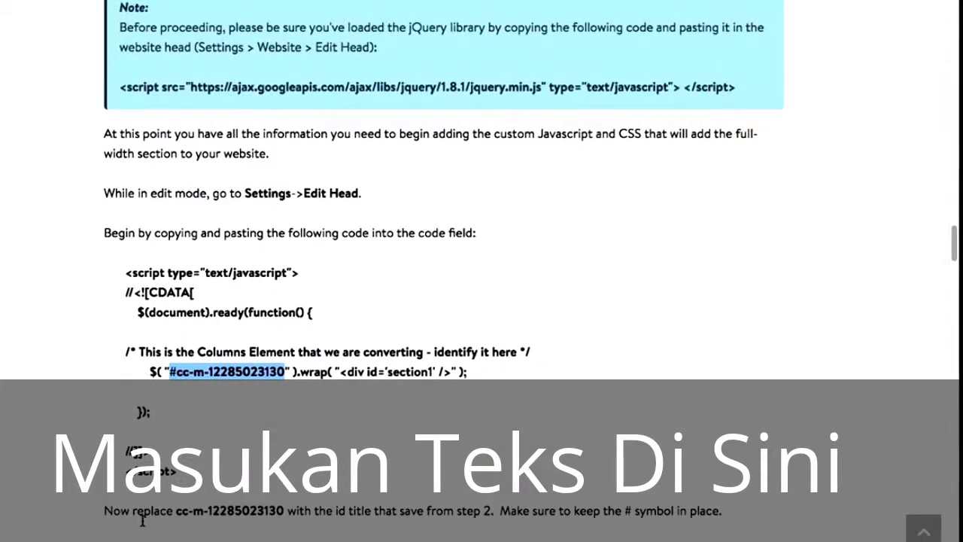
left_click_drag(142, 384, 122, 275)
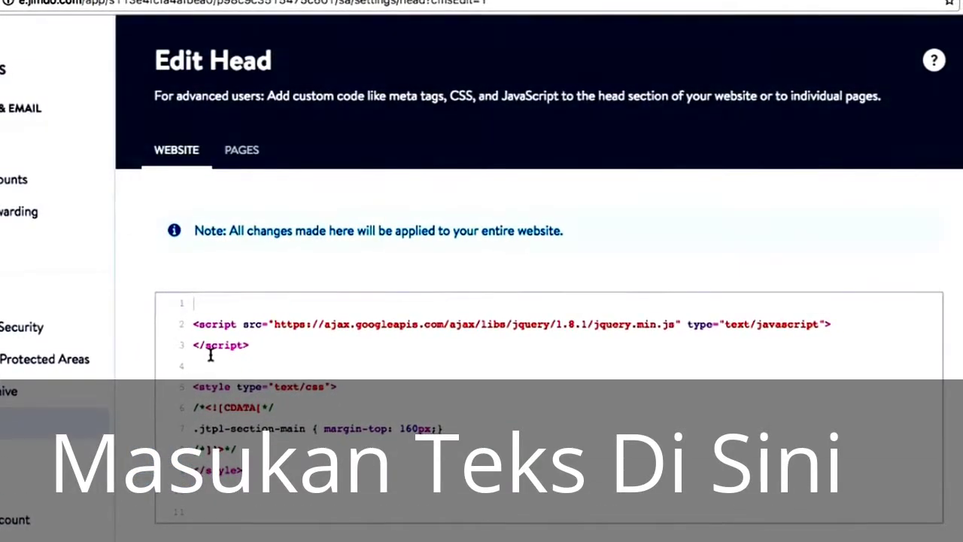
key("ctrl+v")
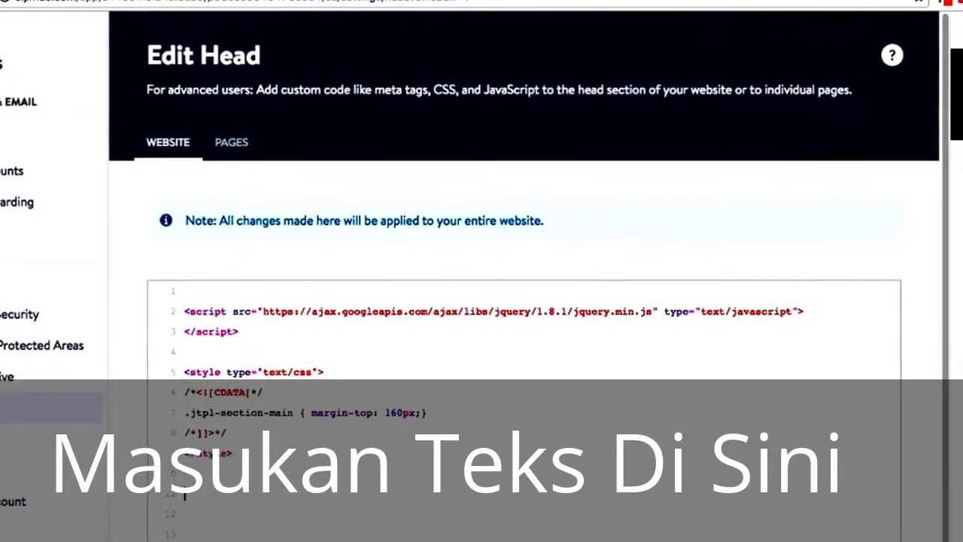
scroll(403, 407, "down", 3)
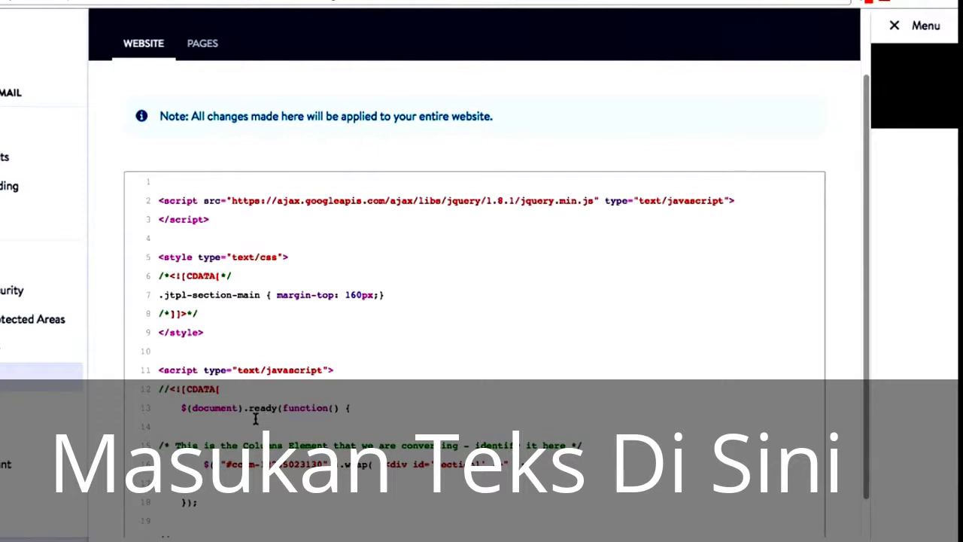
left_click(164, 426)
key("Delete")
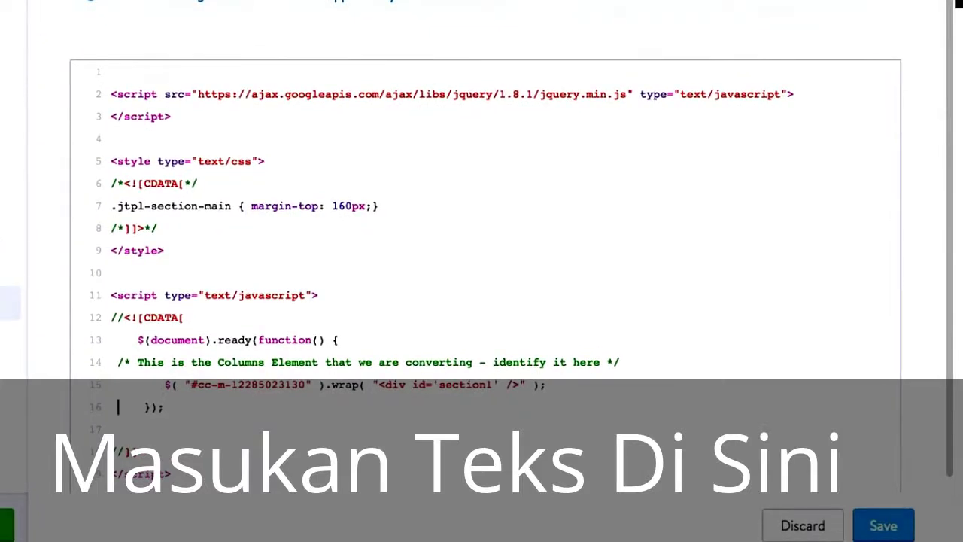
key("super+Tab")
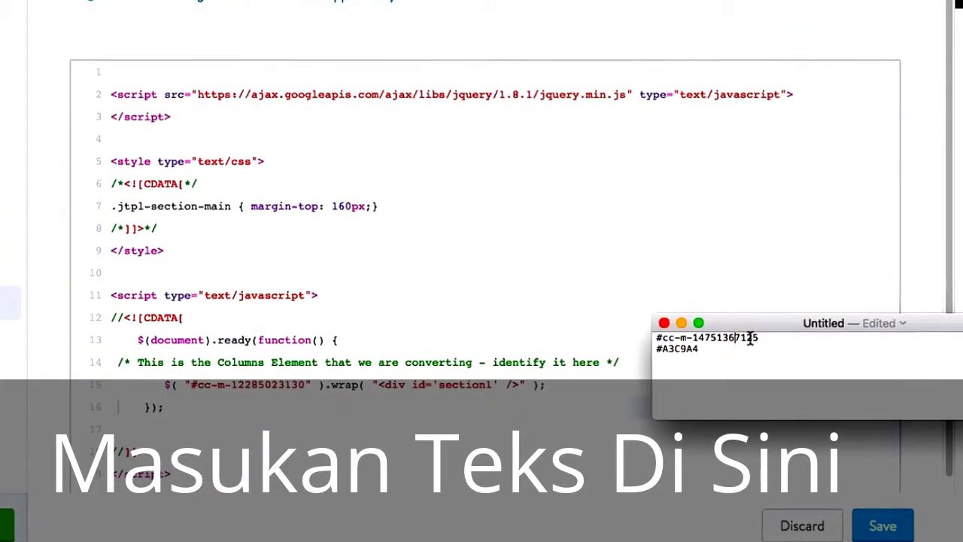
left_click_drag(770, 340, 655, 335)
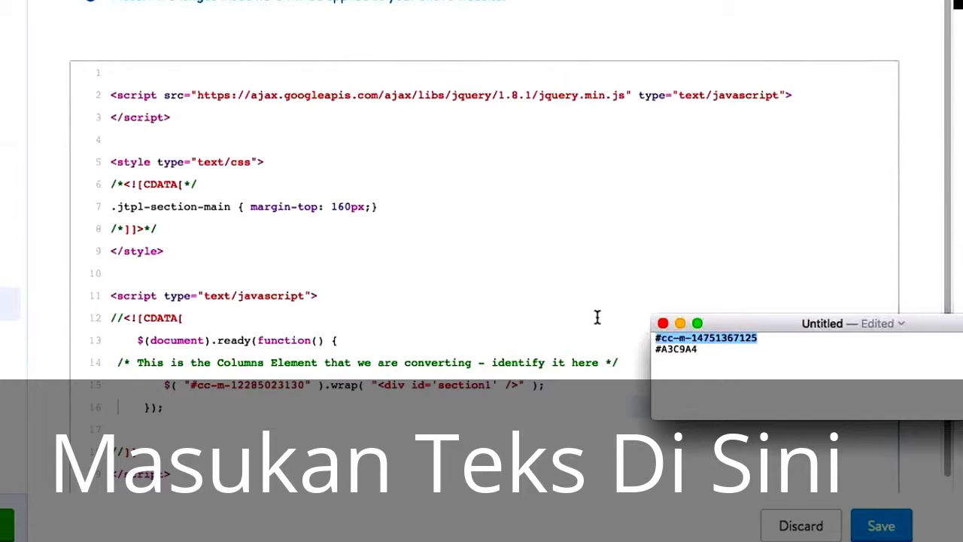
key("super+Tab")
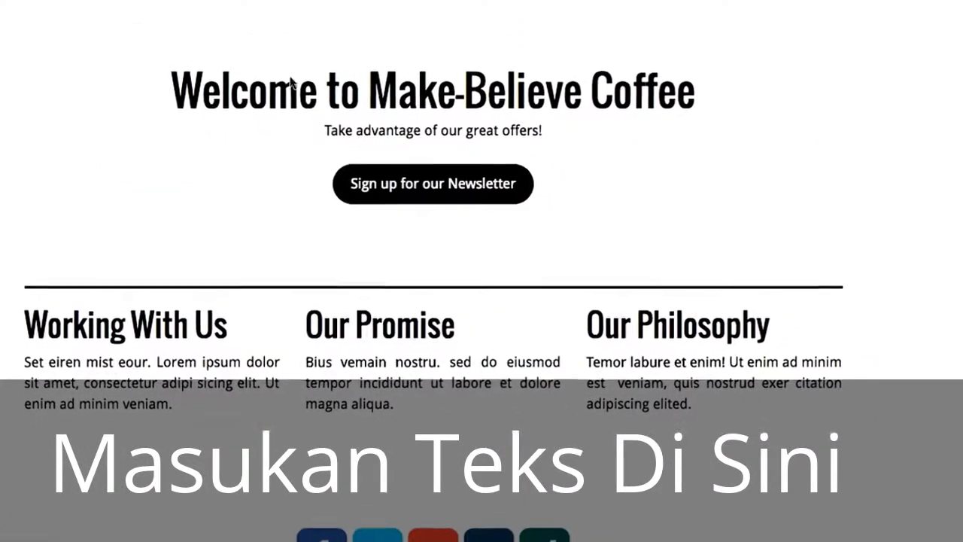
Step: Reload the live page and inspect the welcome section's Columns element and the call_to_action div wrapped around it
key("super+r")
right_click(135, 142)
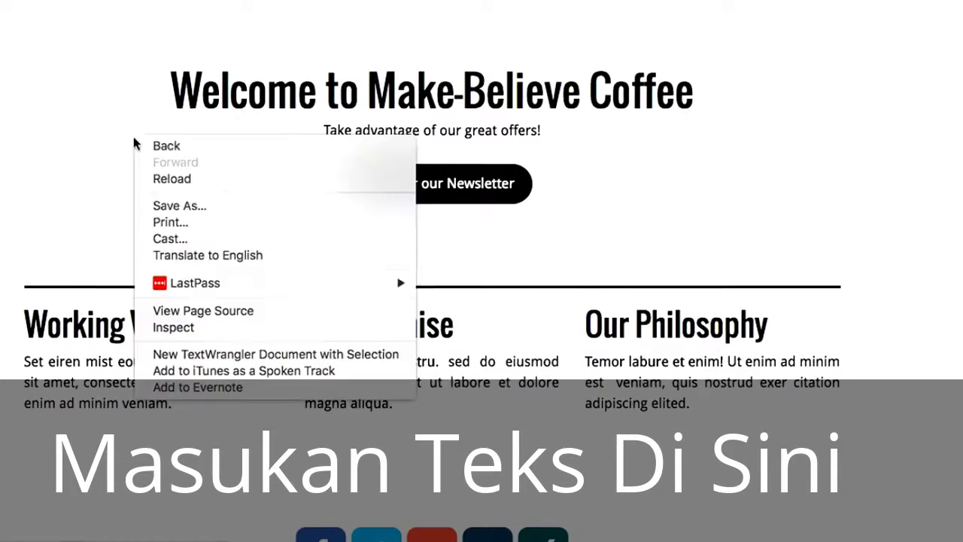
left_click(184, 328)
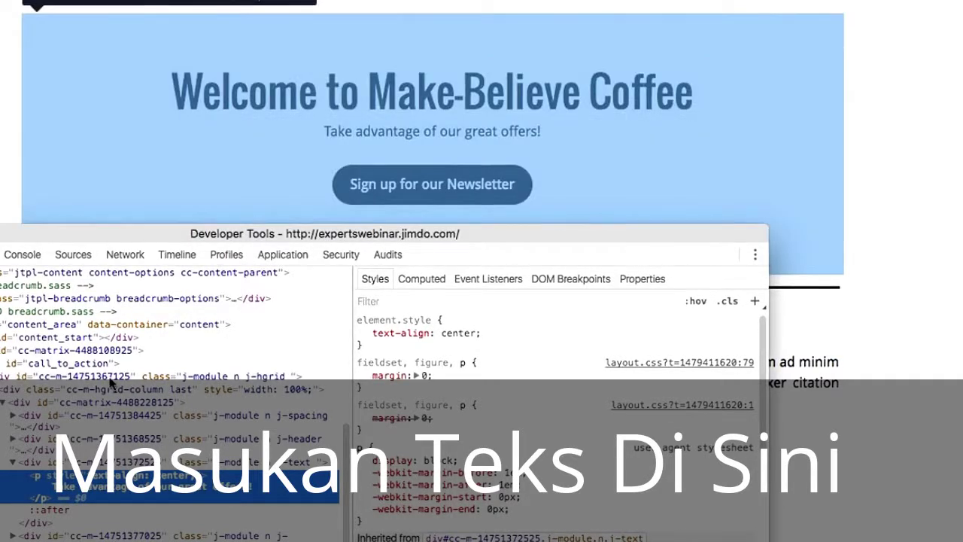
left_click(112, 387)
left_click(113, 364)
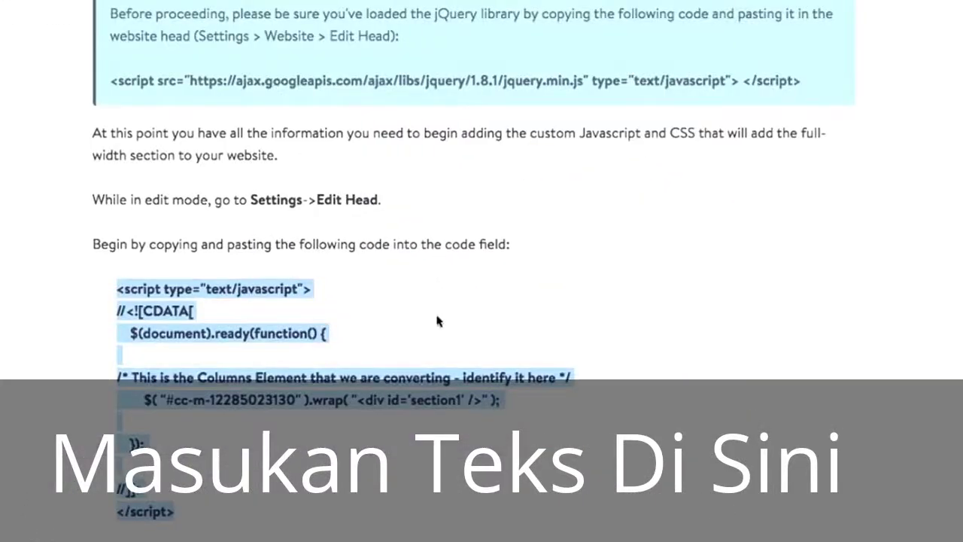
Step: Examine the solid color background CSS in tutorial Step 5, including its style tags and the side-scrolling and full-width section comments
scroll(441, 323, "down", 10)
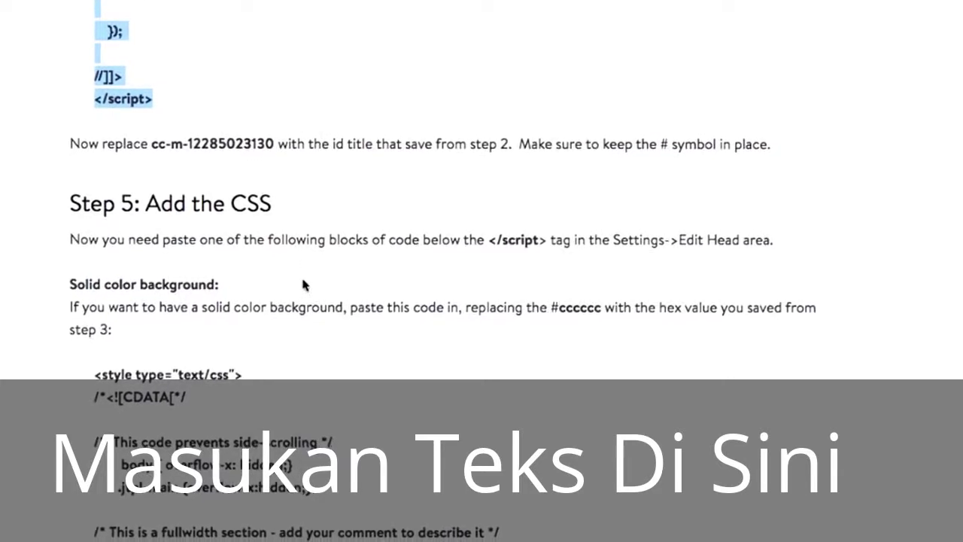
scroll(301, 275, "down", 2)
left_click_drag(64, 231, 219, 223)
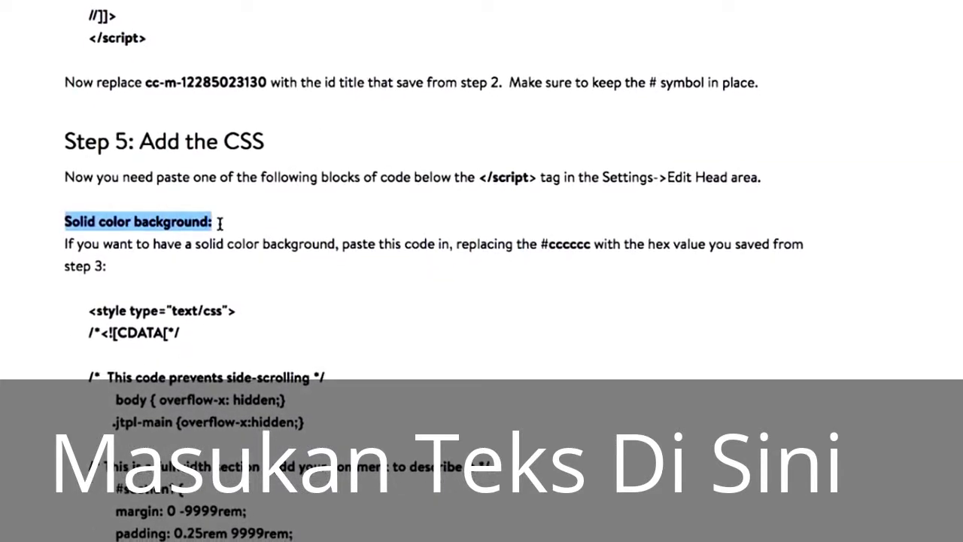
left_click(343, 300)
scroll(454, 474, "down", 2)
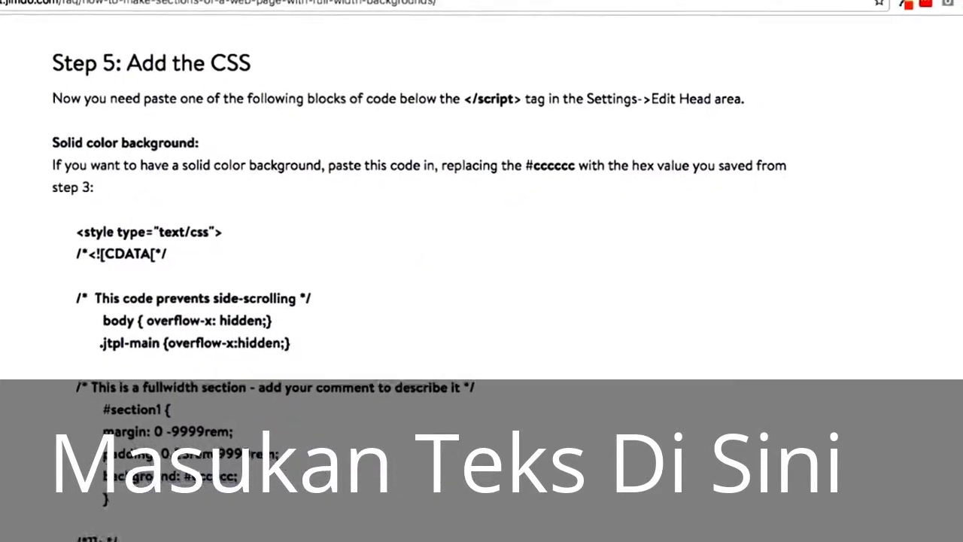
left_click_drag(113, 535, 81, 260)
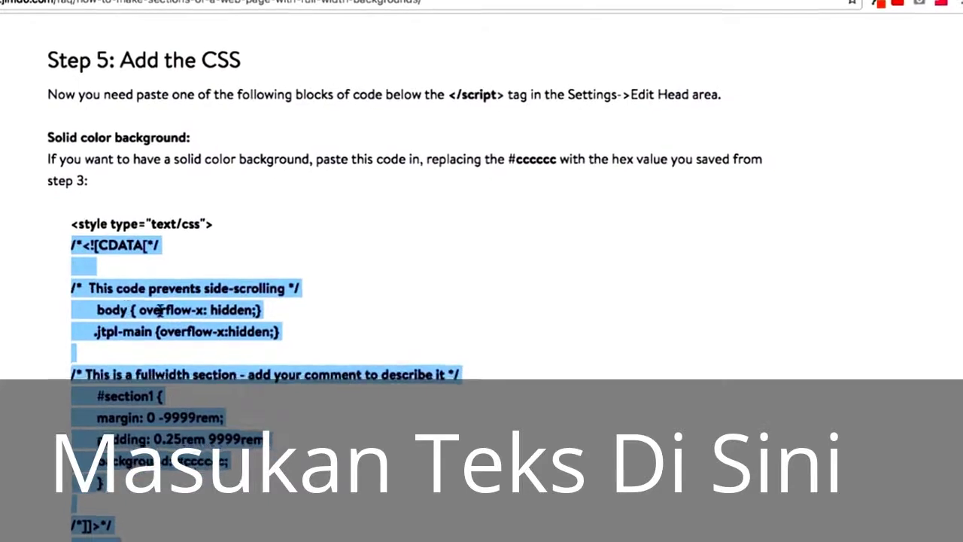
left_click(160, 309)
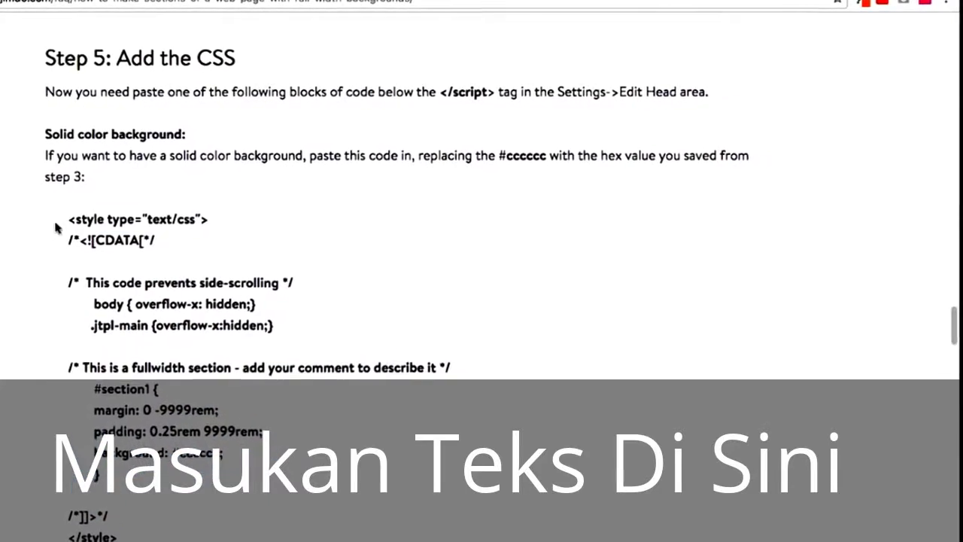
left_click_drag(60, 221, 269, 217)
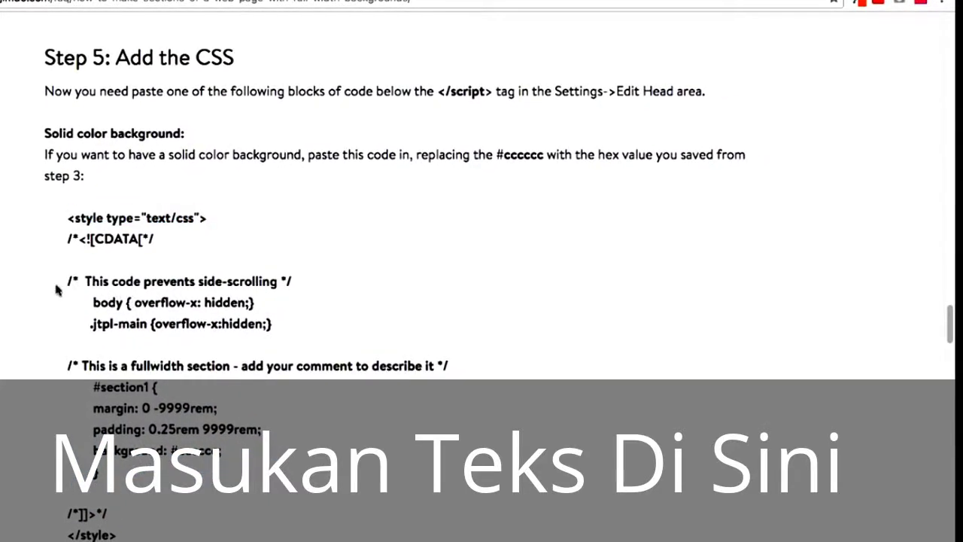
left_click_drag(72, 279, 238, 394)
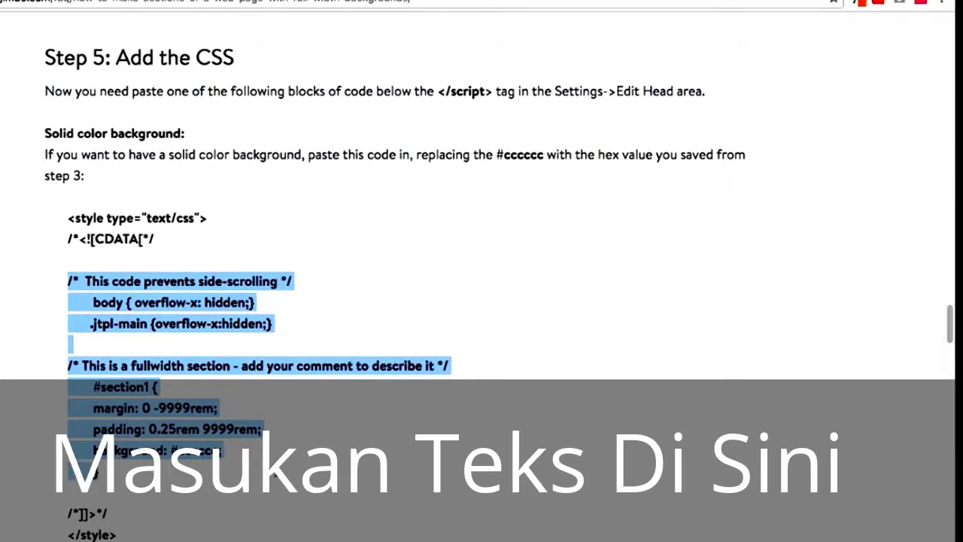
left_click(170, 318)
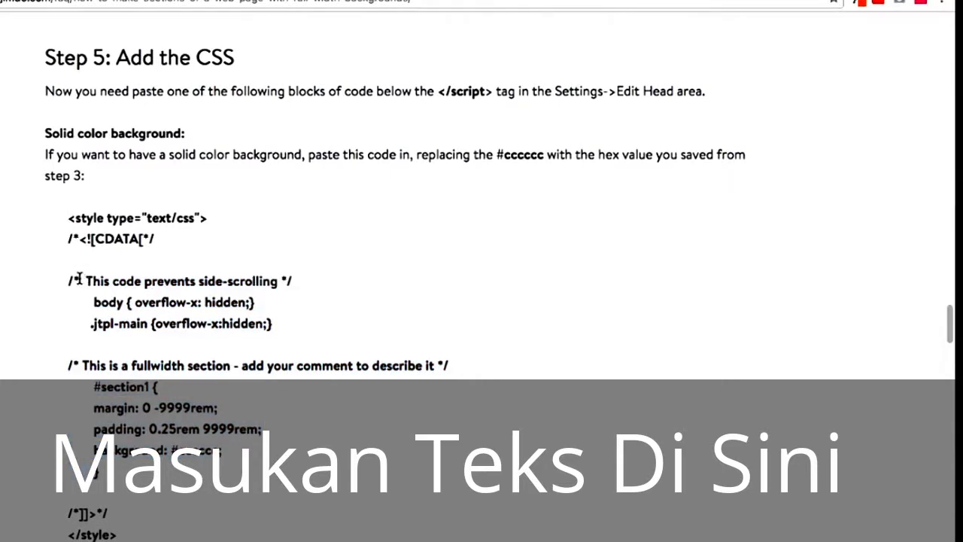
left_click(110, 301)
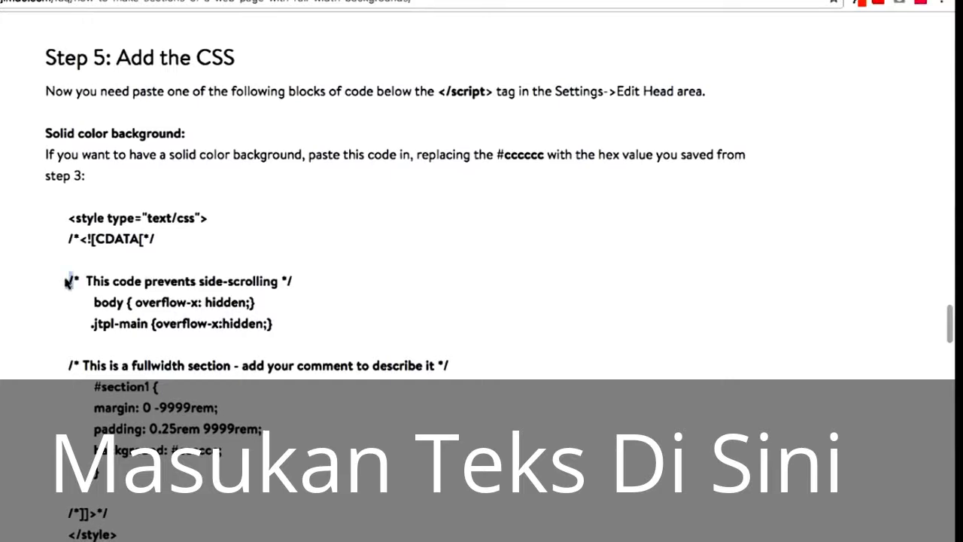
left_click_drag(70, 280, 78, 281)
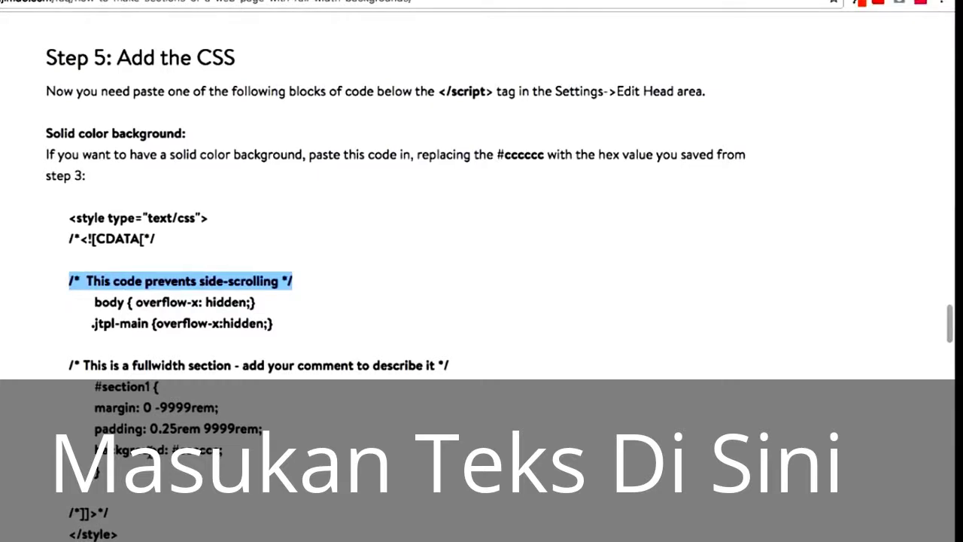
left_click(64, 364)
left_click_drag(83, 363, 444, 366)
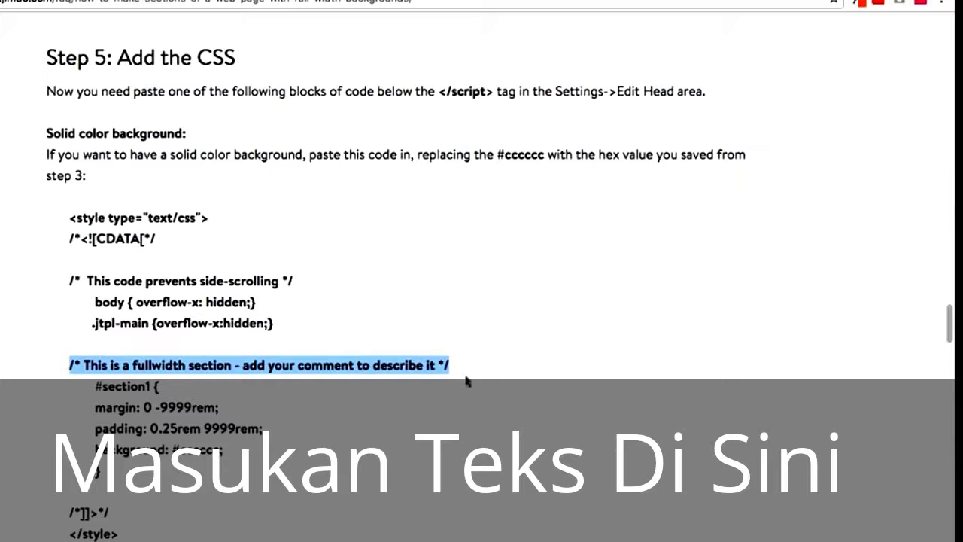
Step: Copy the side-scrolling and full-width section rules from Step 5 and paste them below the .jtpl-section-main rule inside Edit Head's existing style block
left_click_drag(143, 477, 35, 265)
key("ctrl+c")
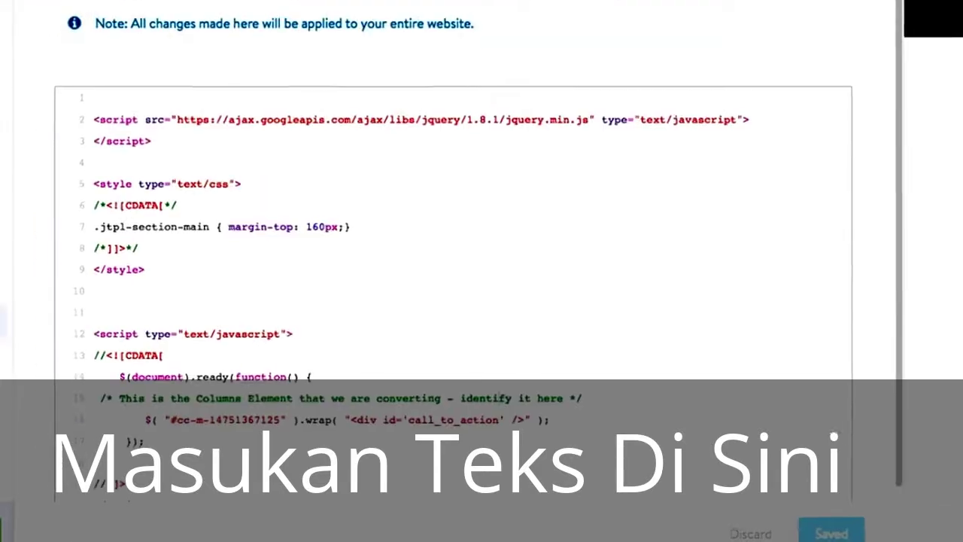
left_click(440, 333)
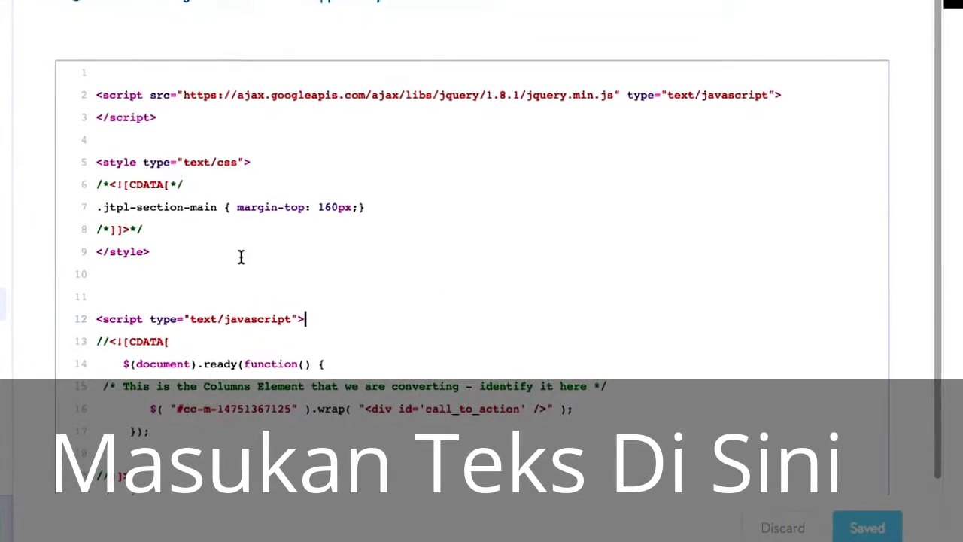
left_click(406, 203)
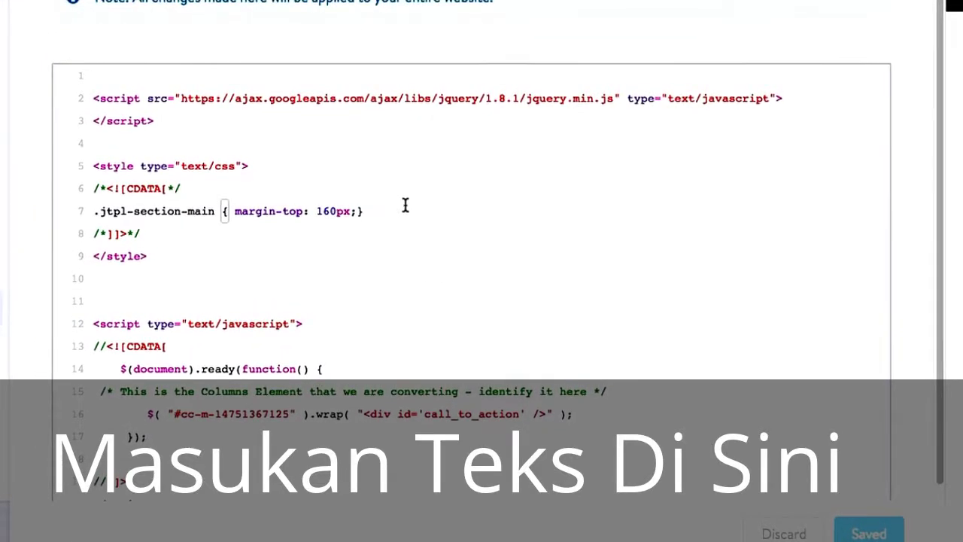
key("Return")
key("Return")
key("Return")
key("Return")
key("Return")
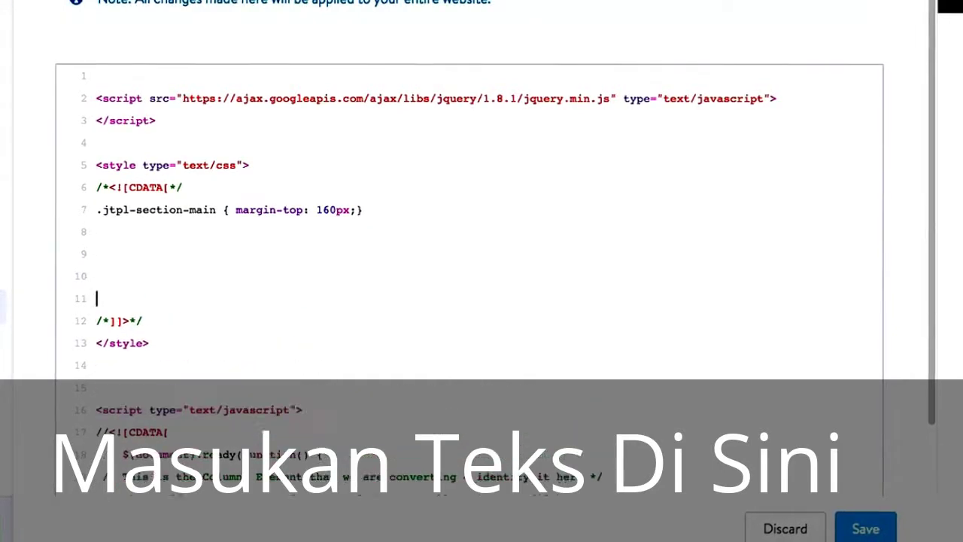
key("Up")
left_click(97, 252)
key("ctrl+v")
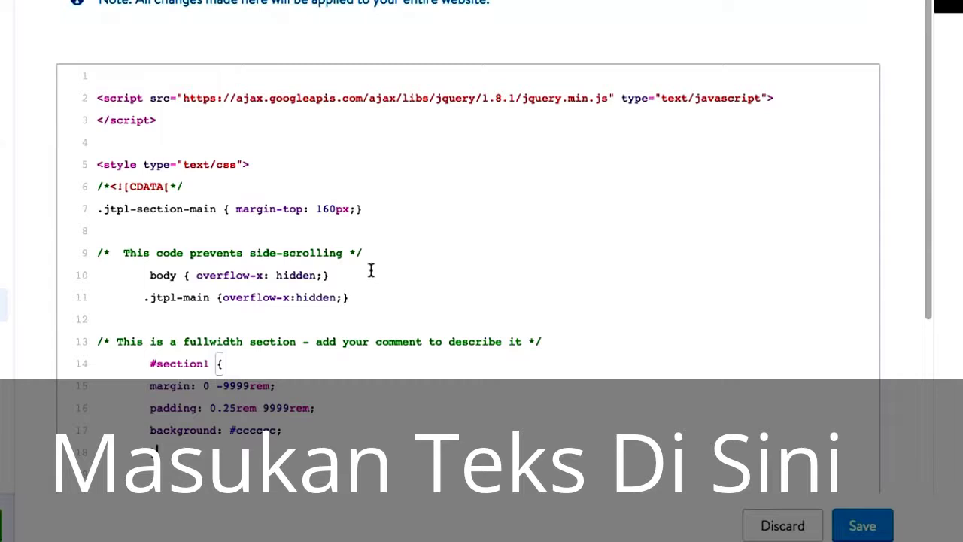
Step: Copy the "This code prevents side-scrolling" comment and paste it on its own line directly above the .jtpl-section-main rule
left_click_drag(367, 255, 82, 245)
key("ctrl+c")
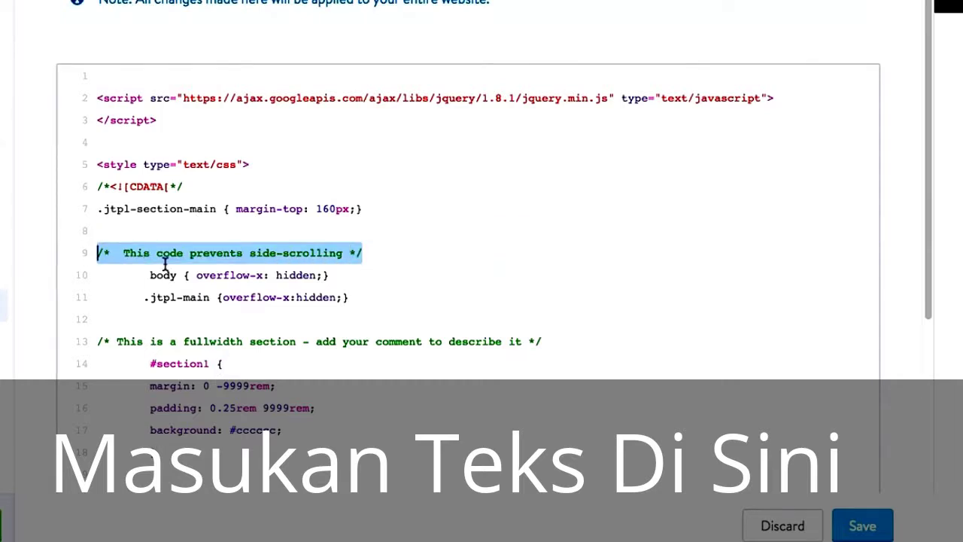
left_click(205, 208)
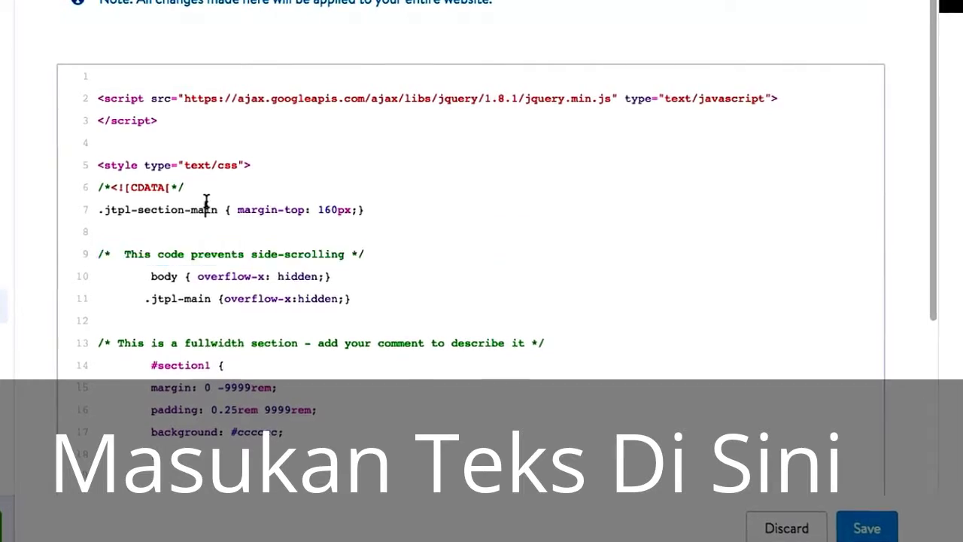
left_click(184, 186)
key("Return")
key("Return")
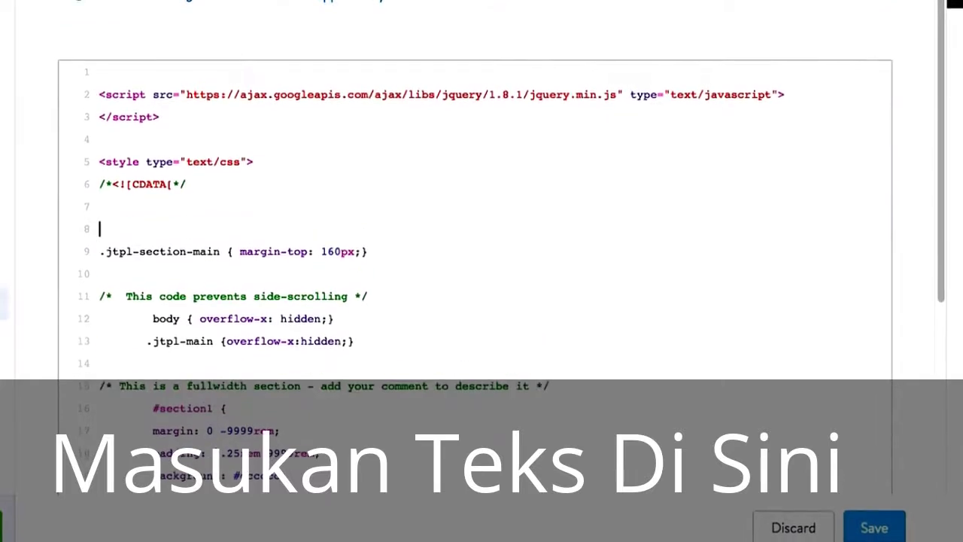
key("ctrl+v")
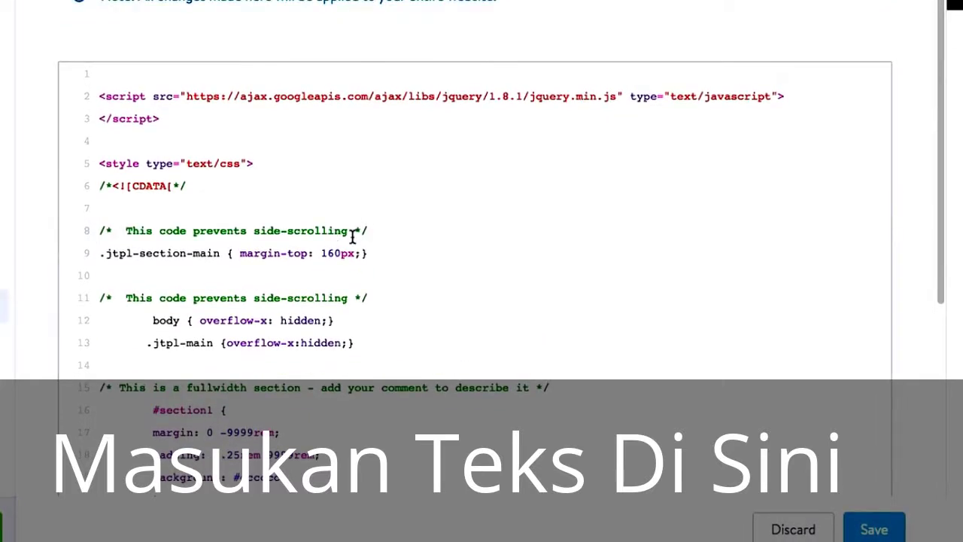
Step: Replace the comment above the .jtpl-section-main rule with "This makes the space between the top bar and content area smaller"
left_click_drag(300, 231, 125, 230)
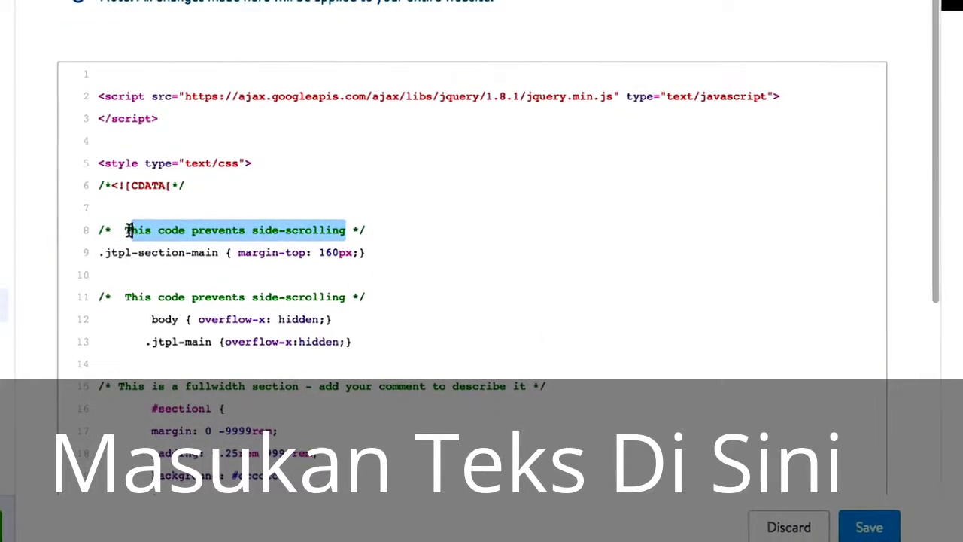
type("This makes the space between the top bar and content a")
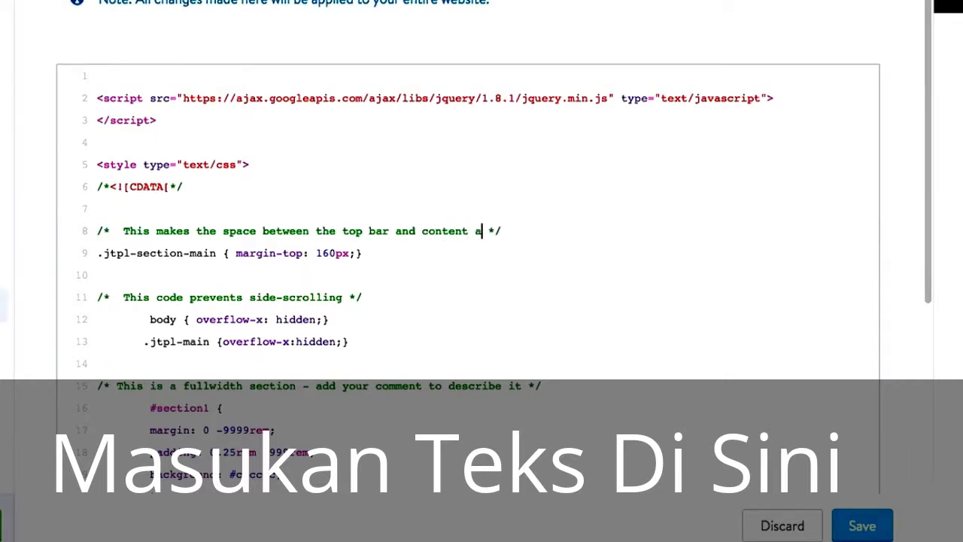
type("maller")
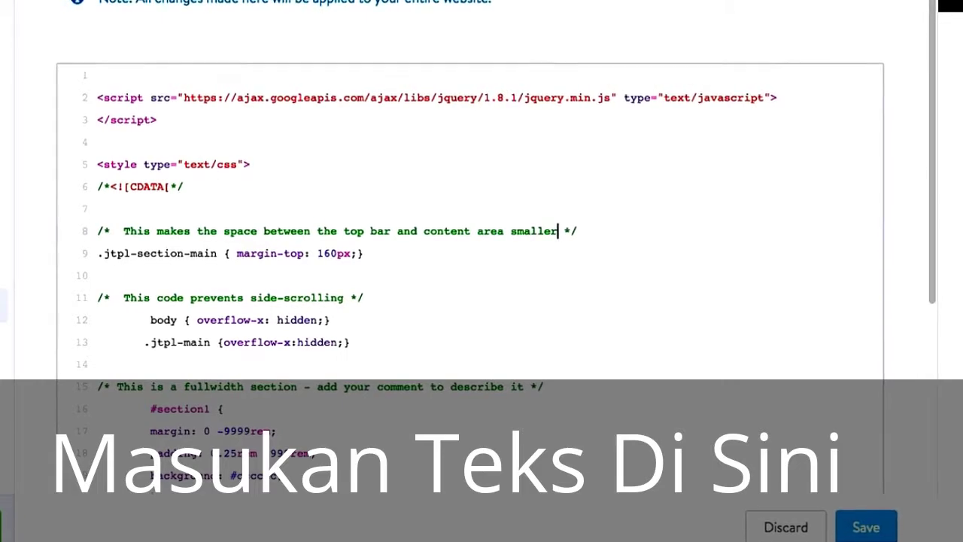
left_click(336, 317)
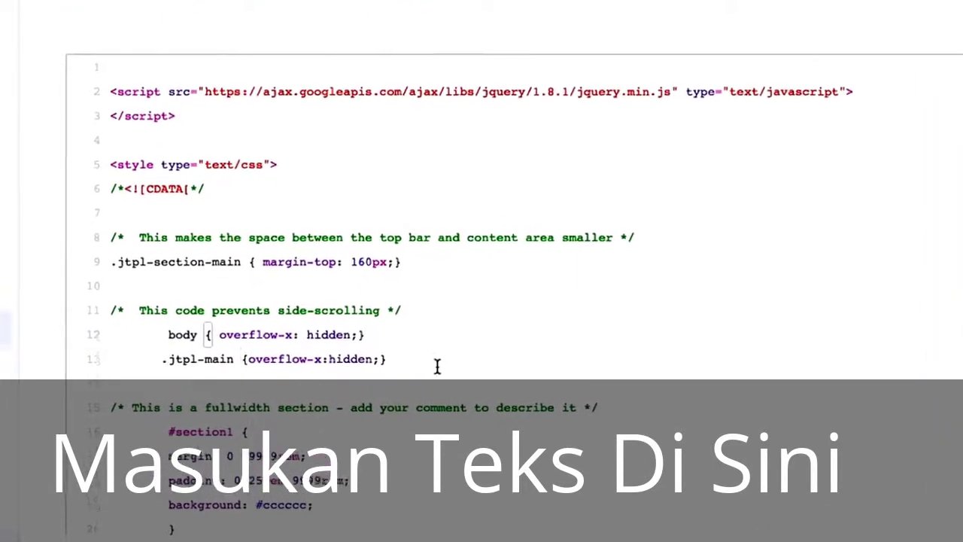
Step: Set the full-width section rule's background to #A3C9A4, copying the colour code from the untitled text note
left_click_drag(406, 340, 105, 295)
scroll(323, 451, "down", 5)
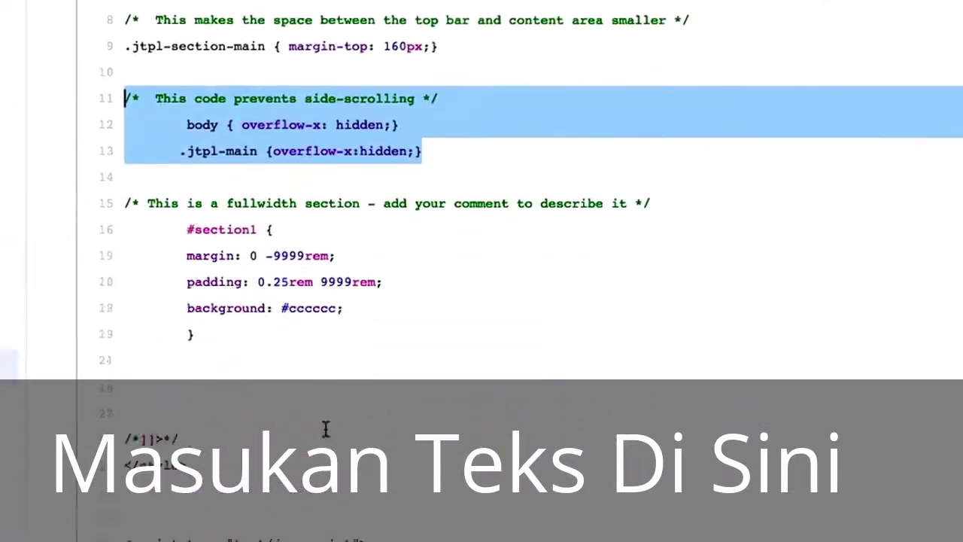
left_click(294, 256)
double_click(308, 205)
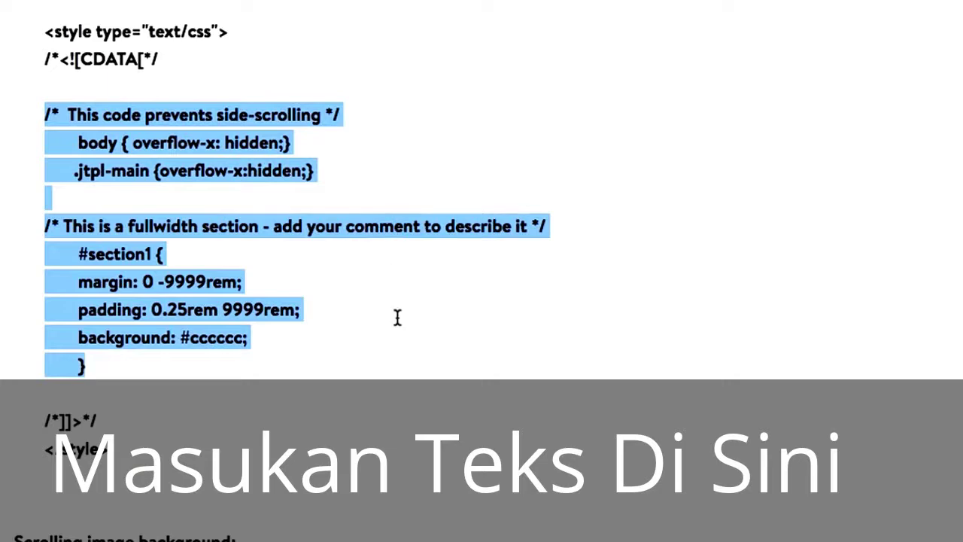
left_click(434, 323)
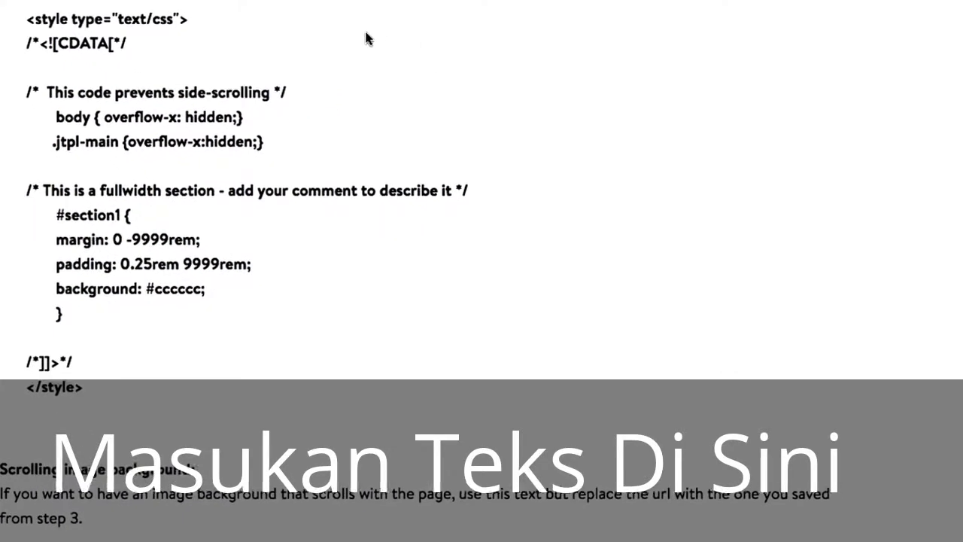
key("super+Tab")
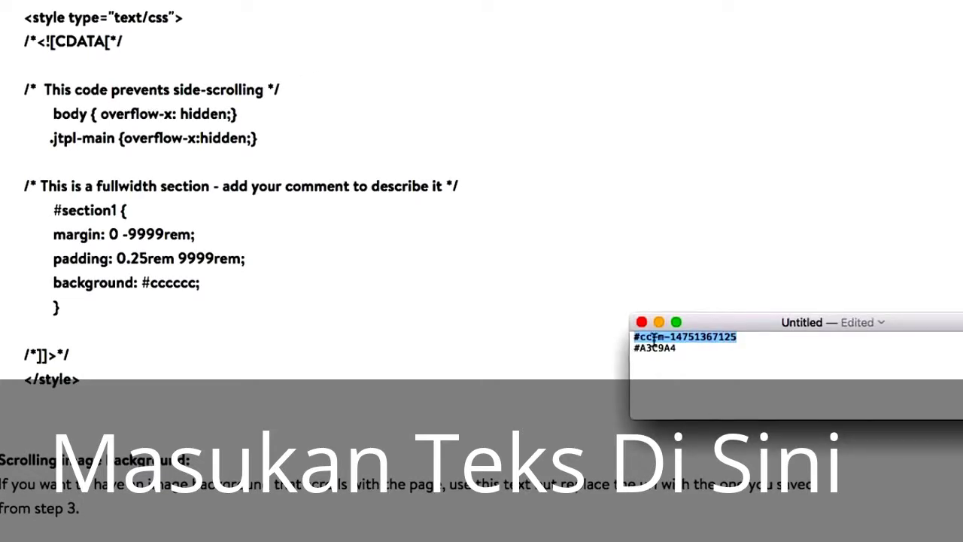
left_click_drag(681, 347, 635, 347)
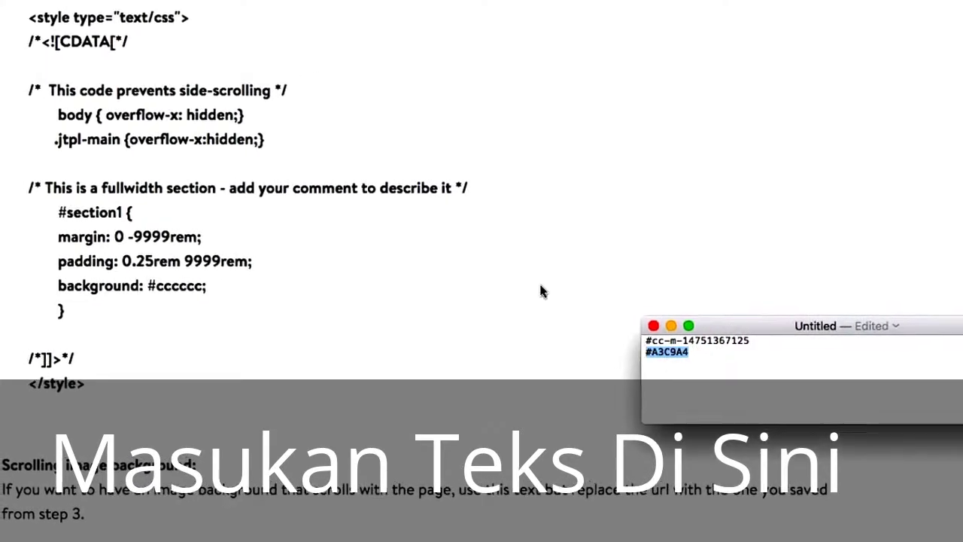
key("super+Tab")
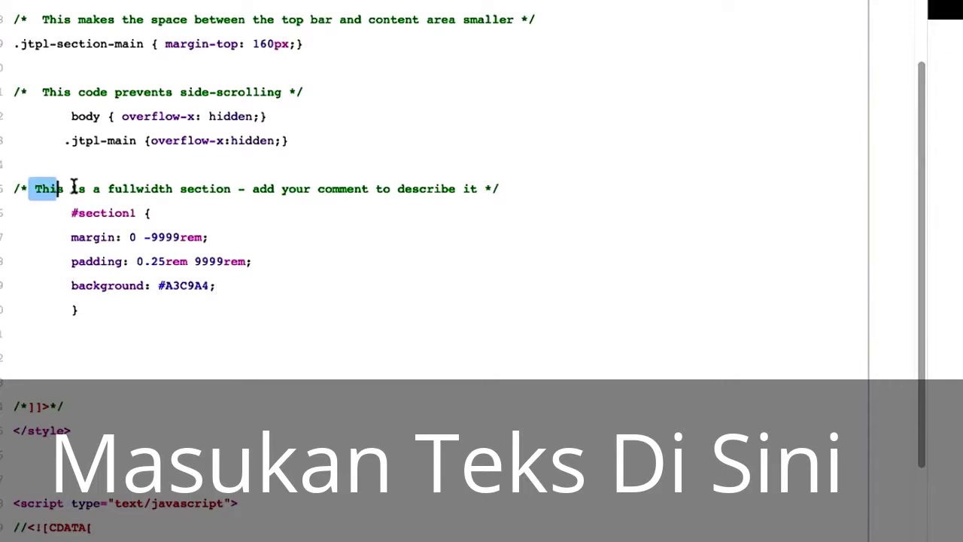
Step: Rename the #section1 selector to #call_to_action to match the script's wrapper id, save the head code and reload the live page
double_click(127, 215)
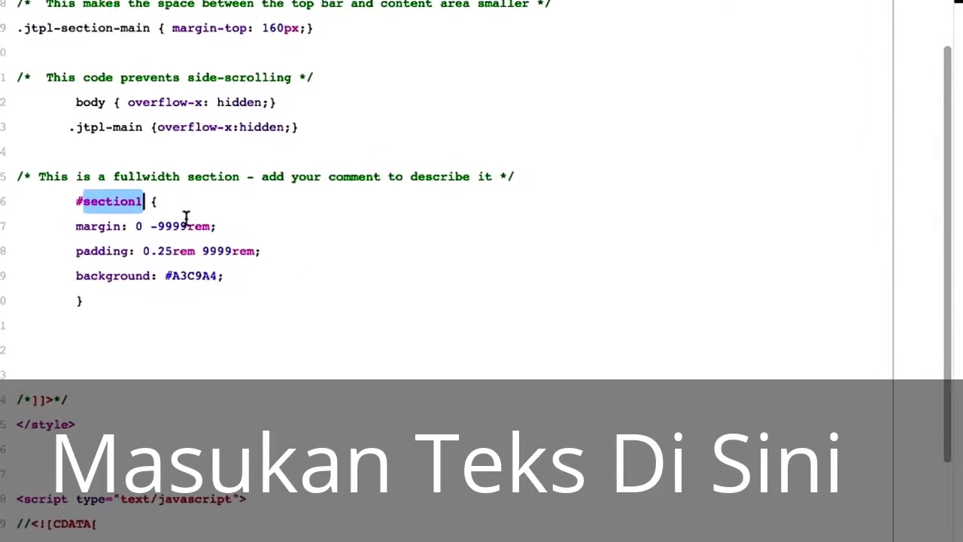
scroll(405, 218, "up", 5)
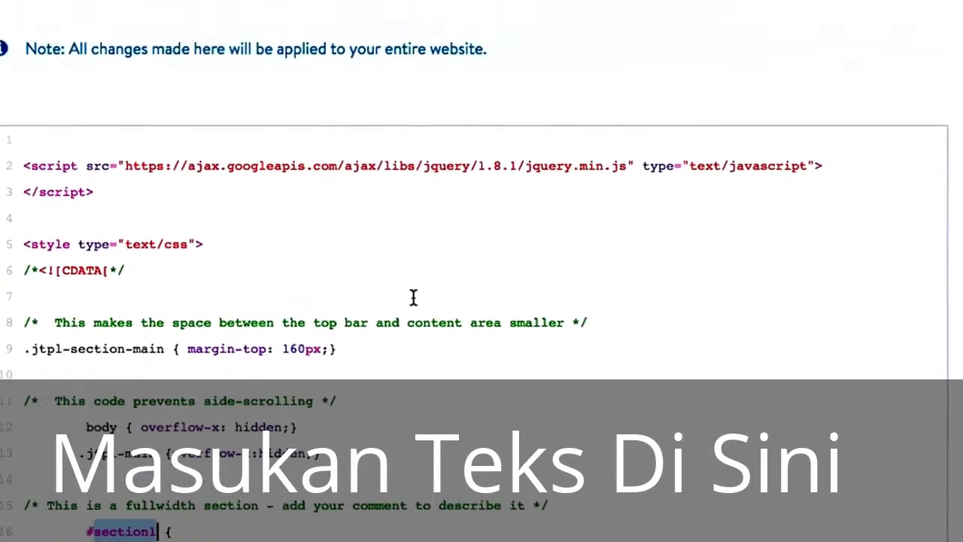
scroll(410, 285, "down", 5)
scroll(425, 214, "down", 4)
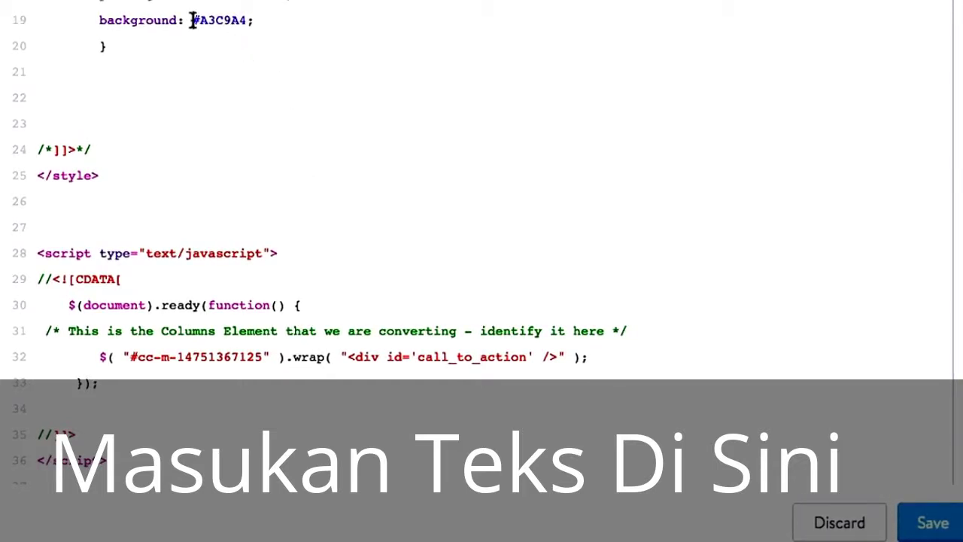
left_click(290, 7)
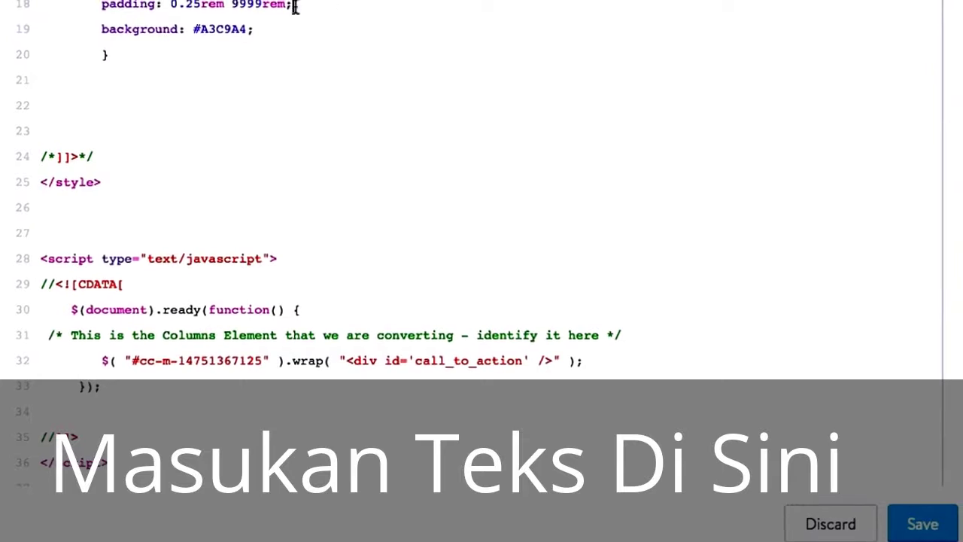
key("shift+Up")
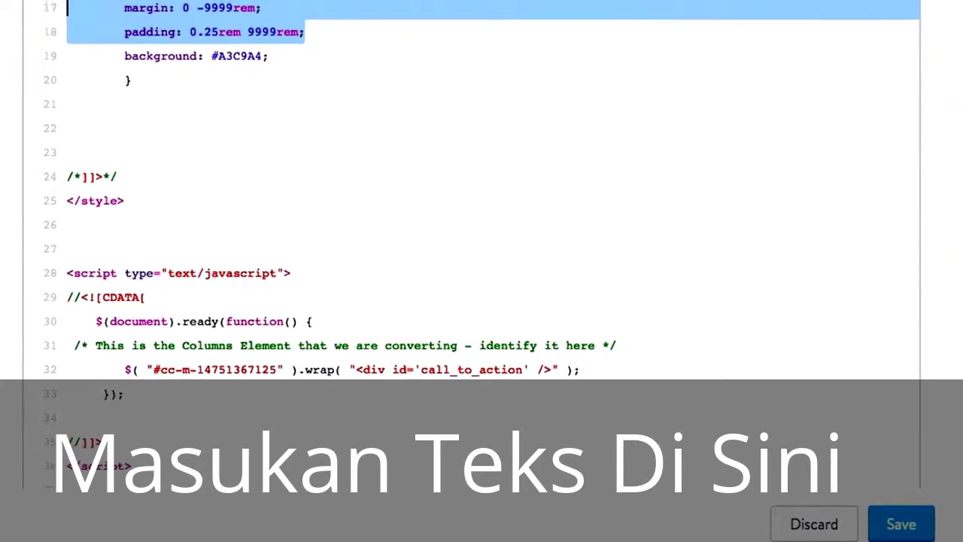
double_click(248, 68)
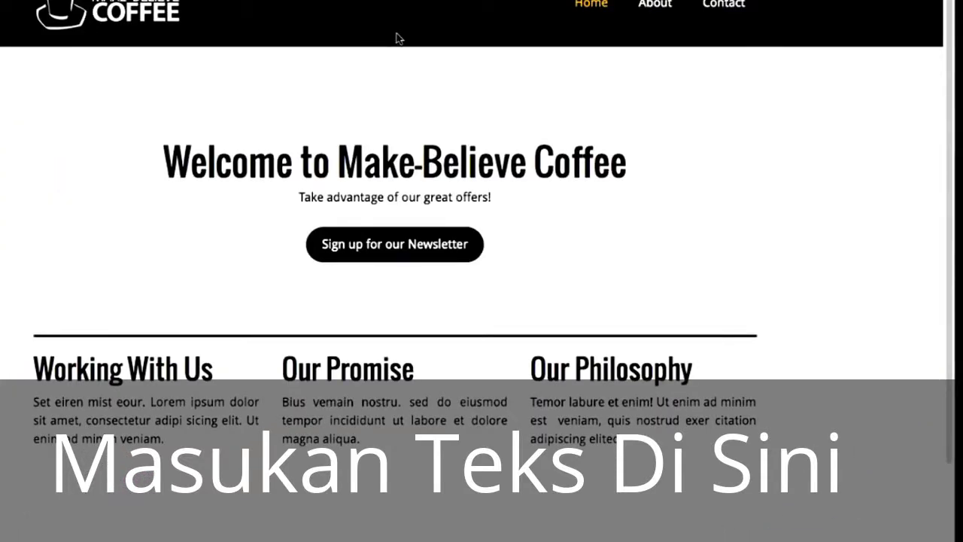
key("ctrl+r")
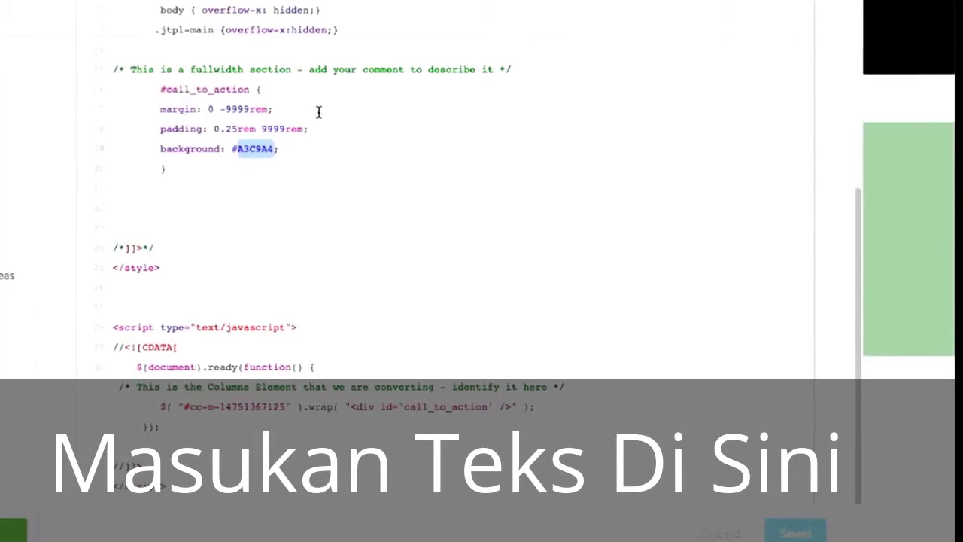
Step: Try a margin-top of 100px in the .jtpl-section-main rule and save the head code
scroll(346, 118, "up", 3)
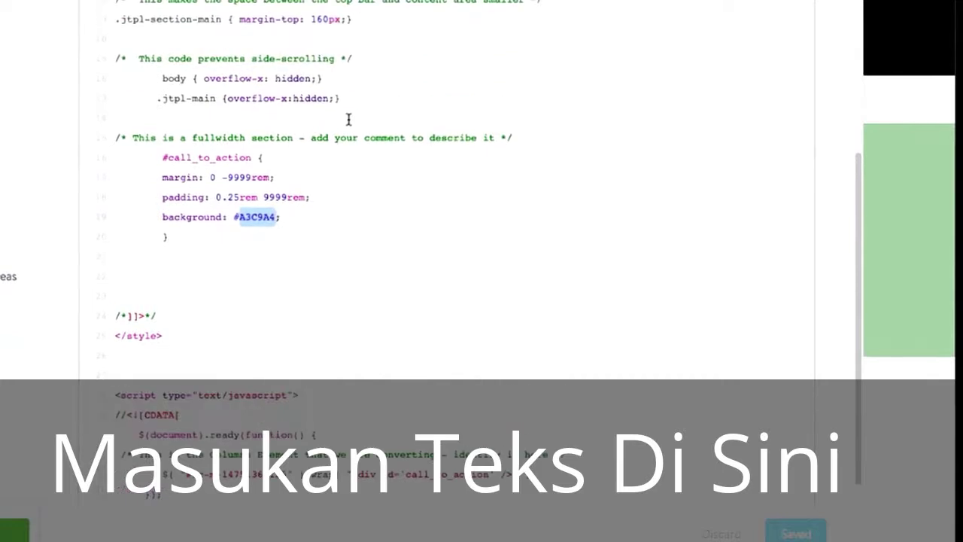
left_click(317, 30)
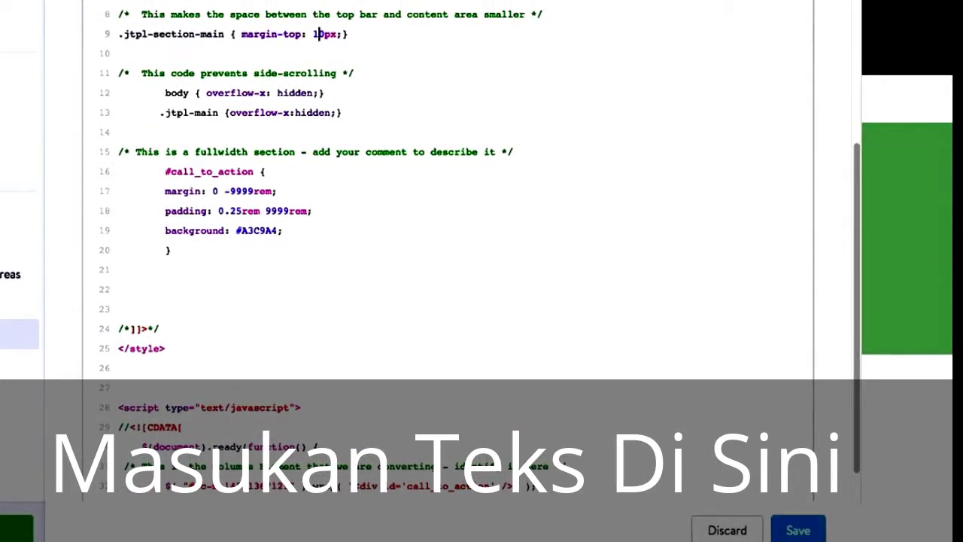
left_click(798, 529)
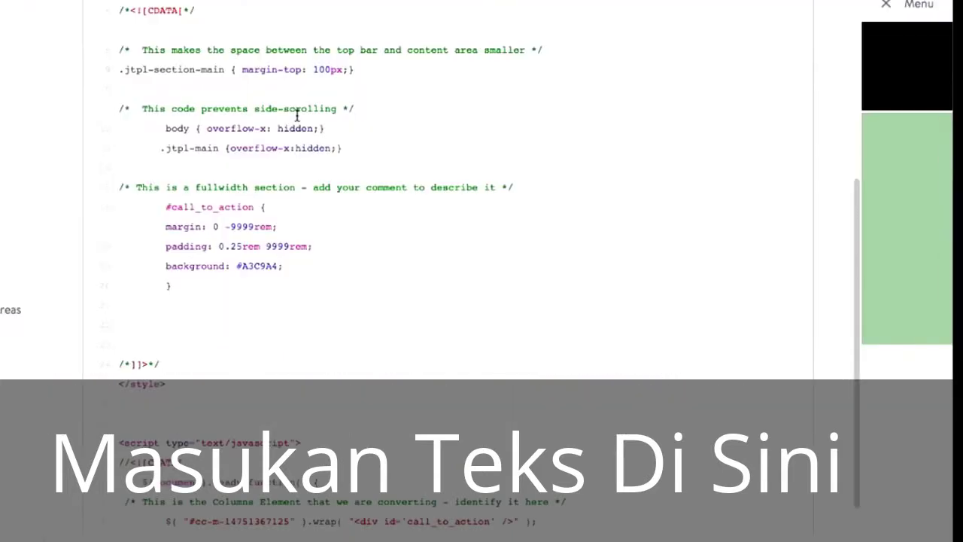
Step: Set the margin-top in the .jtpl-section-main rule to 90px and save the head code
left_click(323, 70)
key("BackSpace")
key("BackSpace")
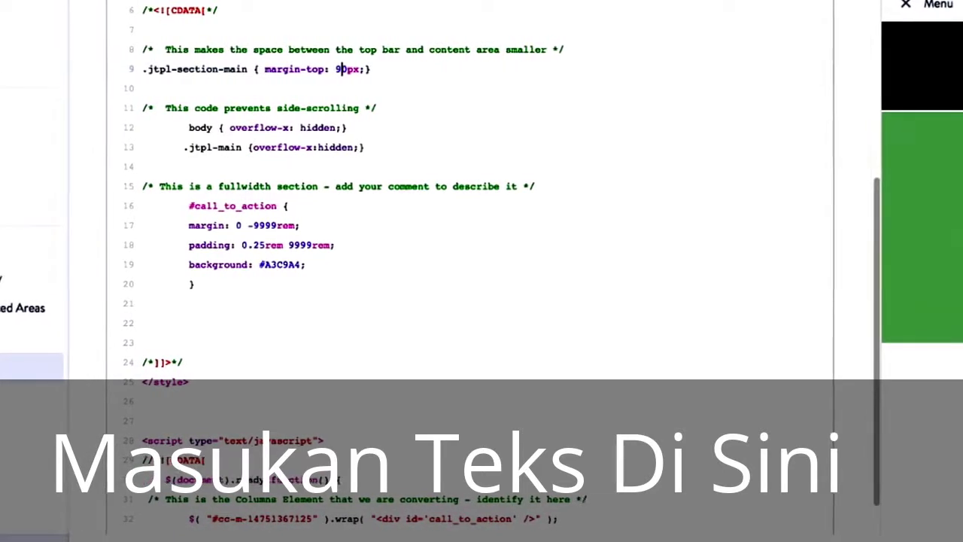
type("9A4")
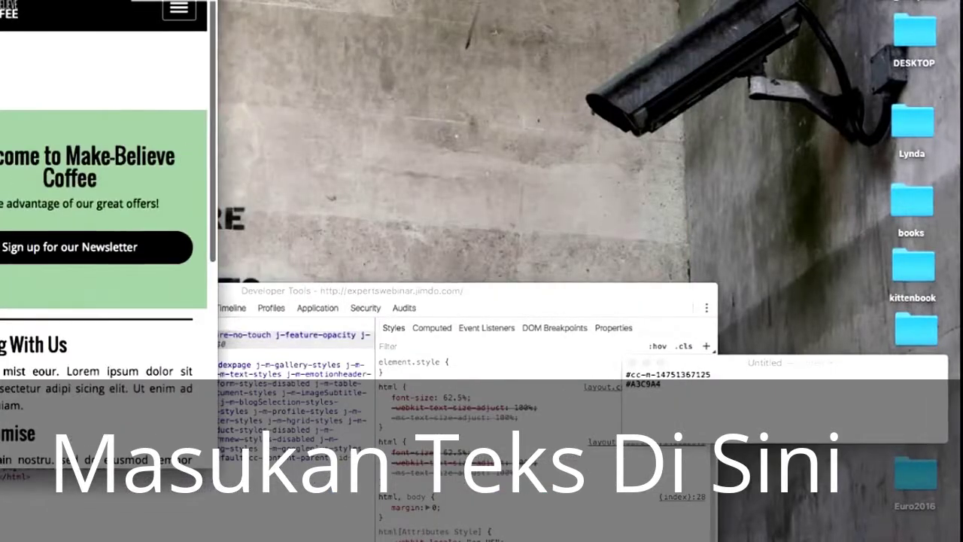
Step: Check how the green welcome section adapts on the live page at different browser window widths
scroll(106, 109, "down", 3)
scroll(106, 109, "up", 3)
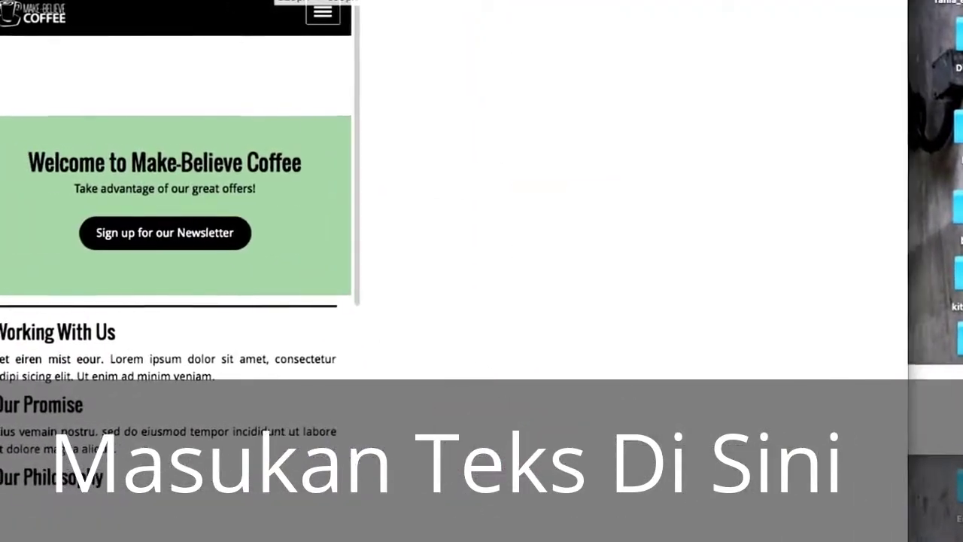
left_click_drag(908, 489, 943, 489)
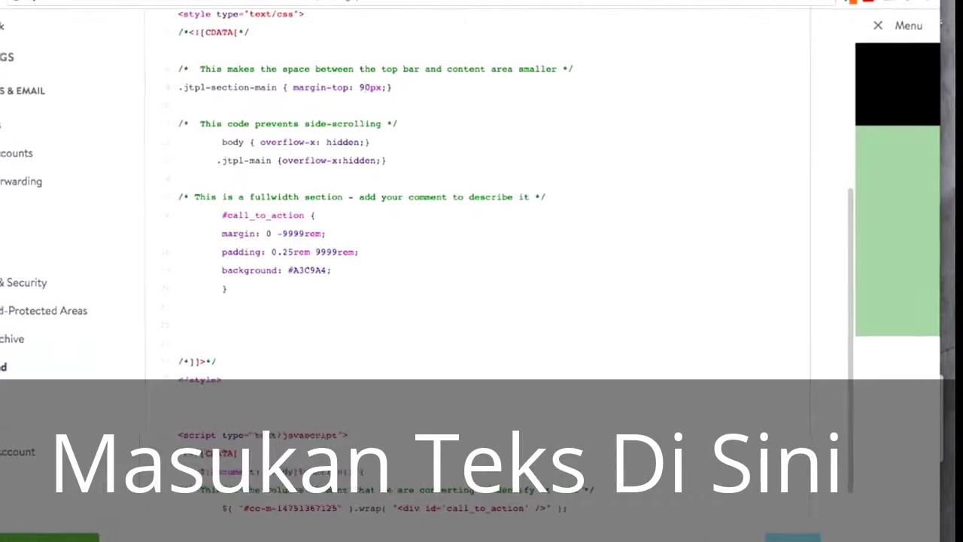
Step: Add a hidden page named ASSETS to the site's navigation and save the navigation
scroll(850, 42, "up", 5)
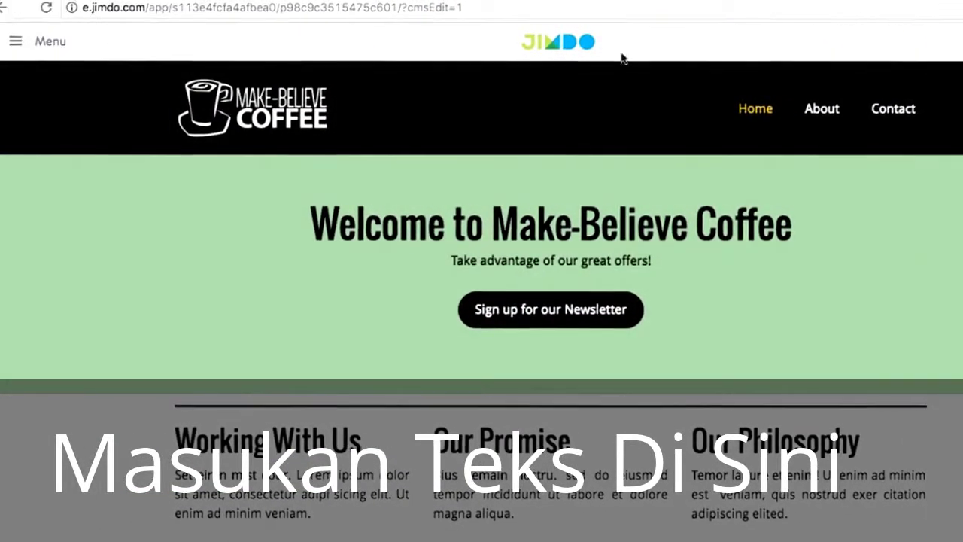
mouse_move(747, 124)
left_click(608, 123)
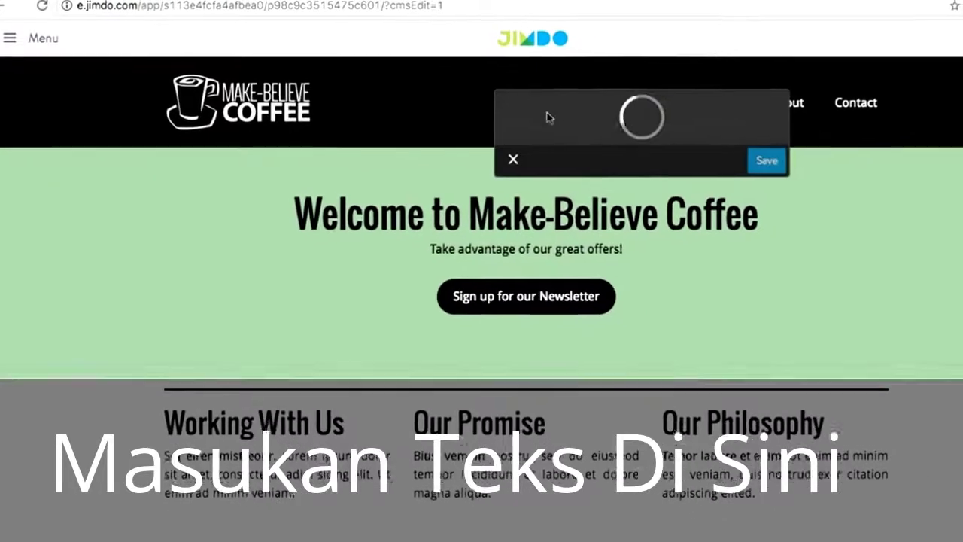
left_click(538, 150)
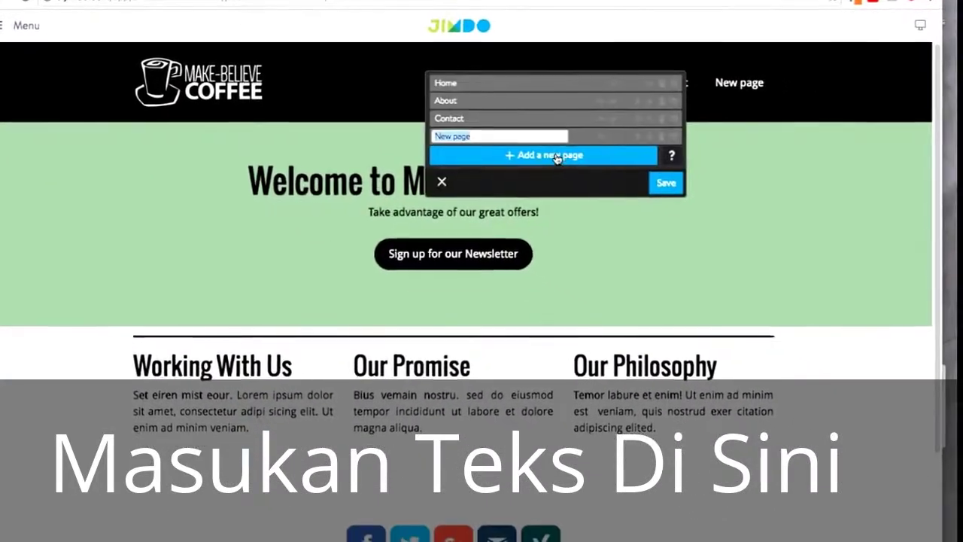
type("ASSETS")
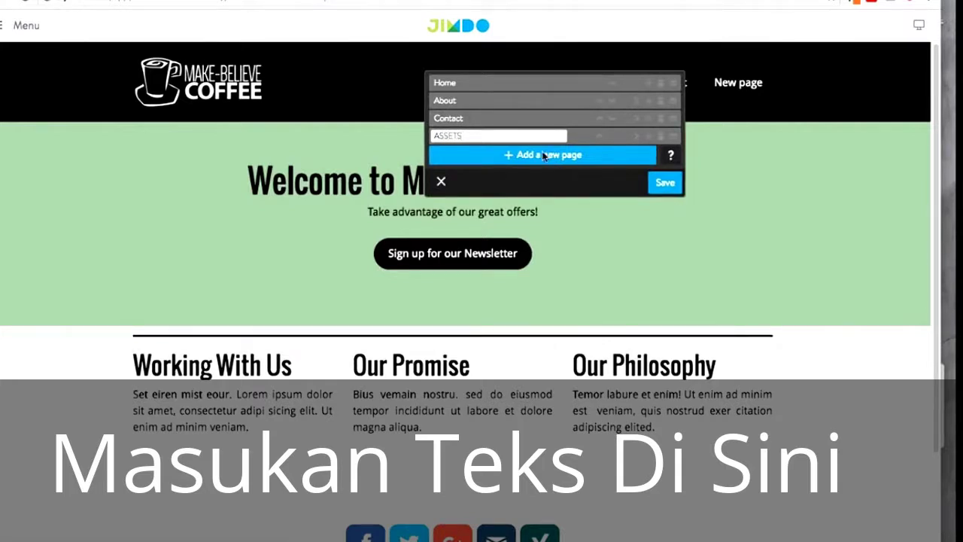
left_click(558, 179)
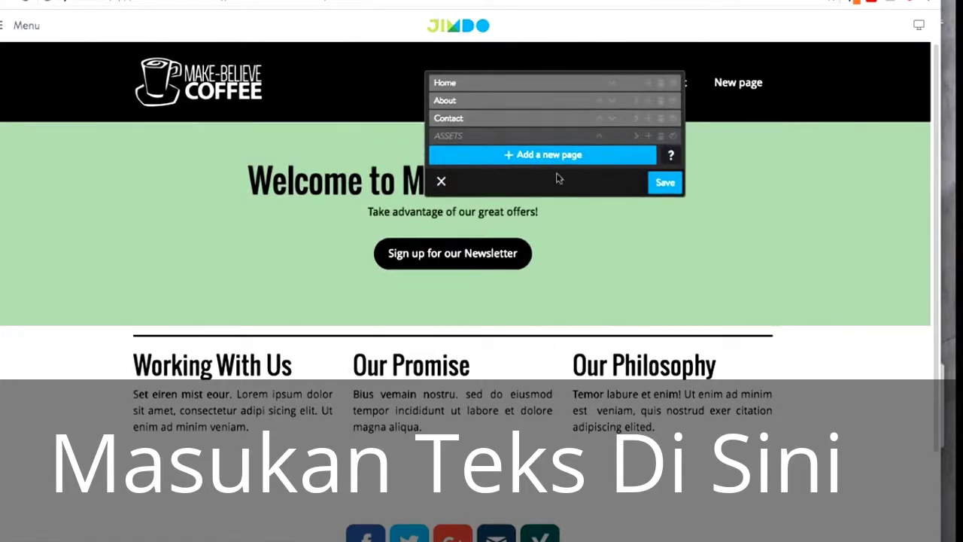
left_click(660, 185)
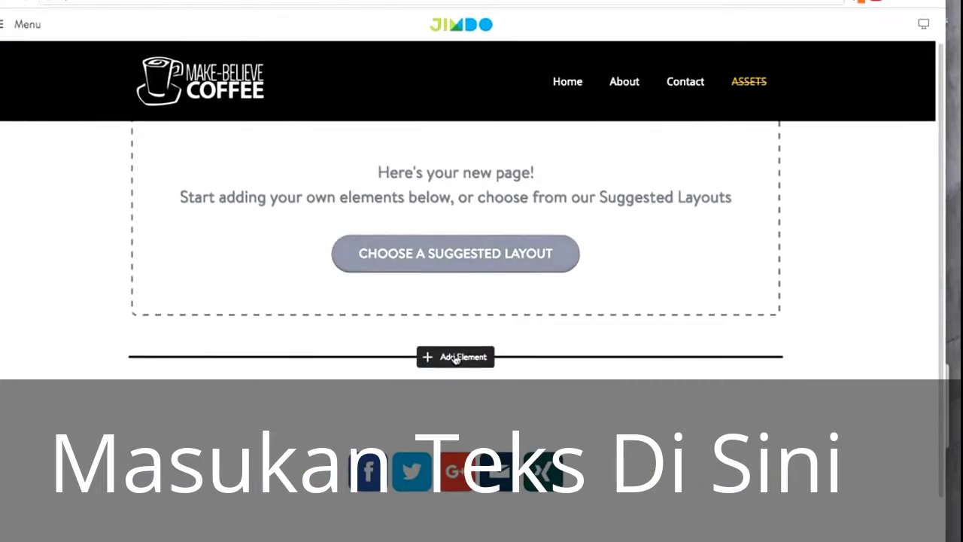
Step: Add a File Download element to the new ASSETS page
left_click(455, 357)
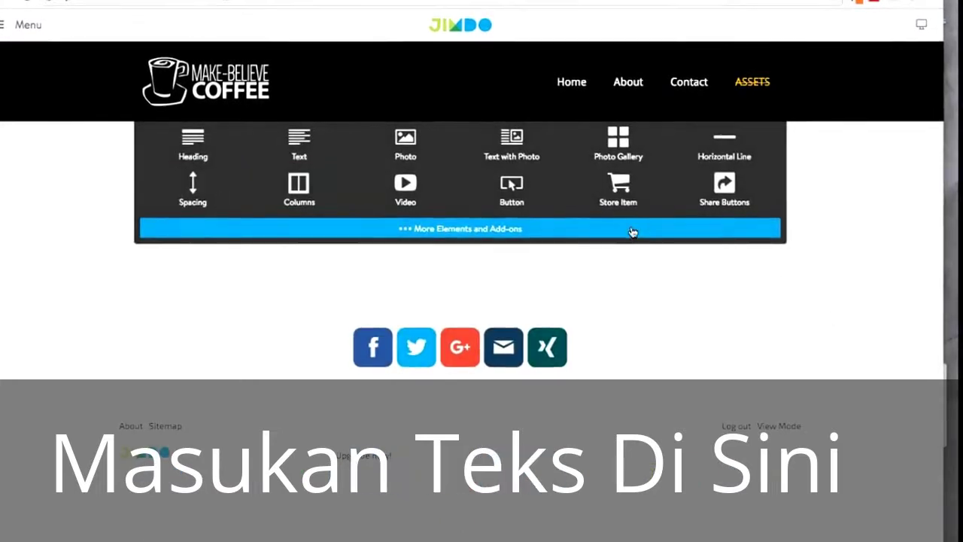
left_click(633, 232)
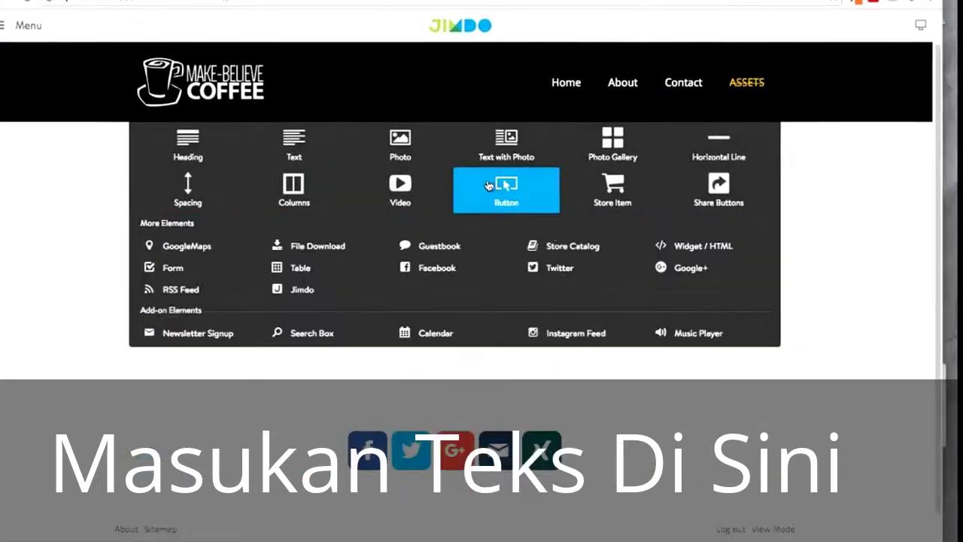
left_click(274, 248)
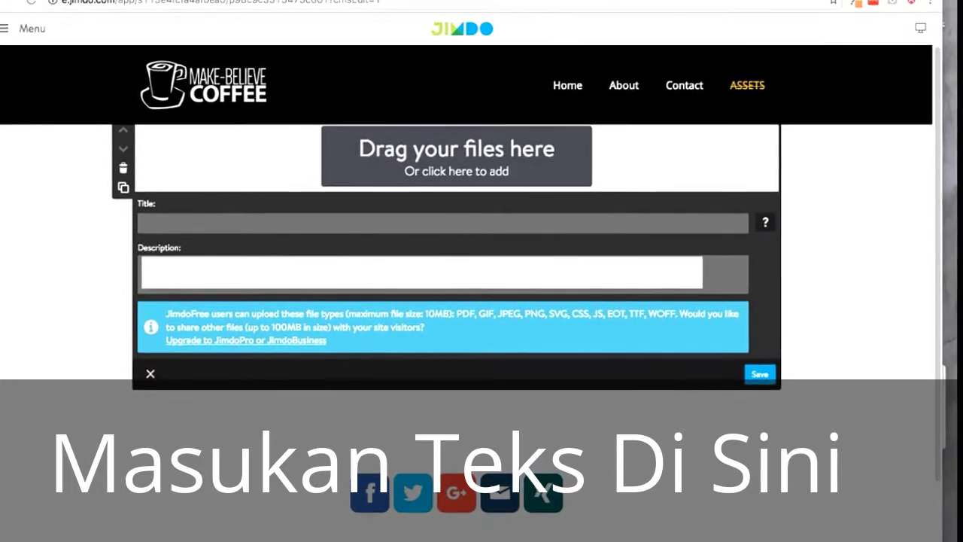
Step: Upload coffee-beans-crop.jpg from the Make-Believe Coffee folder into the File Download element and move the folder window out of the way
left_click_drag(941, 421, 343, 198)
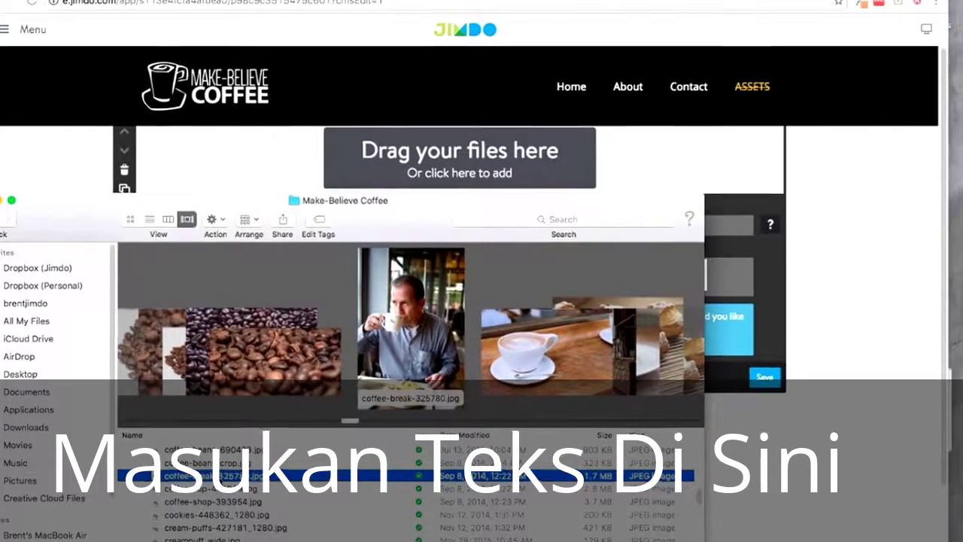
left_click(202, 460)
left_click_drag(207, 473, 415, 168)
left_click_drag(422, 235, 426, 467)
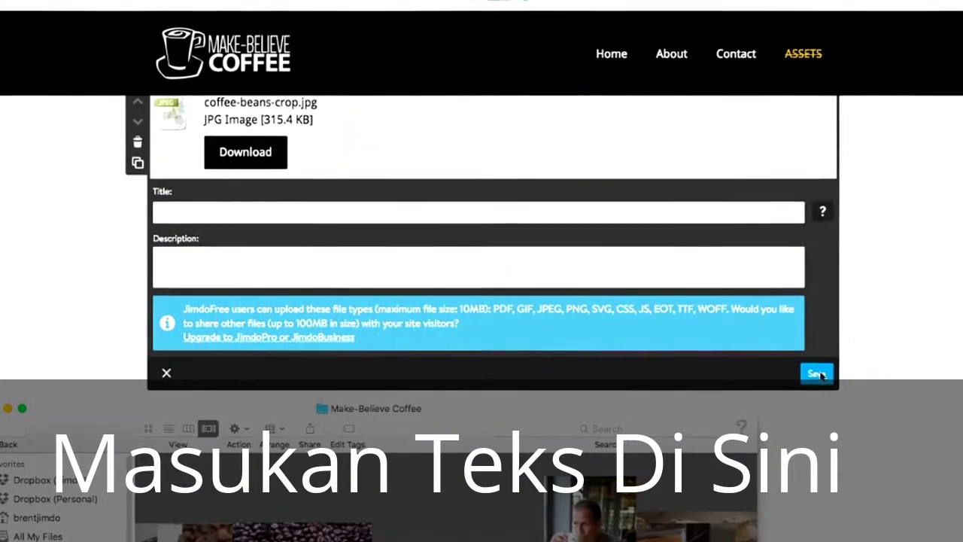
Step: Save the coffee-beans-crop.jpg download element and duplicate it directly below for a second file
left_click(818, 374)
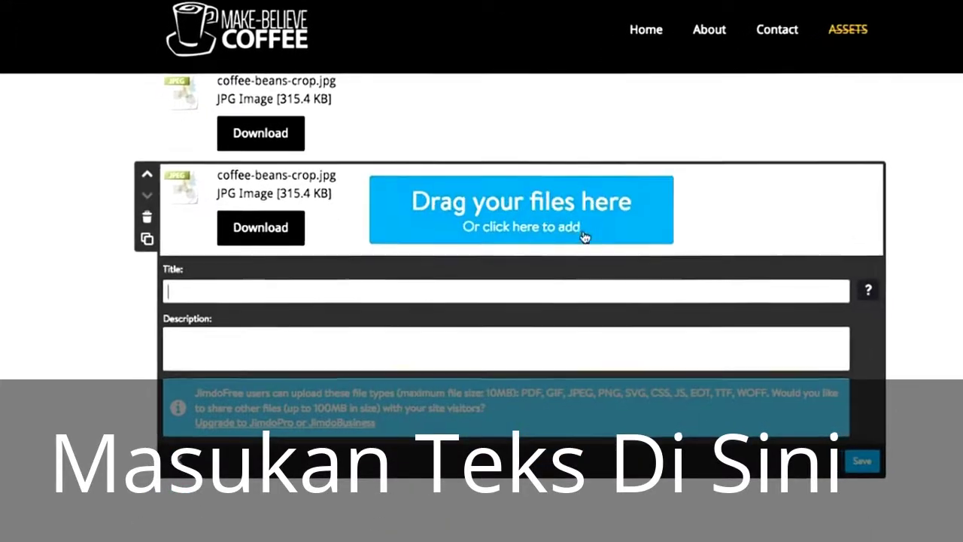
left_click(585, 228)
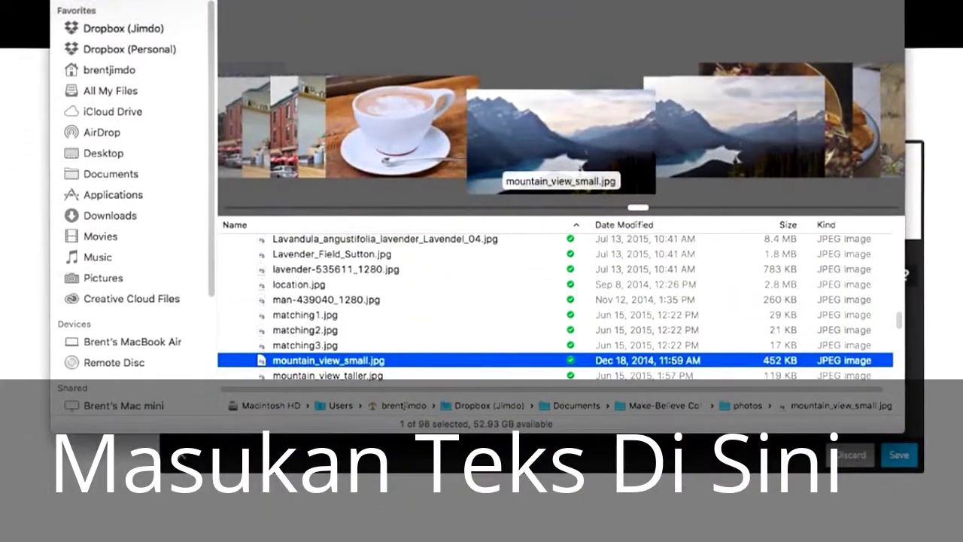
Step: Upload mountain_view_small.jpg from the photos folder into the duplicated download element and save the element
key("Up")
key("Up")
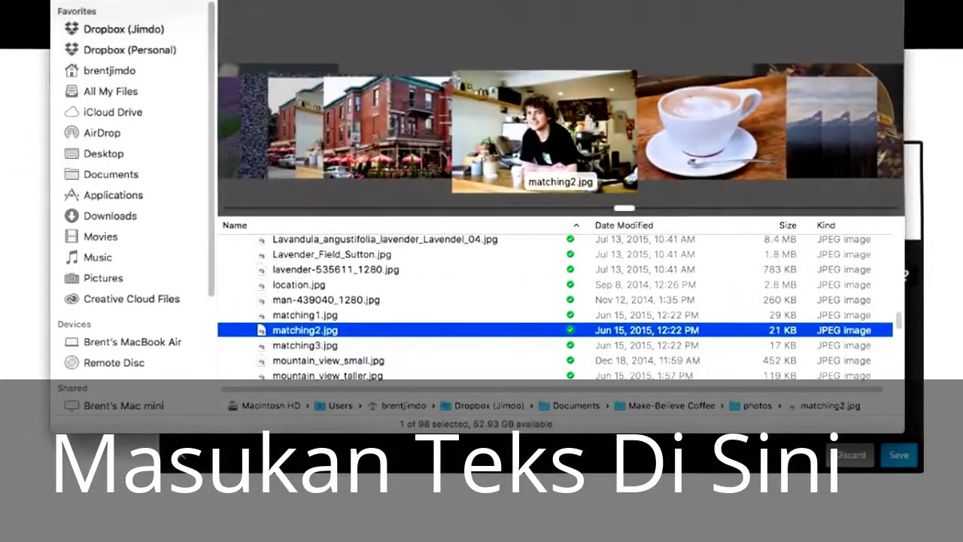
key("Down")
key("Down")
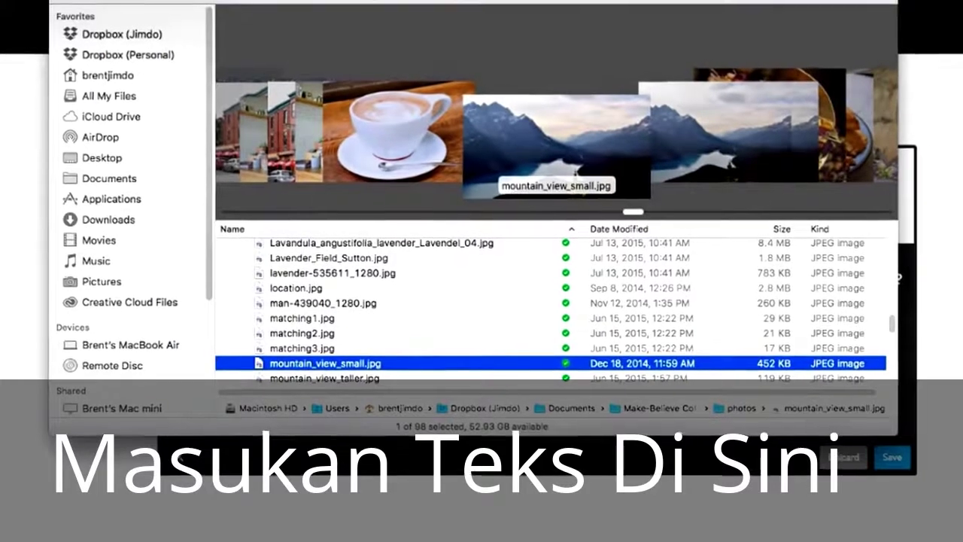
key("super+i")
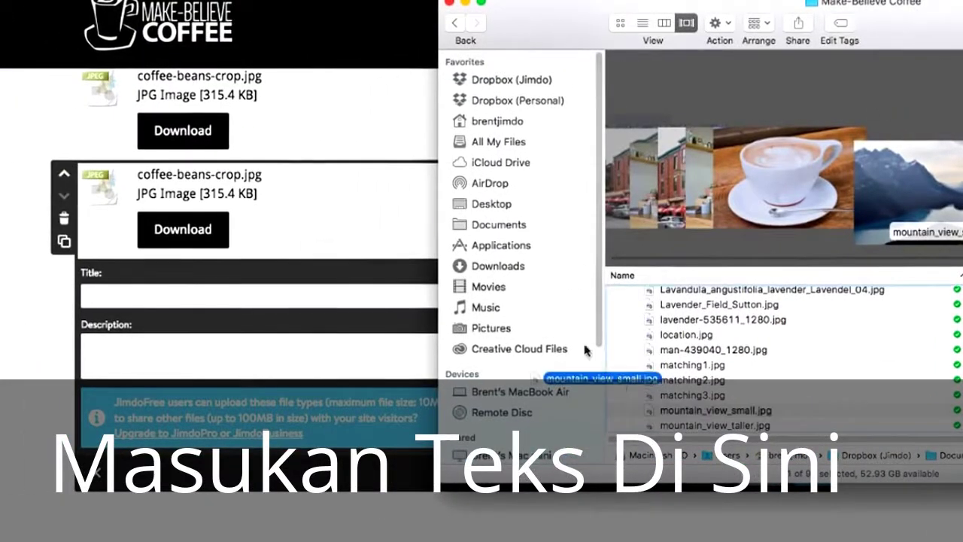
left_click_drag(285, 160, 320, 240)
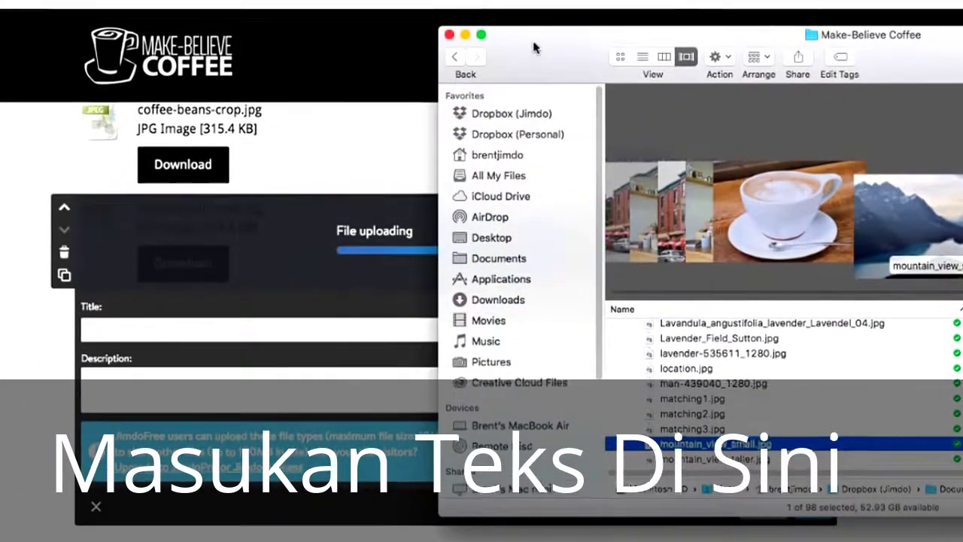
left_click_drag(534, 48, 962, 60)
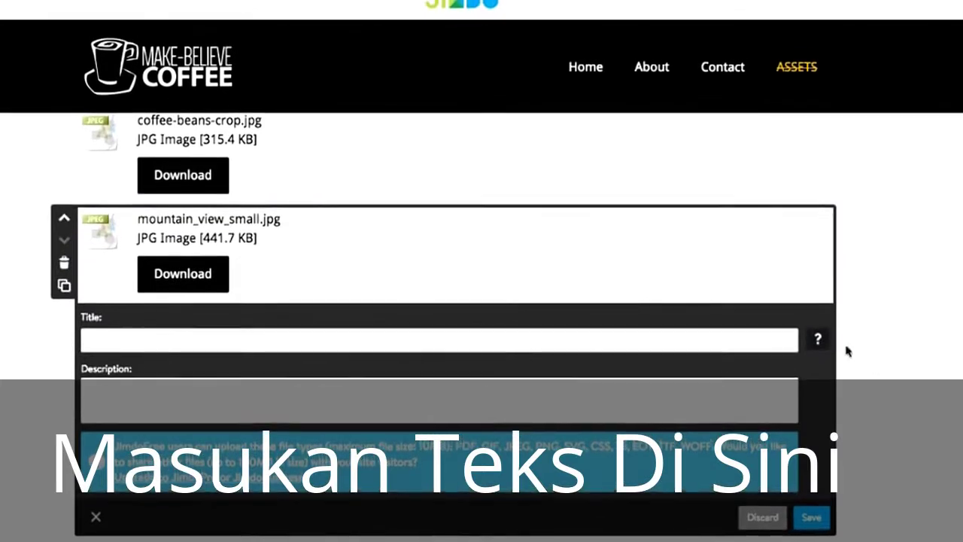
left_click(811, 523)
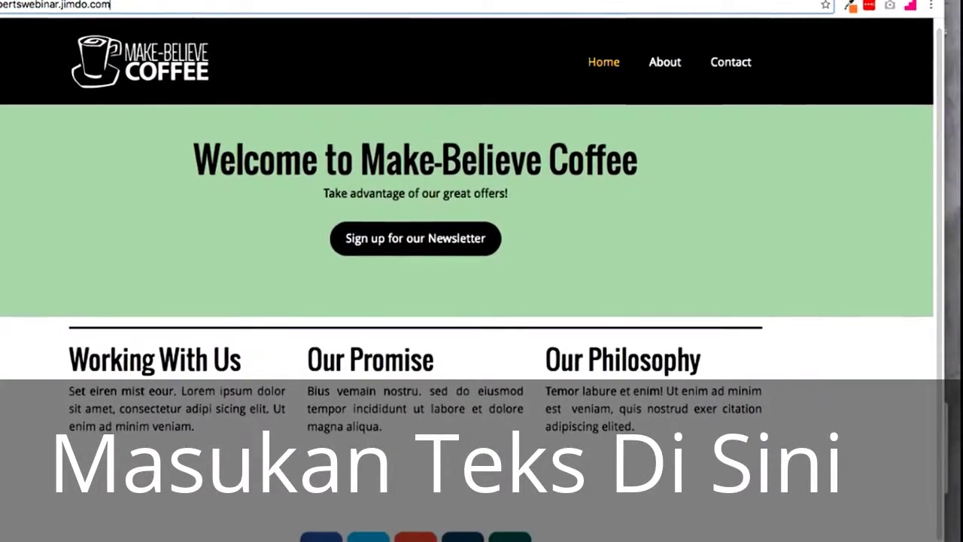
Step: Open the /assets page of the live site and copy the link address of the mountain_view_small.jpg download
left_click(129, 14)
type("/asset")
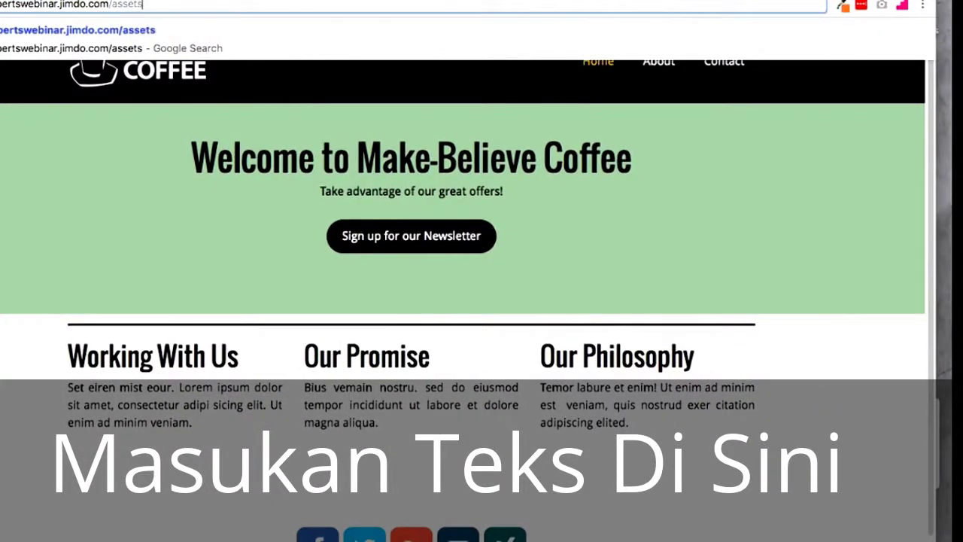
type("s")
key("Return")
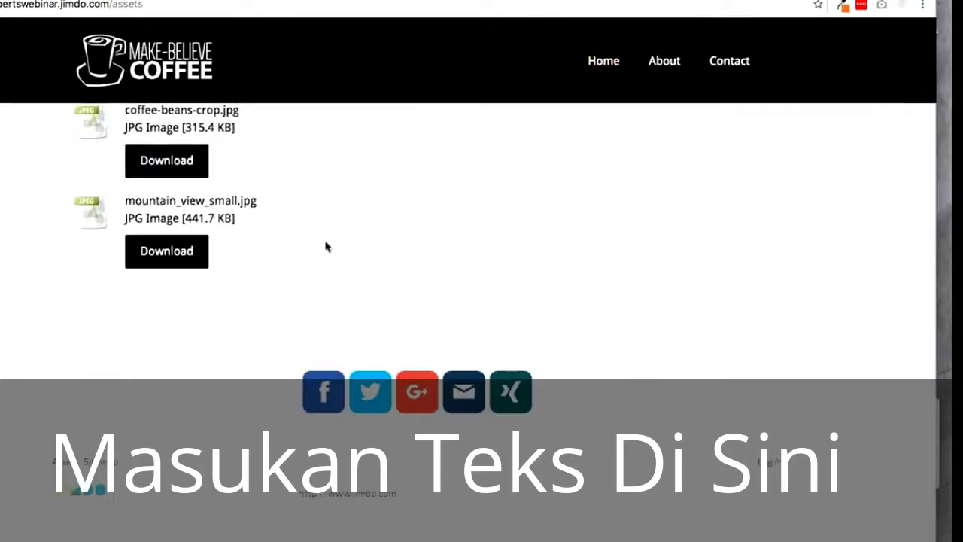
right_click(173, 256)
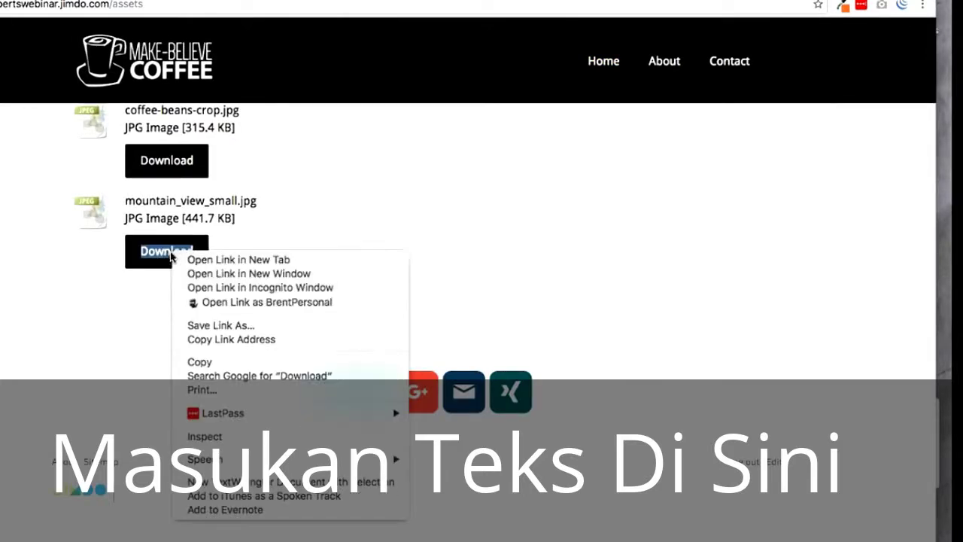
left_click(226, 339)
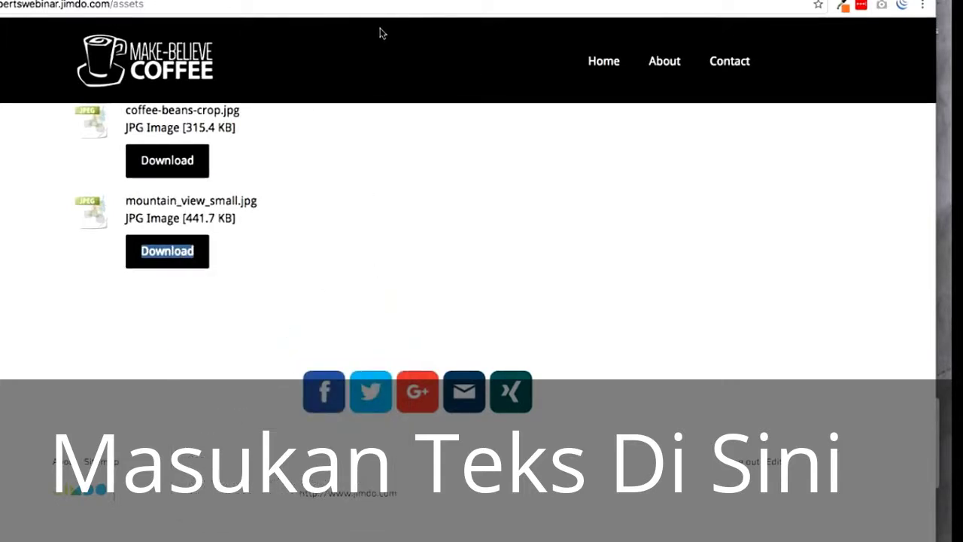
Step: Copy the #section1 CSS rule for the fixed image background from Step 5 of the support article
key("super+Tab")
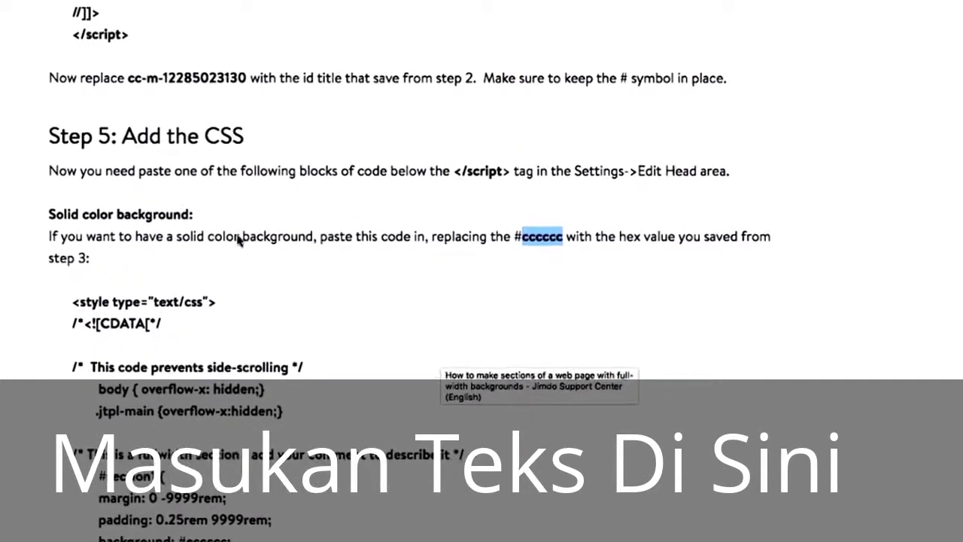
left_click_drag(45, 207, 187, 208)
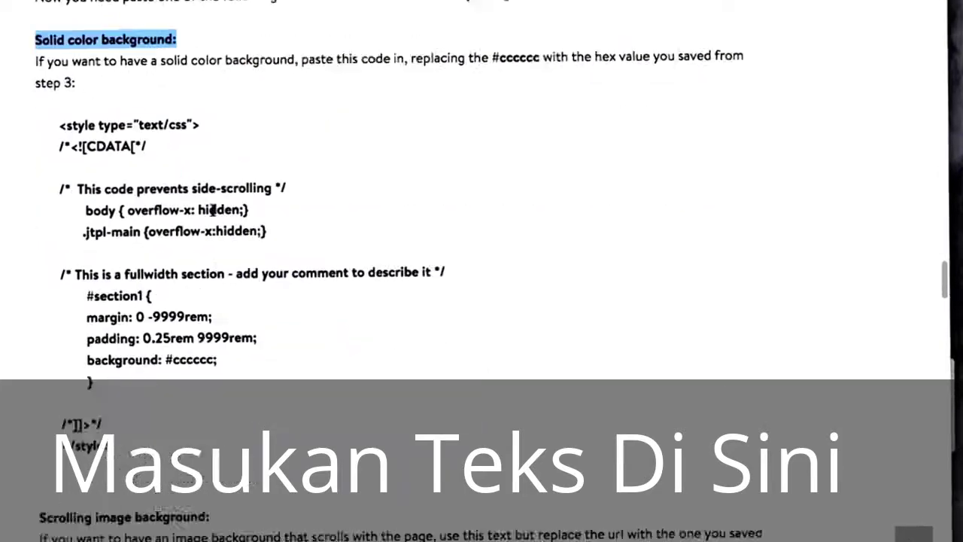
scroll(213, 210, "down", 5)
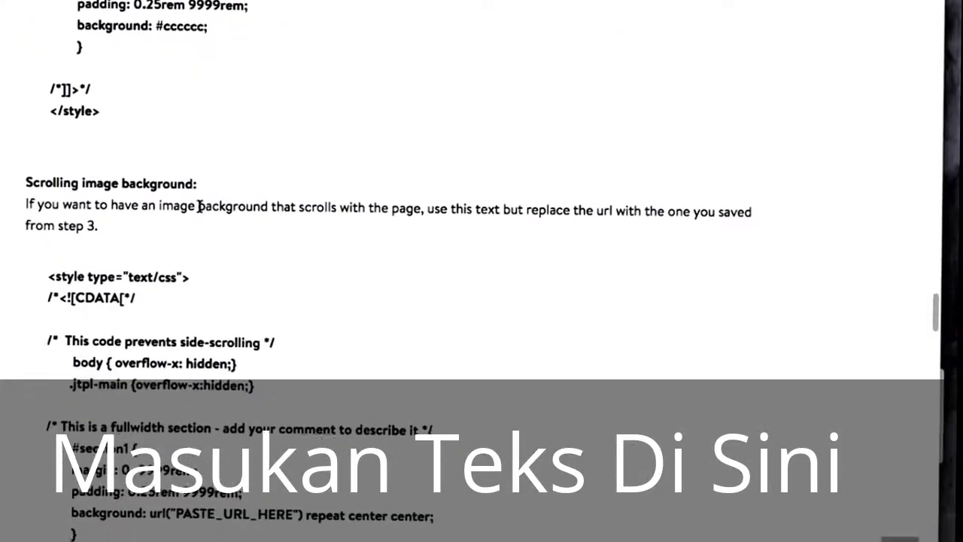
scroll(199, 206, "down", 4)
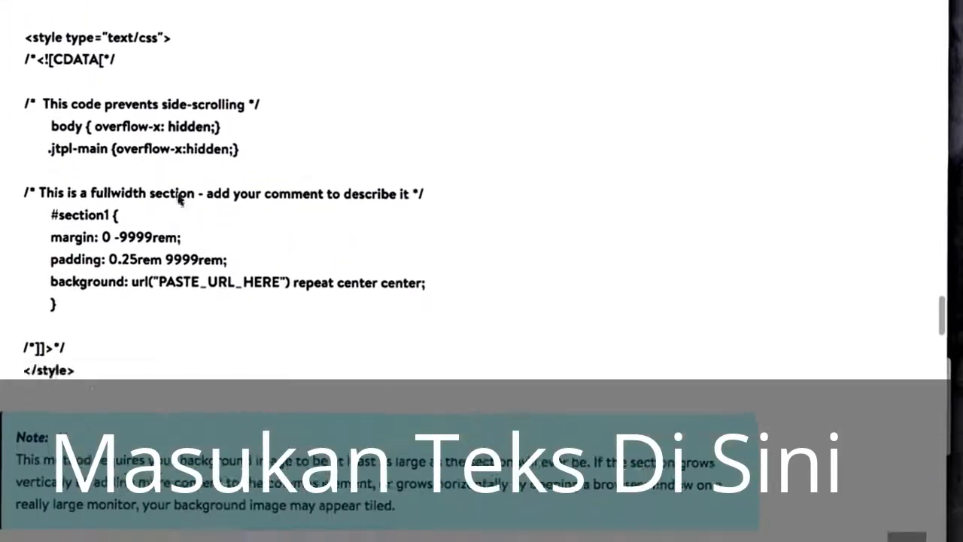
scroll(181, 198, "down", 6)
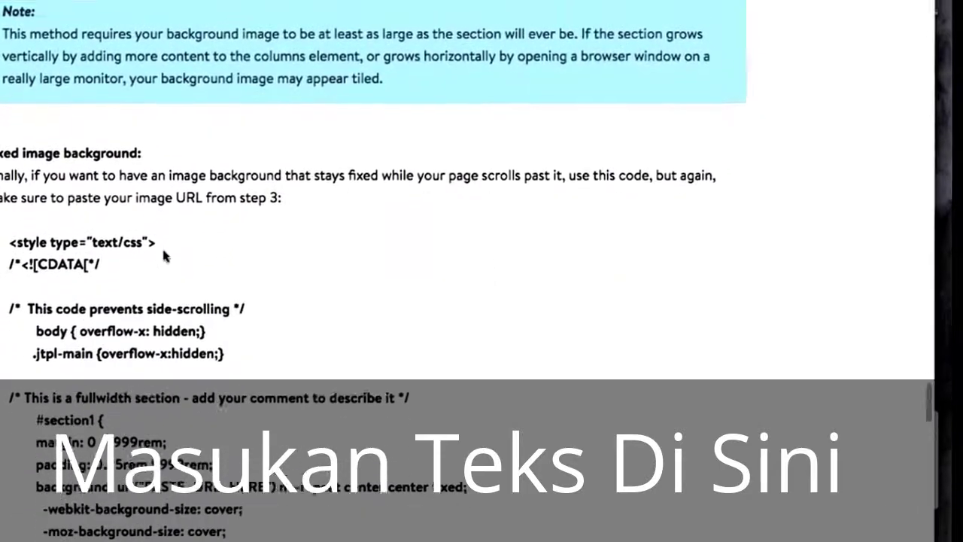
scroll(164, 255, "down", 1)
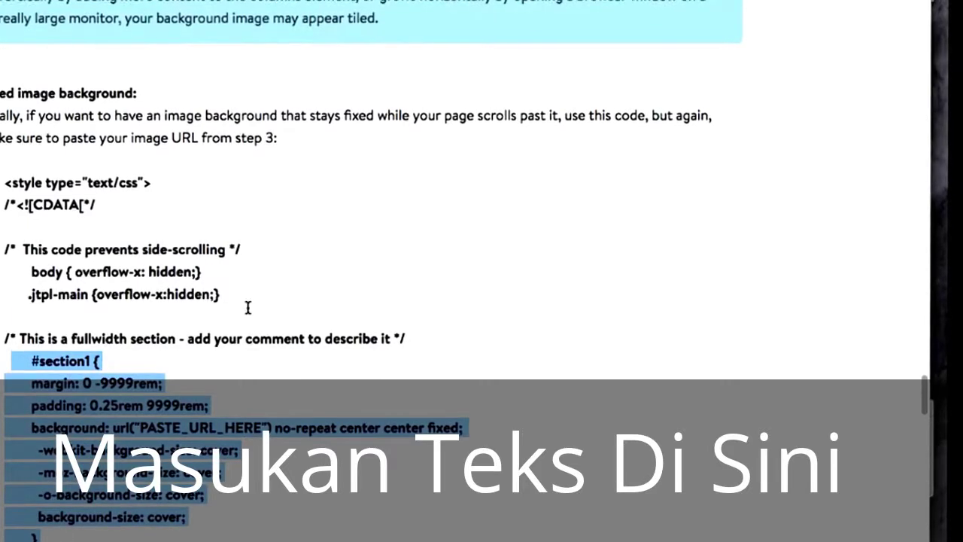
left_click_drag(490, 306, 7, 226)
left_click(8, 225)
left_click_drag(66, 538, 6, 332)
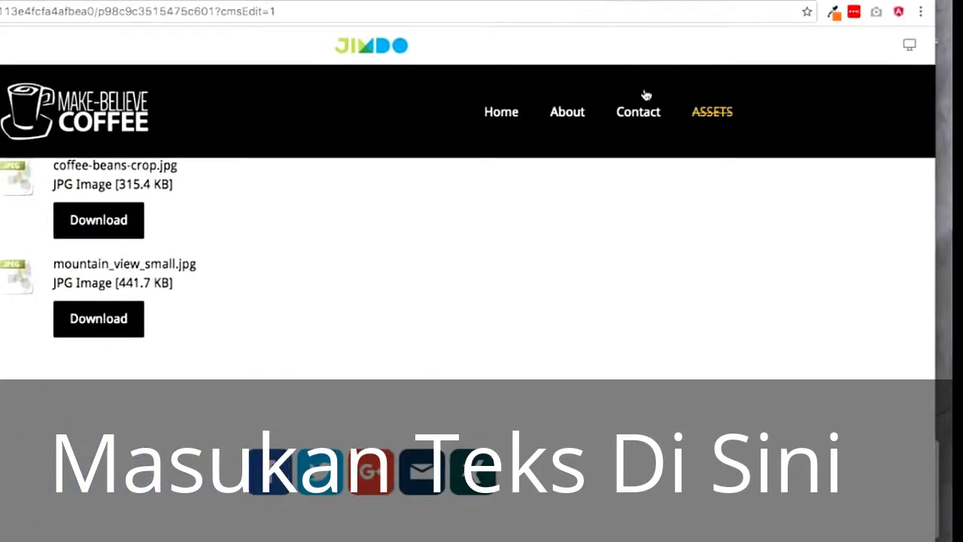
Step: Replace the #call_to_action CSS rule in the head code with the fixed image version, substituting the mountain image link for PASTE_URL_HERE
mouse_move(639, 132)
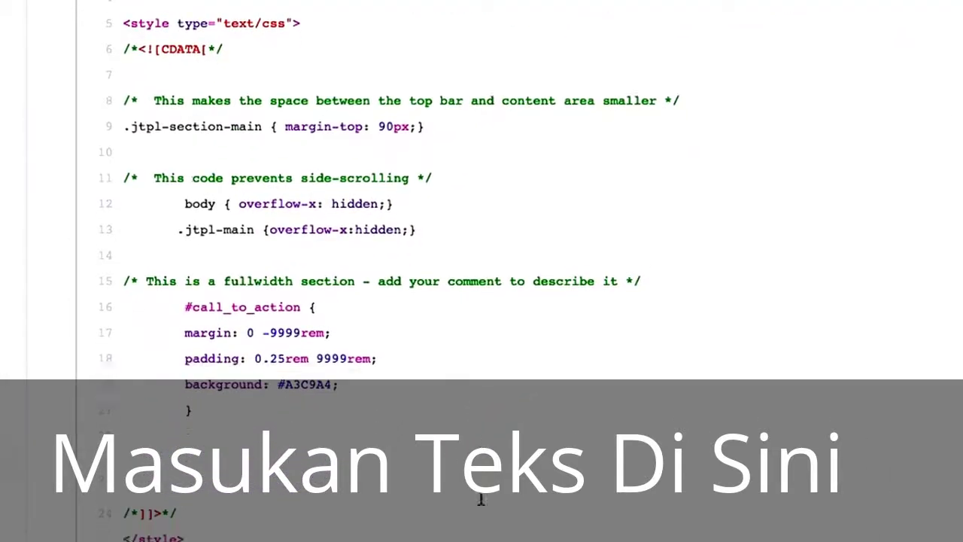
left_click_drag(237, 376, 88, 213)
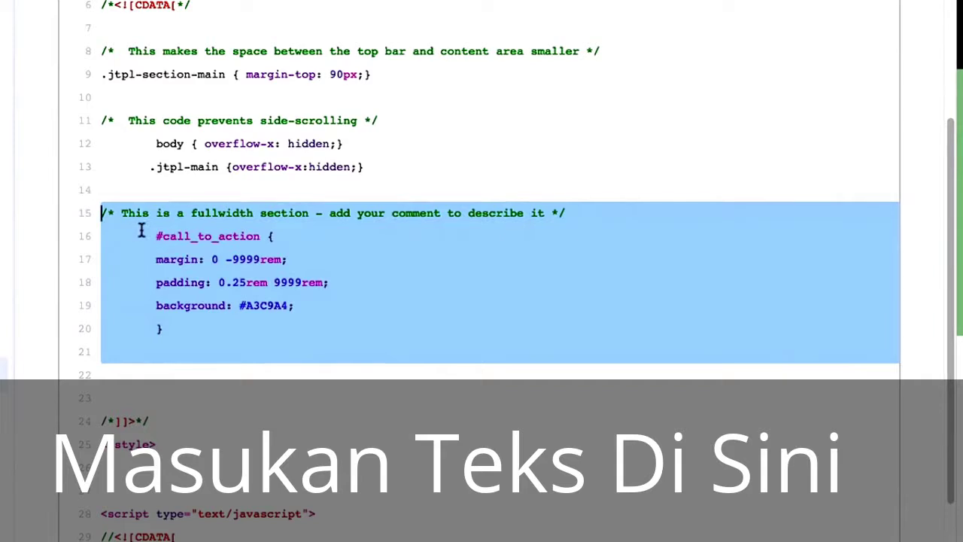
key("ctrl+v")
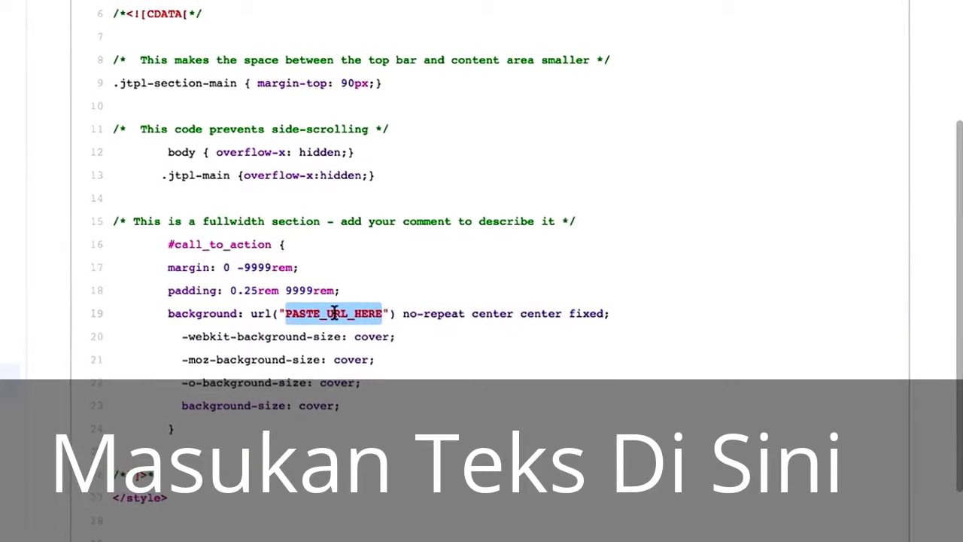
key("super+shift+v")
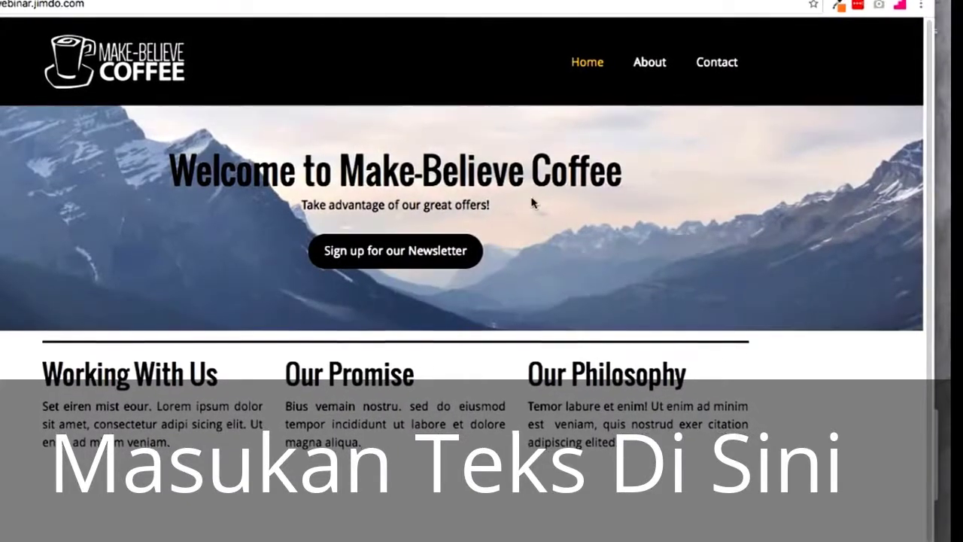
Step: Check on the live home page how the mountain background behaves while the page scrolls
scroll(535, 209, "down", 2)
scroll(535, 210, "up", 2)
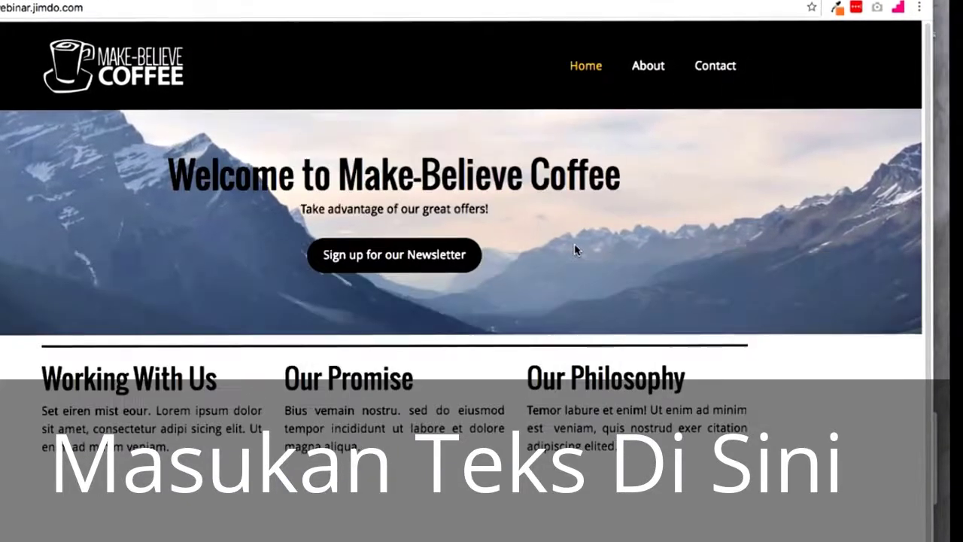
scroll(577, 249, "down", 2)
scroll(576, 245, "up", 2)
scroll(576, 243, "down", 2)
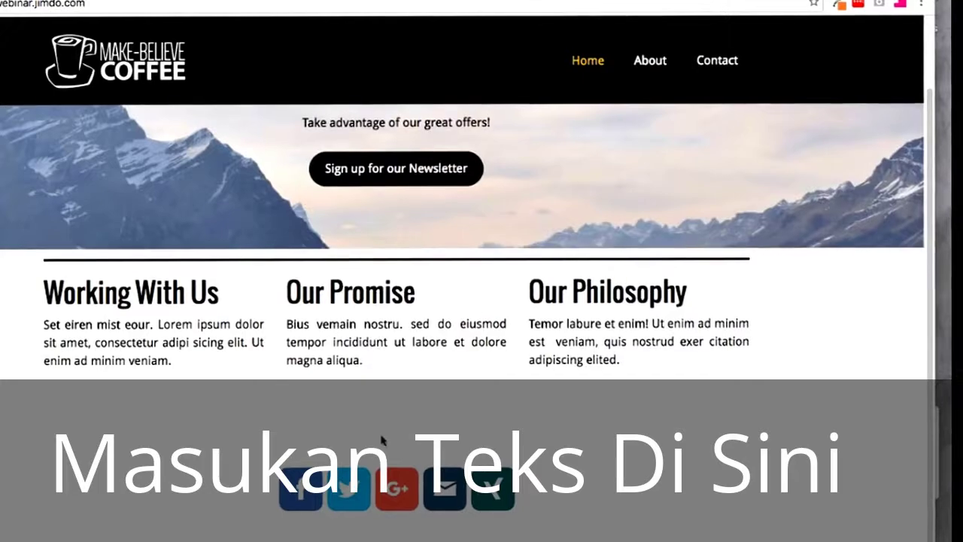
scroll(507, 404, "up", 2)
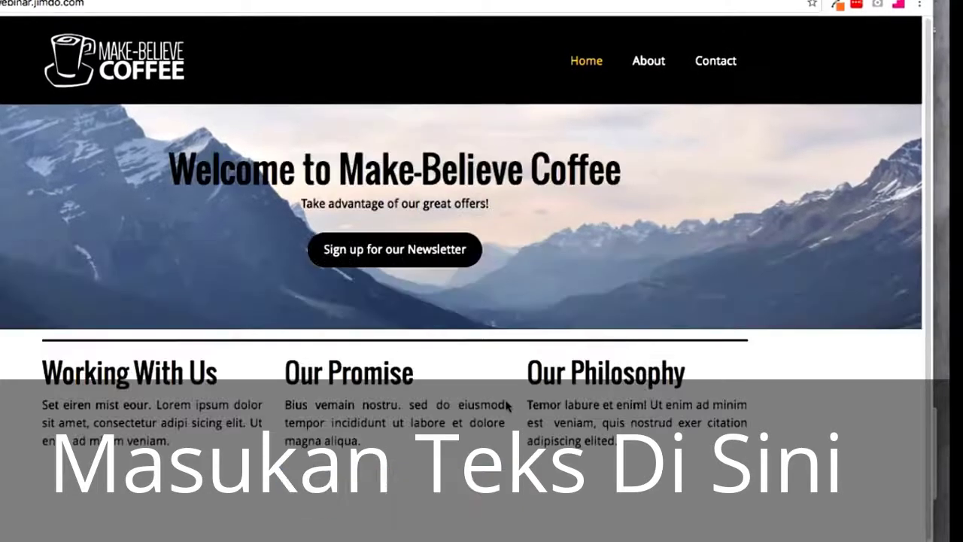
scroll(507, 404, "down", 2)
scroll(507, 409, "up", 2)
scroll(509, 414, "down", 2)
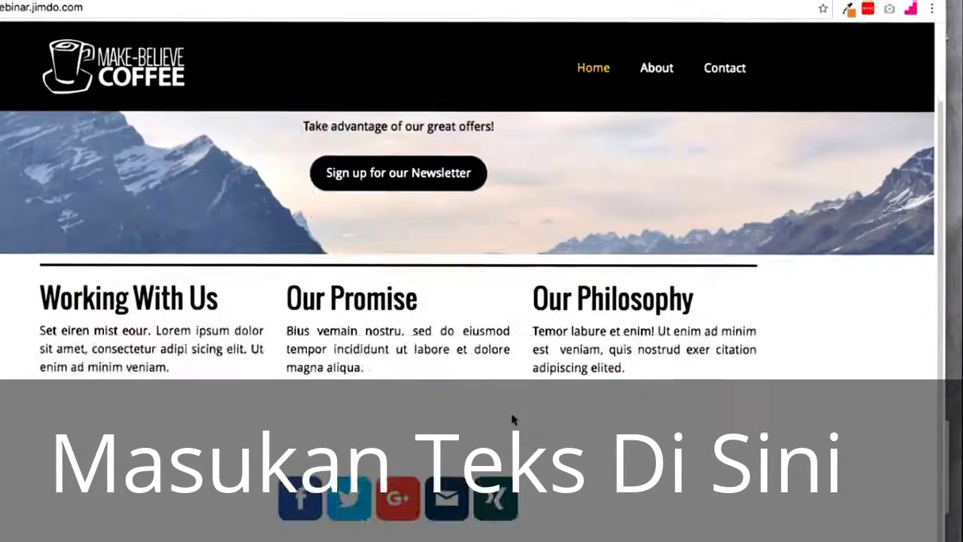
scroll(511, 419, "up", 2)
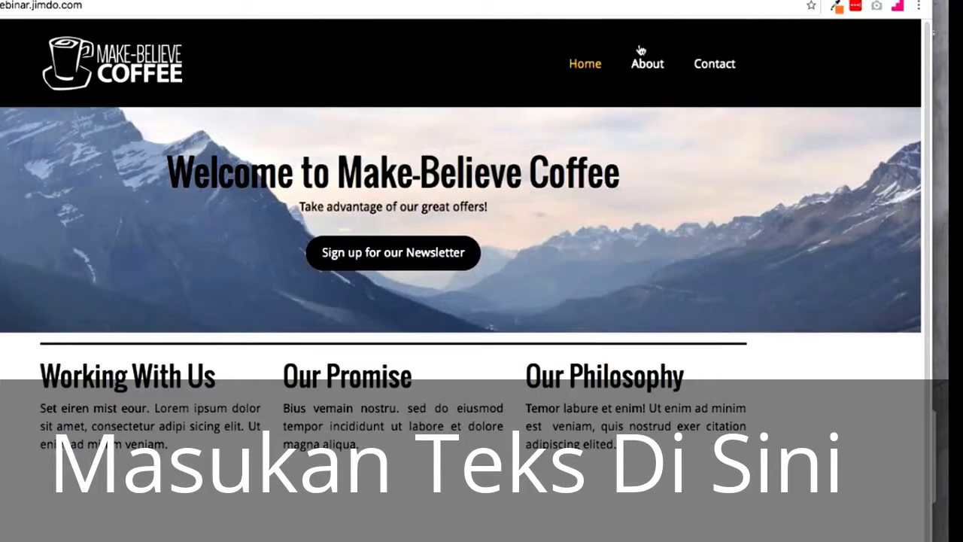
Step: Add a Spacing element to the About page, positioned above the columns, and reduce its height by hand
left_click(650, 81)
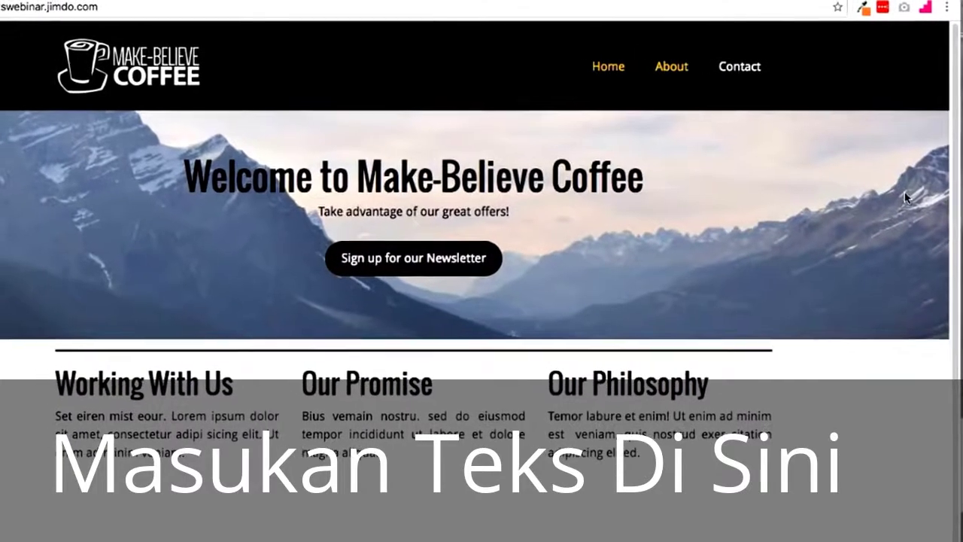
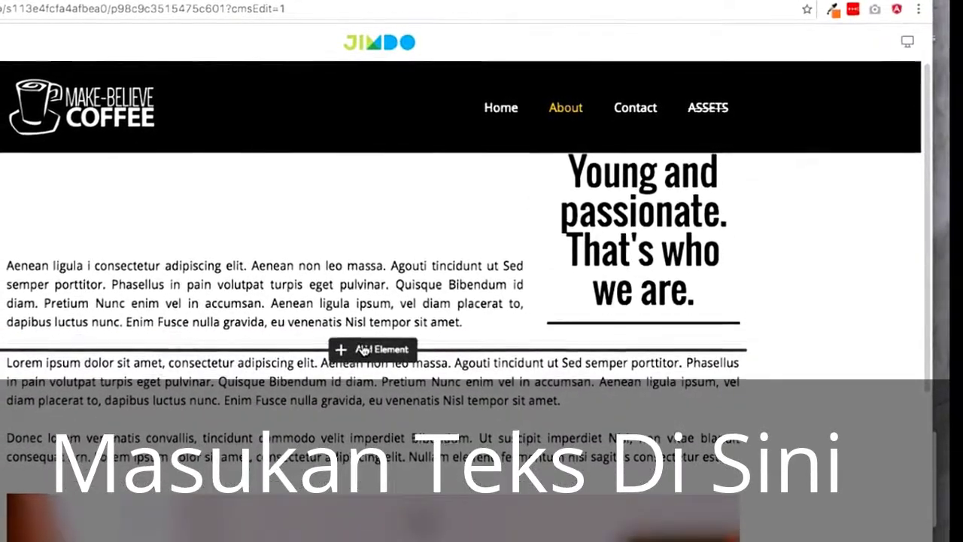
left_click(368, 350)
left_click(478, 442)
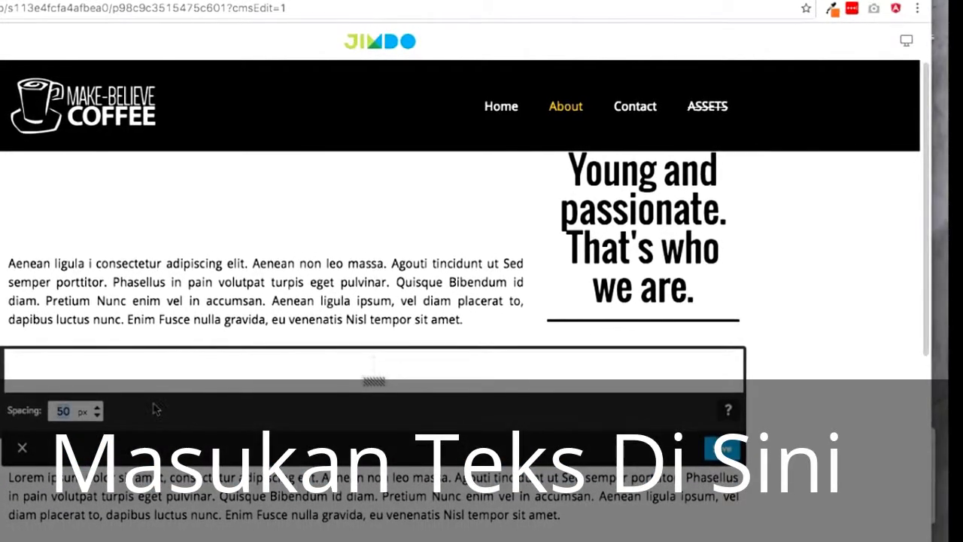
key("Return")
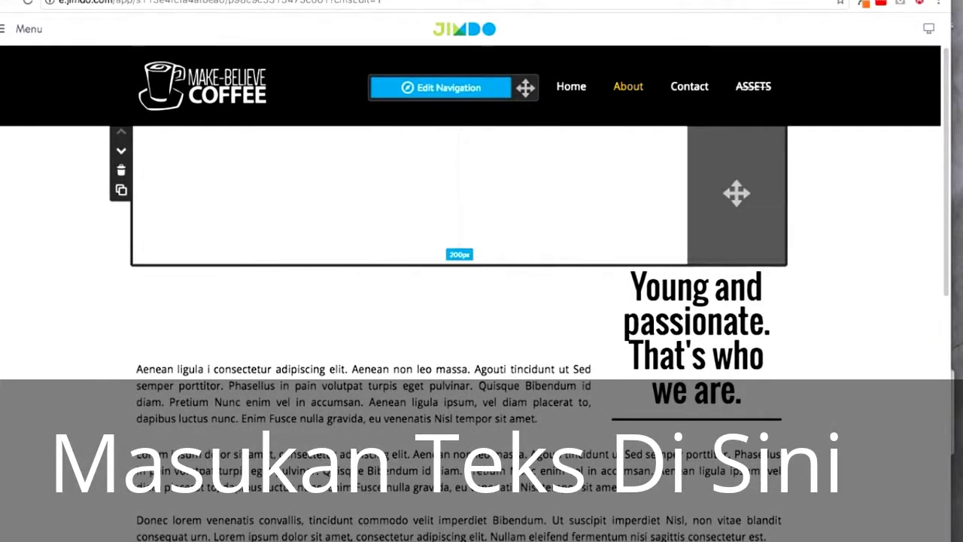
left_click_drag(459, 264, 459, 170)
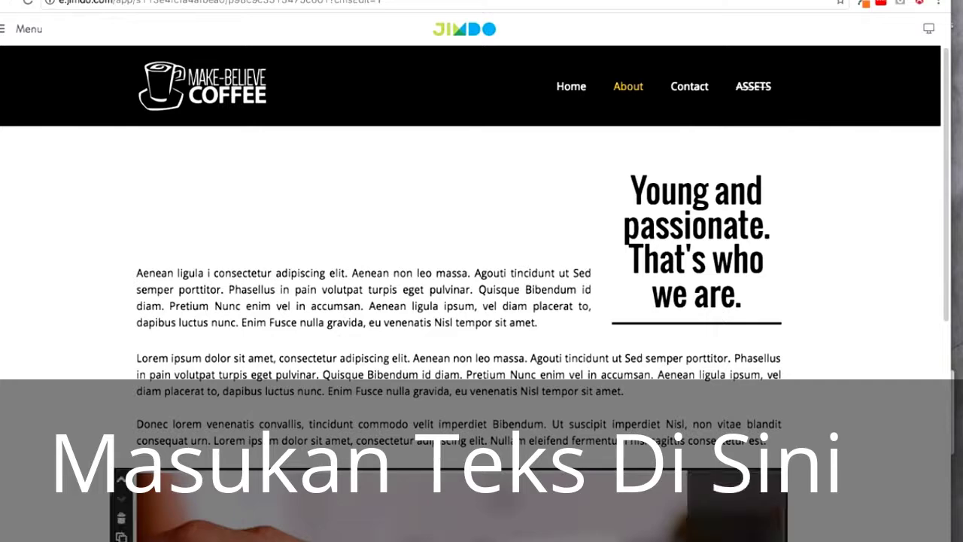
Step: Delete the 125 px spacing element above the text in the About page's left column
mouse_move(353, 224)
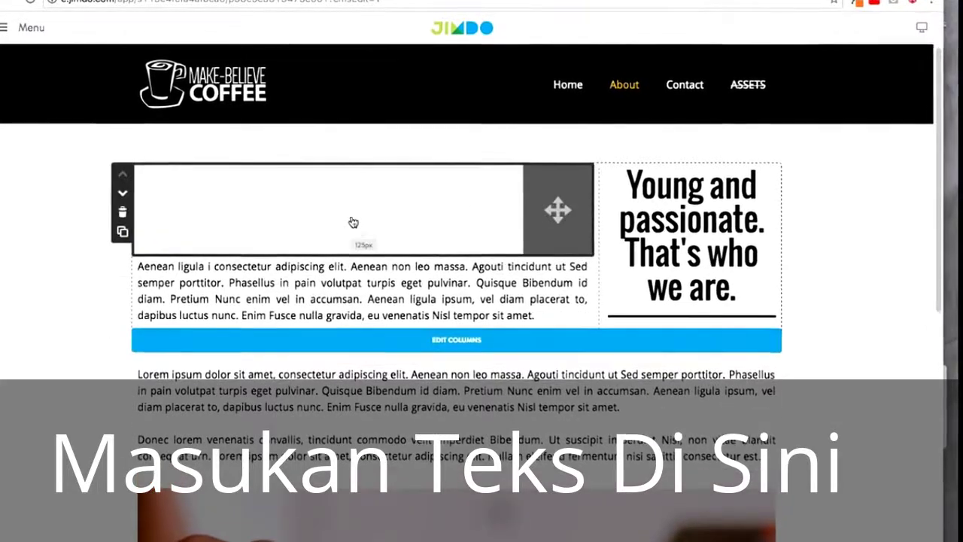
left_click(122, 212)
left_click(343, 198)
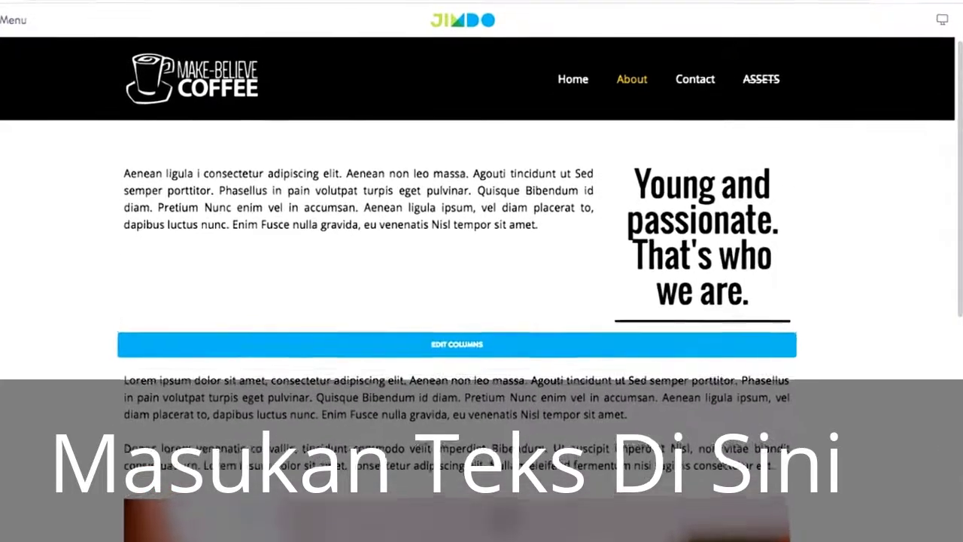
Step: Add a two-column Columns element to the About page between the upper text columns and the Lorem ipsum text, and save it
scroll(854, 342, "down", 5)
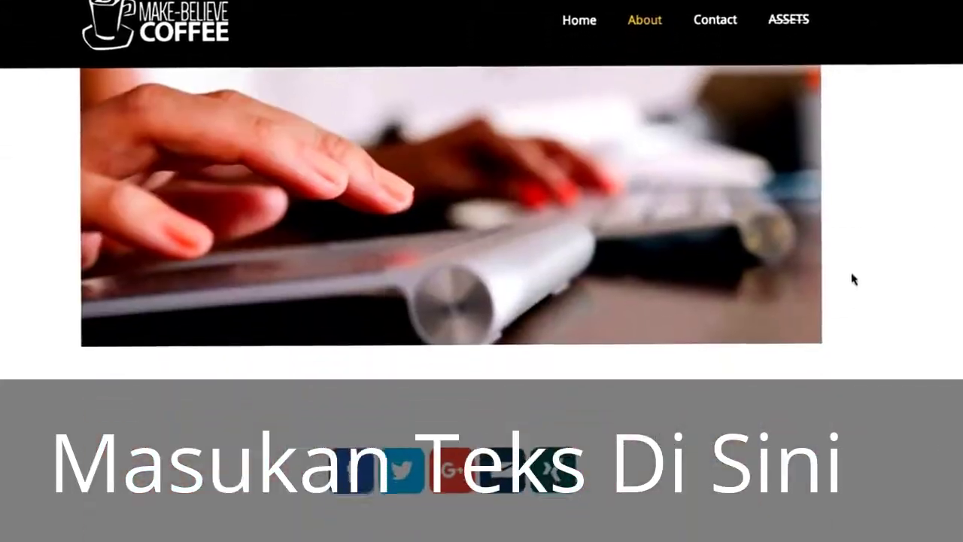
scroll(851, 278, "up", 5)
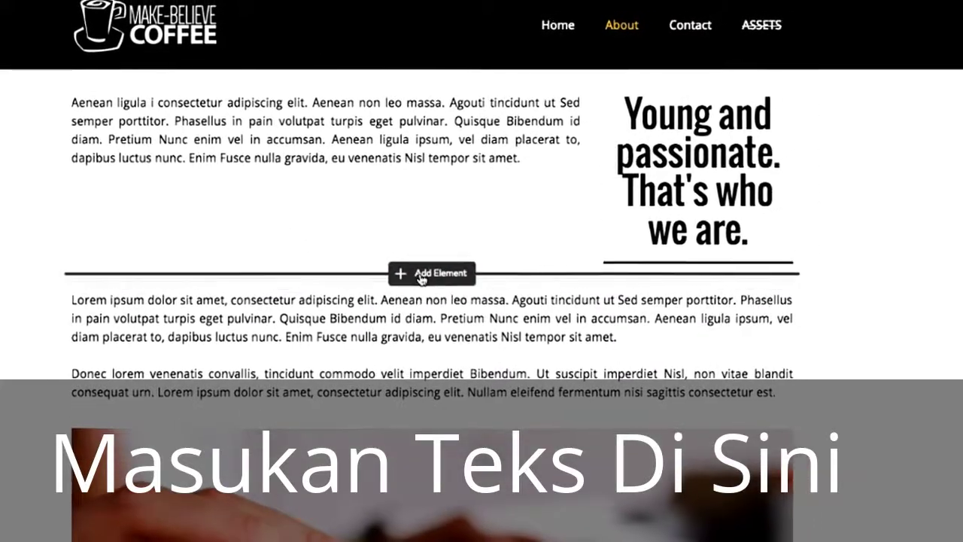
left_click(410, 279)
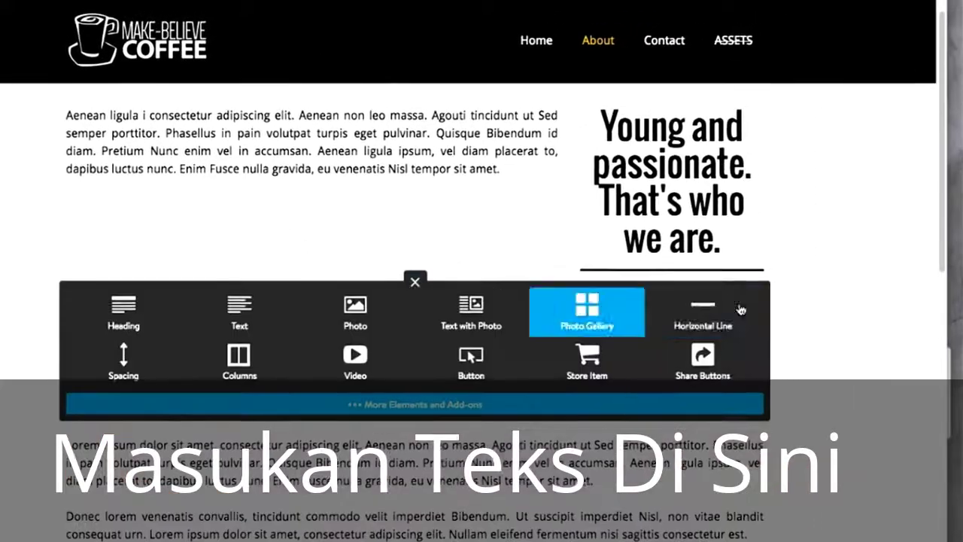
left_click(258, 357)
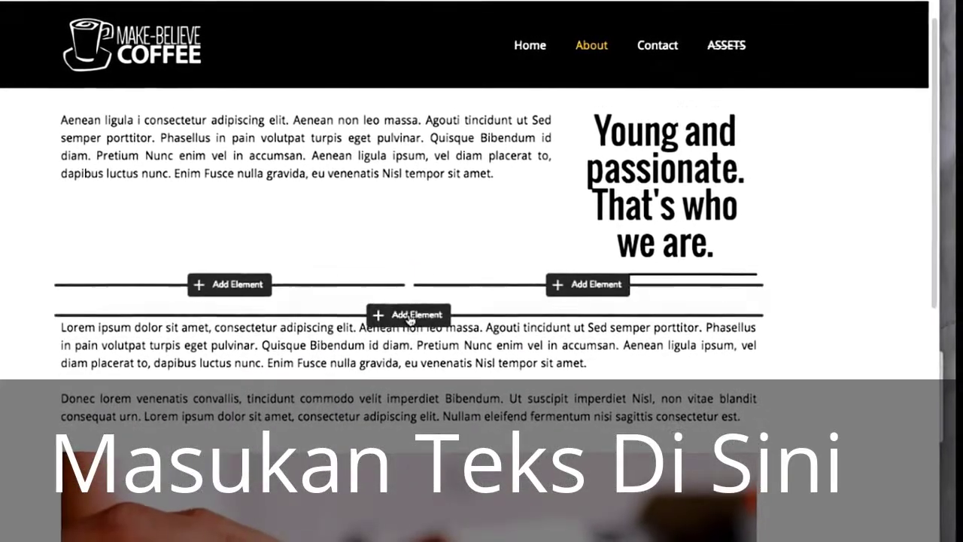
mouse_move(362, 302)
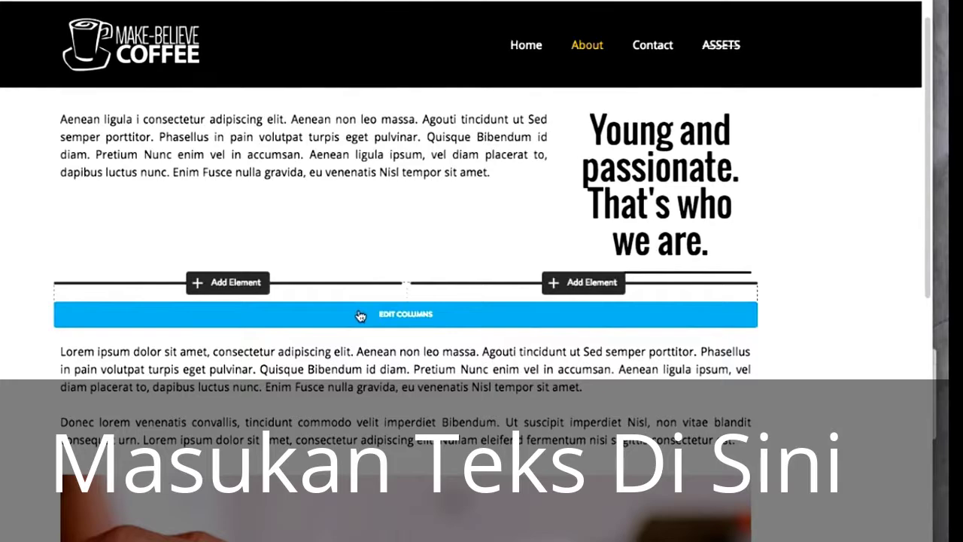
left_click(360, 316)
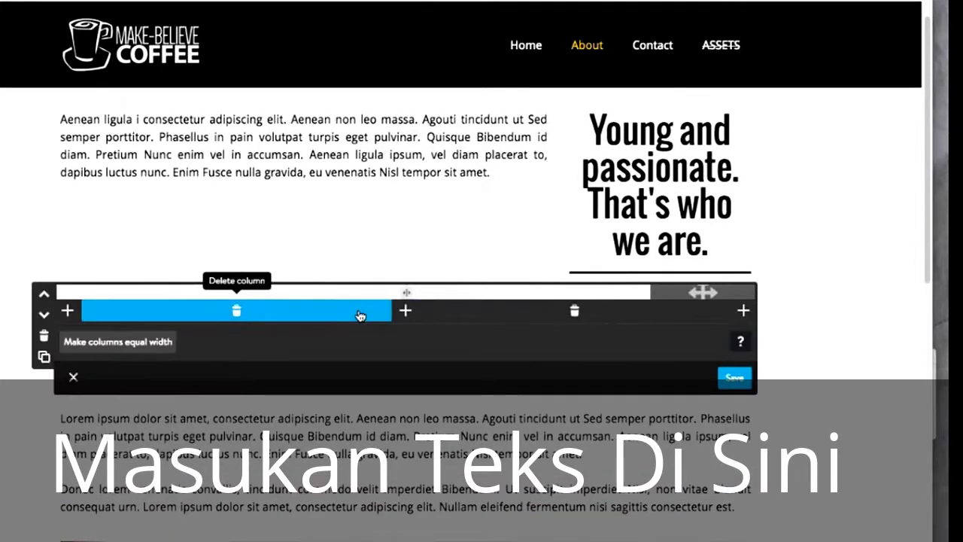
left_click(736, 378)
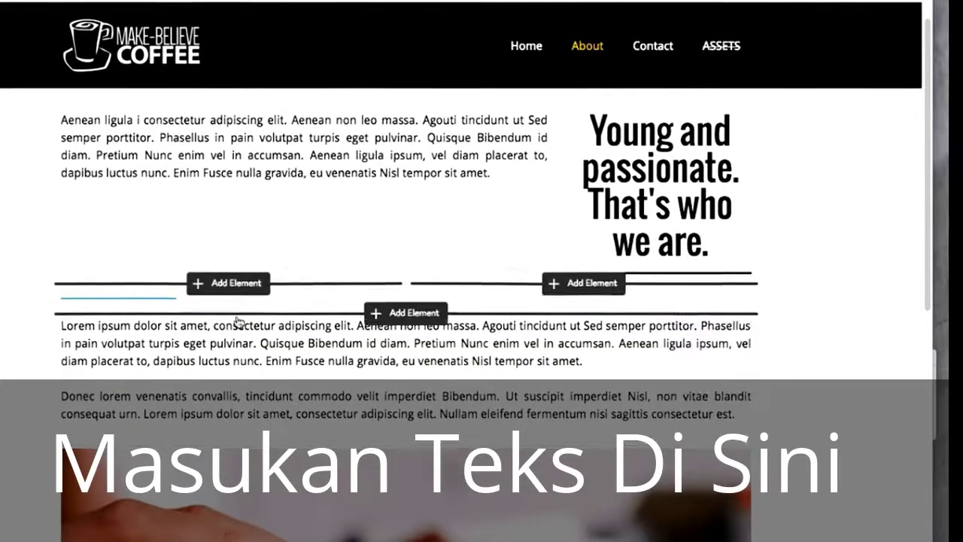
Step: Add a Spacing element in the left side of the new empty columns and enlarge it to 300 px
left_click(229, 293)
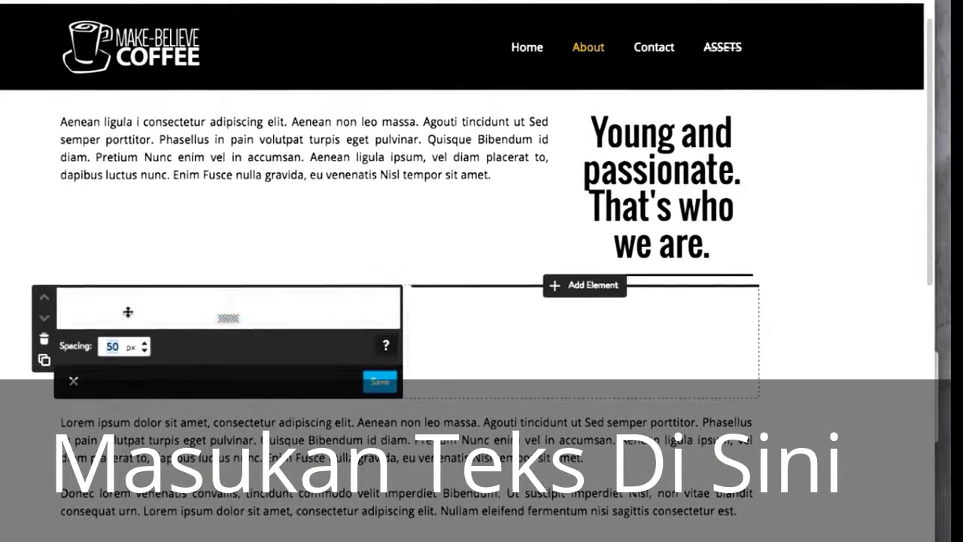
left_click_drag(225, 318, 263, 504)
scroll(482, 264, "down", 4)
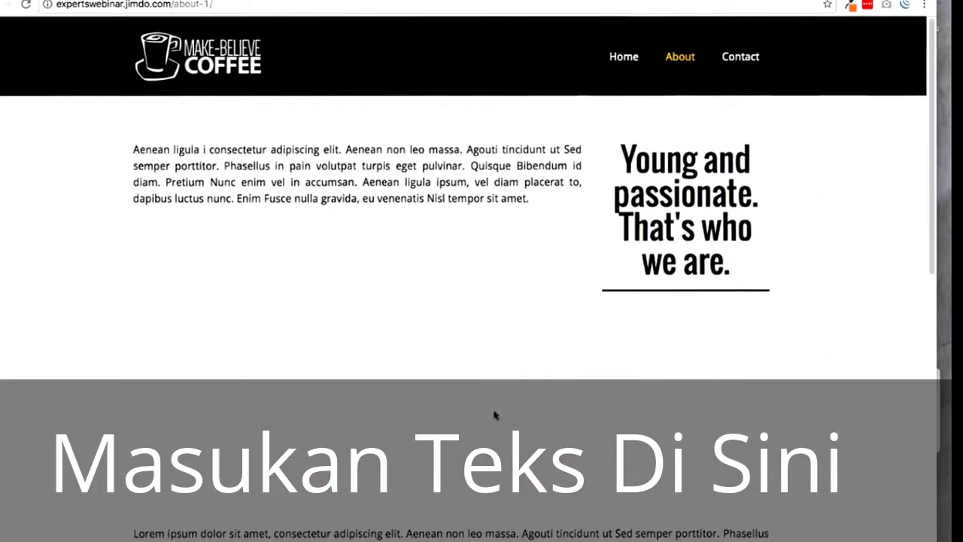
scroll(495, 415, "down", 3)
right_click(217, 357)
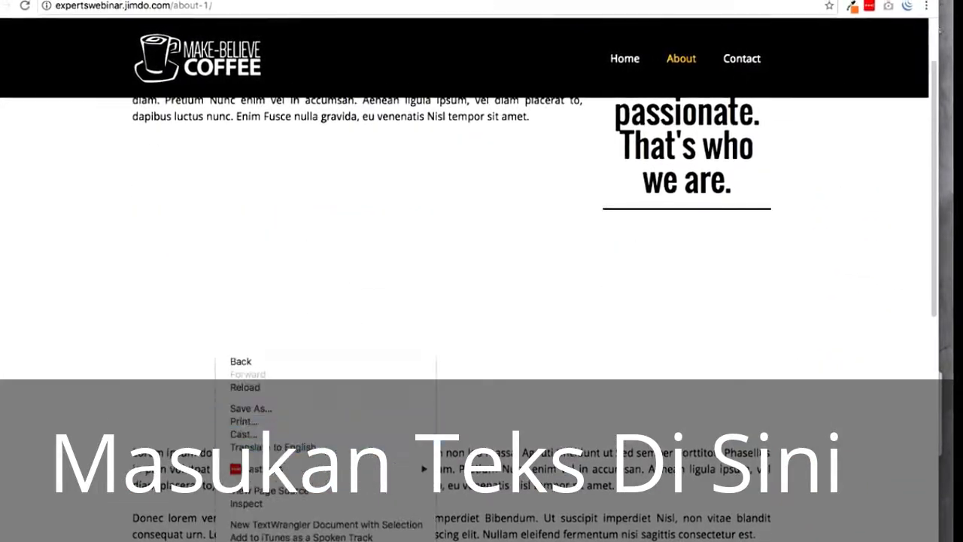
left_click(281, 502)
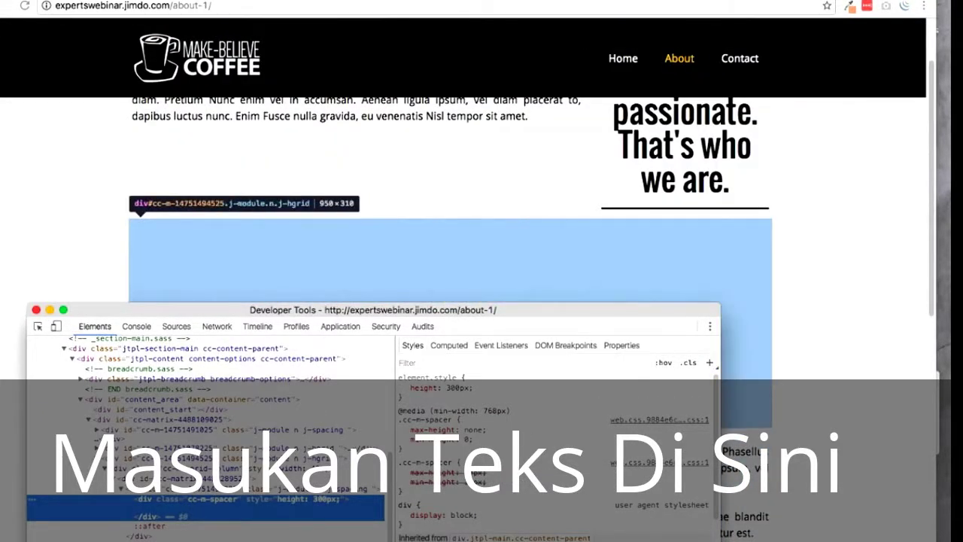
left_click(254, 460)
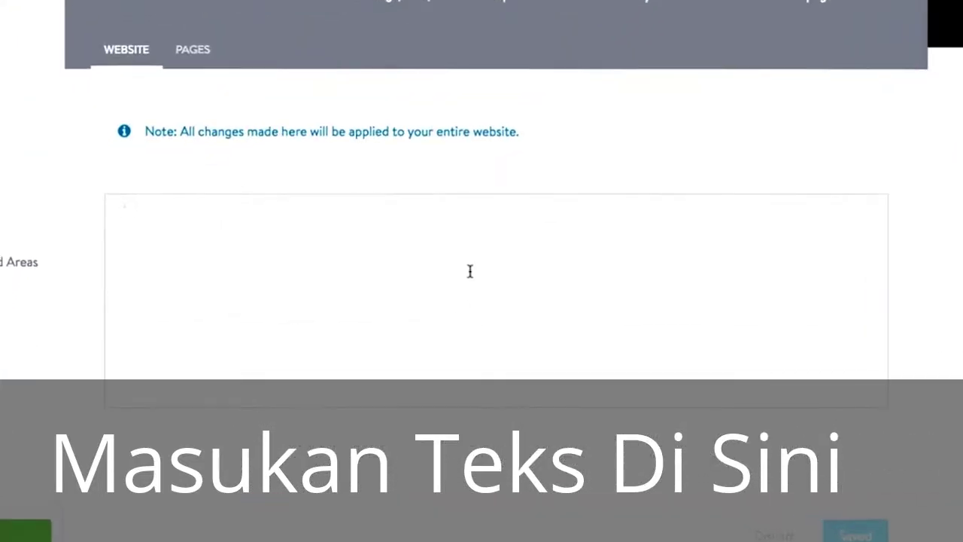
key("ctrl+v")
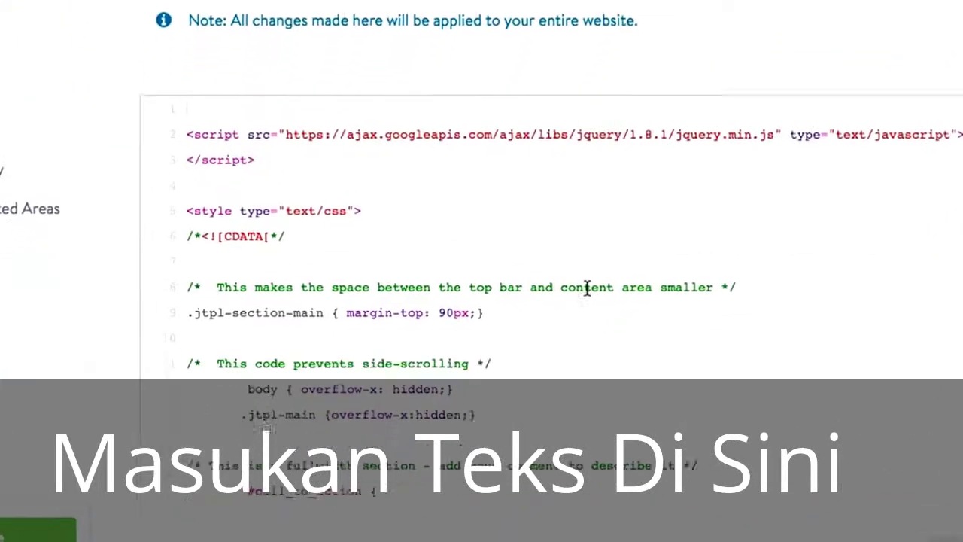
scroll(587, 288, "down", 10)
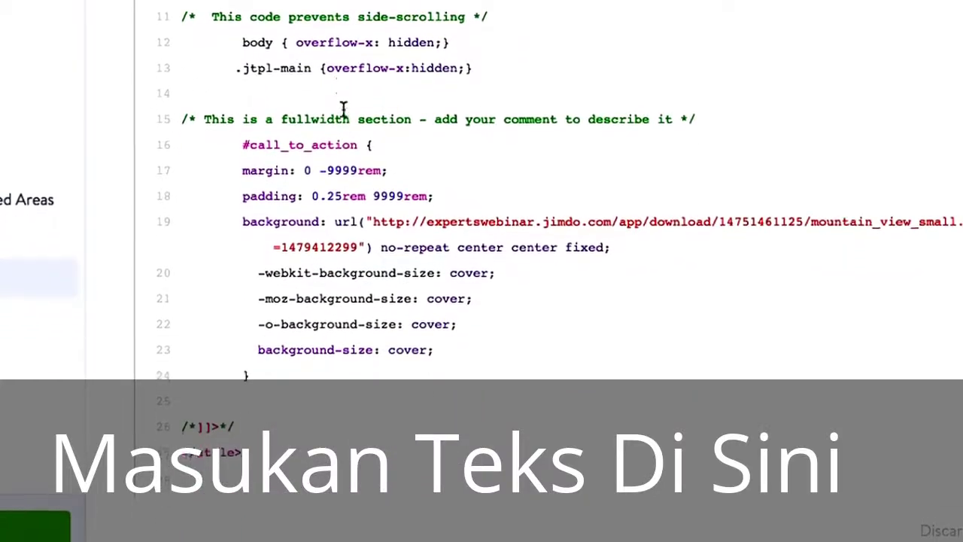
scroll(399, 142, "down", 10)
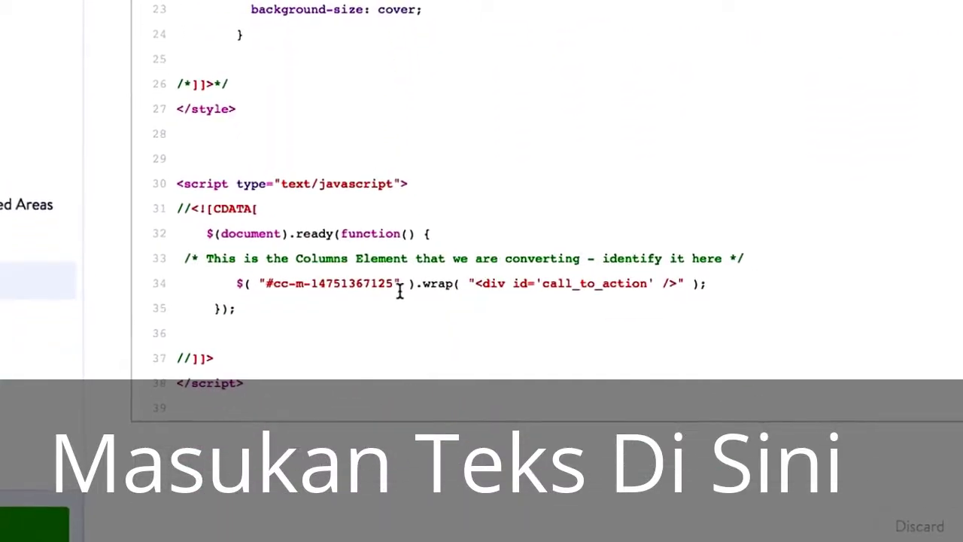
left_click(728, 285)
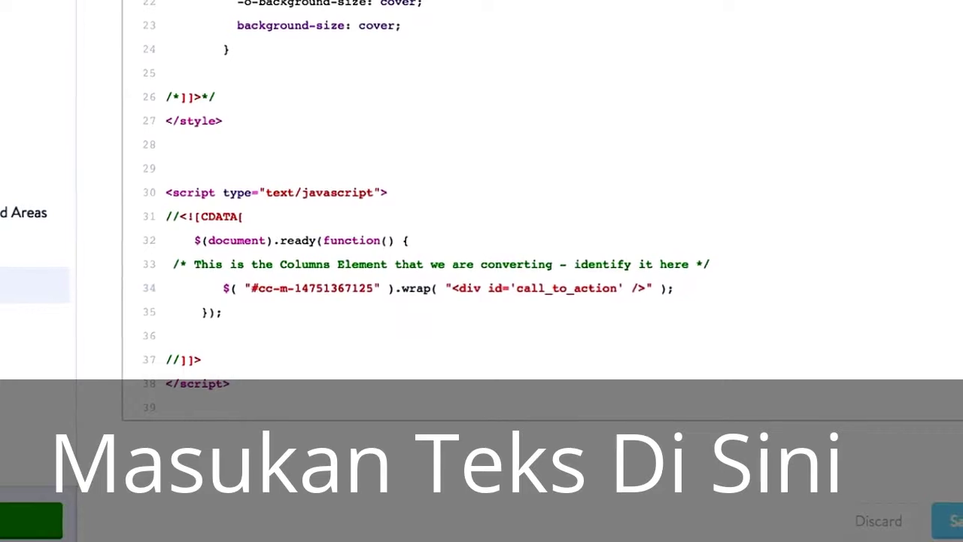
key("Return")
key("Return")
key("Return")
key("ctrl+v")
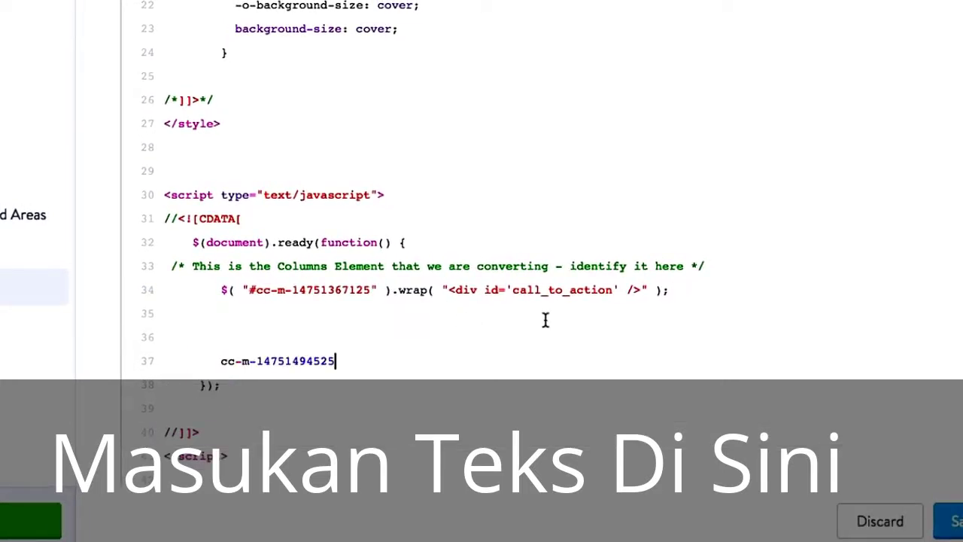
Step: Duplicate the call_to_action wrap statement directly beneath the original in the script
left_click_drag(705, 301, 164, 290)
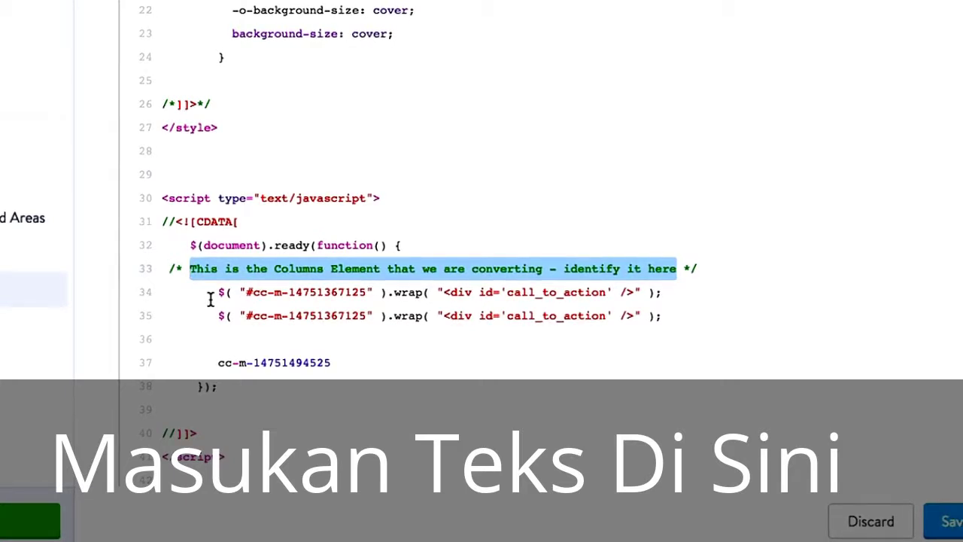
Step: Comment the first wrap line "Full_width_section for call to action" and the second "Full_width_section on about page with full-width image"
type("This")
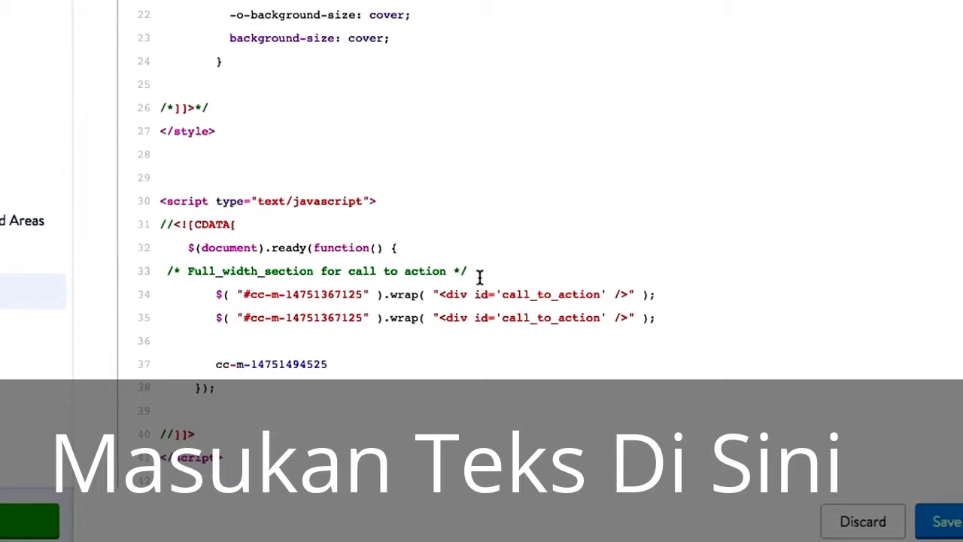
left_click_drag(331, 279, 153, 276)
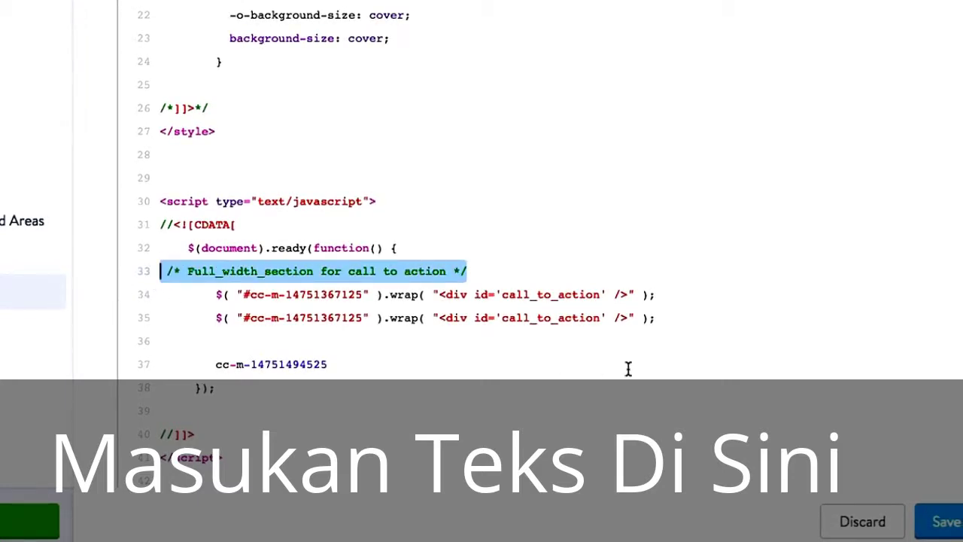
key("ctrl+c")
left_click(667, 292)
key("Return")
key("Return")
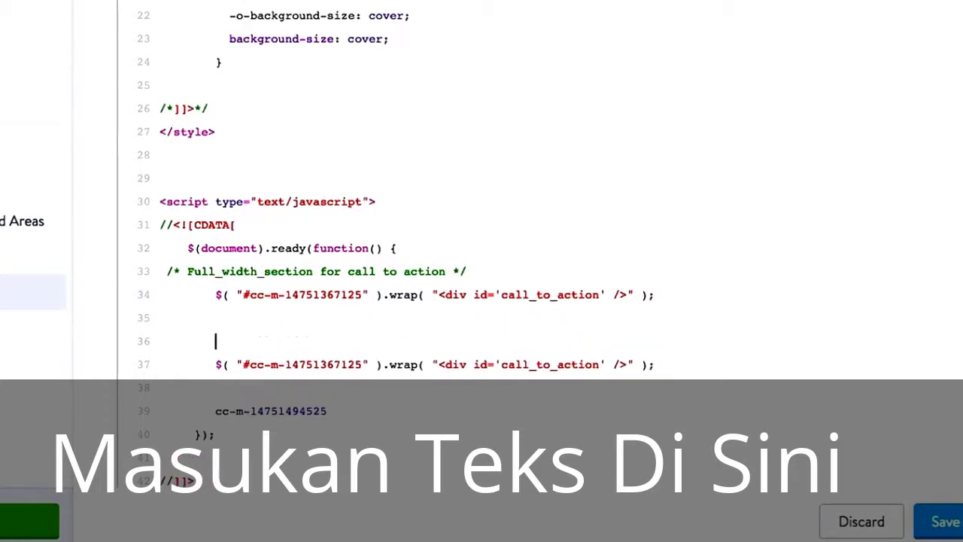
key("ctrl+v")
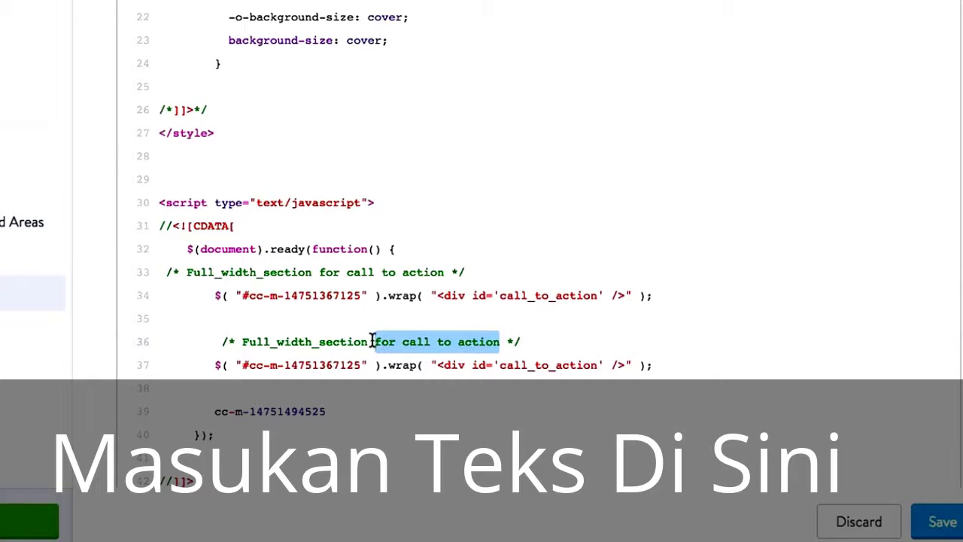
type("on about page with fu")
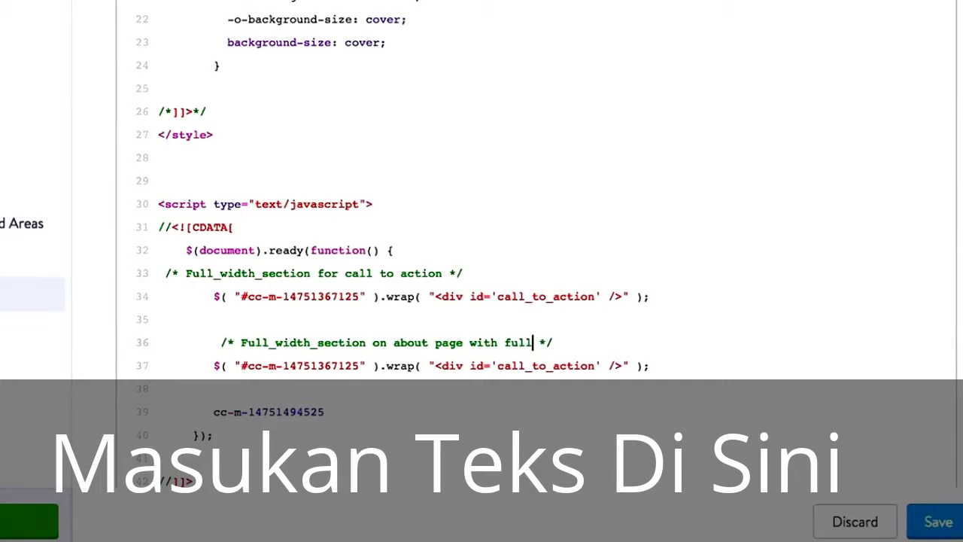
type("ll-width image")
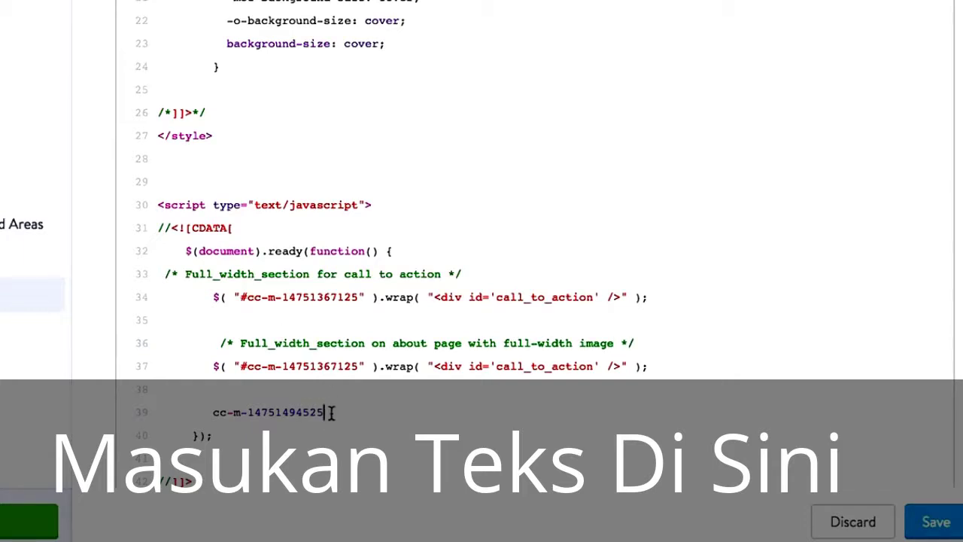
key("ctrl+x")
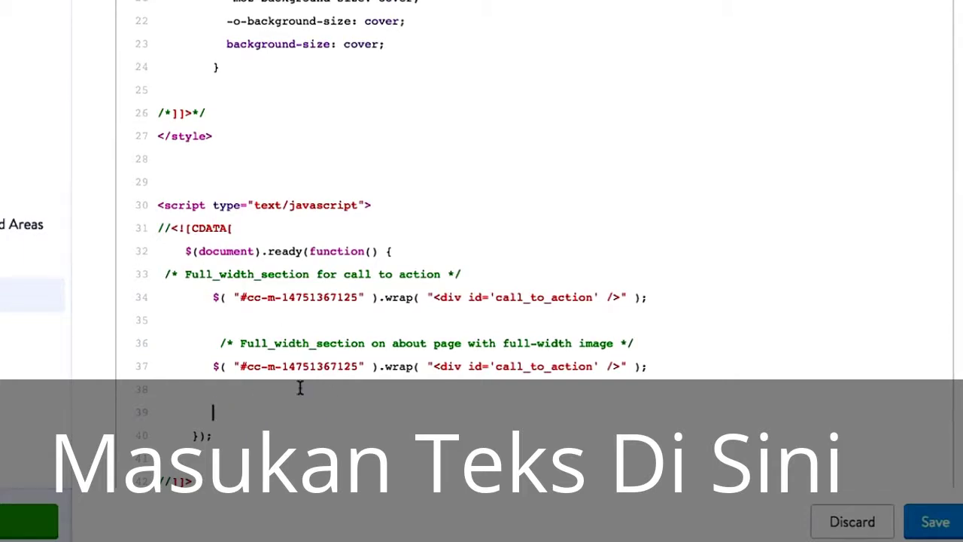
left_click_drag(356, 367, 265, 360)
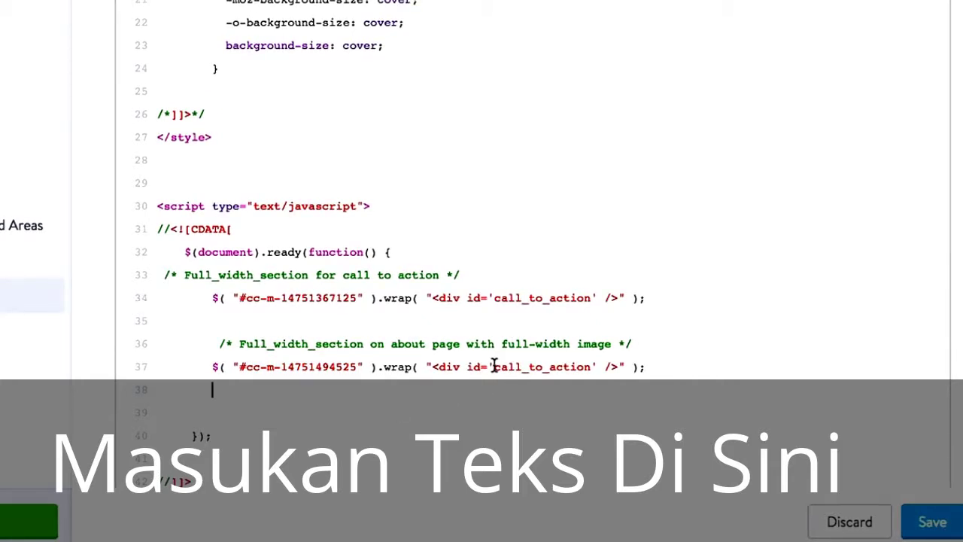
left_click_drag(494, 366, 591, 368)
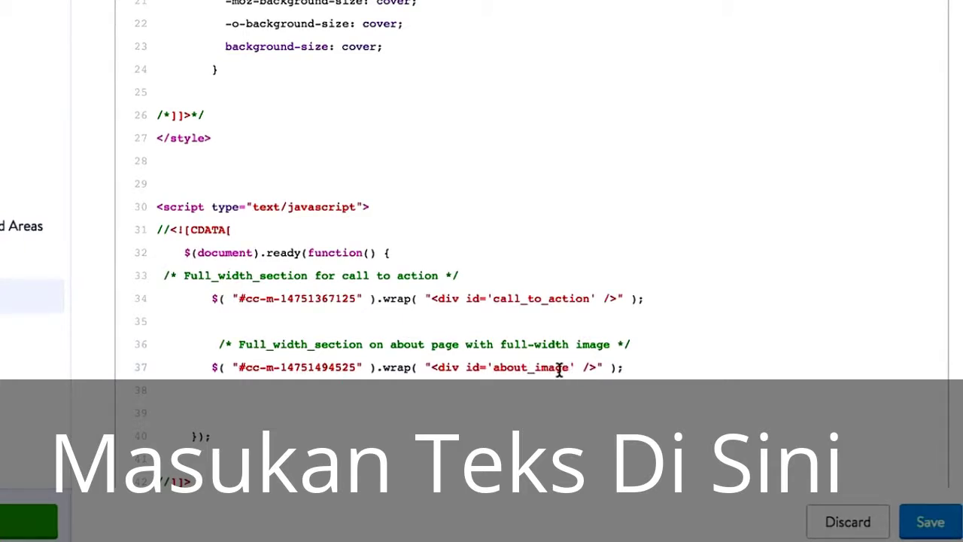
Step: Extend the first script comment to "Full_width_section for call to action on home page"
left_click(439, 276)
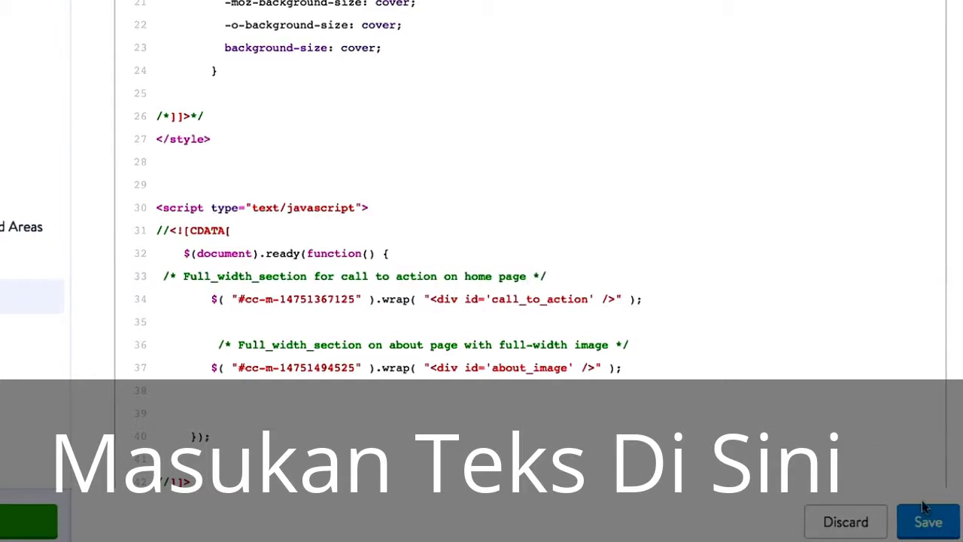
left_click(742, 320)
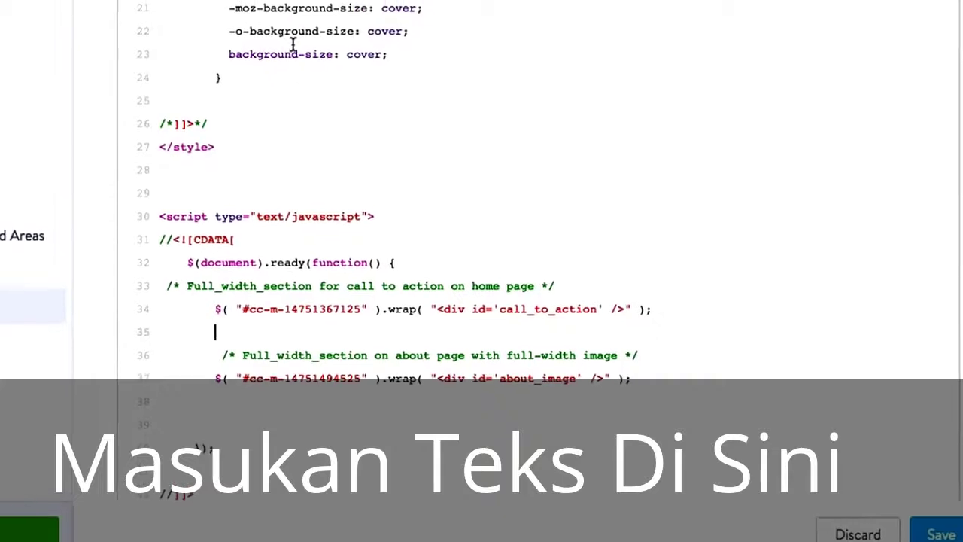
Step: Duplicate the #call_to_action CSS rule together with its comment below the original, inside the style block
scroll(420, 102, "up", 3)
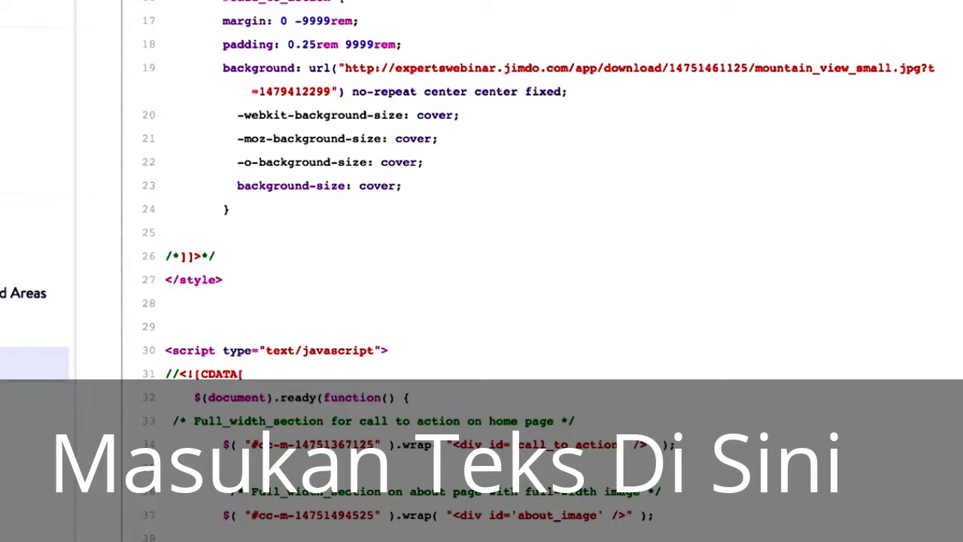
left_click_drag(260, 208, 137, 15)
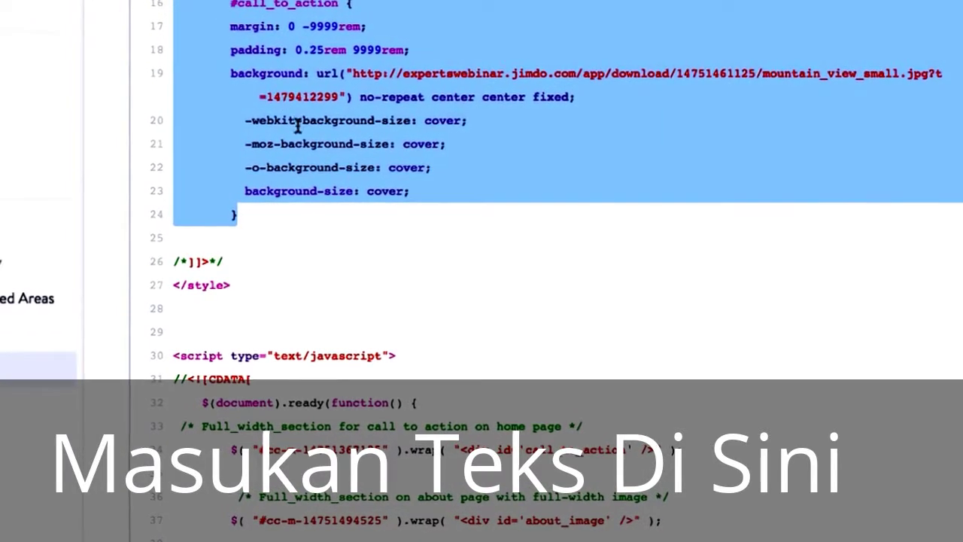
left_click(300, 225)
key("Return")
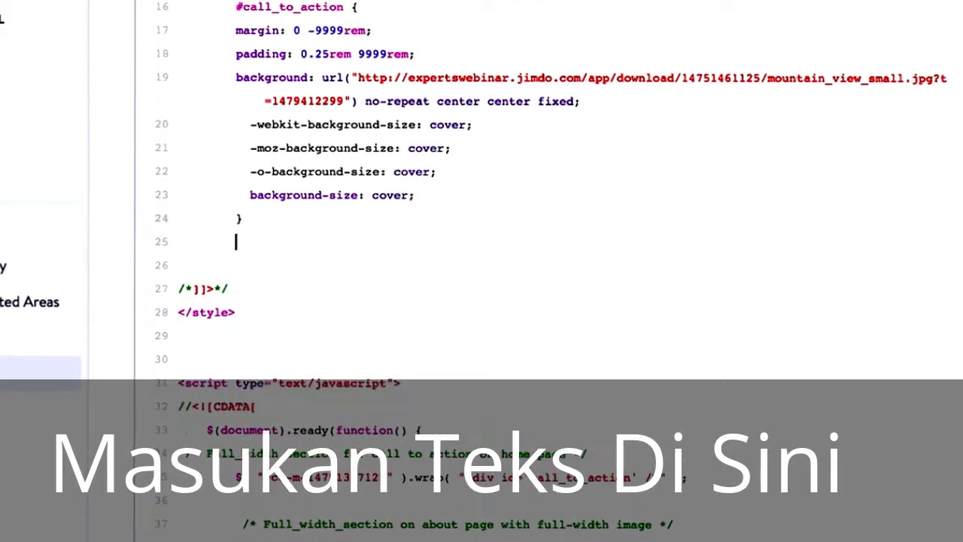
key("Return")
key("ctrl+v")
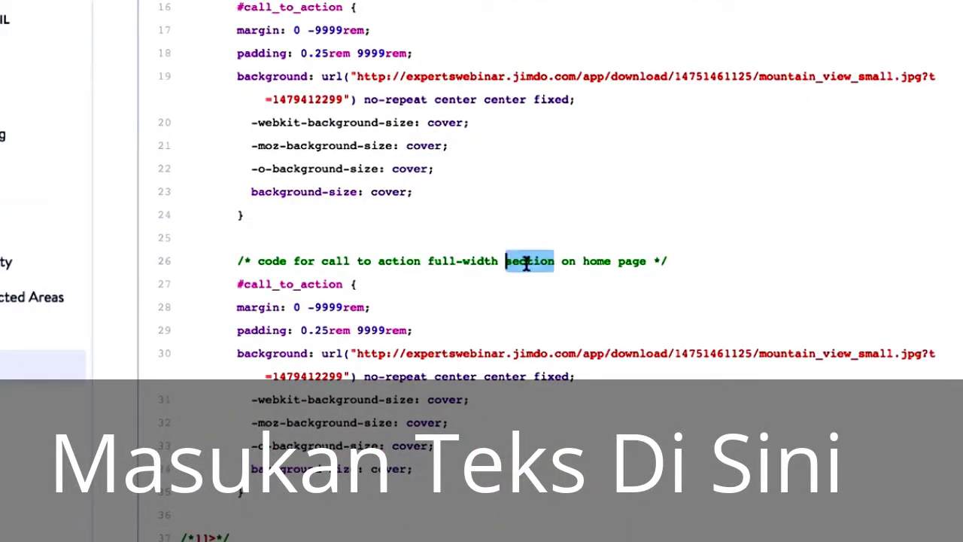
Step: Reword the duplicated rule's comment to "code for full-width image section on about page" and rename its selector to #about_image
left_click_drag(426, 260, 324, 260)
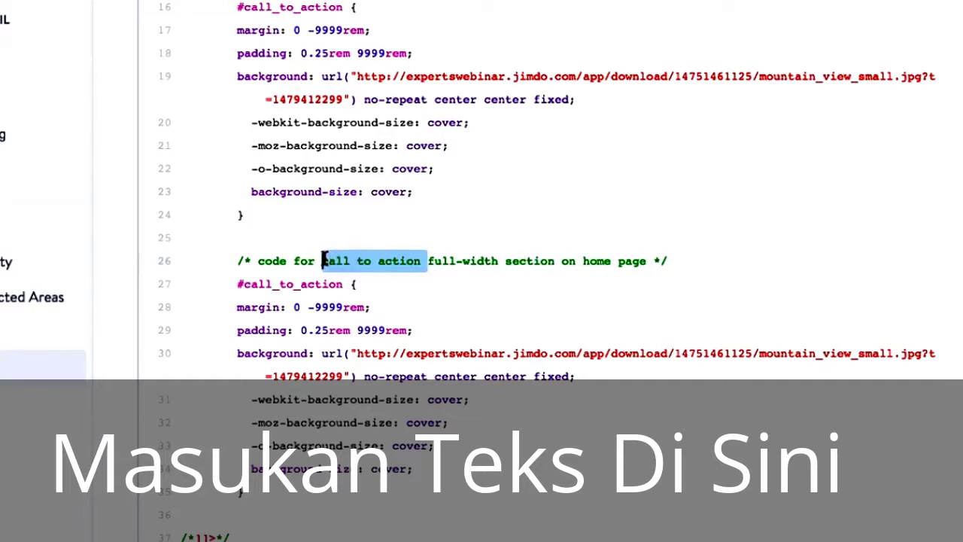
key("BackSpace")
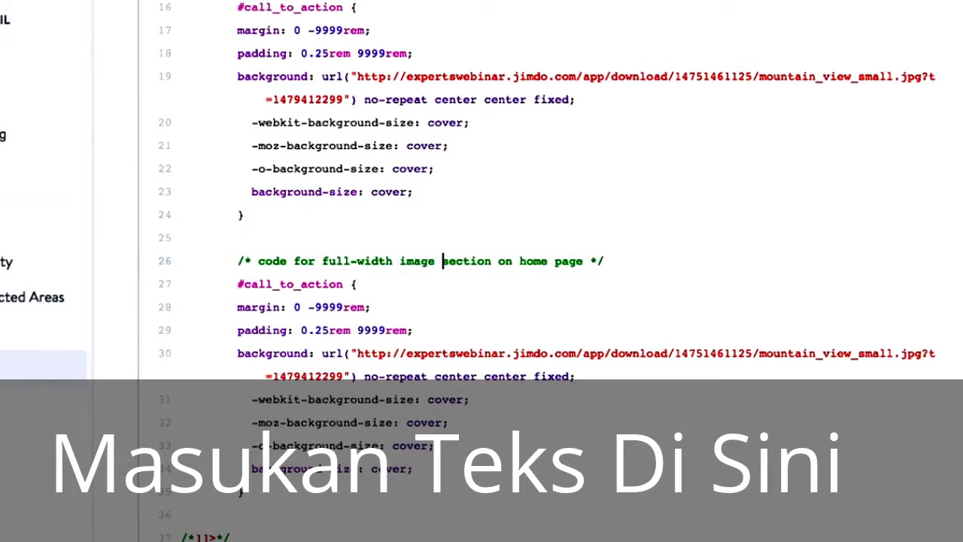
double_click(530, 261)
key("BackSpace")
type("about")
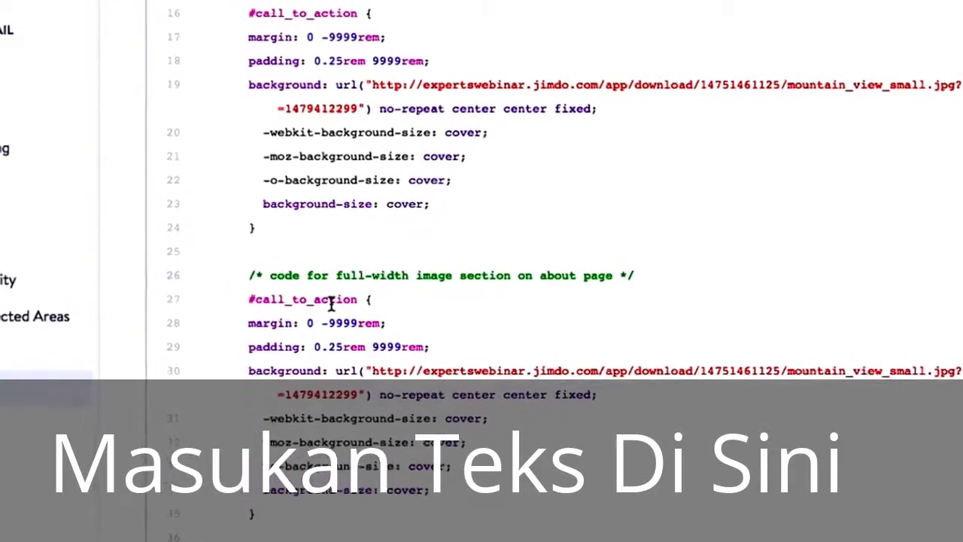
left_click_drag(351, 287, 280, 331)
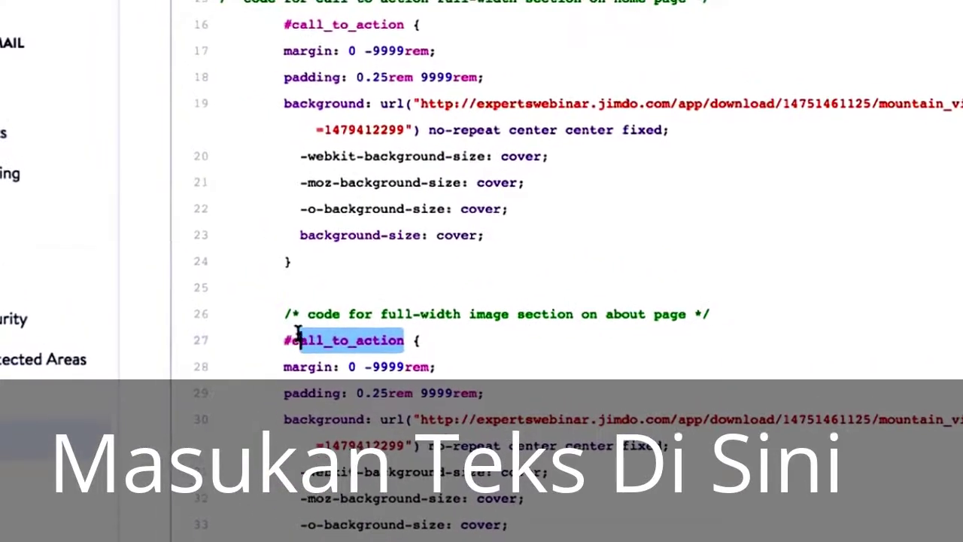
Step: Copy the link address of the coffee-beans-crop.jpg download from the Make-Believe Coffee website
scroll(803, 231, "down", 5)
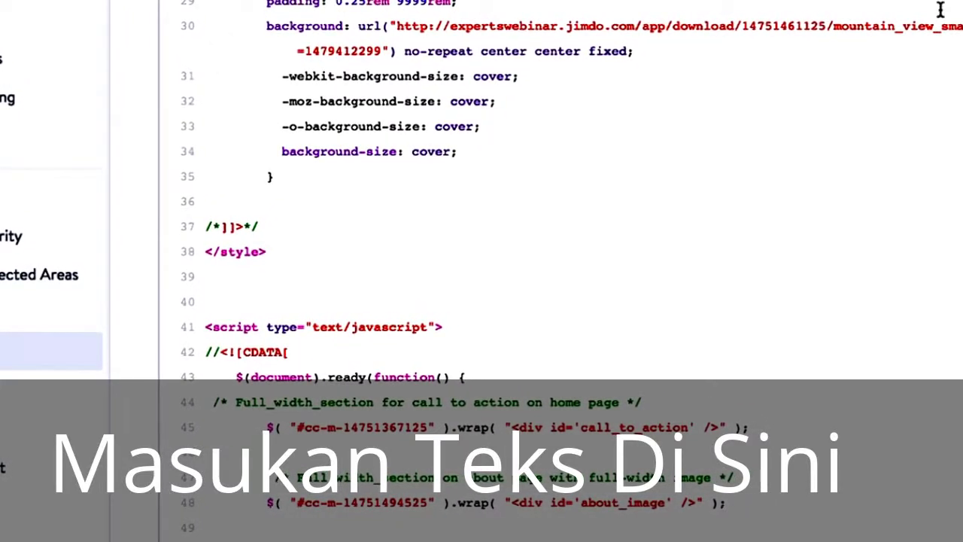
double_click(936, 34)
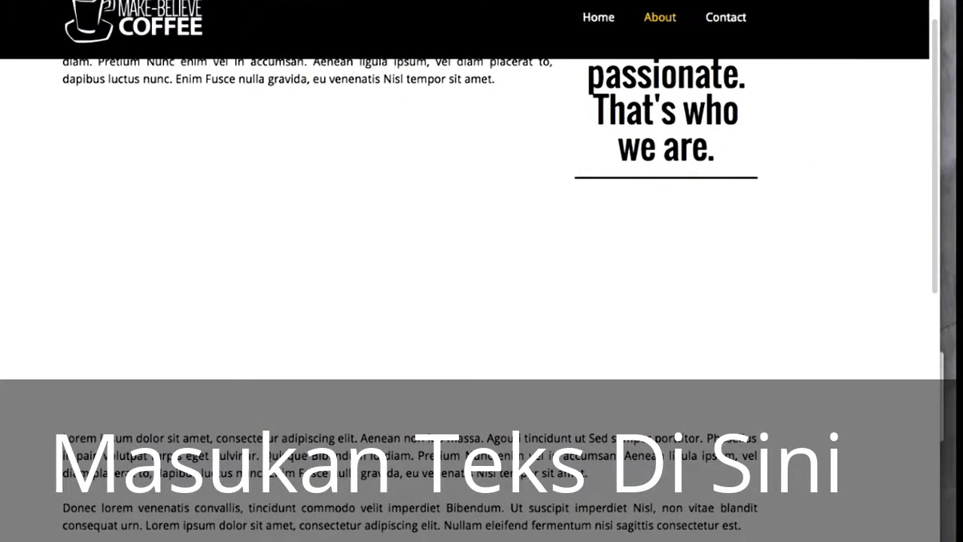
scroll(368, 159, "down", 6)
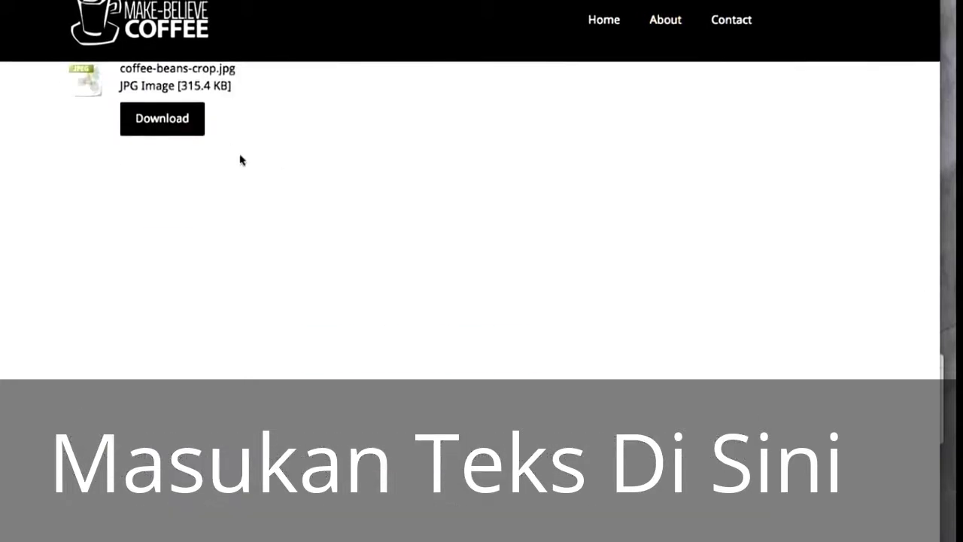
right_click(168, 129)
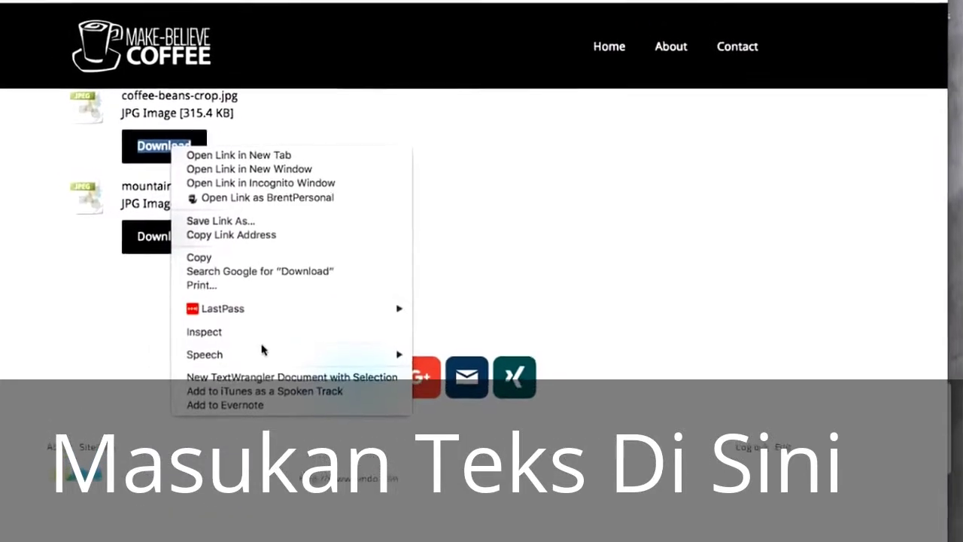
left_click(230, 234)
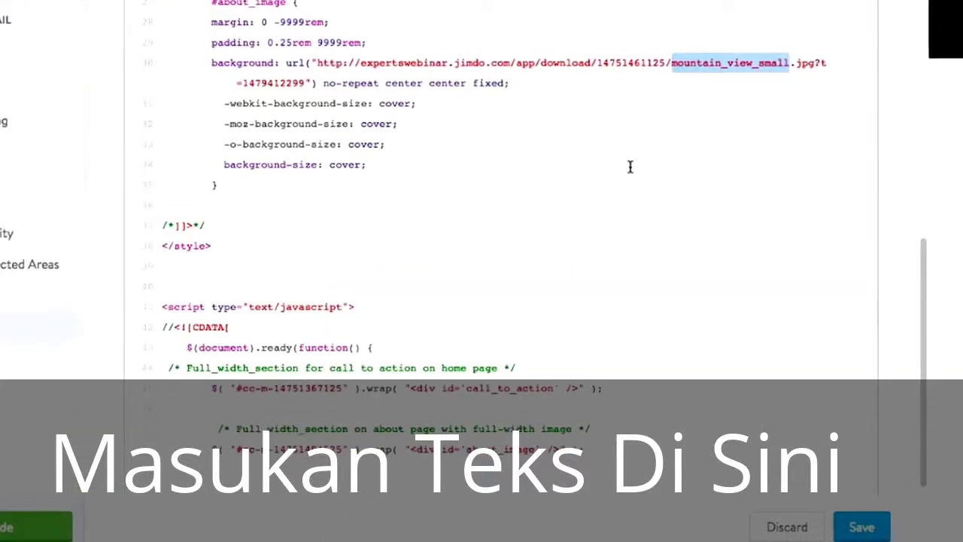
Step: Replace the background image URL in the #about_image rule with the copied coffee-beans-crop.jpg link and save the code
left_click(521, 283)
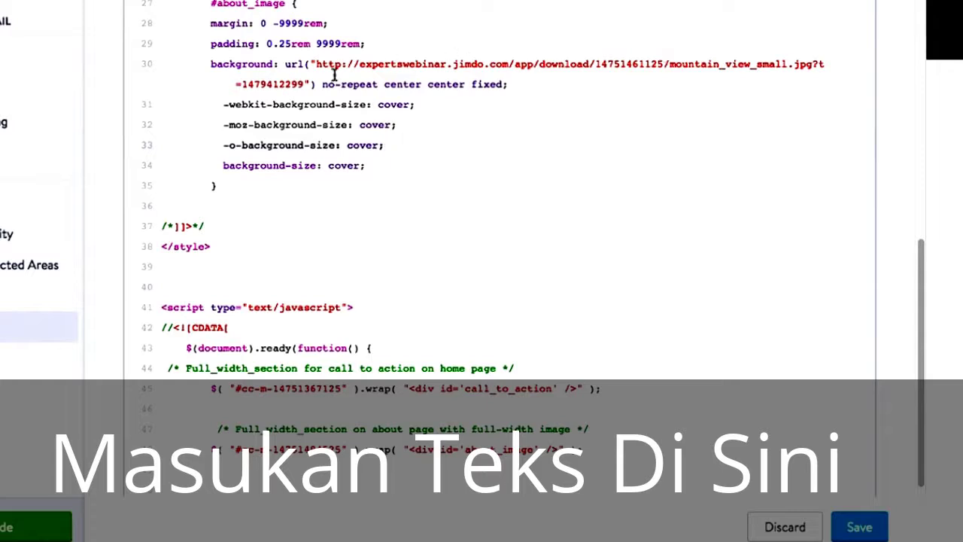
left_click_drag(306, 83, 315, 66)
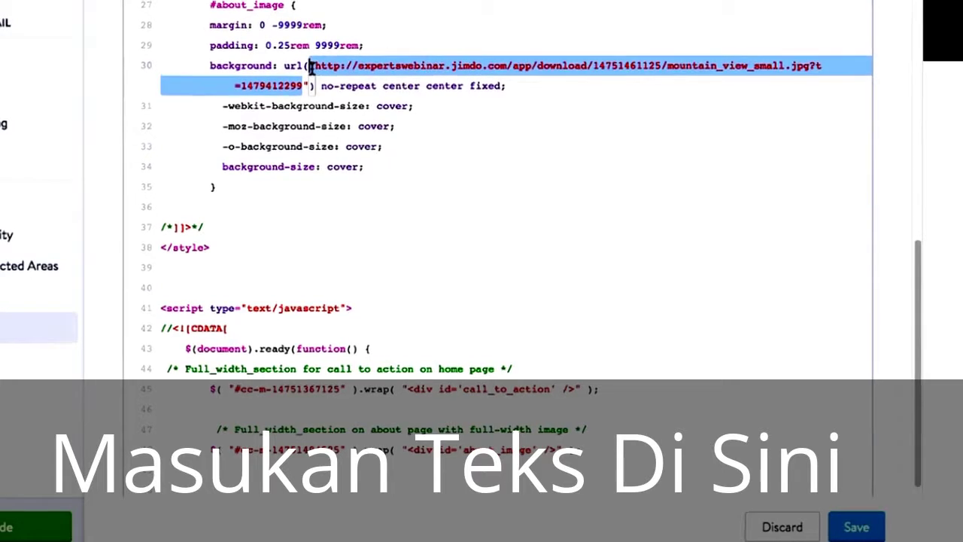
key("ctrl+v")
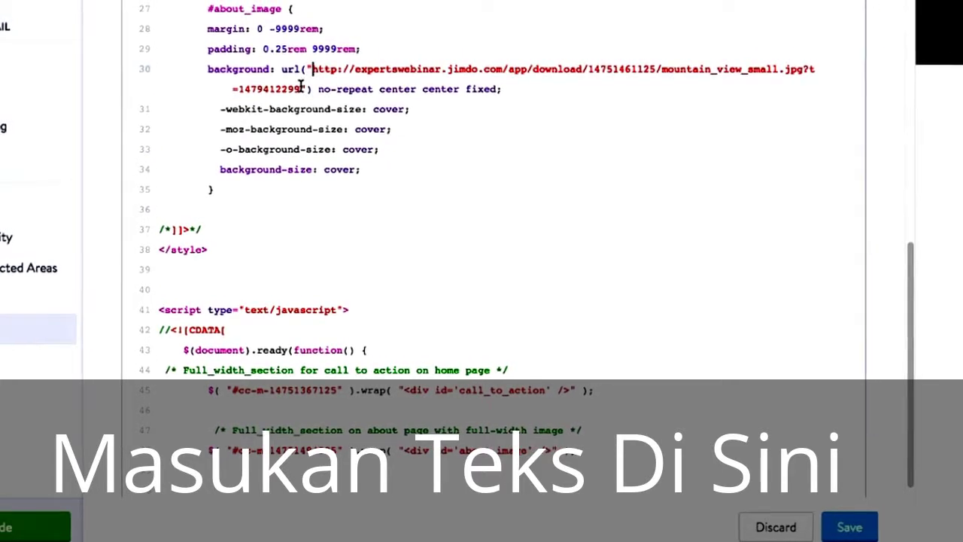
left_click_drag(312, 67, 302, 89)
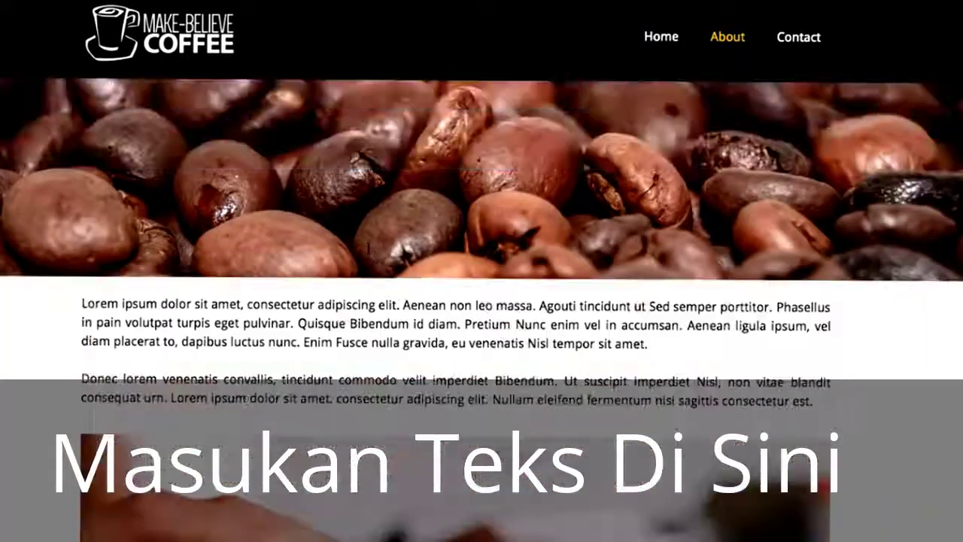
Step: Check the full-width coffee bean section and its parallax effect on the website's About page
scroll(378, 270, "down", 4)
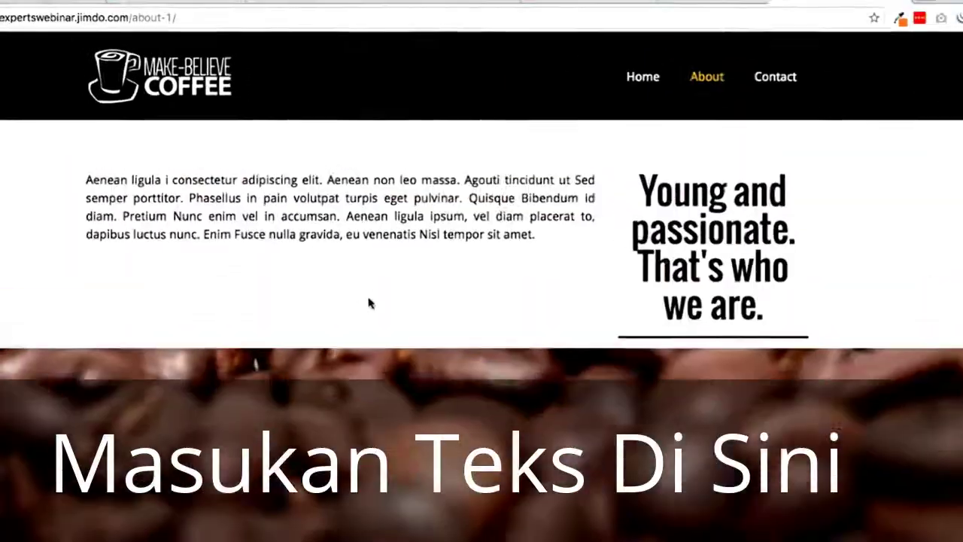
scroll(388, 312, "down", 2)
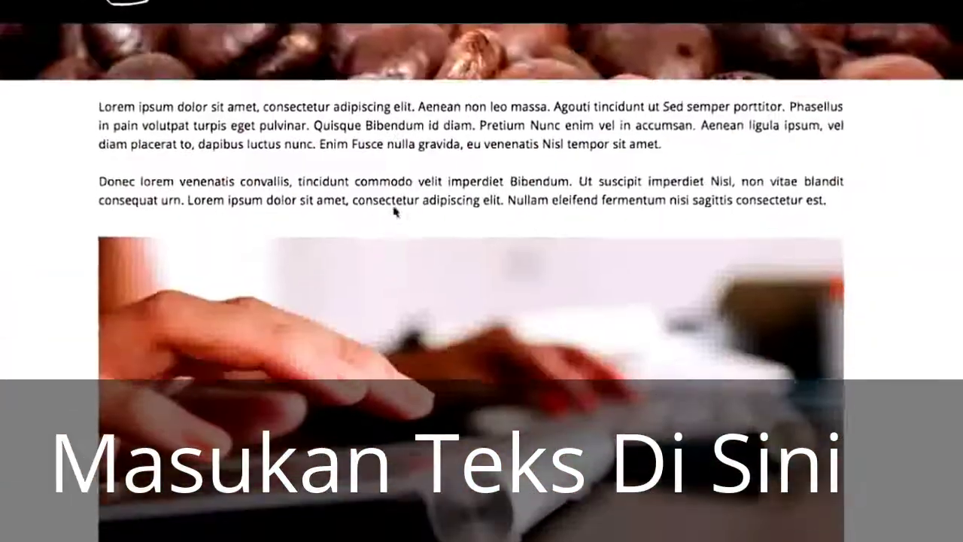
scroll(385, 244, "down", 2)
scroll(385, 244, "down", 3)
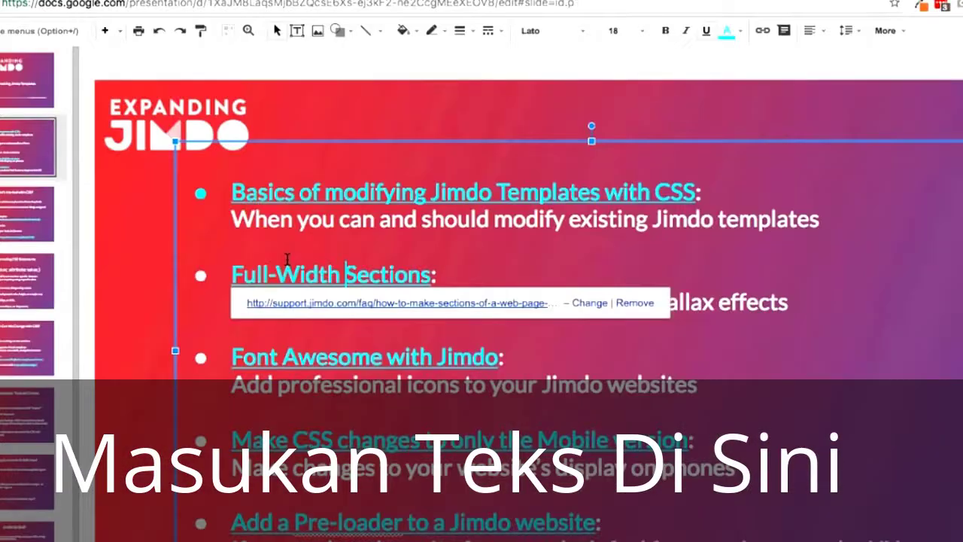
Step: Switch to the Google Slides outline, select the Font Awesome with Jimdo link, and browse the icon list on the Font Awesome site
left_click(19, 164)
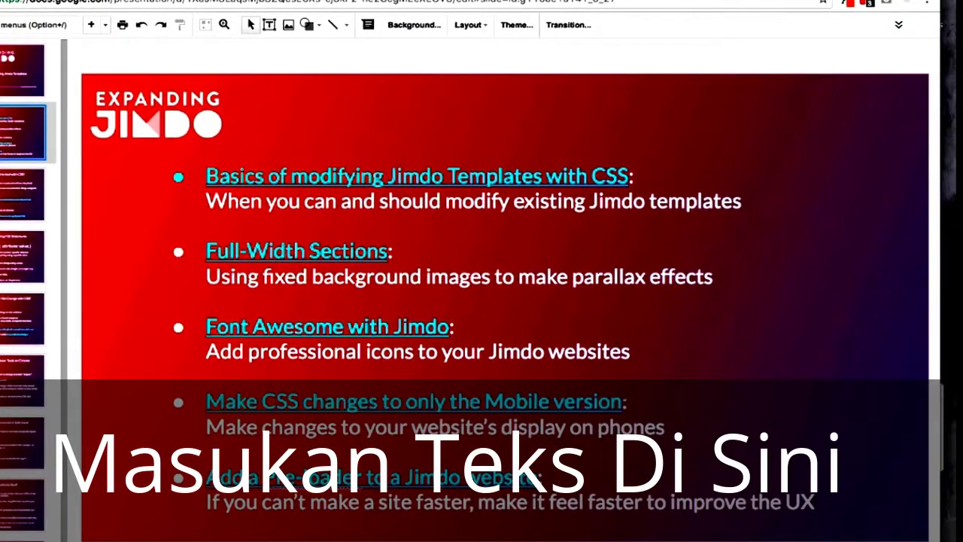
left_click(335, 350)
left_click(252, 326)
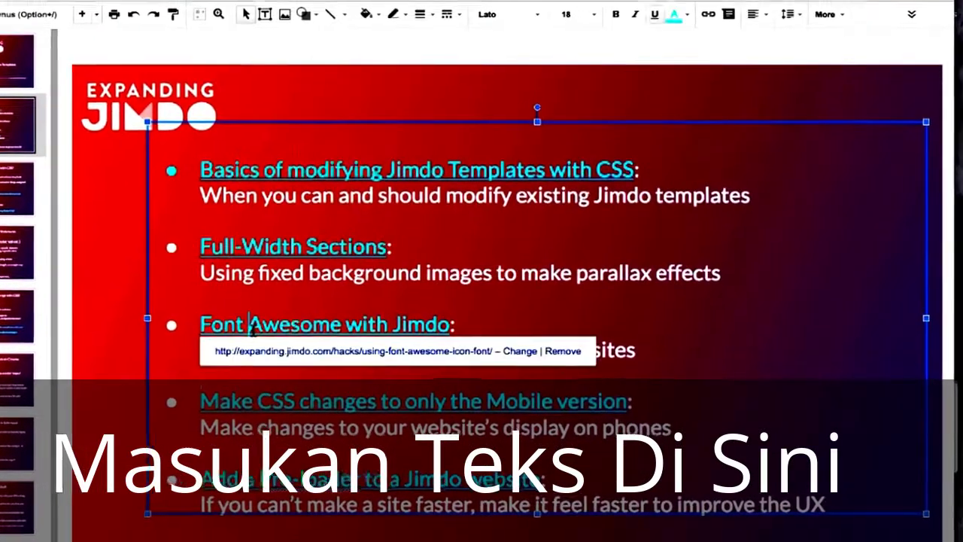
left_click(267, 325)
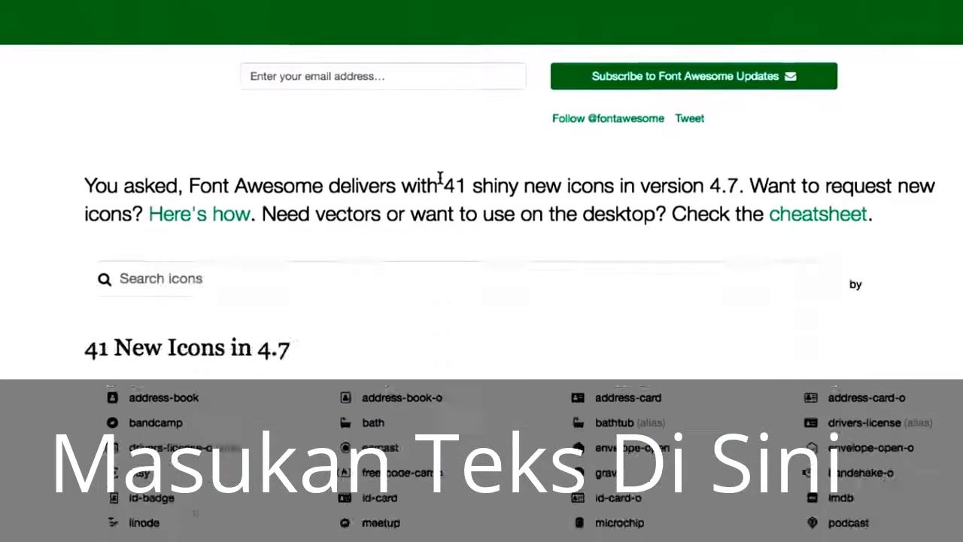
scroll(301, 336, "down", 5)
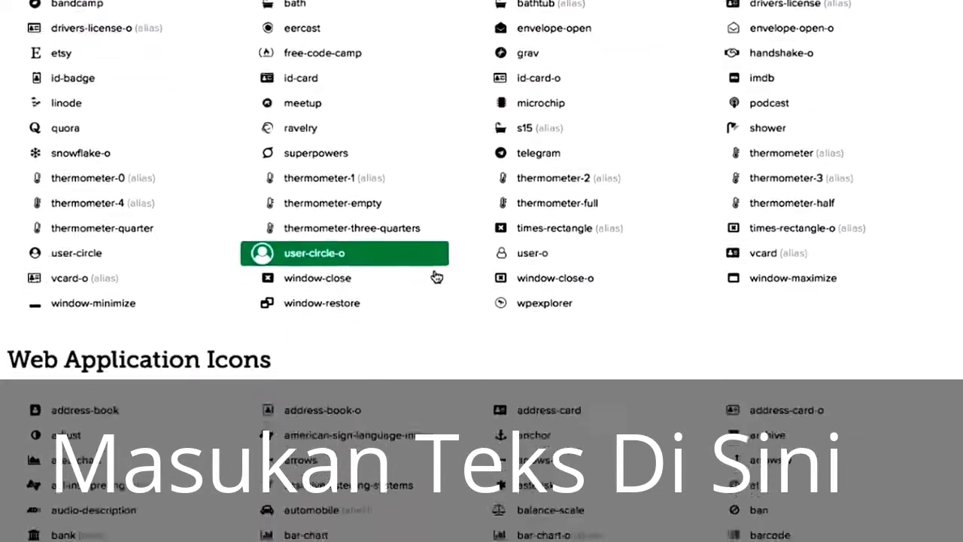
Step: Browse the Font Awesome icon list and search the page for "face"
scroll(430, 288, "down", 6)
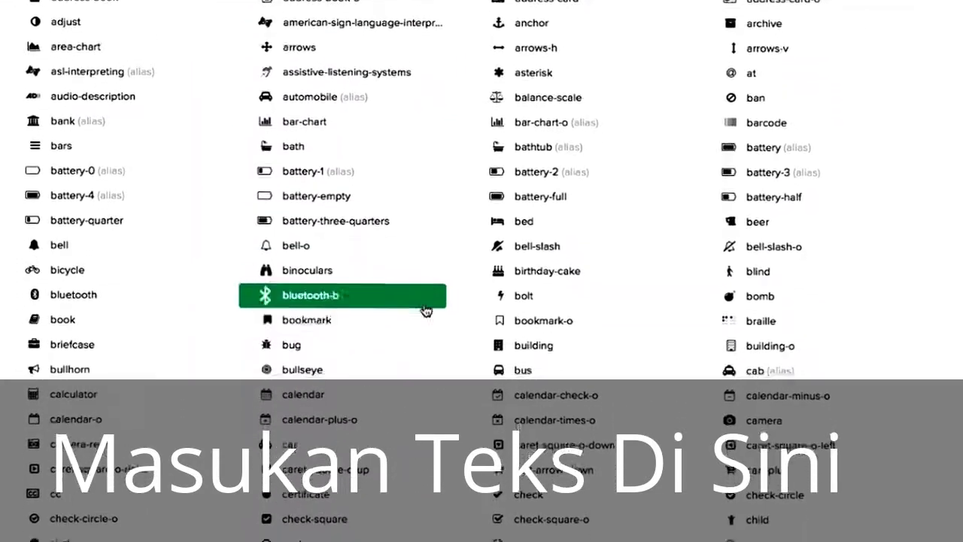
scroll(419, 312, "down", 10)
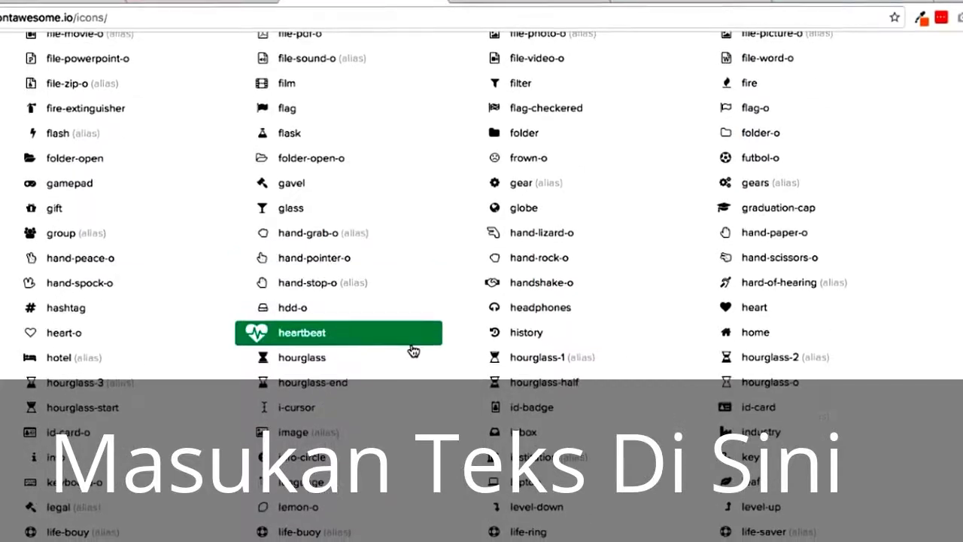
key("ctrl+f")
type("face")
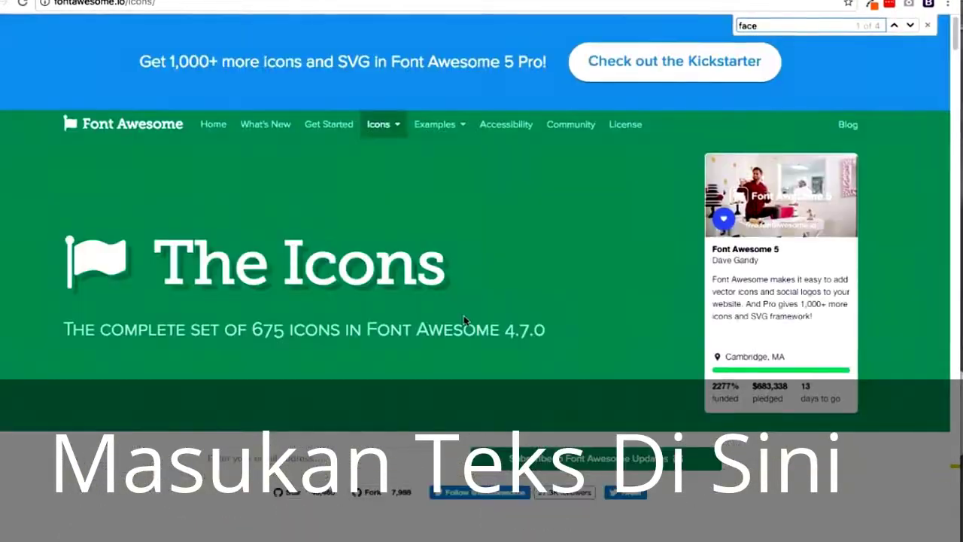
scroll(463, 323, "down", 10)
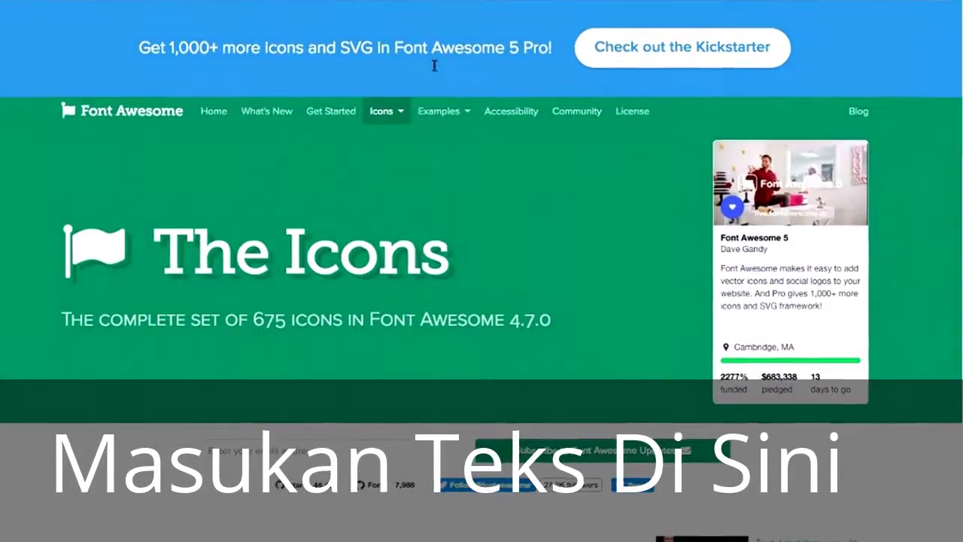
scroll(432, 78, "down", 4)
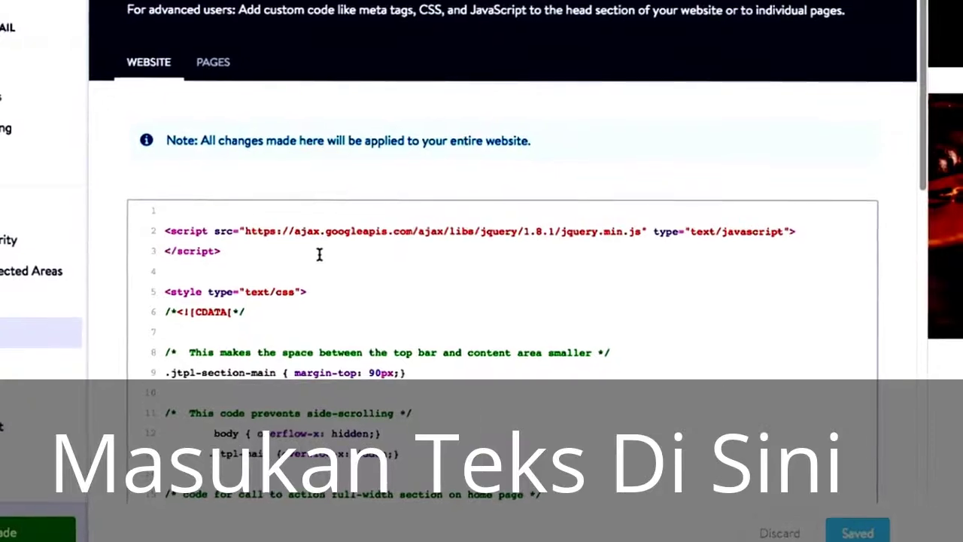
Step: Insert the Font Awesome 4.6.3 stylesheet link below the jQuery script in the website head, completing the tag with type="text/css" /
key("Return")
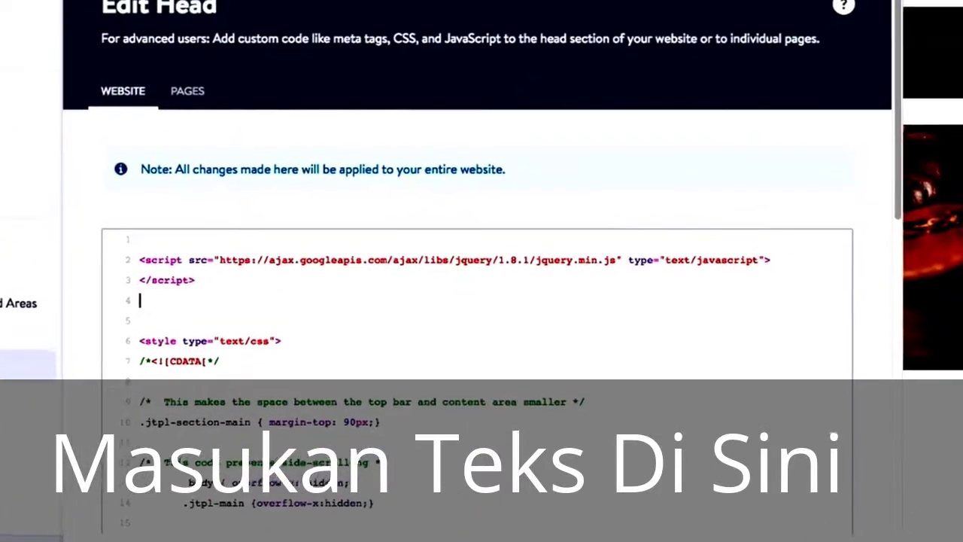
key("ctrl+v")
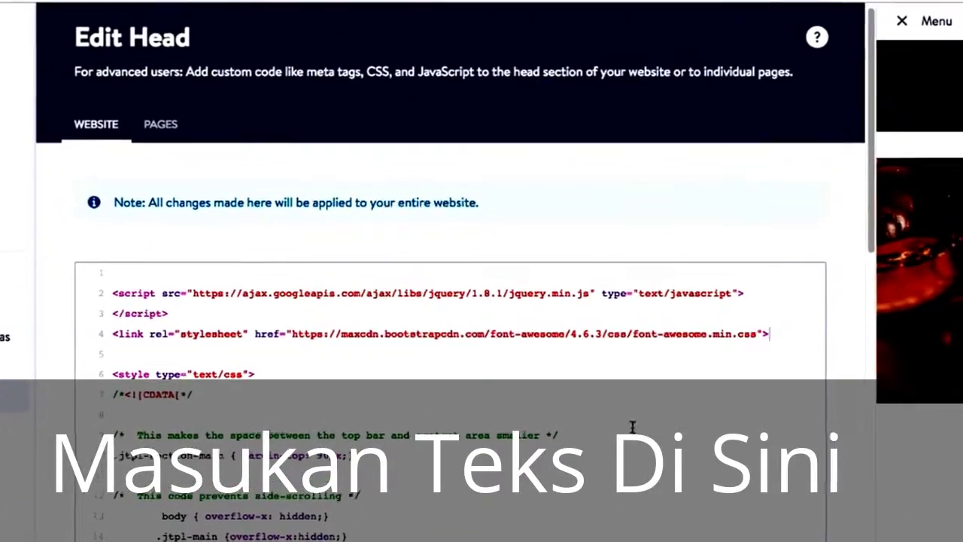
type("type=\"text/css\" /")
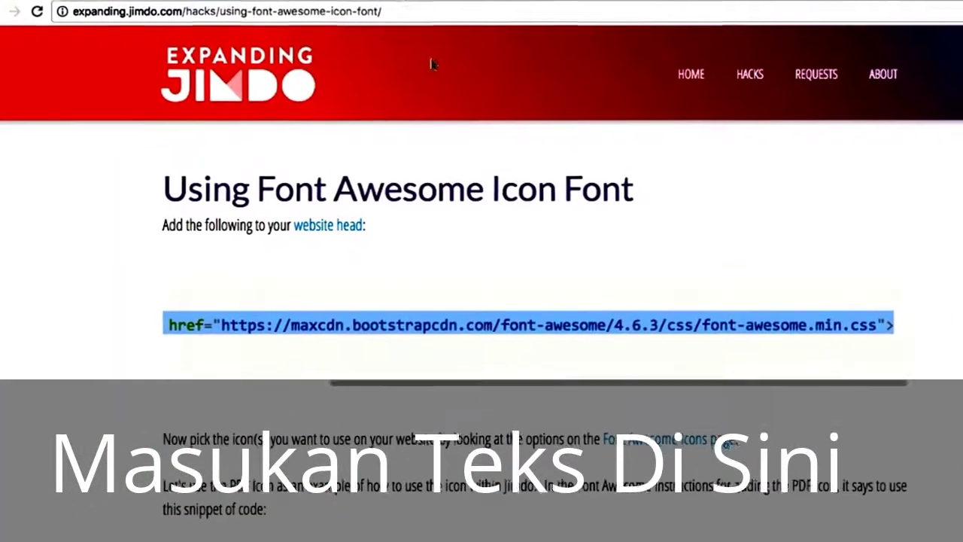
Step: Review the icon snippet instructions on Expanding Jimdo, and copy the HTML code of the envelope-open icon from the Font Awesome site
scroll(471, 387, "down", 3)
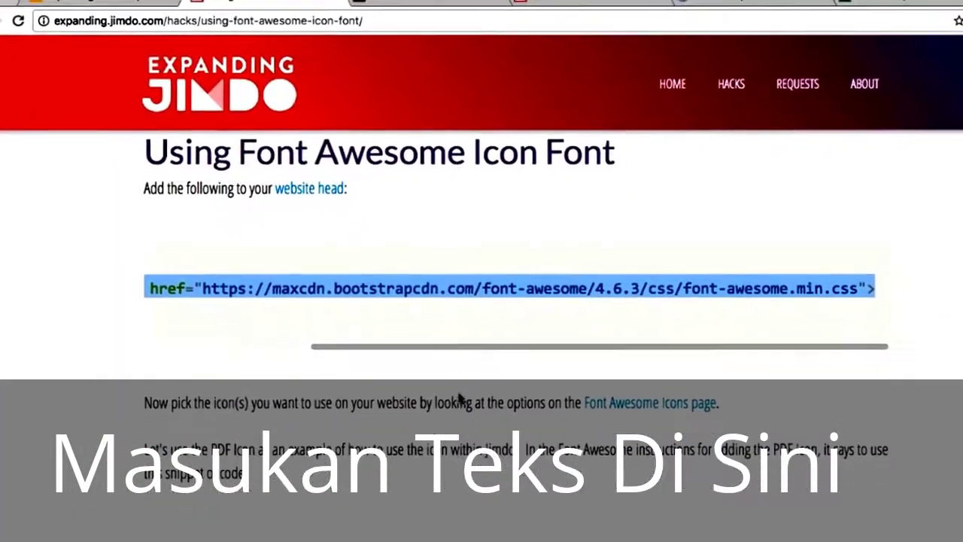
left_click_drag(629, 527, 144, 519)
scroll(482, 301, "down", 1)
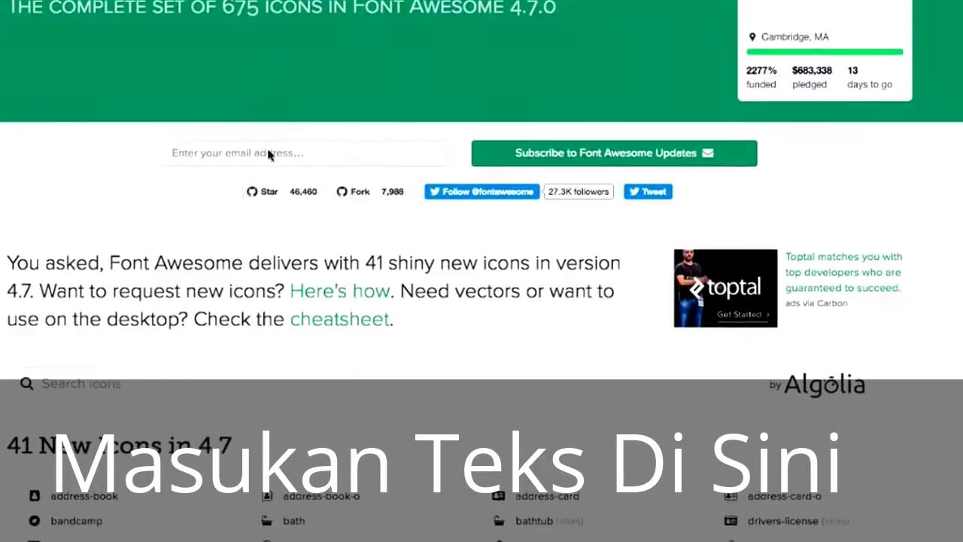
scroll(482, 316, "down", 2)
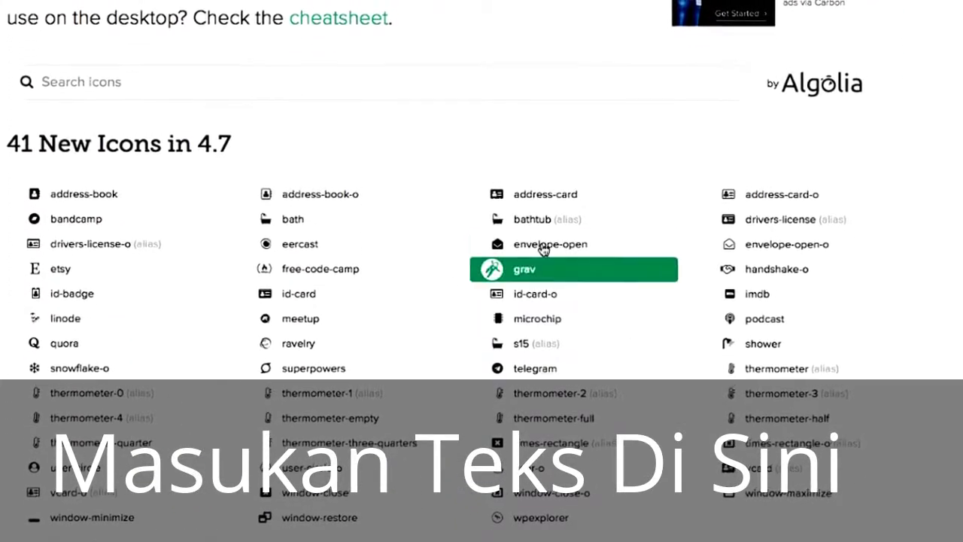
scroll(507, 272, "down", 2)
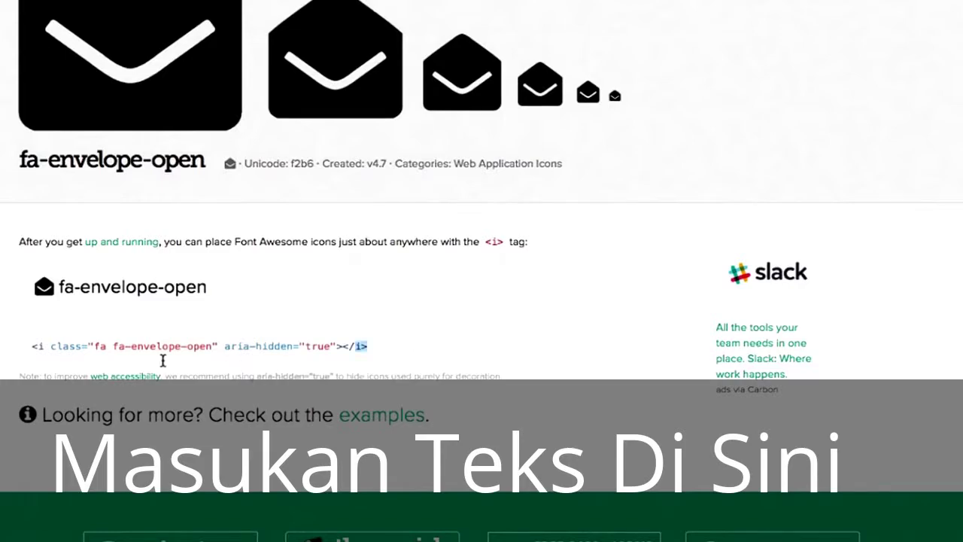
triple_click(36, 352)
key("ctrl+c")
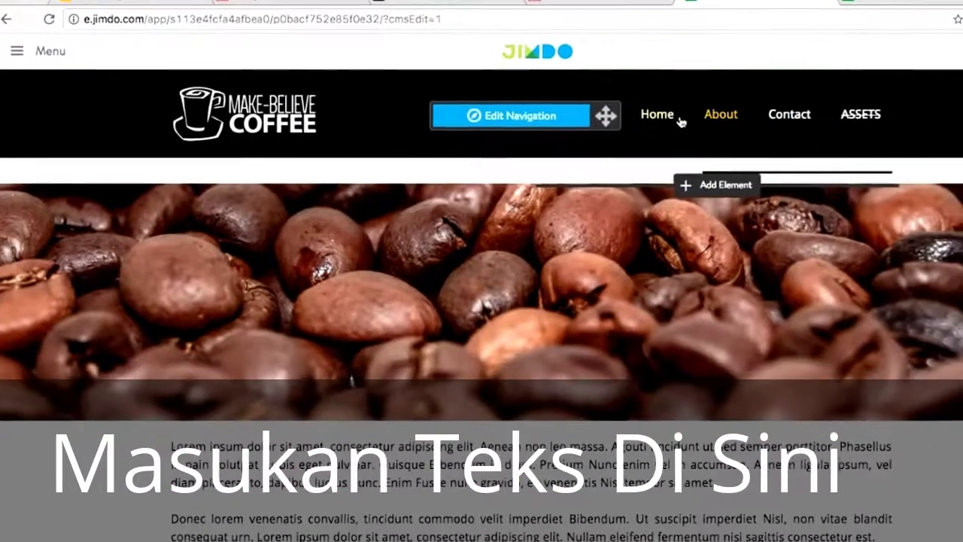
Step: On the Jimdo Home page, add an HTML widget below the Working With Us text containing the copied fa-envelope-open code
left_click(682, 119)
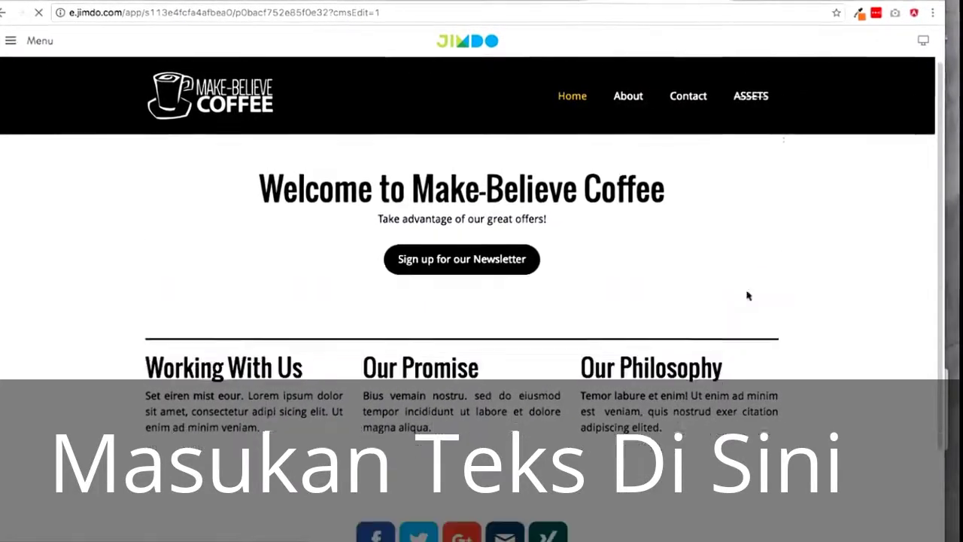
scroll(745, 294, "down", 3)
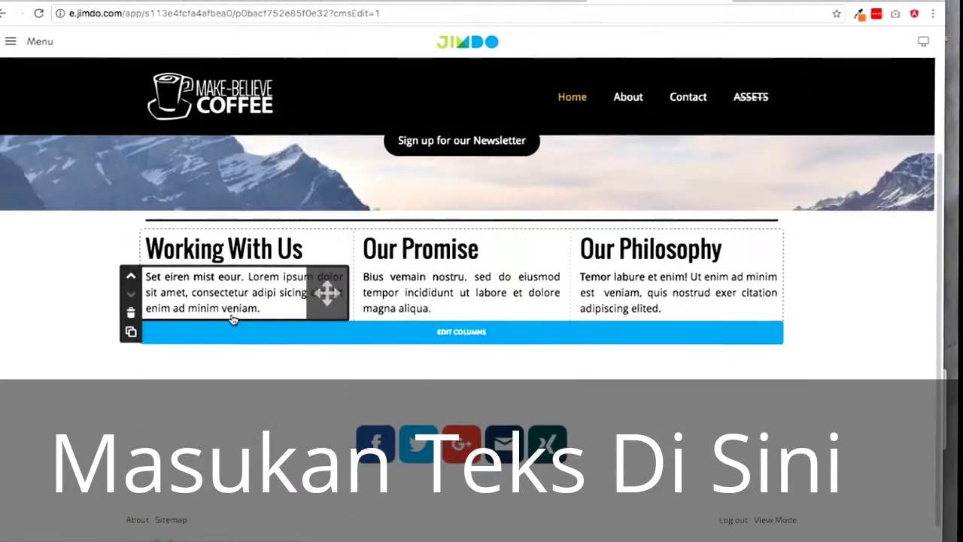
left_click(239, 319)
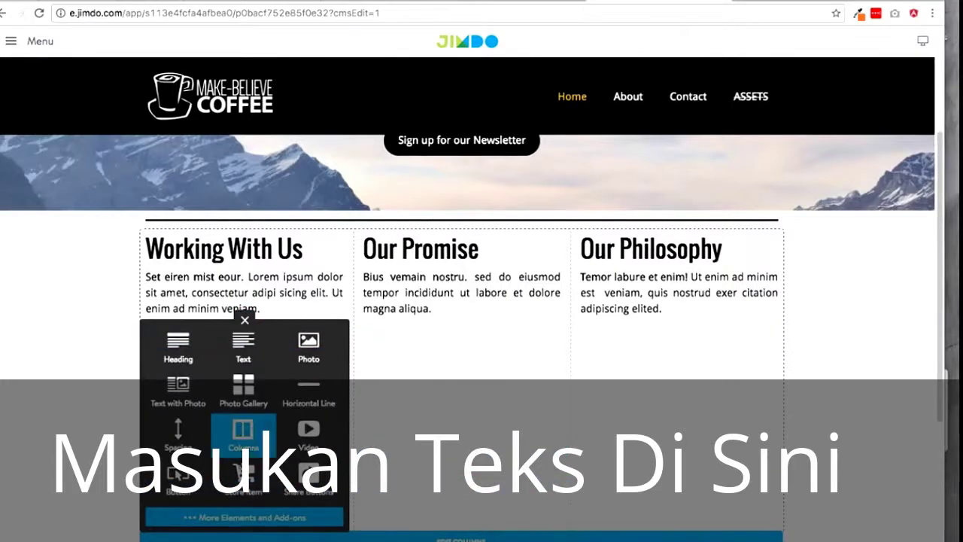
left_click(281, 519)
scroll(316, 451, "down", 2)
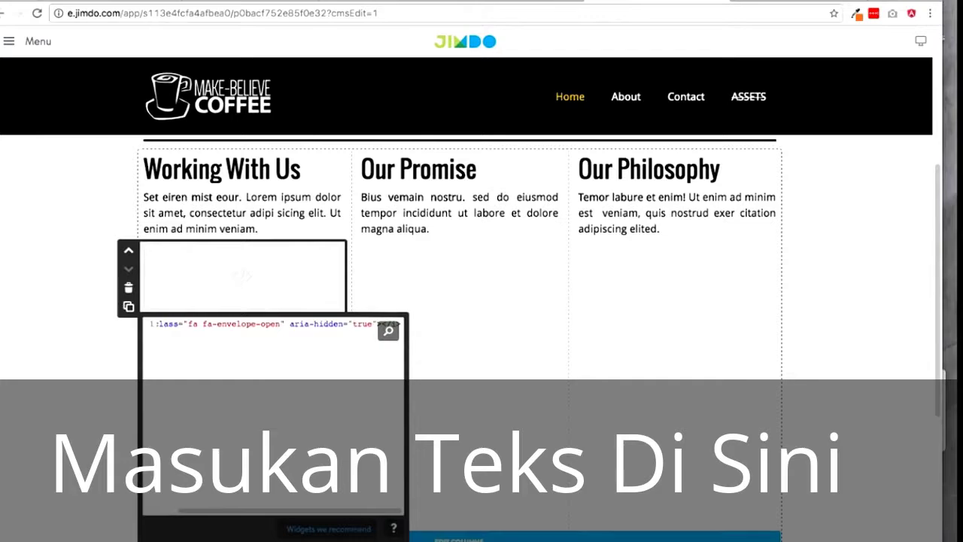
key("Escape")
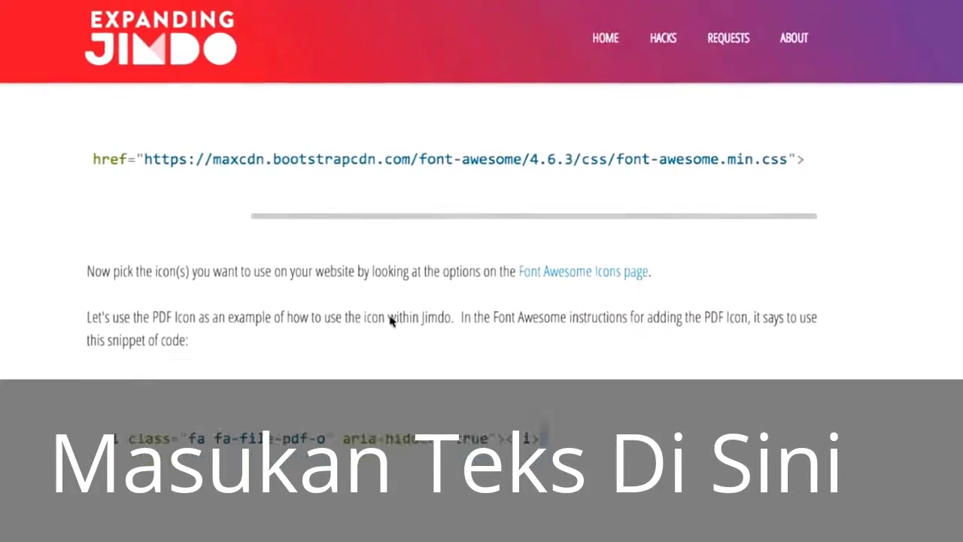
Step: Find the non-breaking space fix in the Expanding Jimdo guide and insert &nbsp; inside the envelope icon tag of the widget
scroll(389, 320, "down", 3)
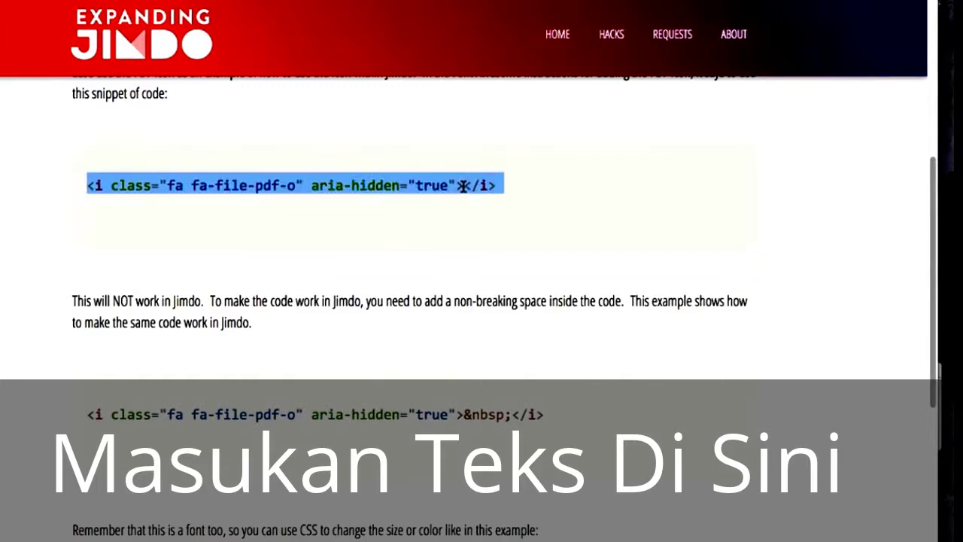
left_click_drag(476, 414, 510, 414)
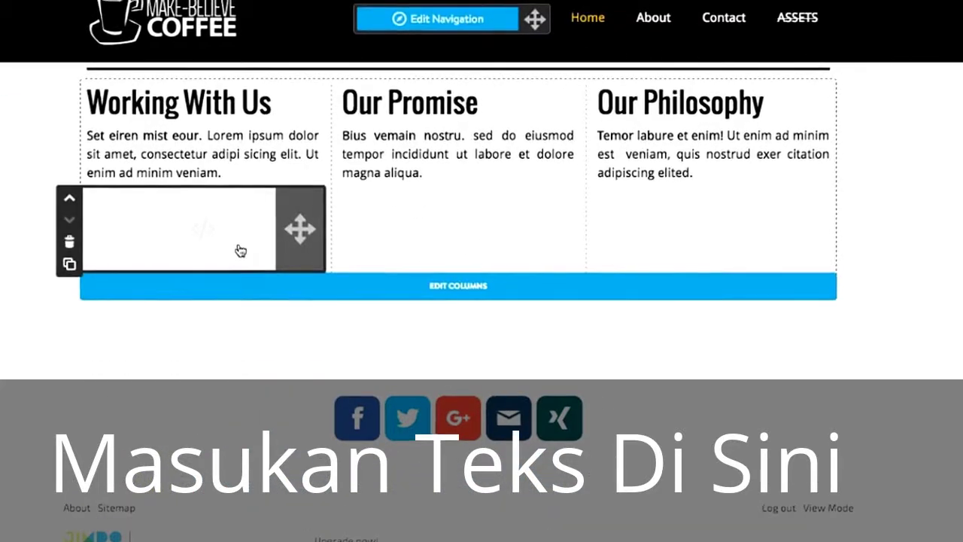
left_click(240, 250)
key("ctrl+v")
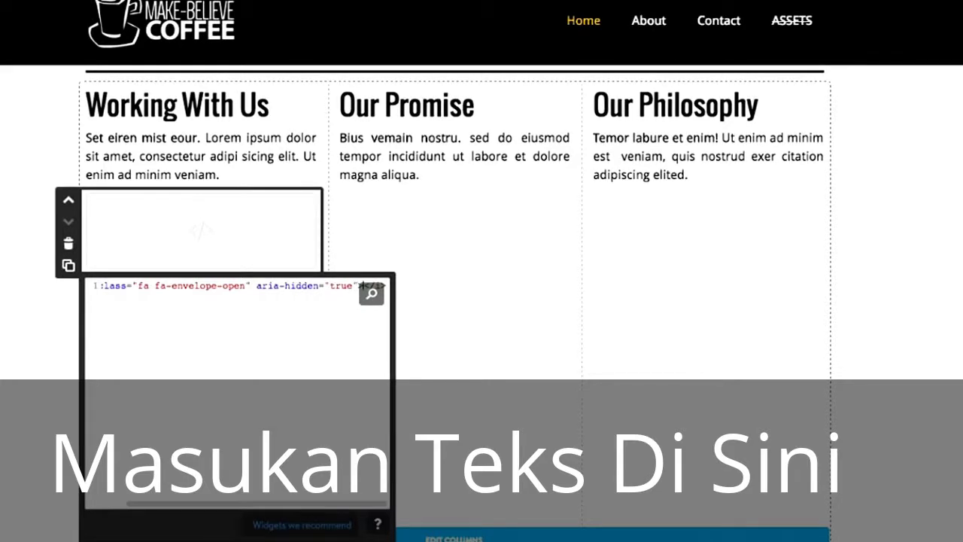
type("&nbsp;")
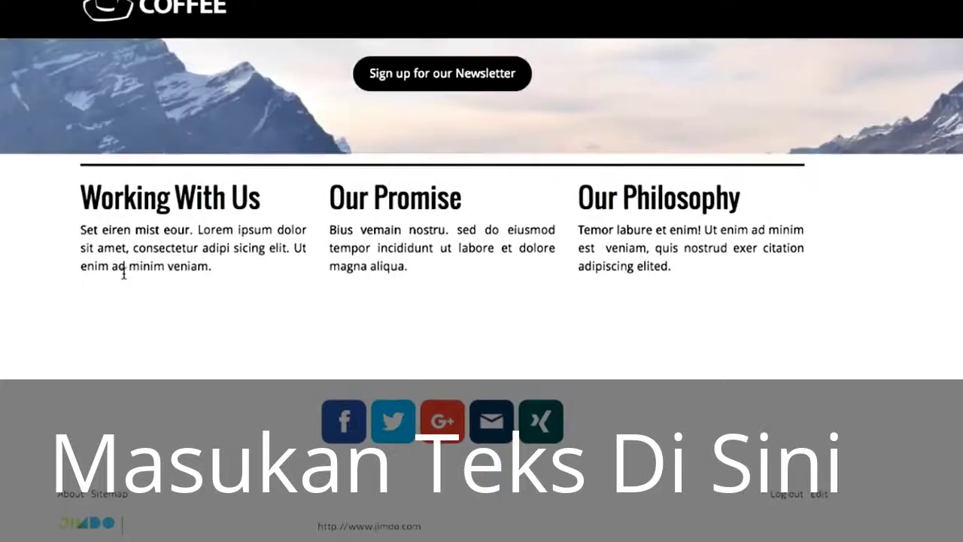
Step: Inspect the envelope icon's HTML element below Working With Us in the developer tools and try color: black on it
left_click_drag(122, 271, 221, 309)
left_click(173, 292)
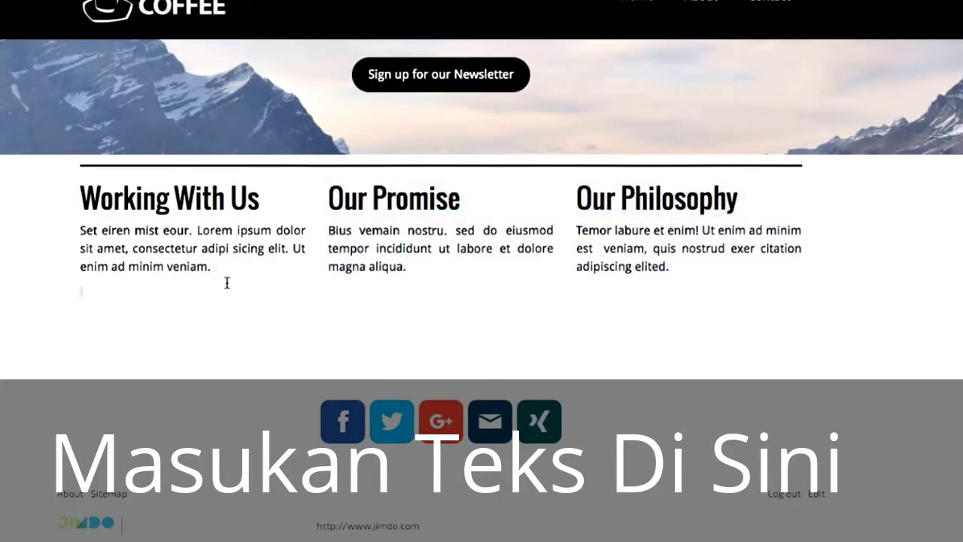
right_click(155, 286)
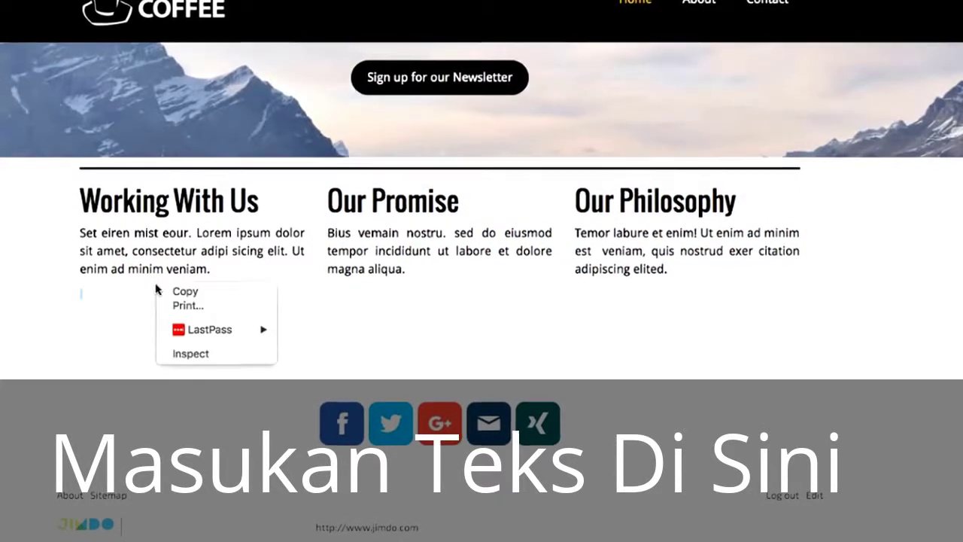
left_click(249, 355)
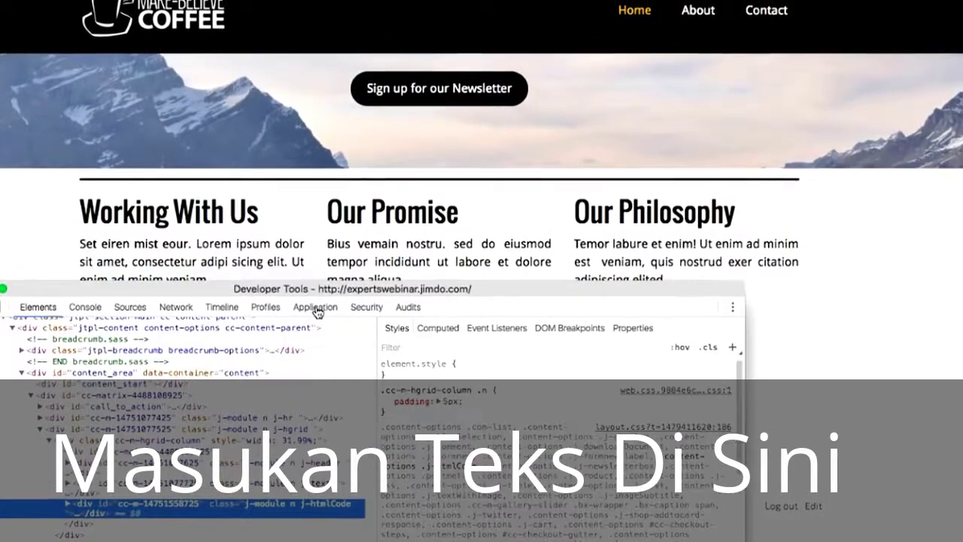
left_click_drag(289, 286, 566, 30)
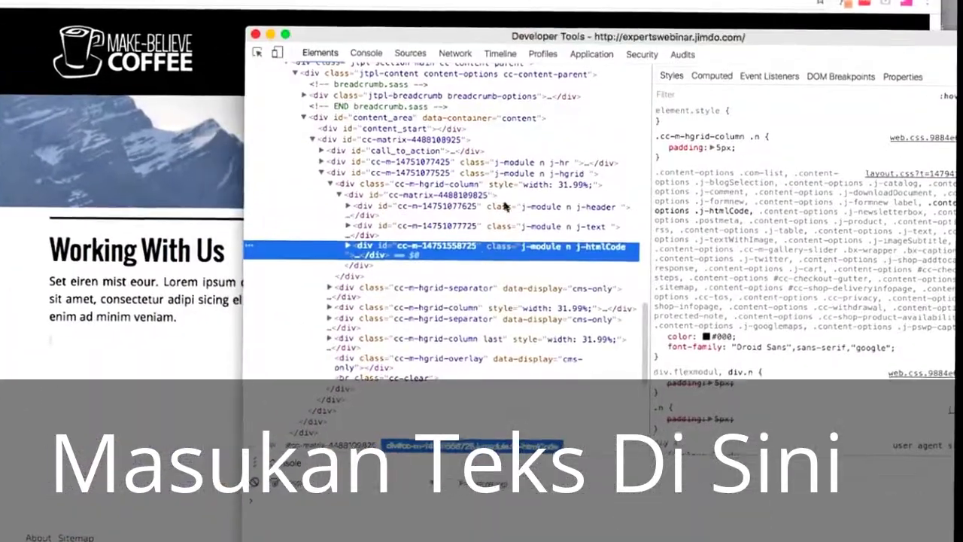
left_click(348, 241)
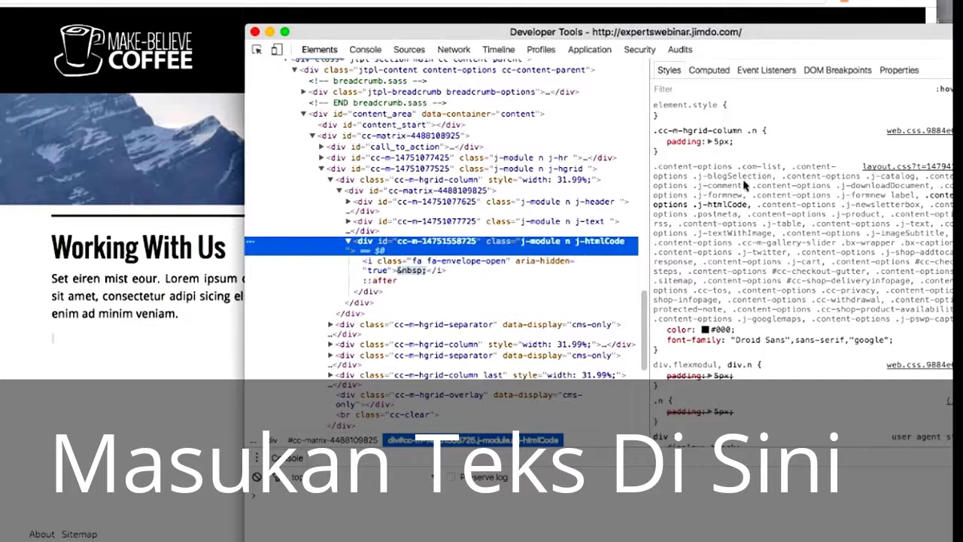
left_click(743, 112)
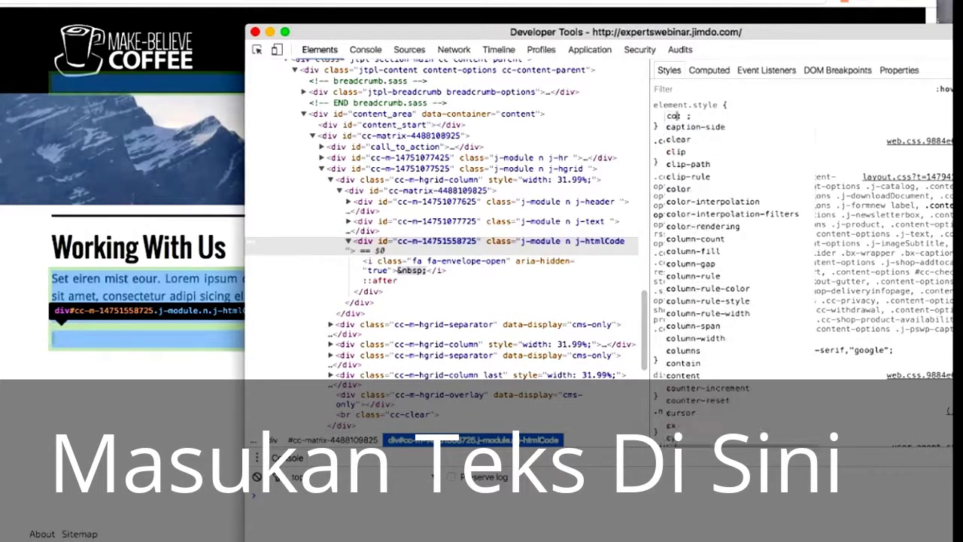
type("color: black")
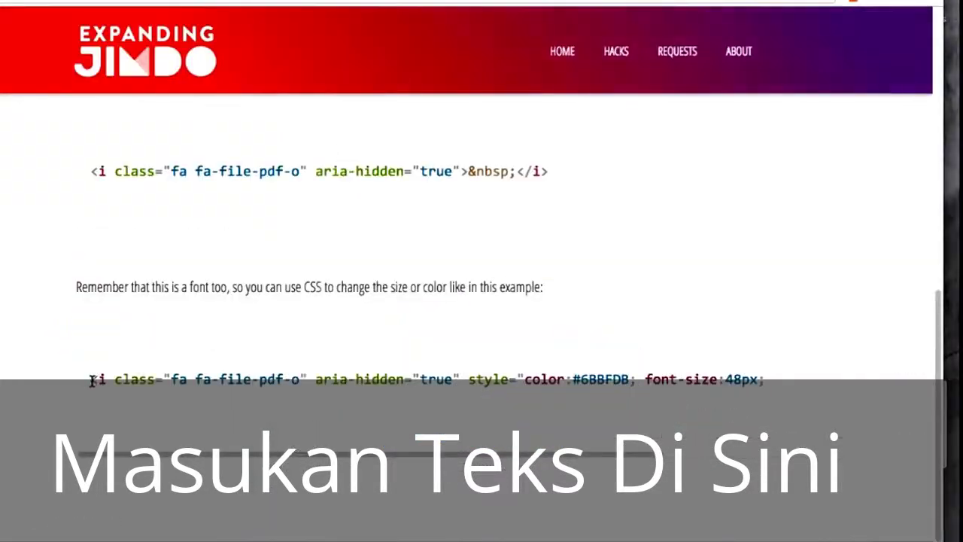
Step: Replace the widget code with the guide's styled fa-file-pdf-o example using color #6BBFDB and font-size 48px, and save it
left_click_drag(118, 382, 791, 386)
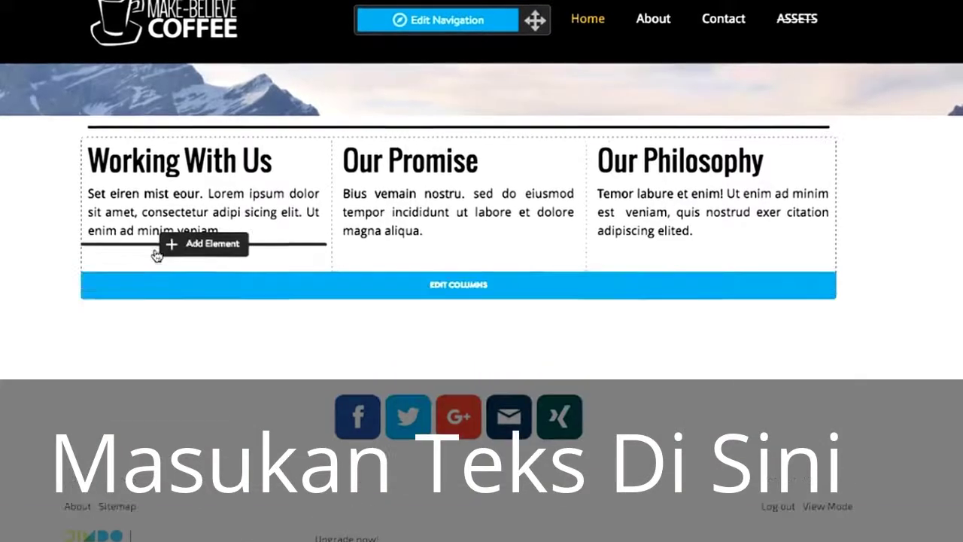
left_click(140, 262)
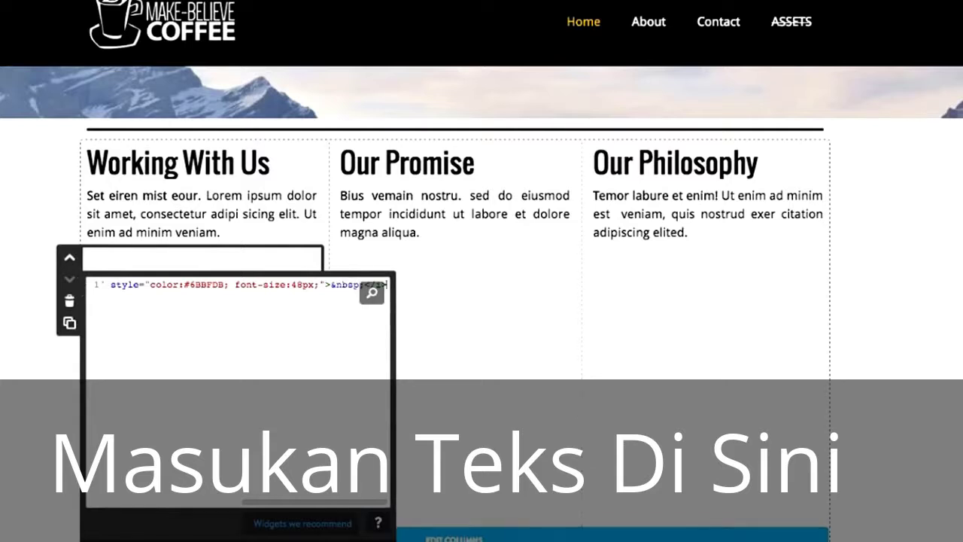
left_click(303, 499)
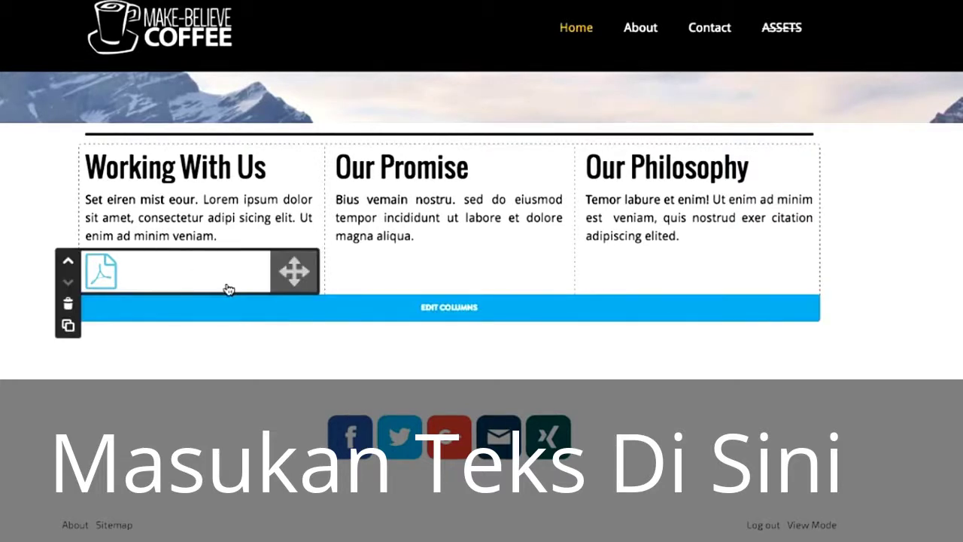
Step: Center the PDF icon below the Working With Us text by wrapping its widget code in a paragraph styled text-align:center, and save it
left_click(202, 279)
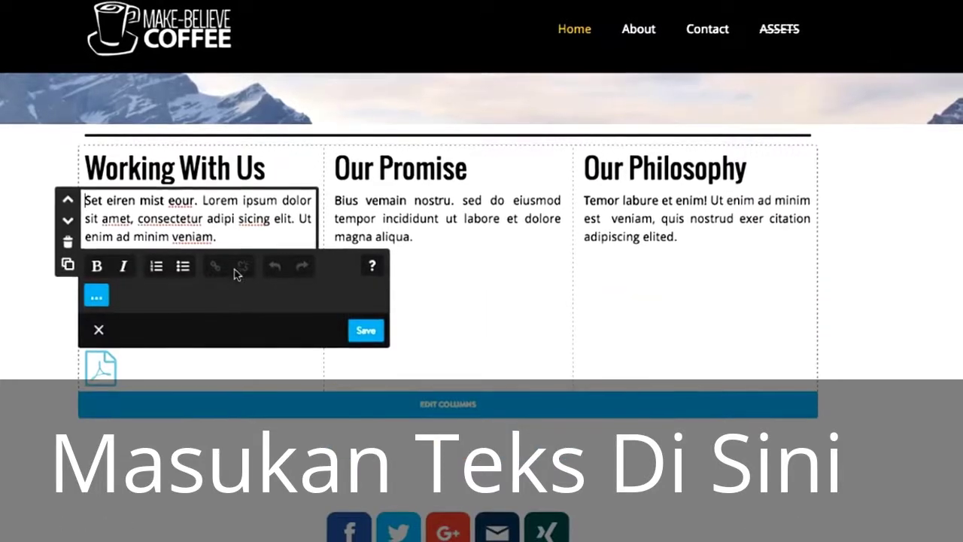
left_click(222, 350)
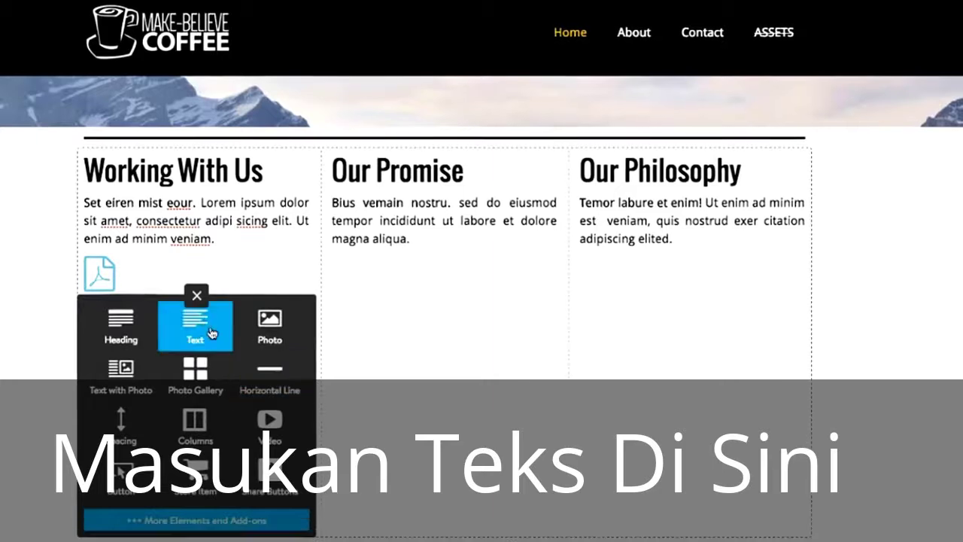
left_click(196, 295)
left_click(145, 283)
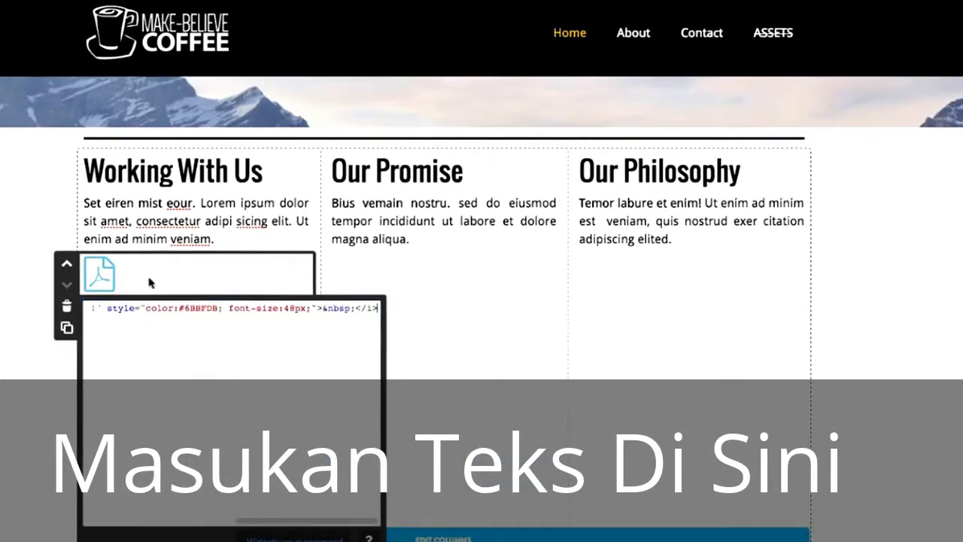
left_click_drag(267, 525, 290, 535)
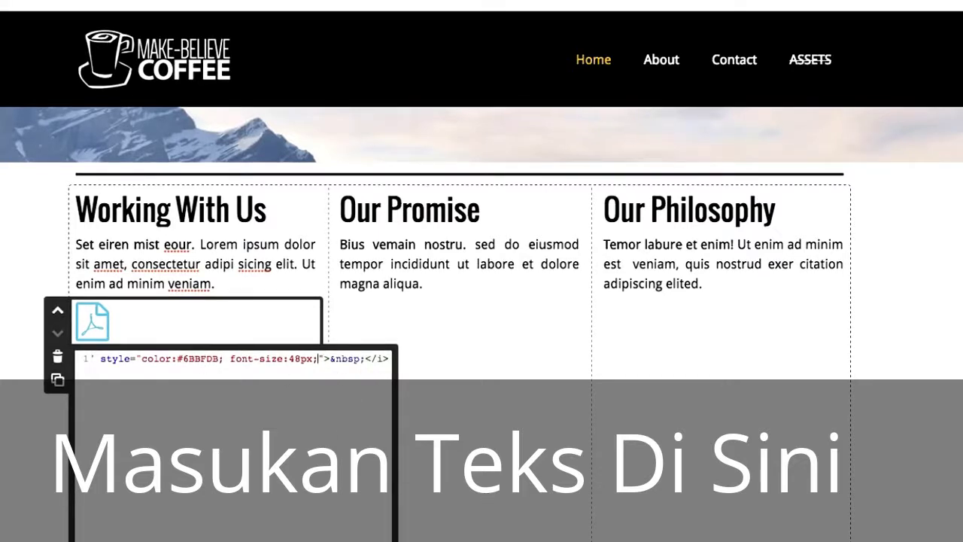
type("t-align:cent")
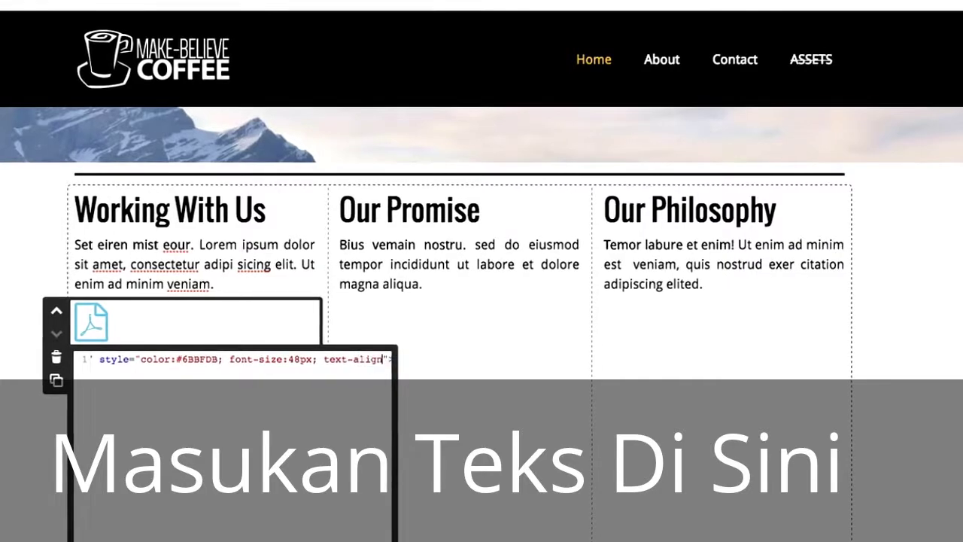
type("er;")
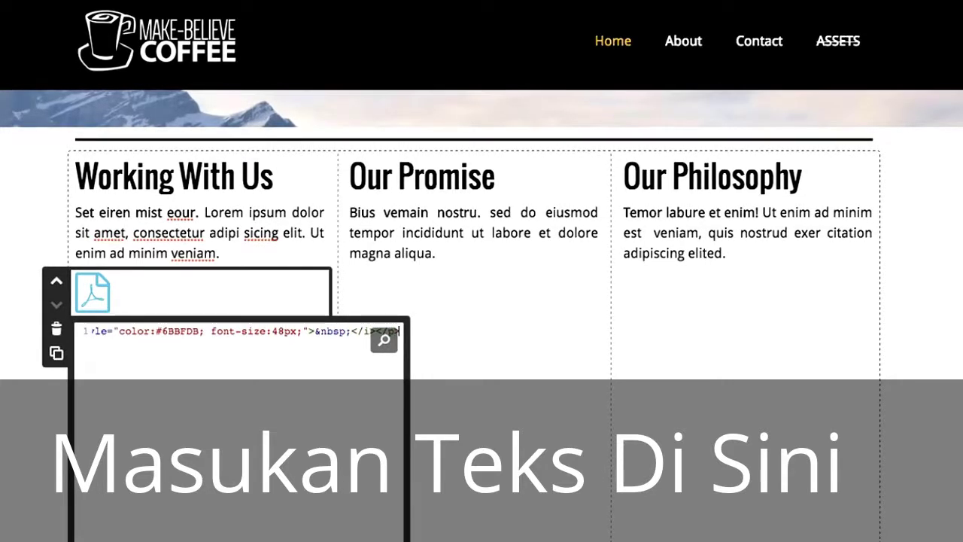
key("Escape")
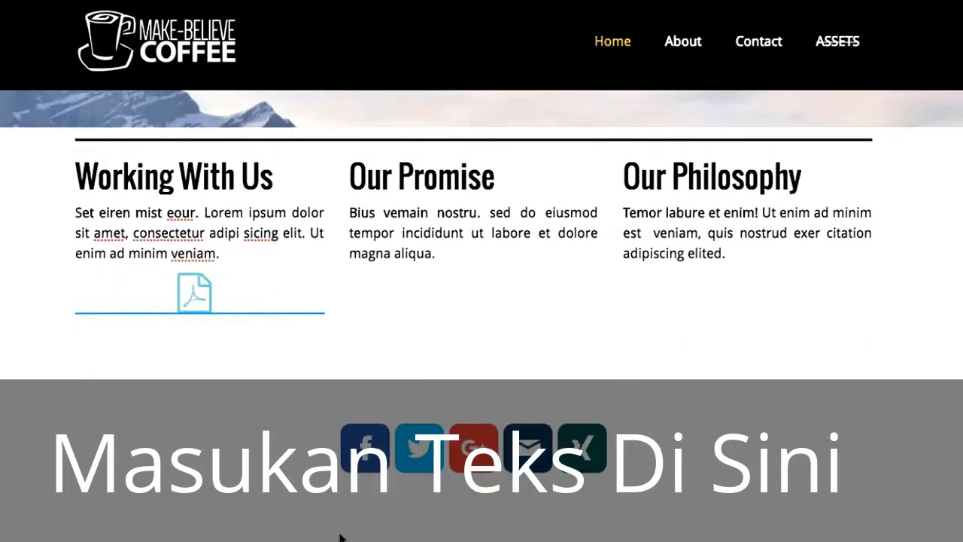
Step: Set the PDF icon's font-size to 100px and add a blank line at the end of the Working With Us text, saving both
left_click(263, 298)
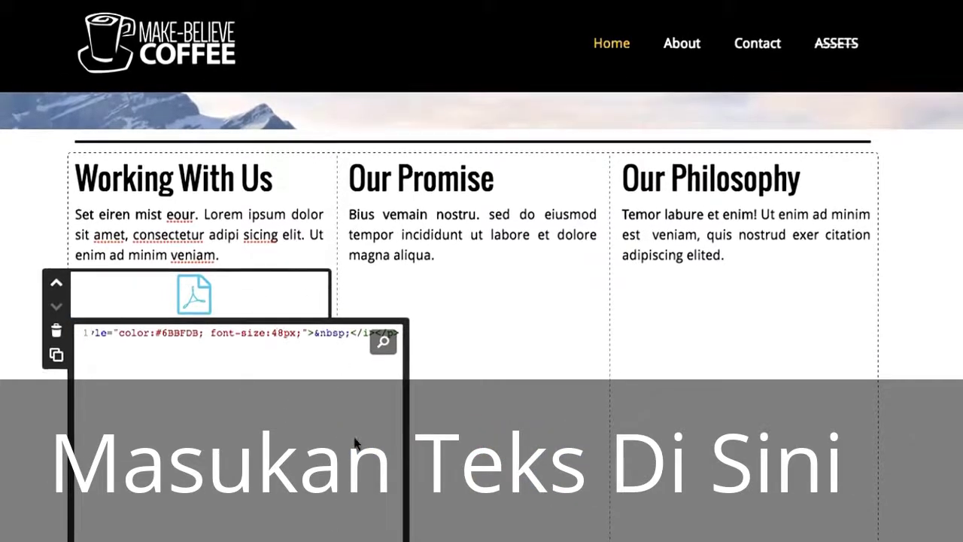
key("Delete")
key("BackSpace")
type("100")
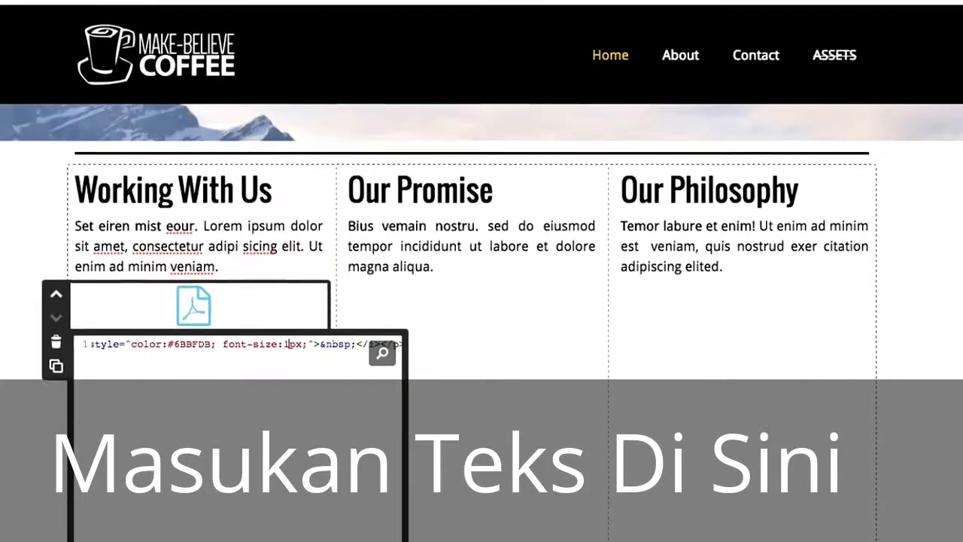
left_click(199, 417)
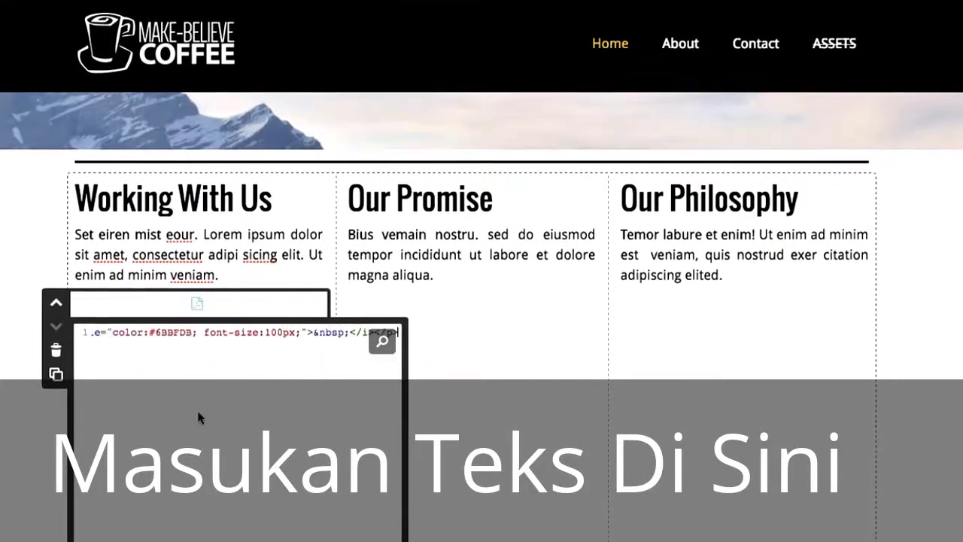
left_click(86, 399)
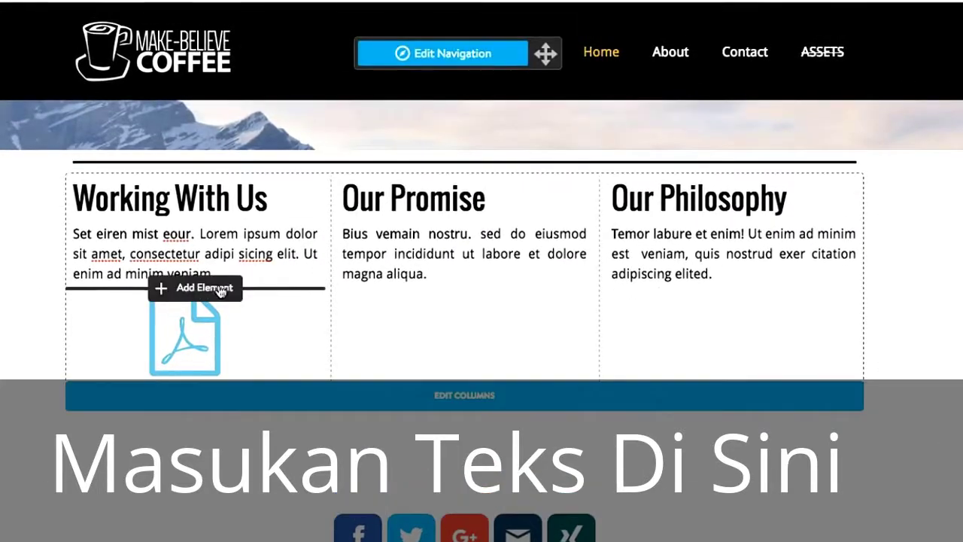
left_click(251, 273)
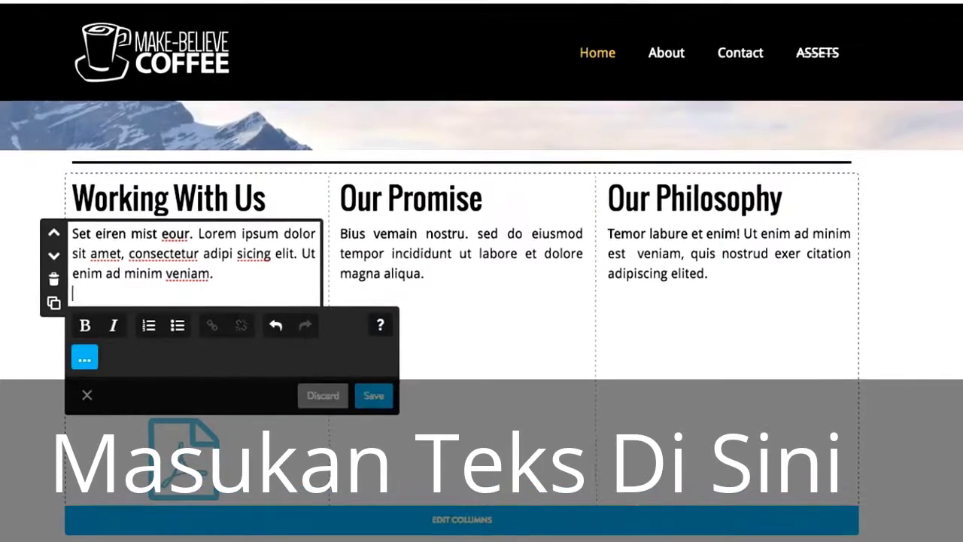
left_click(451, 333)
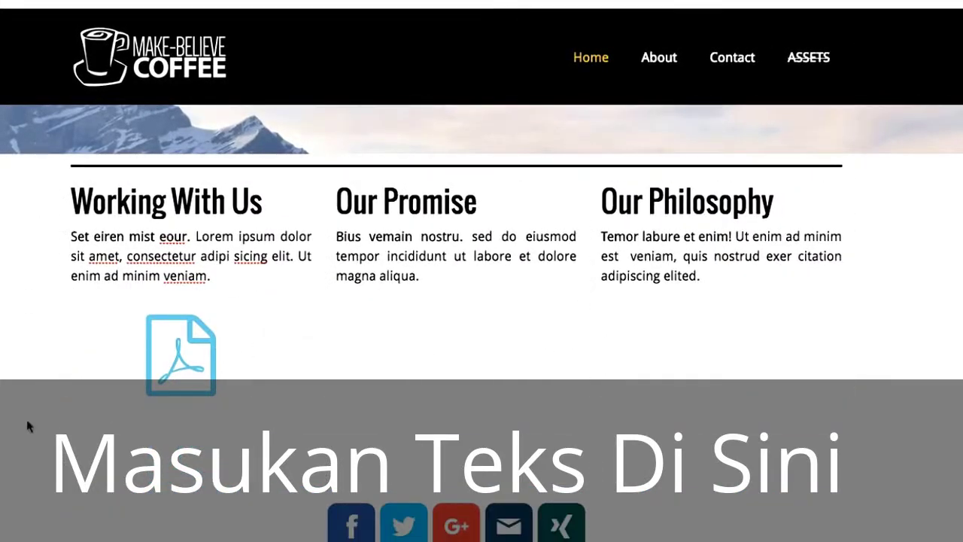
Step: Change the PDF icon's color to #000 in the widget code and save it
left_click(224, 372)
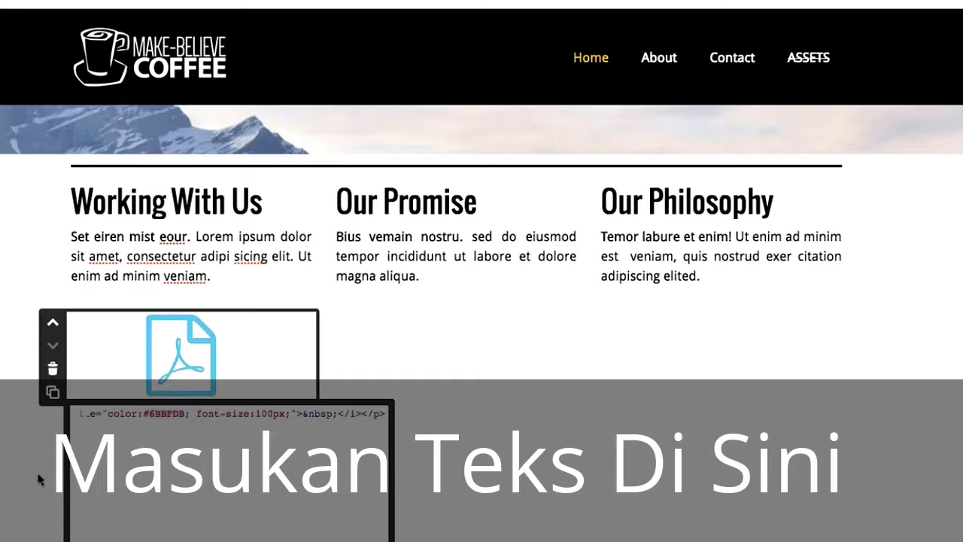
type("00000")
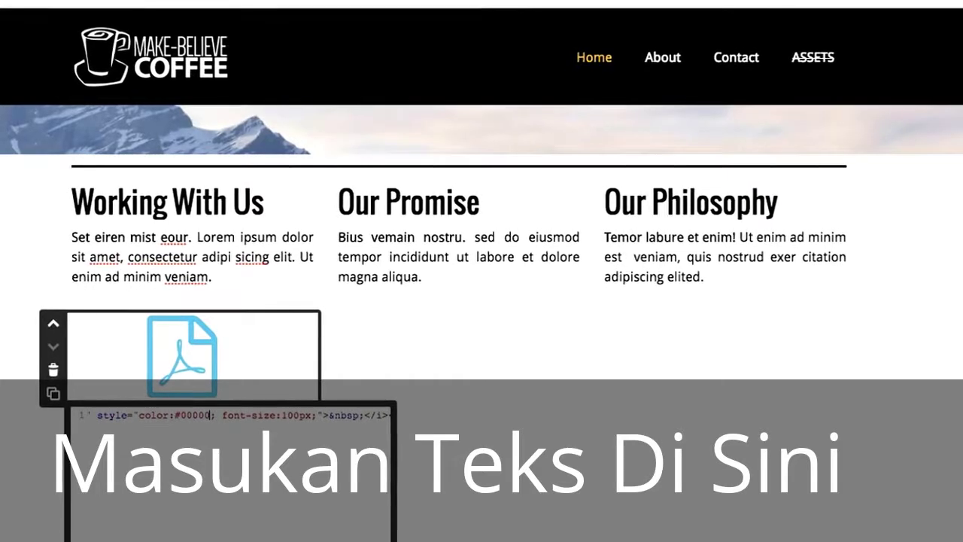
key("BackSpace")
key("BackSpace")
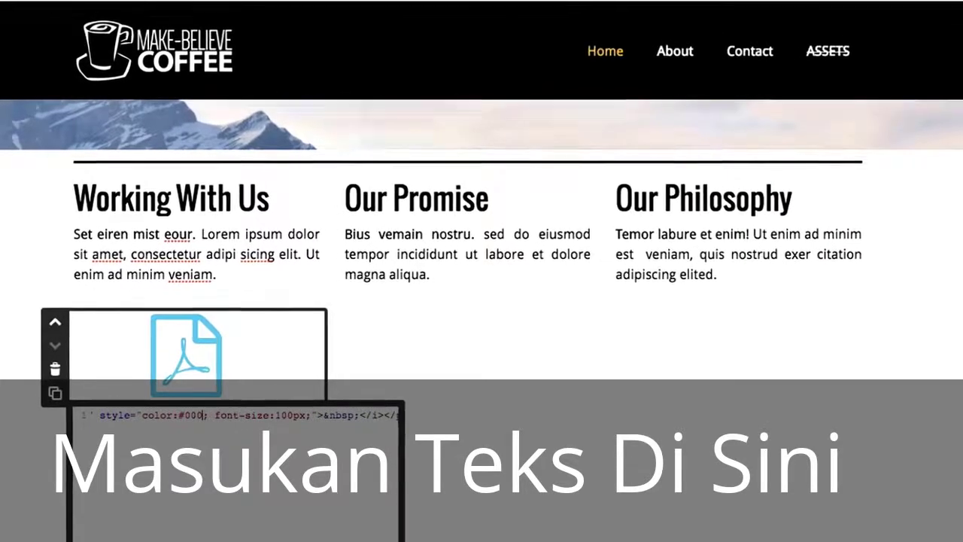
scroll(467, 527, "down", 2)
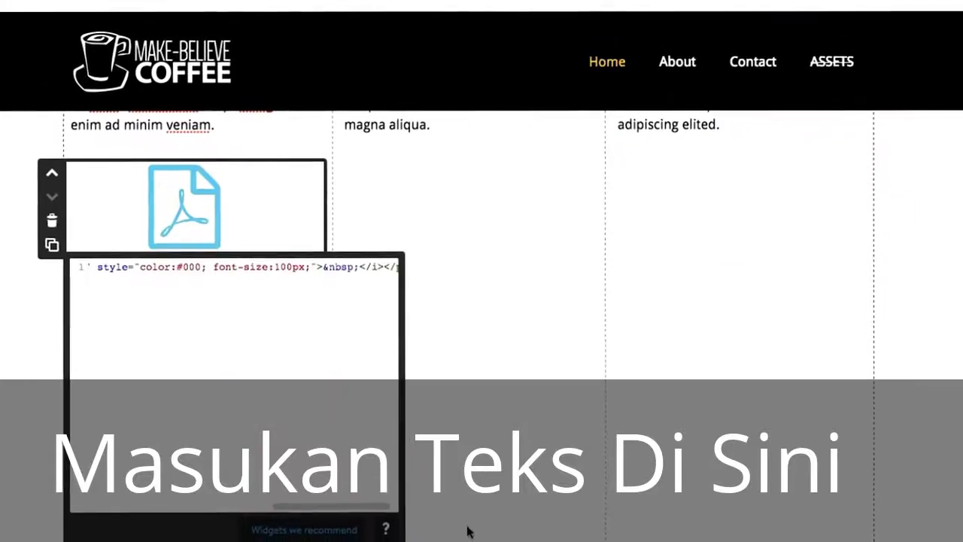
left_click(467, 527)
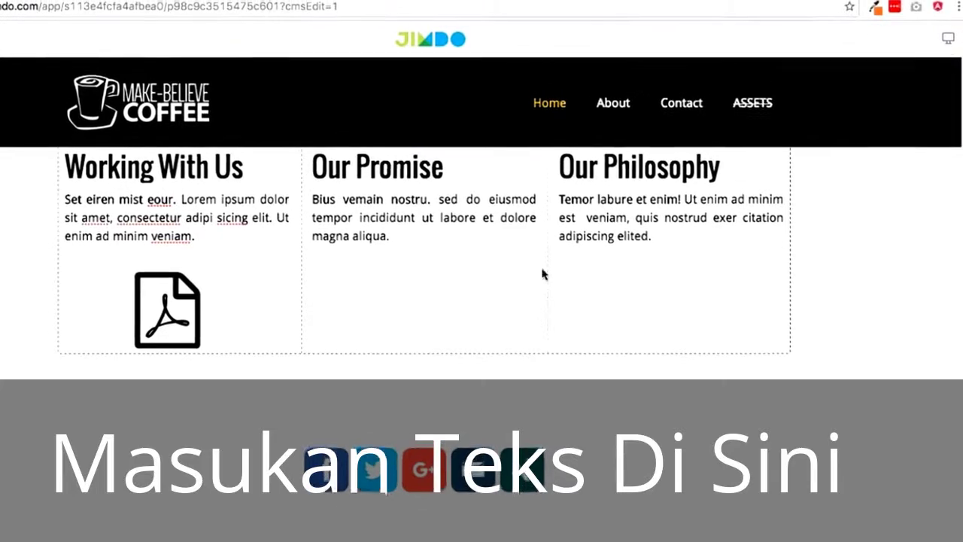
Step: Browse the Font Awesome icon list and open the bar-chart icon under Web Application Icons
left_click(338, 12)
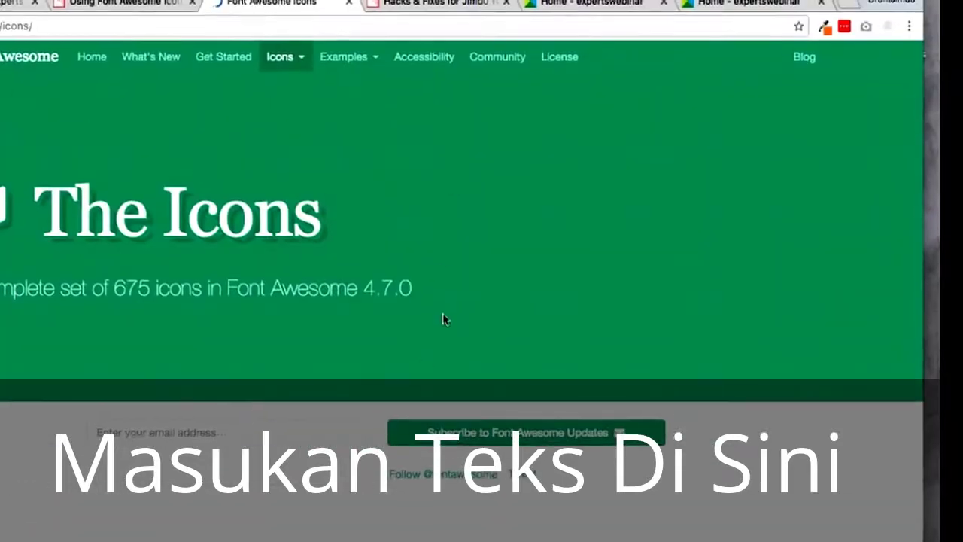
scroll(443, 320, "down", 15)
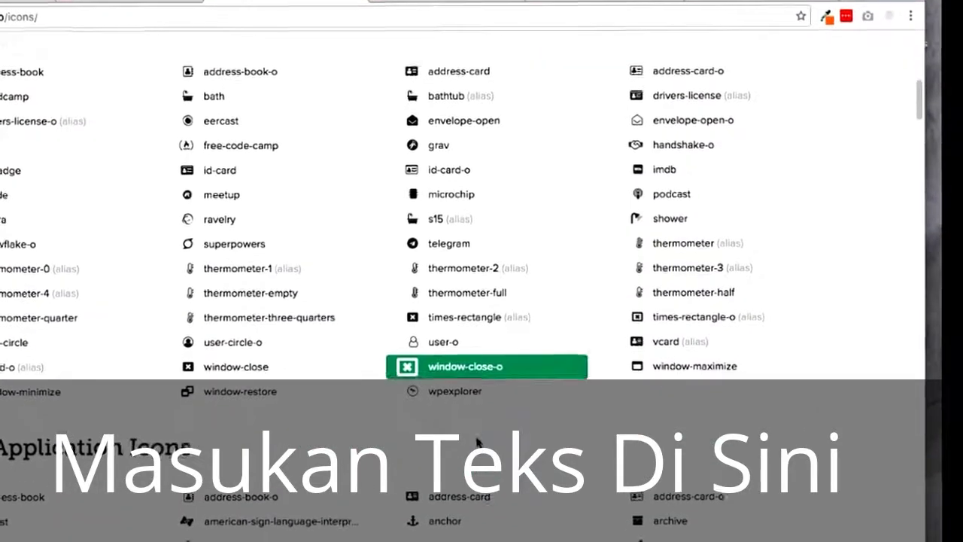
scroll(180, 346, "up", 6)
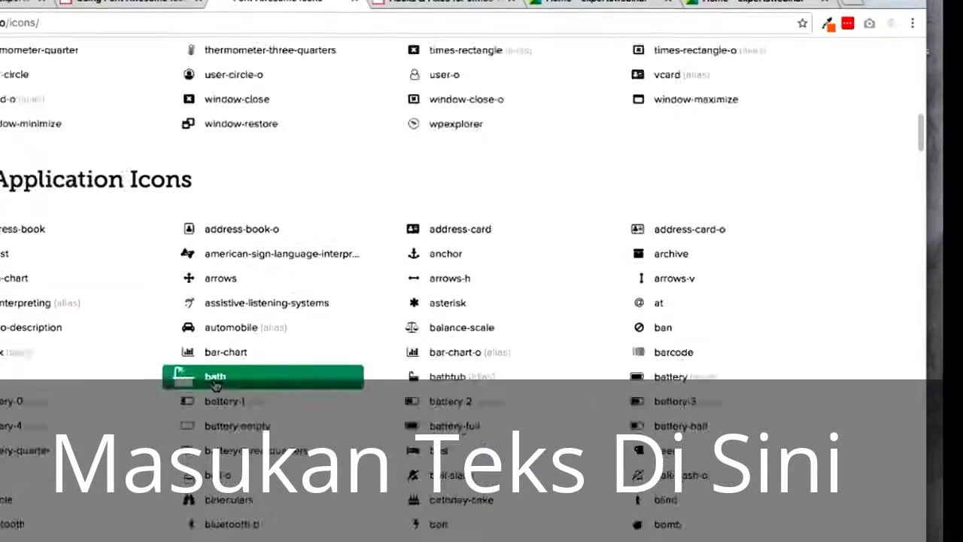
scroll(259, 94, "up", 10)
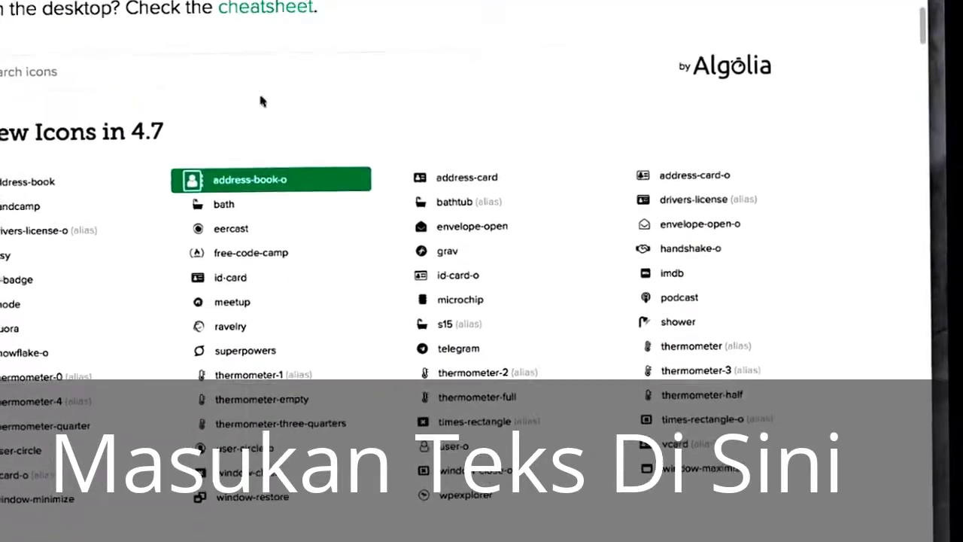
scroll(267, 137, "down", 5)
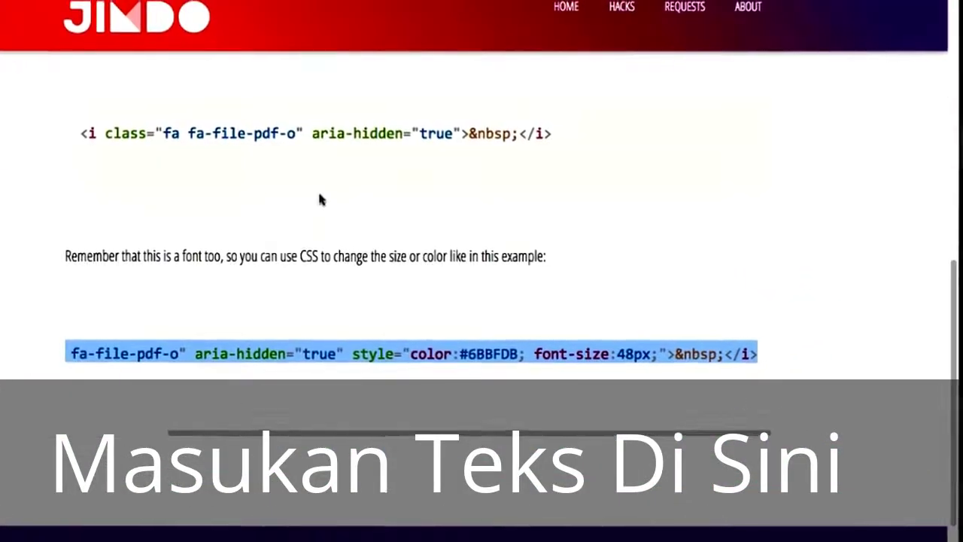
scroll(320, 200, "up", 5)
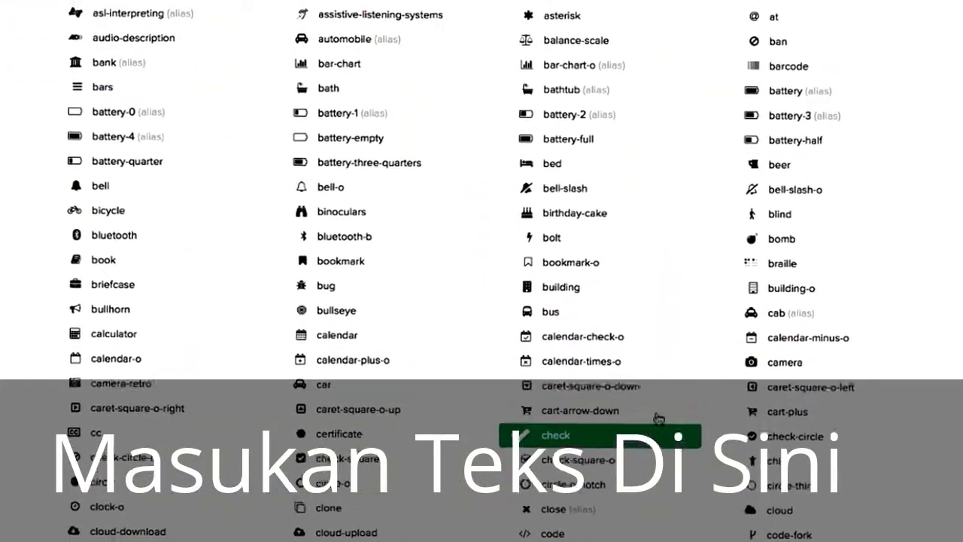
scroll(659, 418, "up", 6)
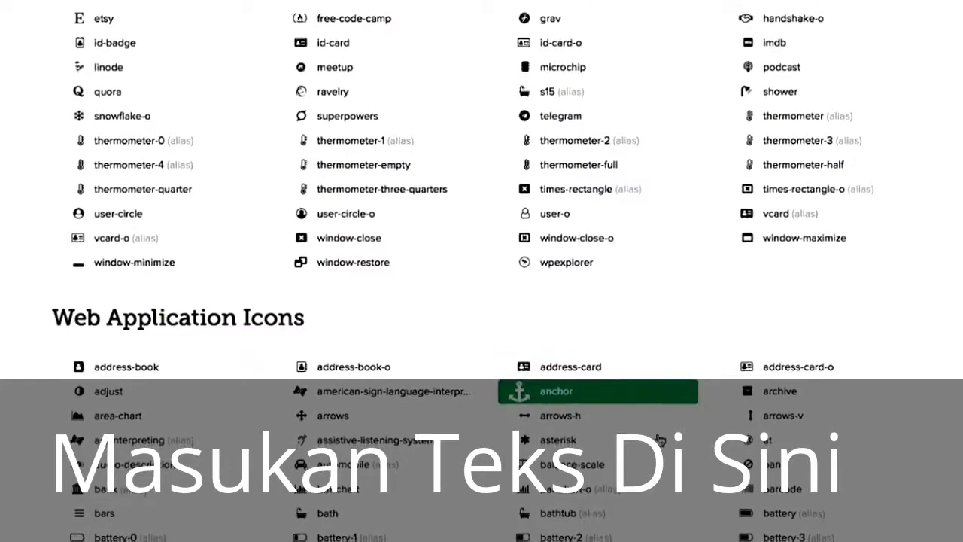
scroll(647, 452, "down", 1)
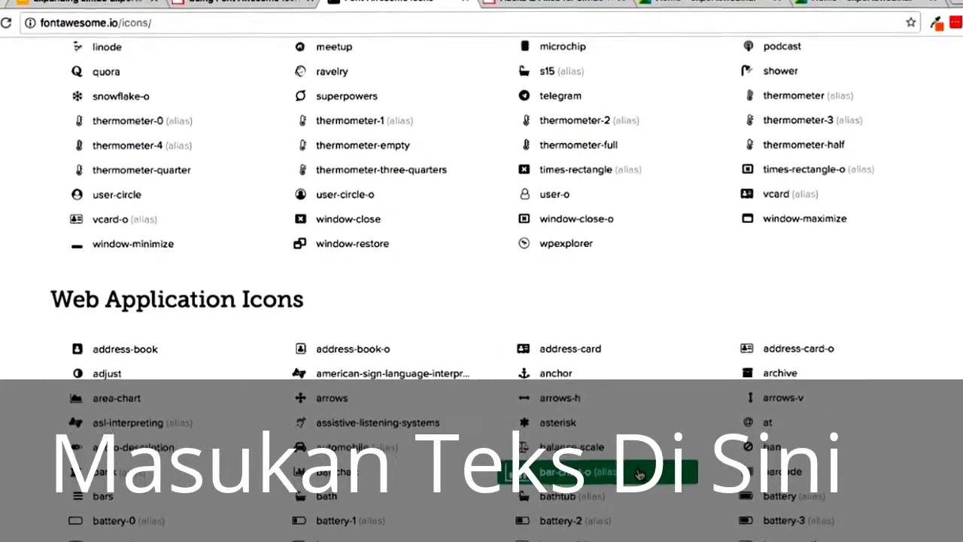
scroll(638, 474, "up", 4)
scroll(640, 463, "down", 4)
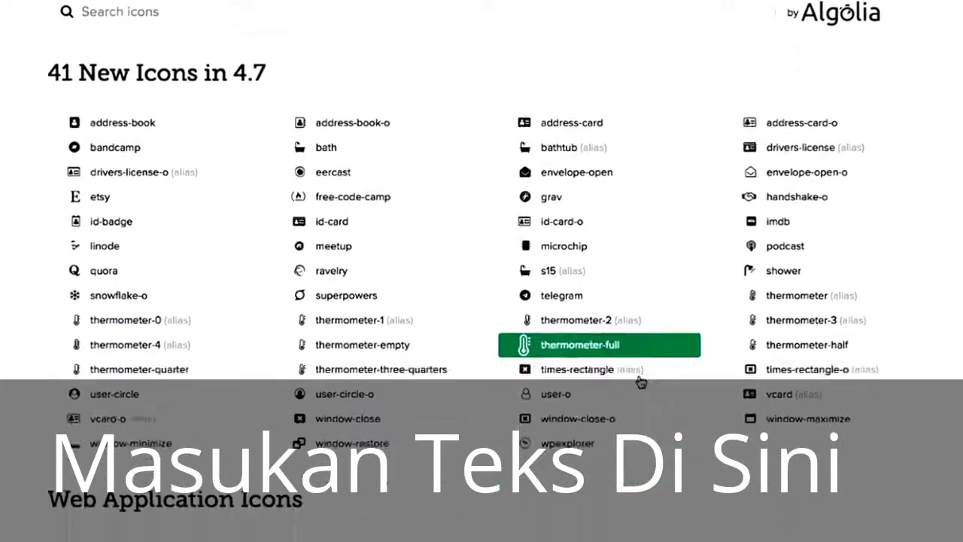
scroll(339, 511, "down", 1)
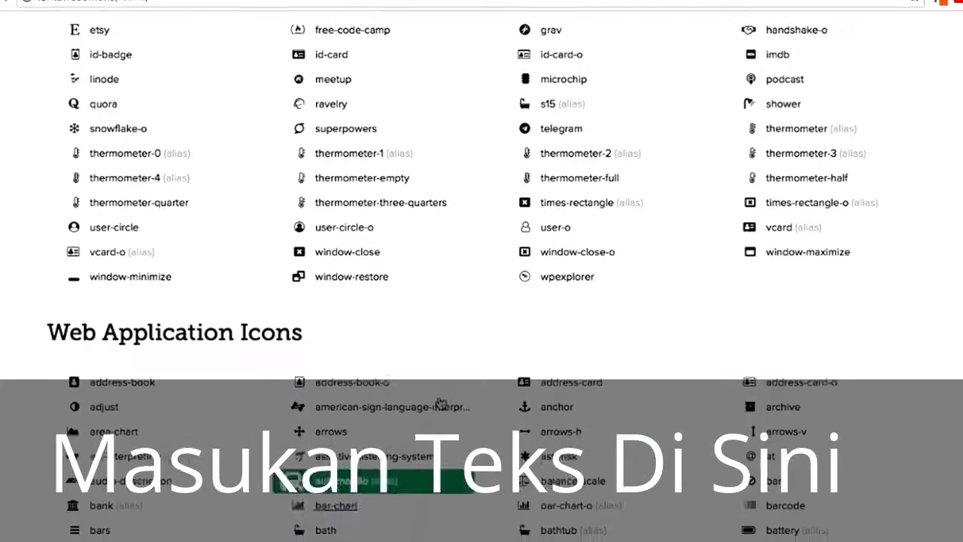
left_click(336, 444)
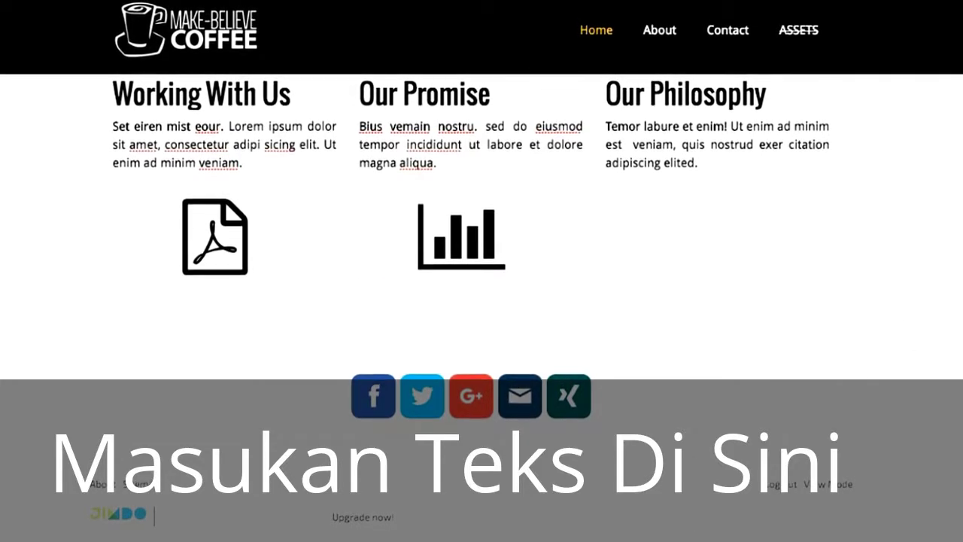
Step: Review the Home page, then check the published site at mobile width by expanding and collapsing its navigation menu
scroll(955, 319, "up", 2)
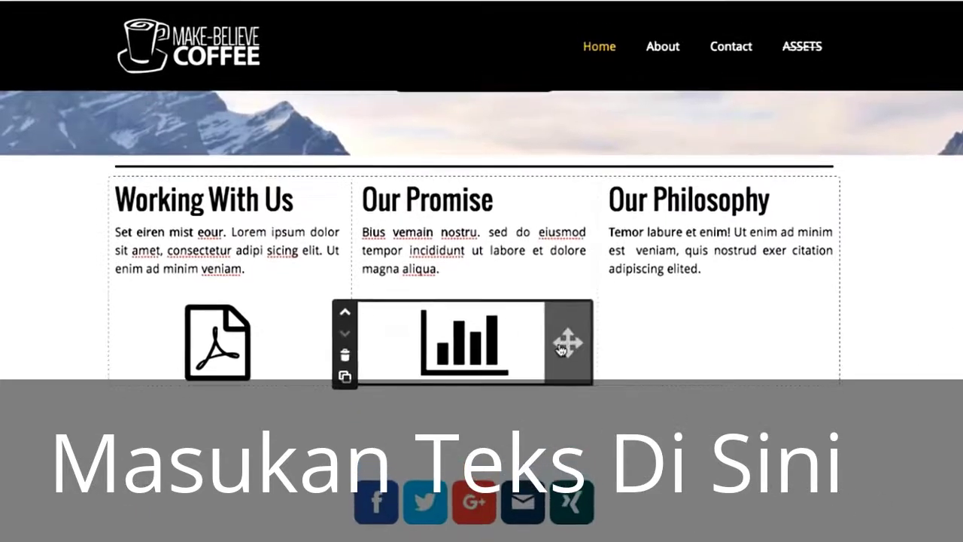
scroll(798, 324, "up", 4)
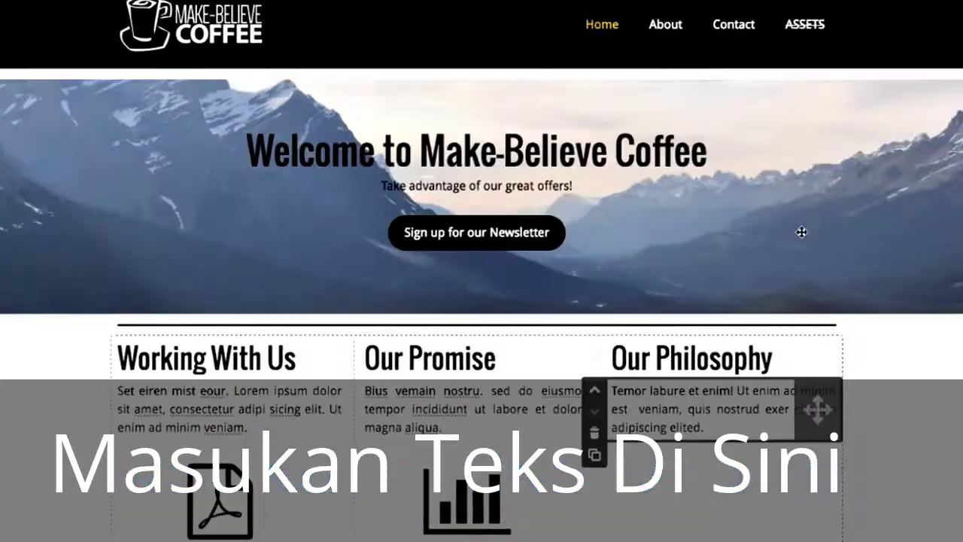
scroll(799, 338, "up", 3)
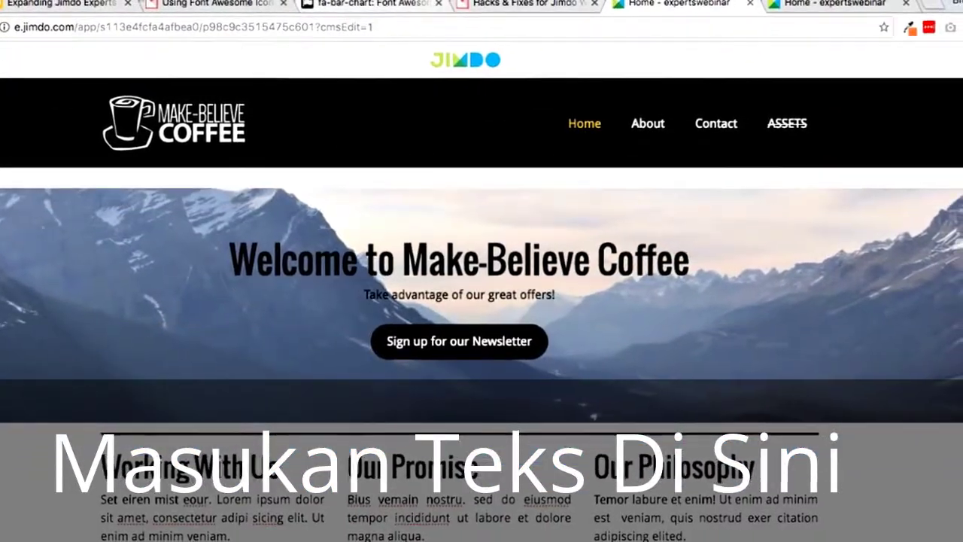
left_click(79, 4)
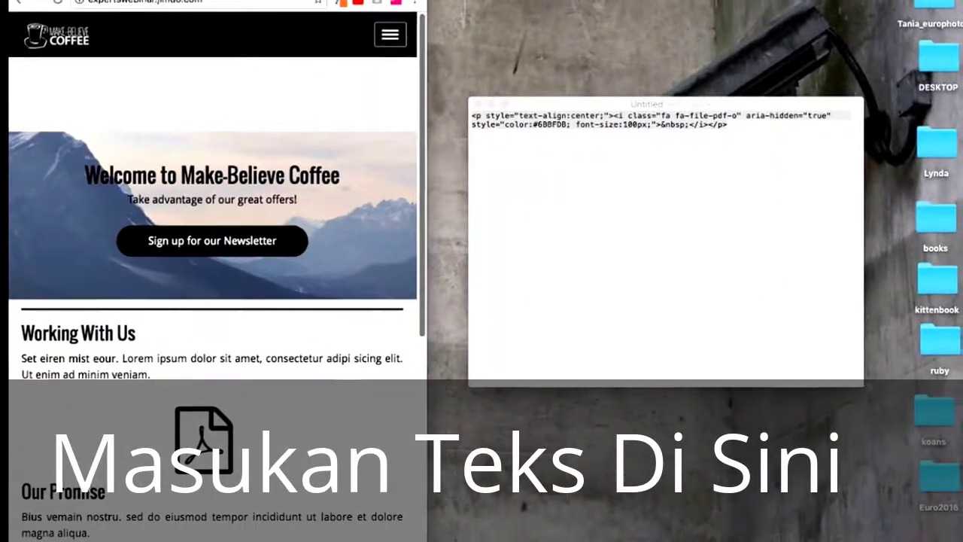
left_click(385, 42)
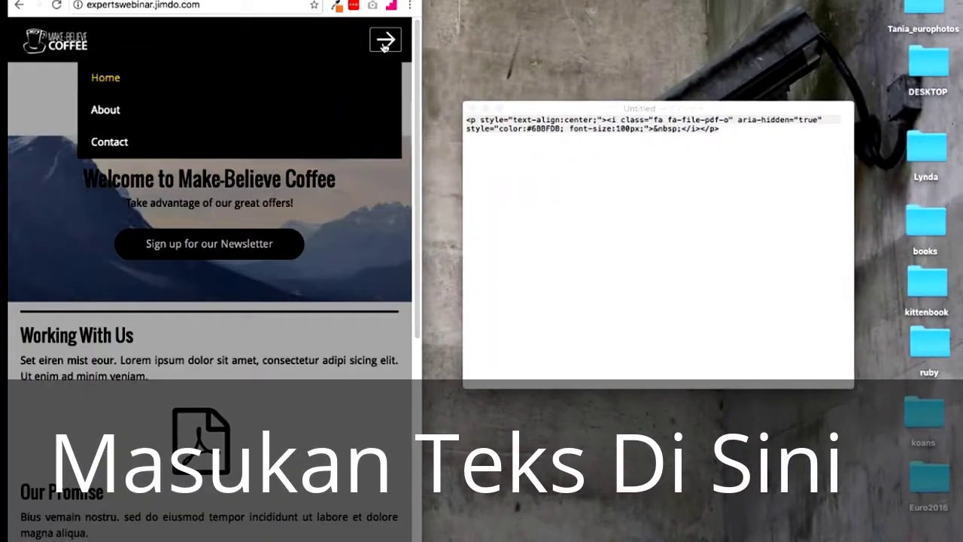
left_click(357, 83)
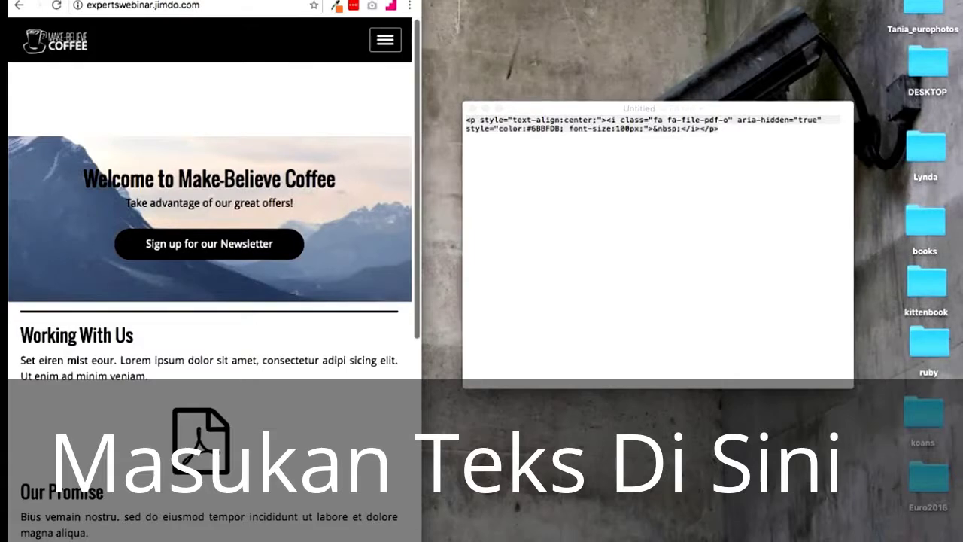
Step: Narrow the published site's window further and clear the old PDF icon code from the text note
left_click_drag(422, 226, 275, 226)
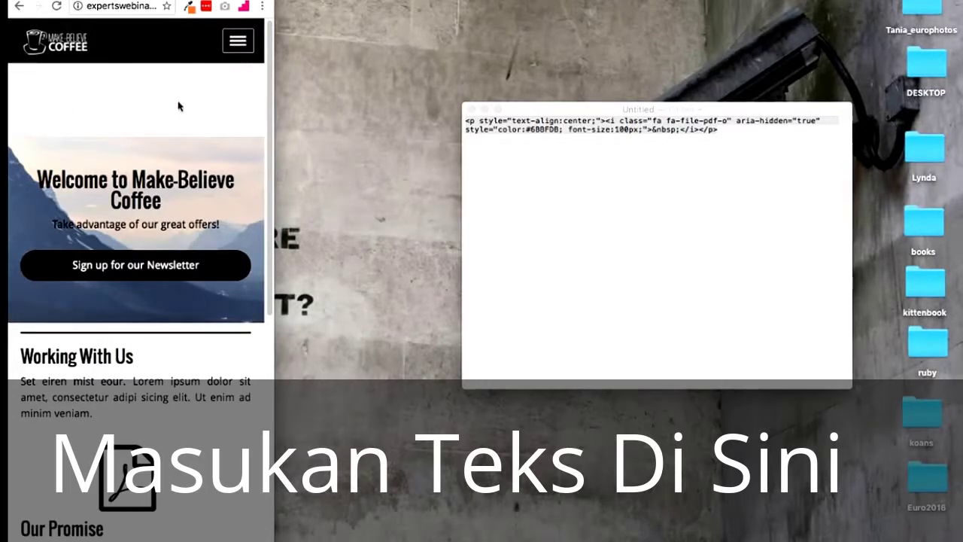
right_click(123, 118)
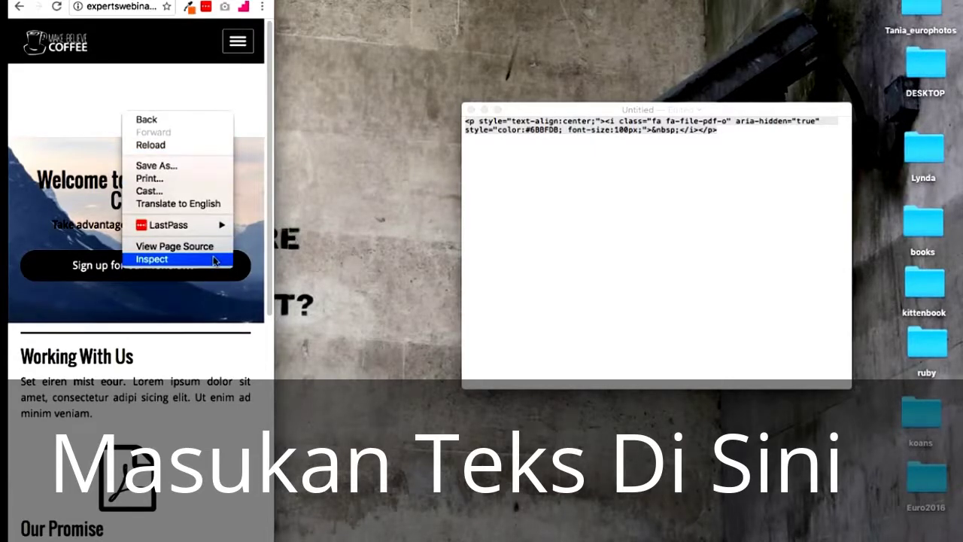
left_click(556, 241)
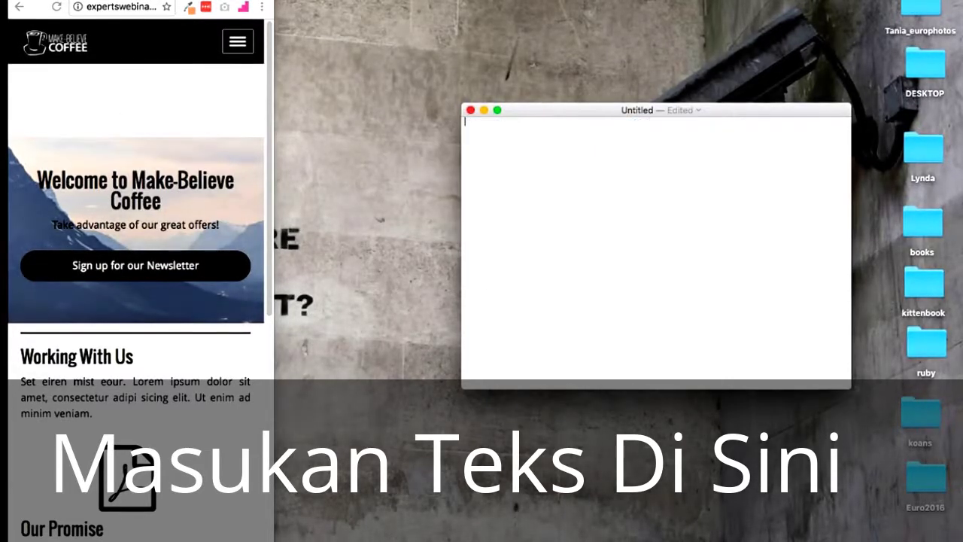
Step: Inspect the blank gap above the welcome banner and select the jtpl-section-main div in the page code
right_click(82, 132)
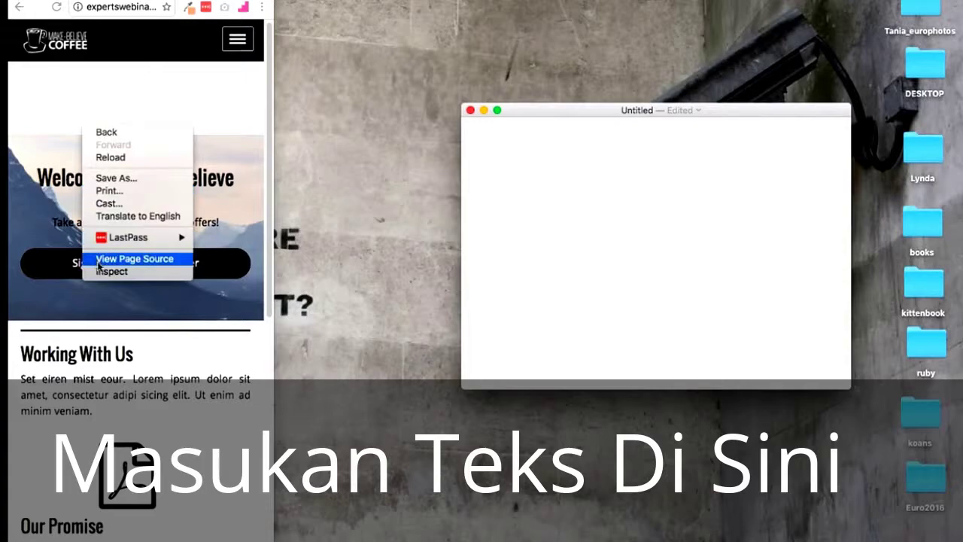
key("Escape")
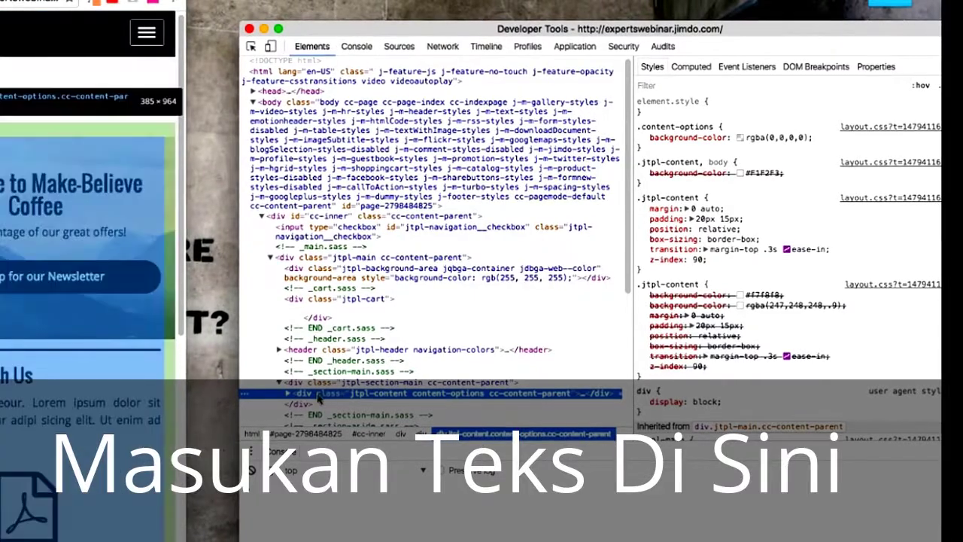
left_click(341, 382)
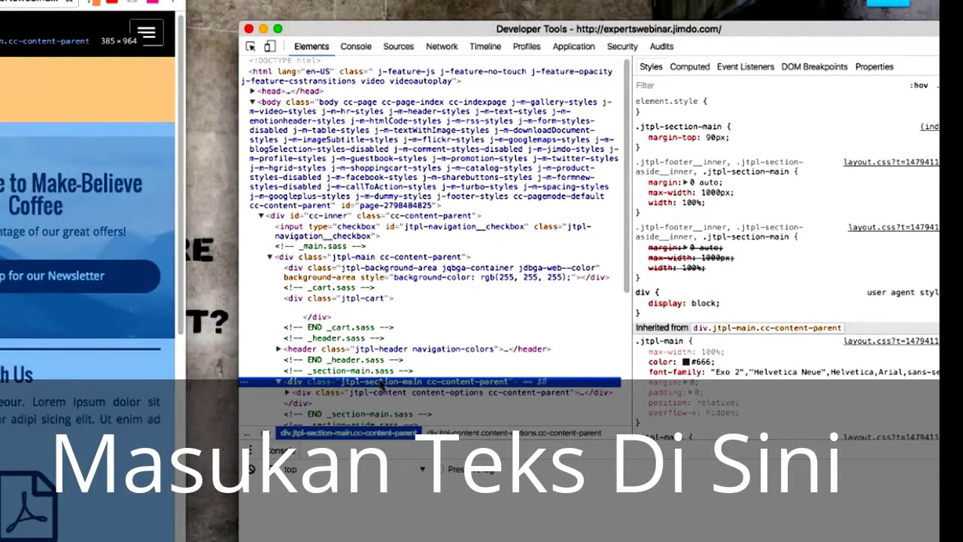
Step: Test the jtpl-section-main div's top margin at 10 px, then set it to 0 px
scroll(759, 370, "down", 10)
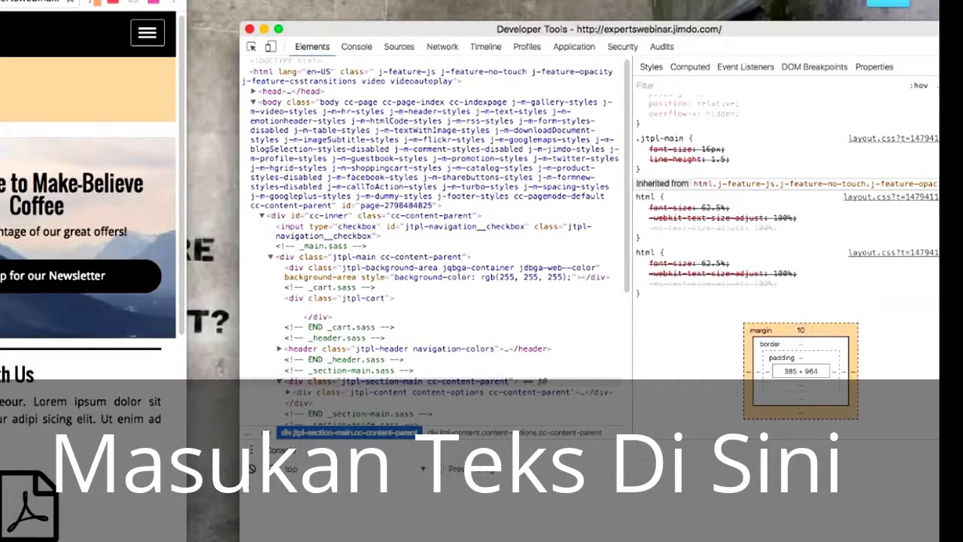
scroll(88, 225, "down", 2)
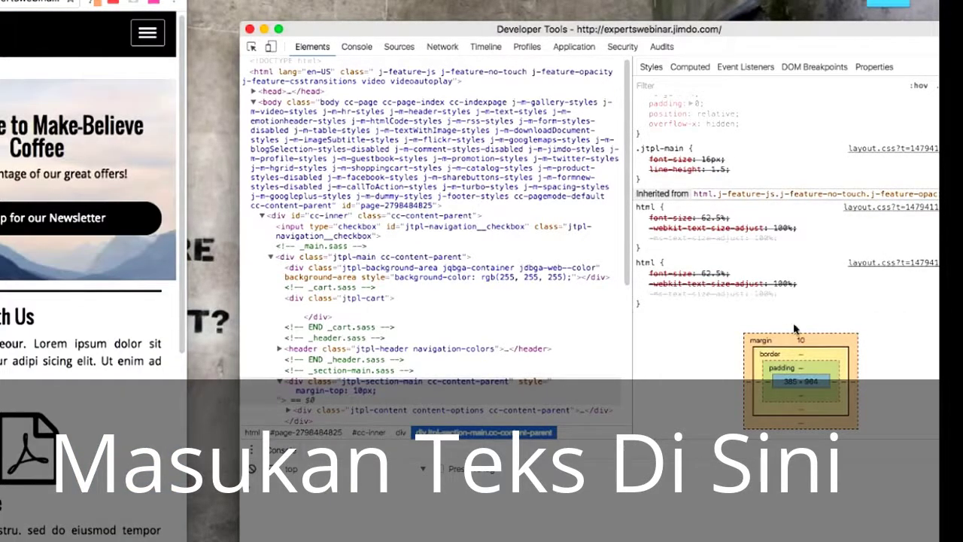
double_click(801, 339)
type("0")
key("Return")
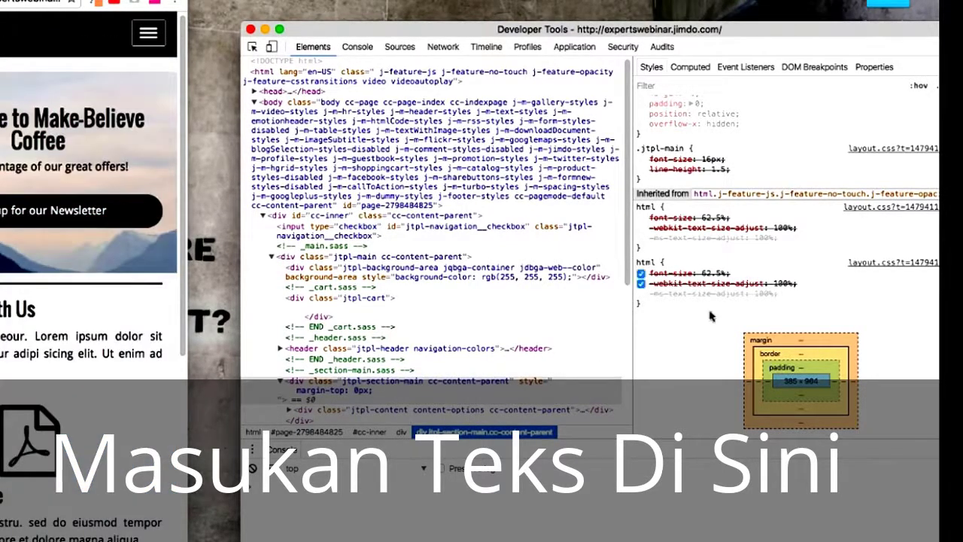
Step: Copy the .jtpl-section-main selector and write ".jtpl-section-main { top-margin:0px;}" in the text note, moving the note aside
scroll(711, 313, "up", 5)
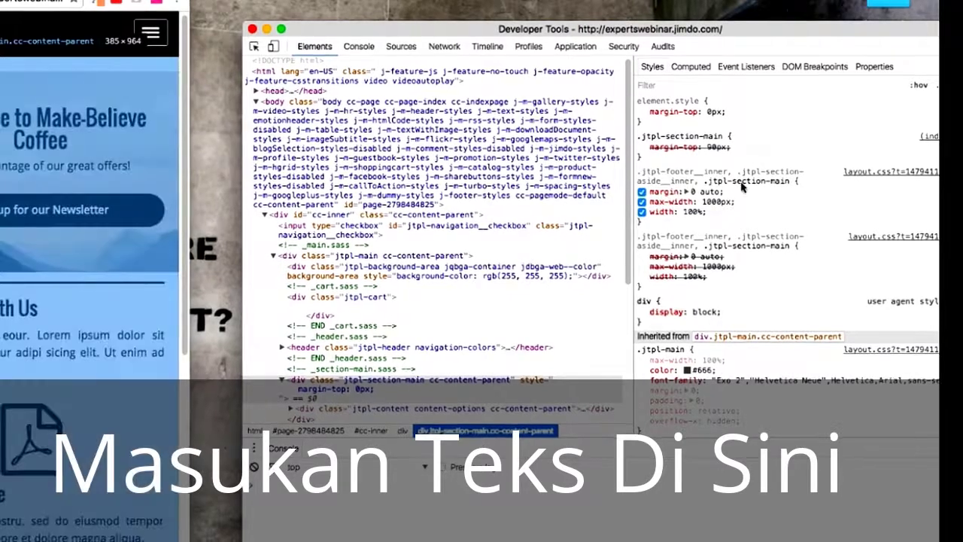
left_click(705, 134)
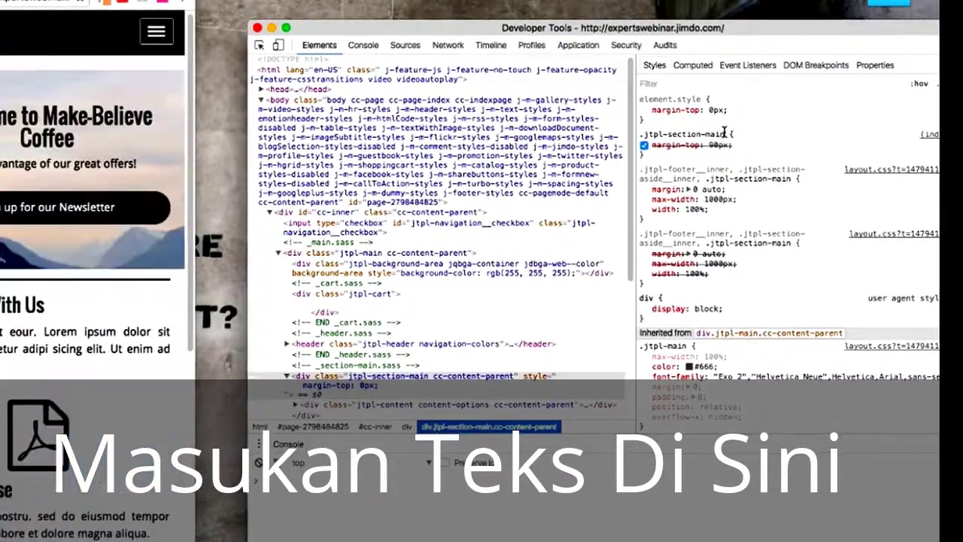
left_click(643, 133)
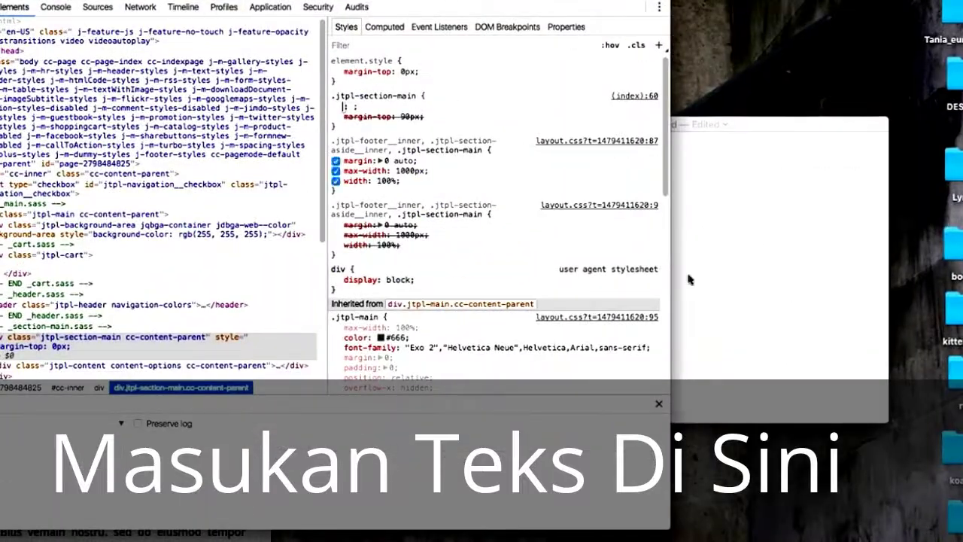
left_click(688, 280)
type("fa fa-bar-chart")
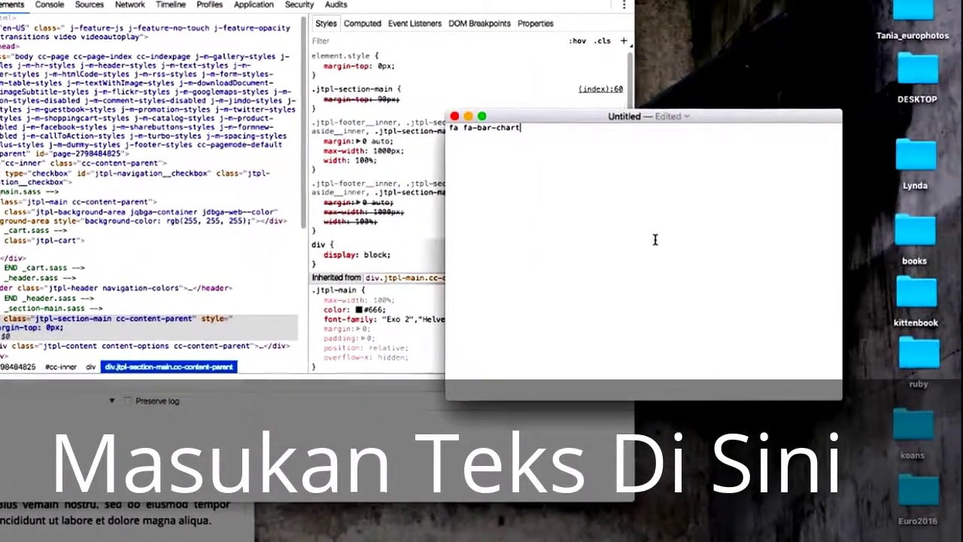
left_click(397, 146)
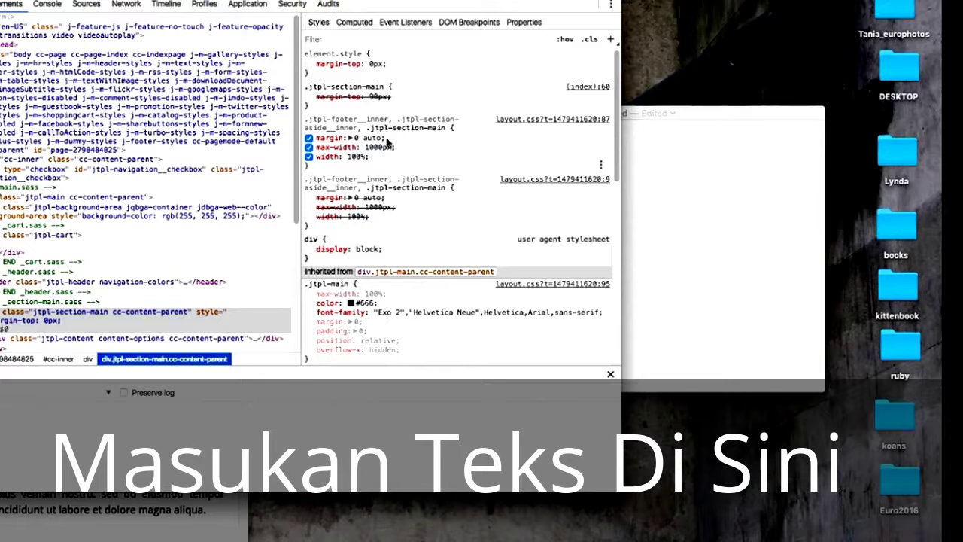
left_click(665, 225)
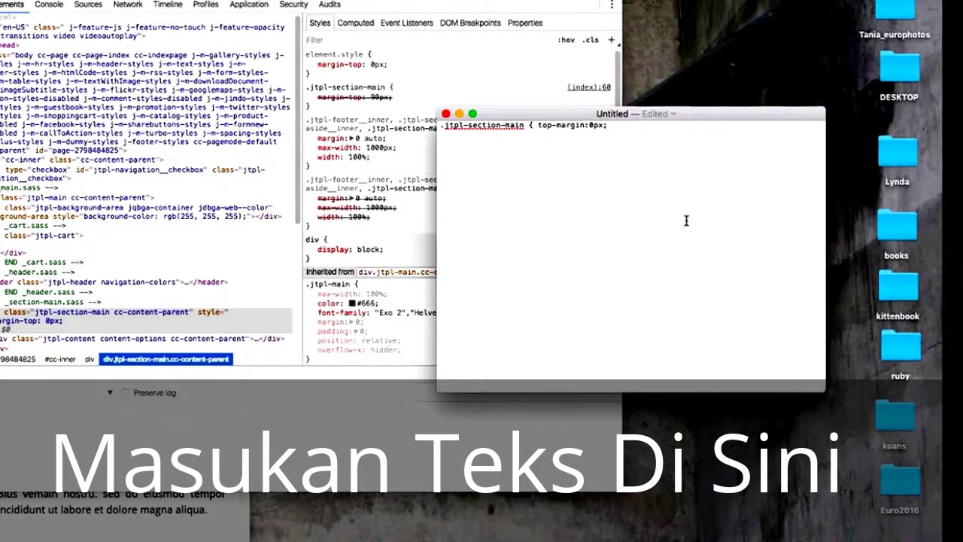
type("}")
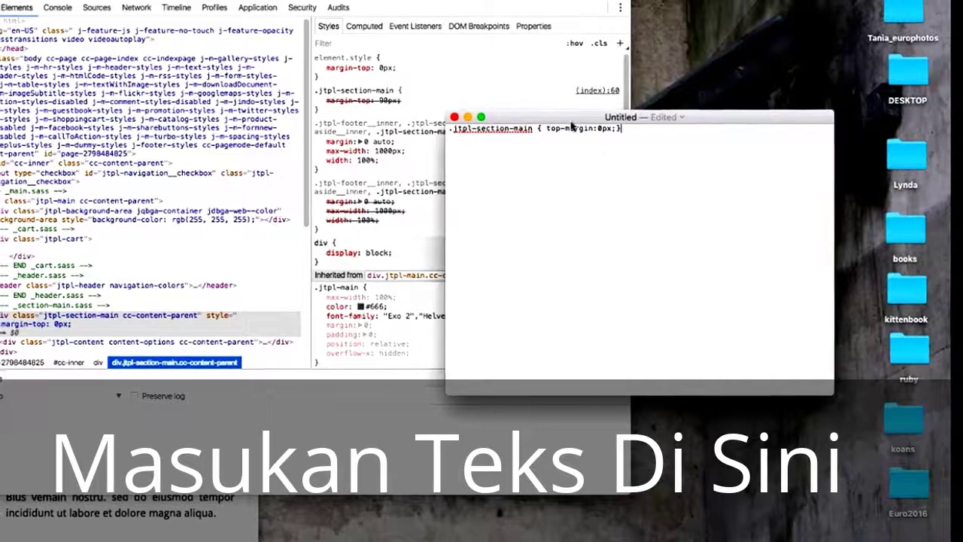
left_click_drag(563, 116, 784, 202)
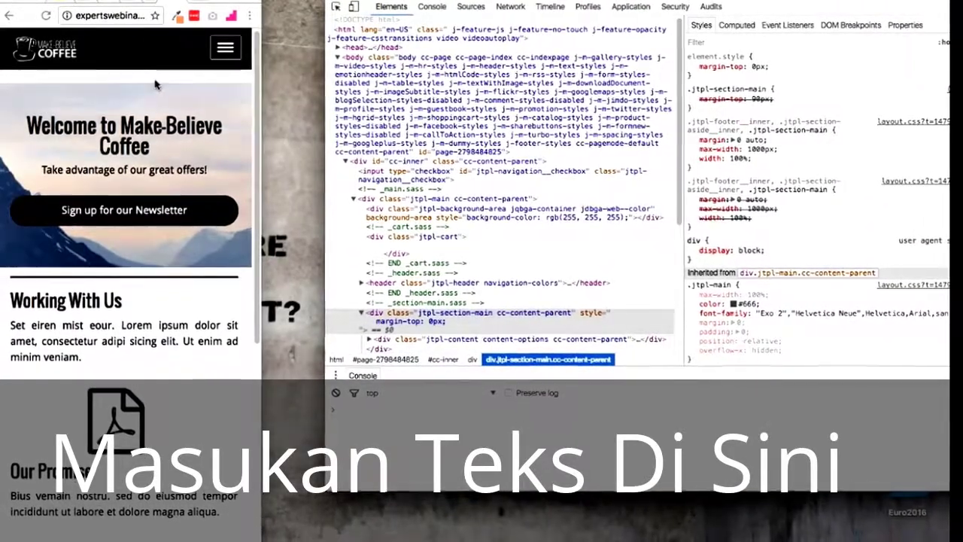
Step: Inspect the remaining gap above the banner and reduce the jtpl-content div's top padding to 10 px, then 0 px
right_click(156, 83)
left_click(185, 221)
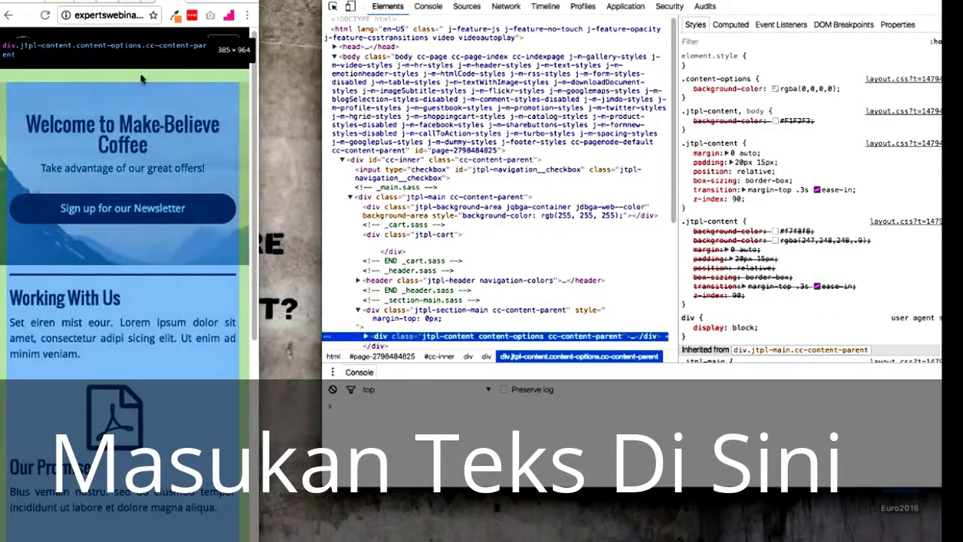
scroll(827, 263, "down", 5)
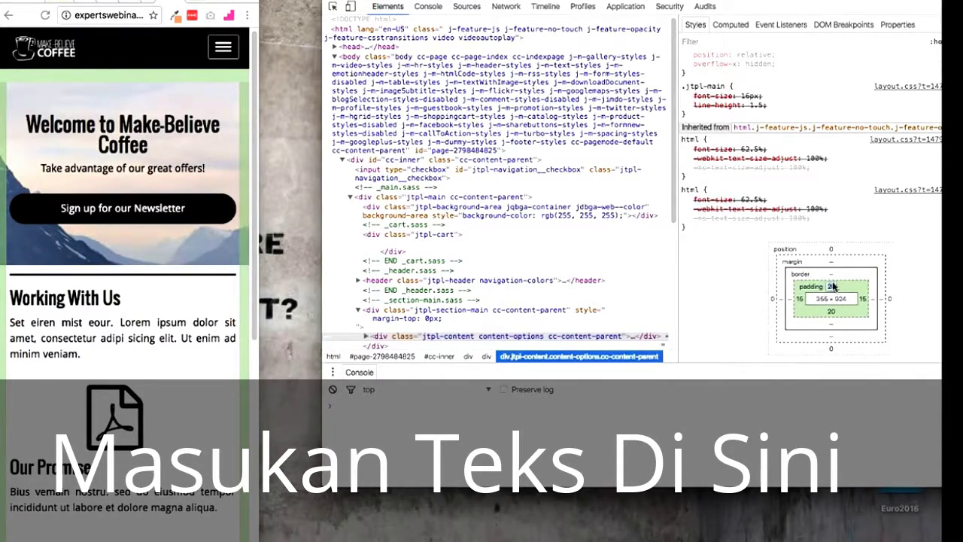
key("Return")
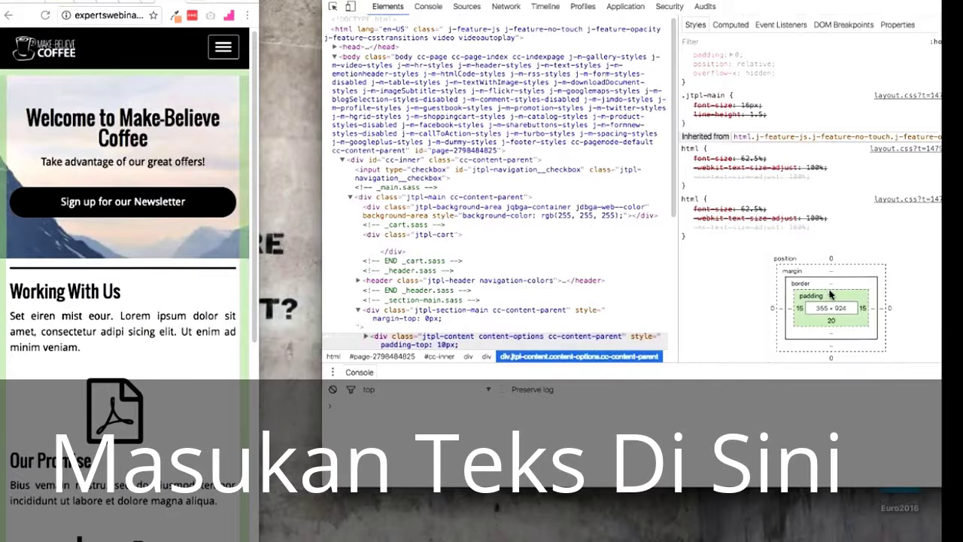
type("0")
key("Return")
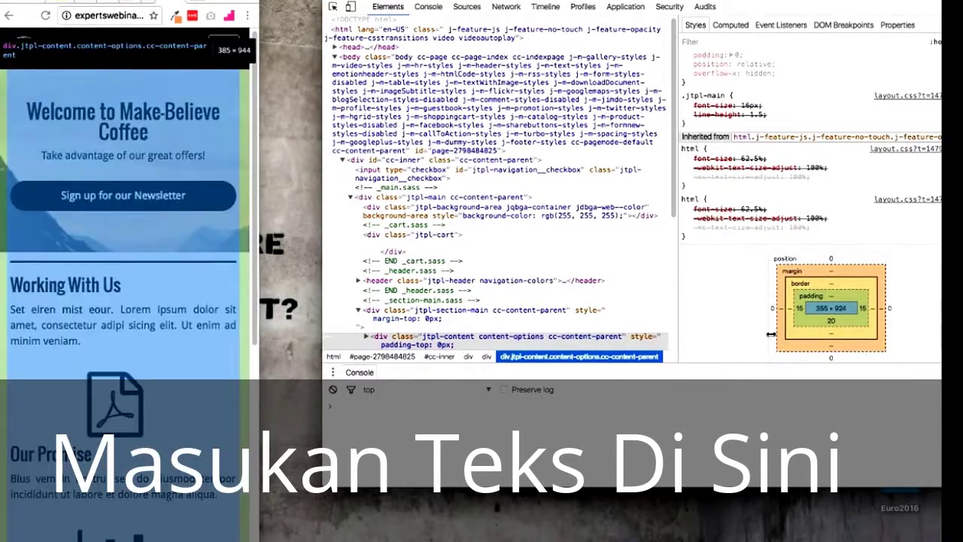
Step: Copy the .jtpl-content selector and add ".jtpl-content { padding-top:0px;}" as a second line in the text note
scroll(782, 167, "up", 5)
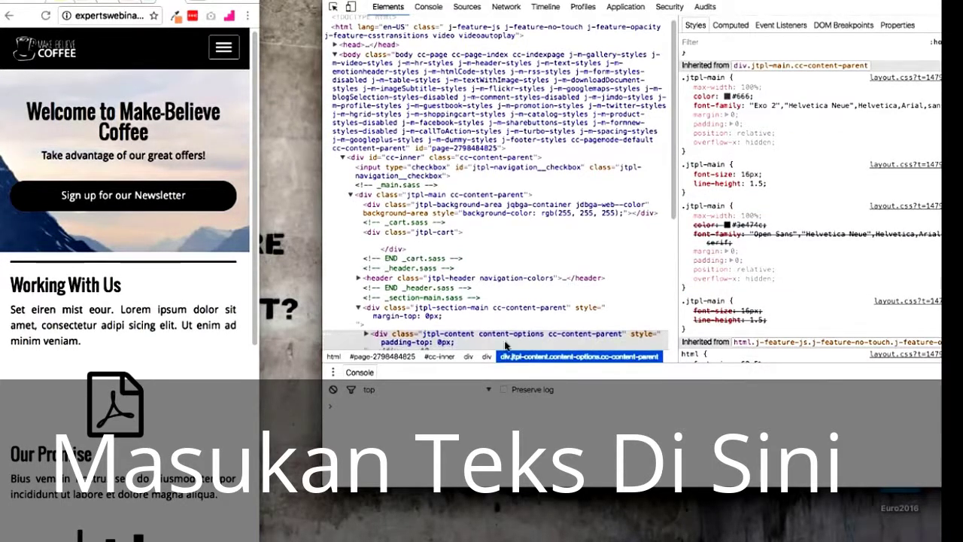
scroll(749, 274, "down", 5)
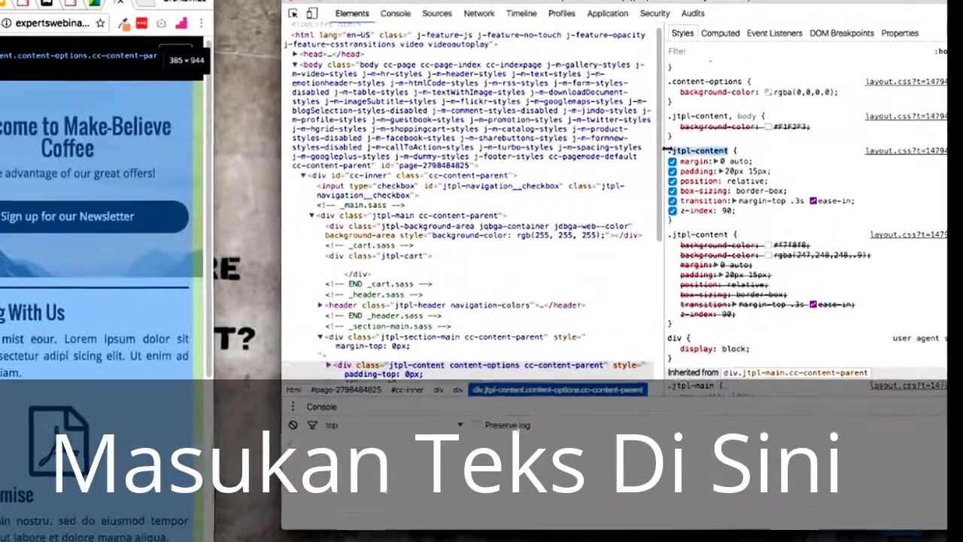
left_click(724, 146)
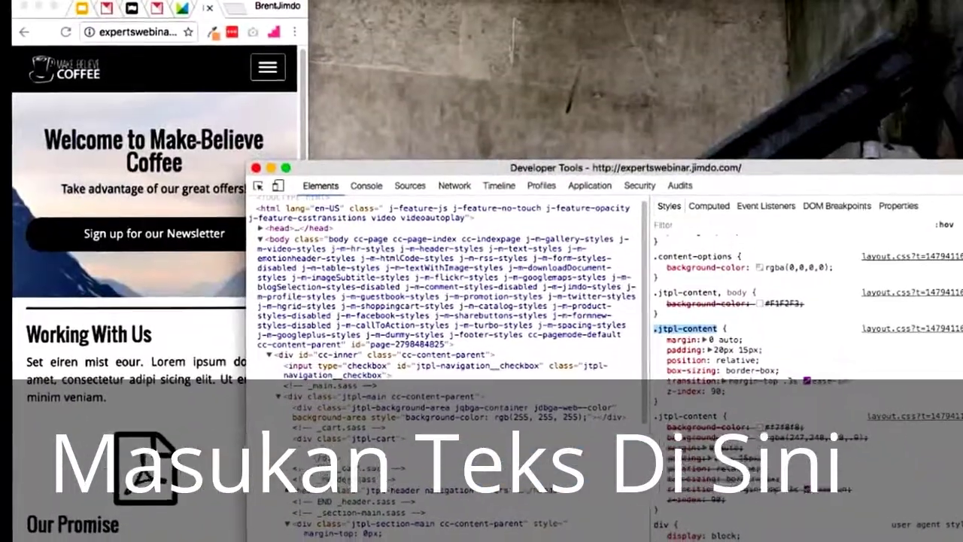
key("Return")
type(".jtpl-content ")
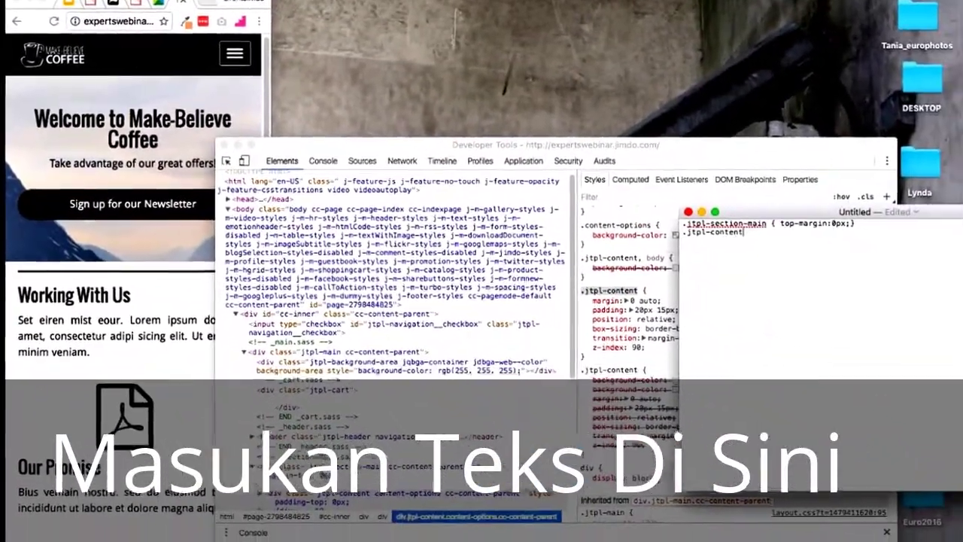
type("{ padding-top:0px;")
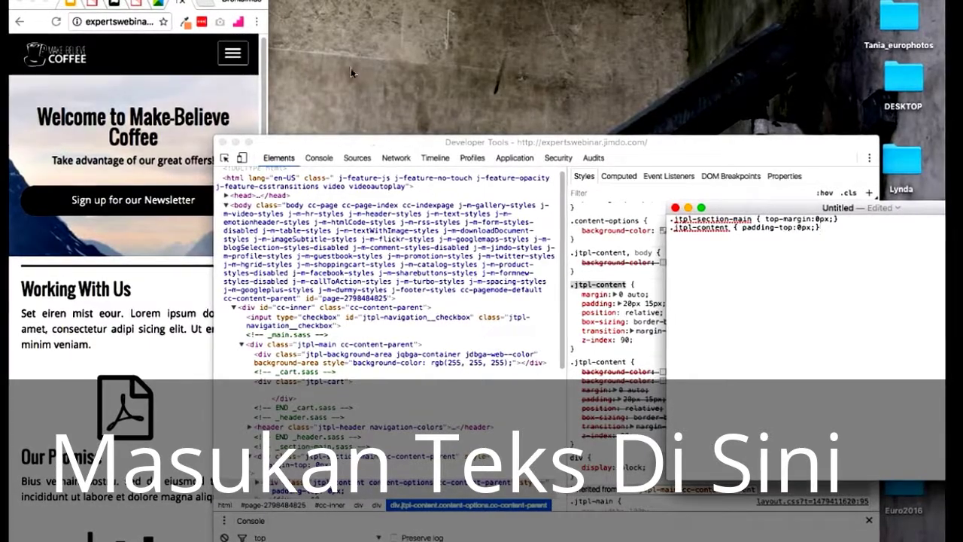
Step: Move the developer tools window clear of the site and open the About page from the mobile navigation menu
left_click_drag(367, 143, 348, 58)
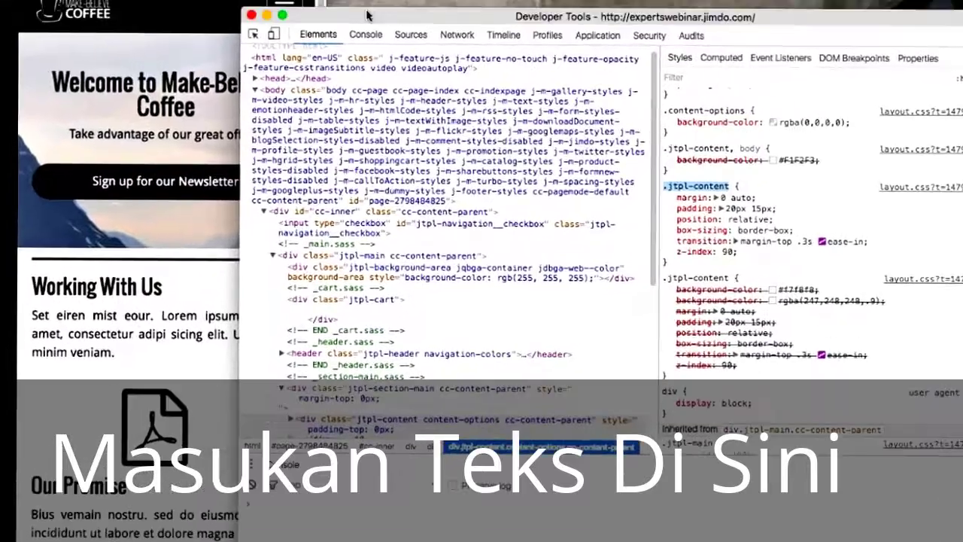
left_click_drag(325, 23, 485, 306)
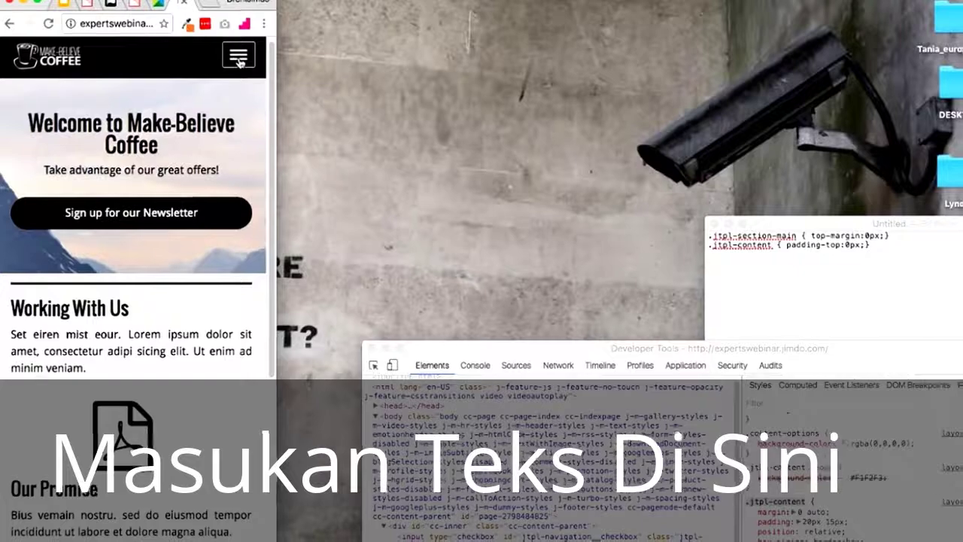
left_click(239, 62)
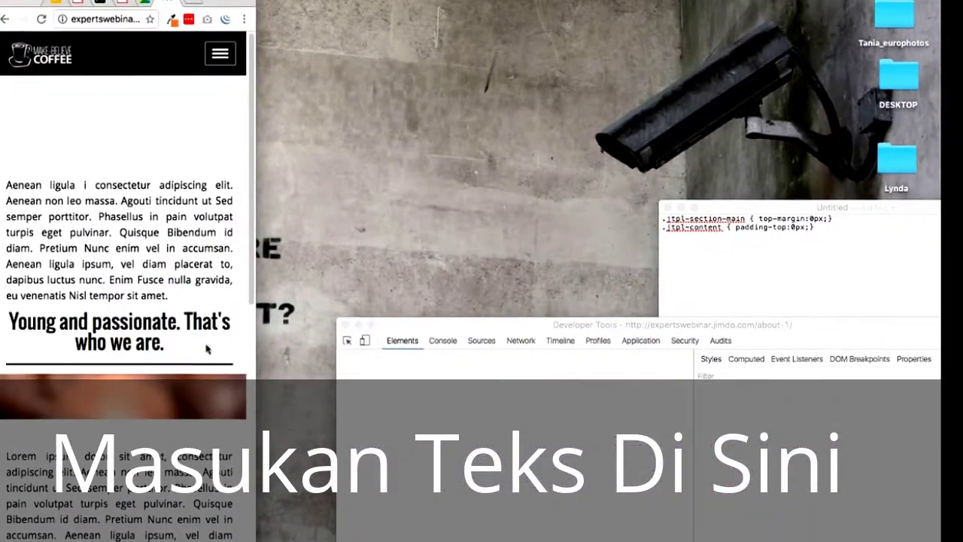
Step: Look over the About page's mobile layout, especially the height of the coffee-bean image strip below the heading
scroll(198, 363, "down", 2)
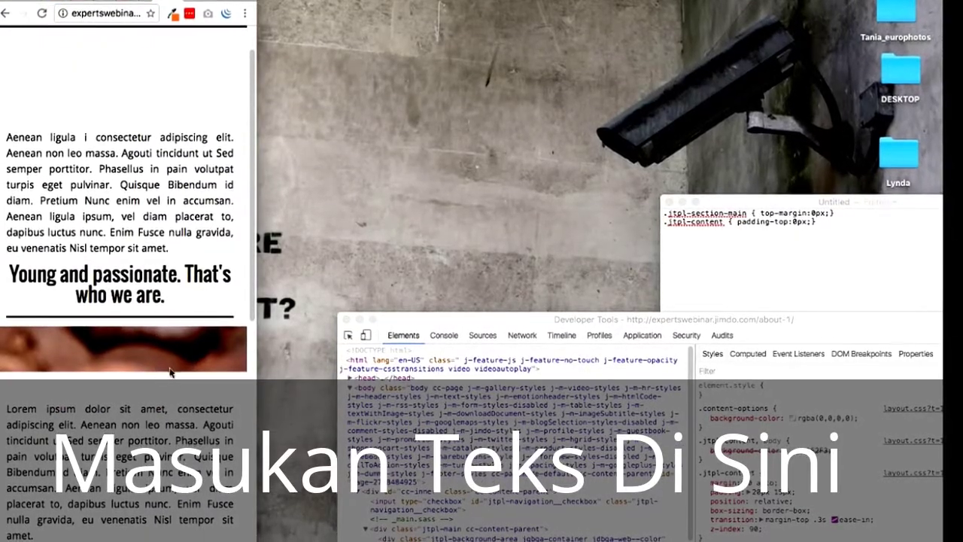
scroll(150, 348, "down", 5)
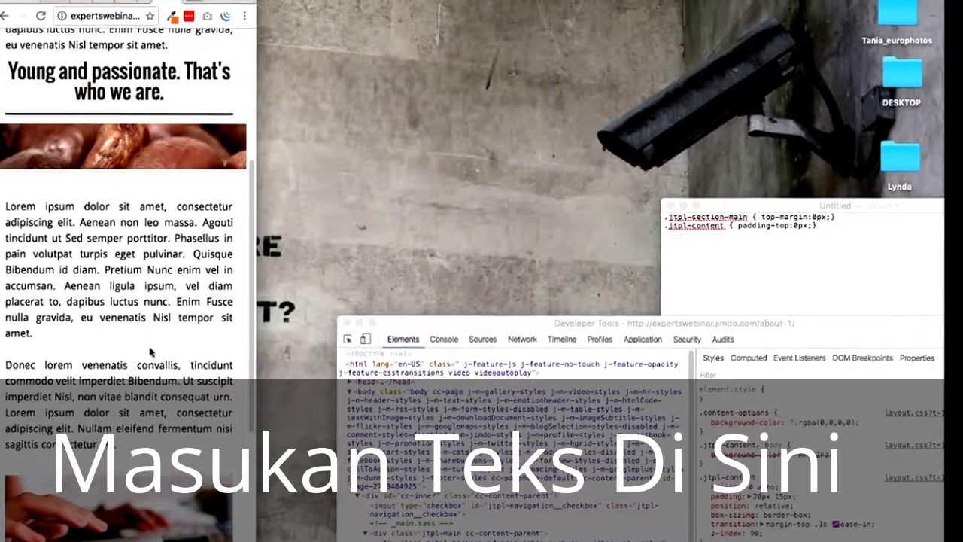
scroll(150, 350, "up", 4)
scroll(151, 354, "down", 3)
scroll(150, 353, "down", 3)
scroll(147, 346, "up", 5)
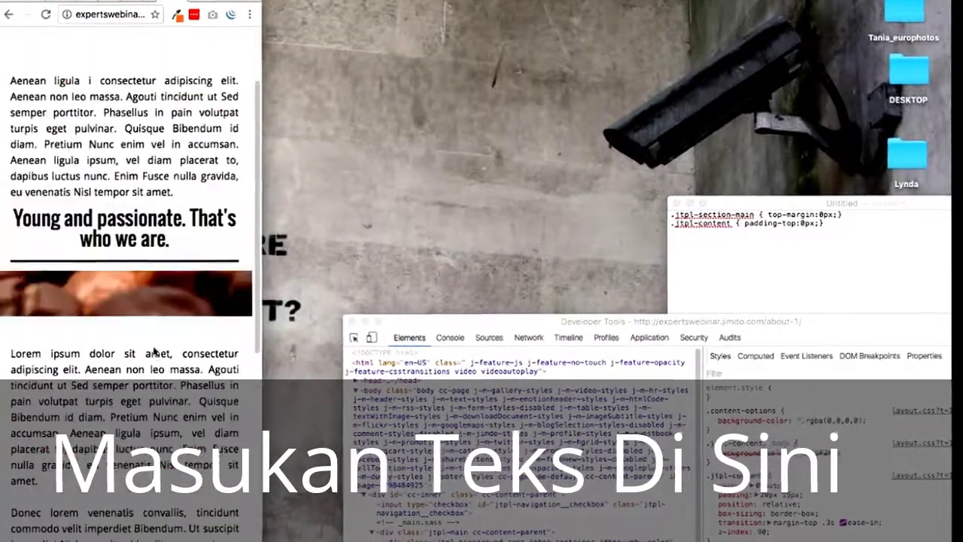
scroll(122, 280, "up", 1)
scroll(121, 280, "down", 6)
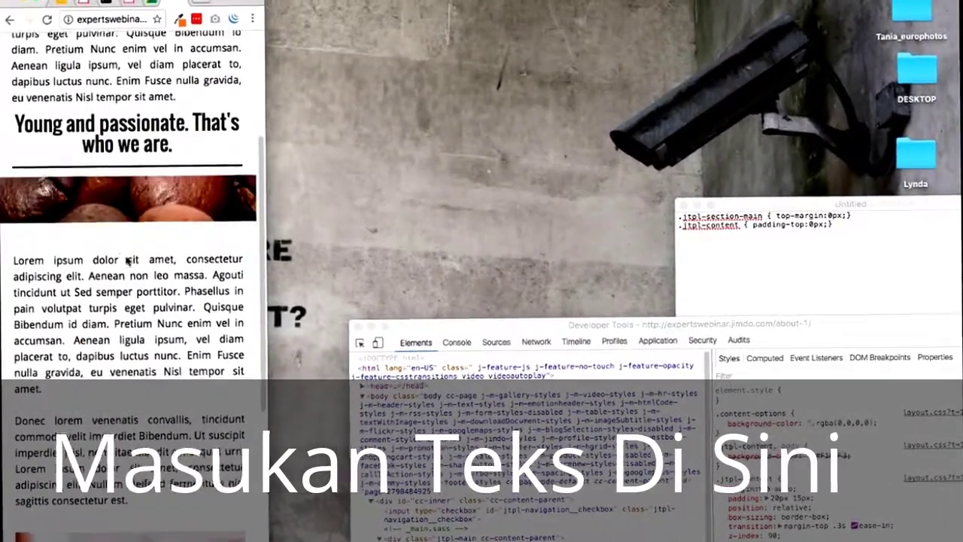
scroll(122, 280, "up", 4)
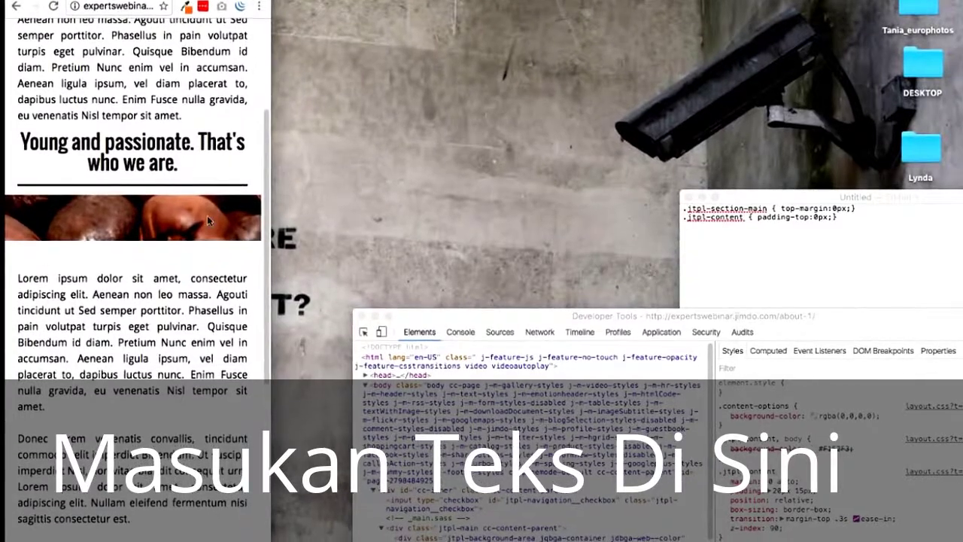
Step: Inspect the coffee-bean strip, select its parent about_image div, and move the note and developer tools windows so both are readable
right_click(177, 230)
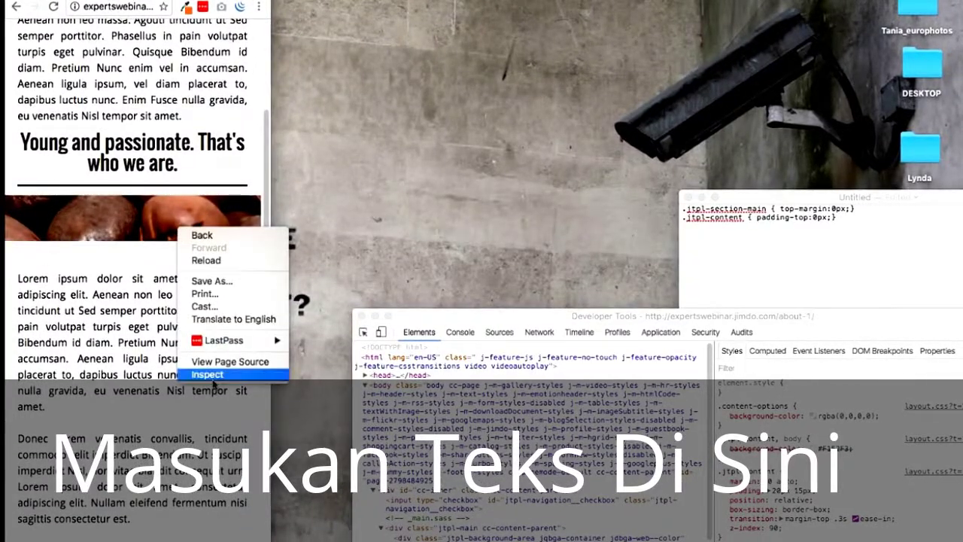
left_click(207, 374)
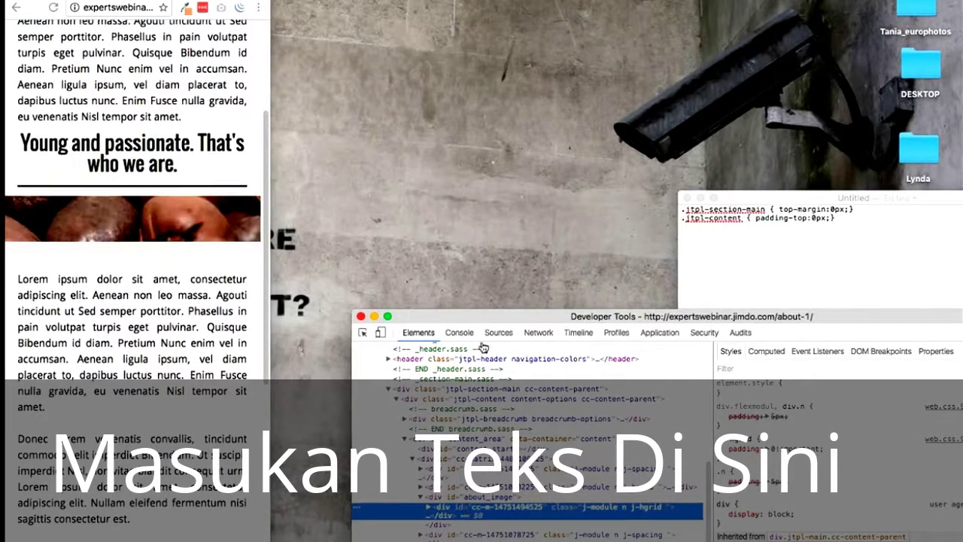
left_click_drag(402, 307, 336, 249)
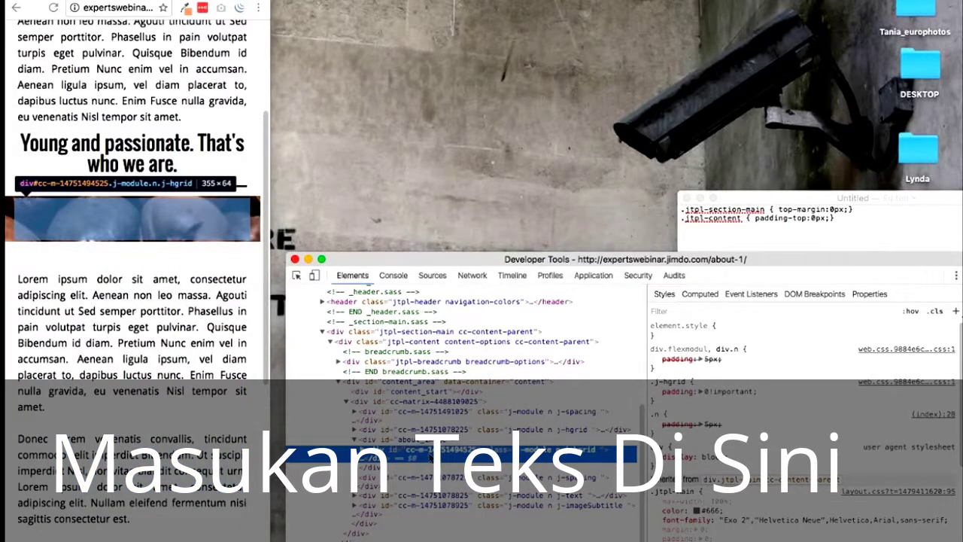
left_click(396, 442)
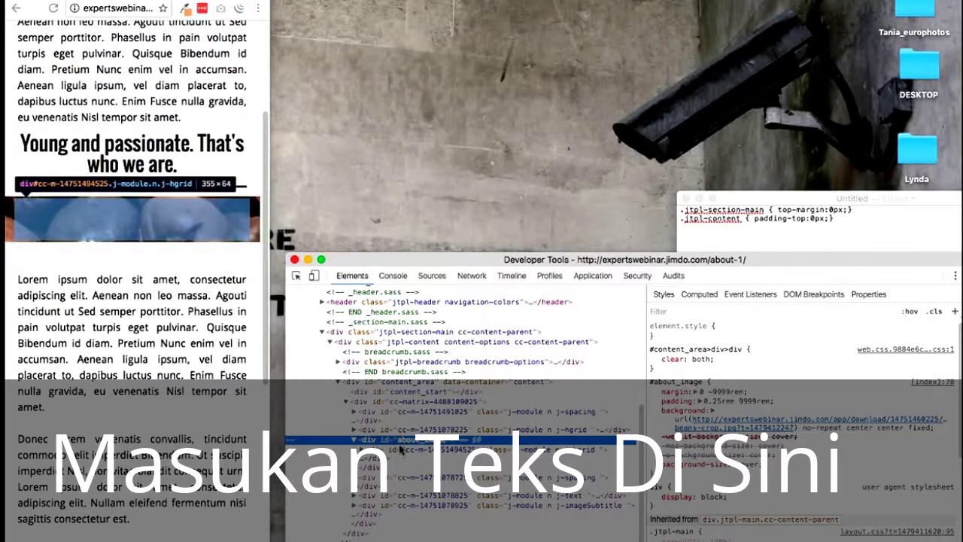
left_click_drag(765, 201, 716, 7)
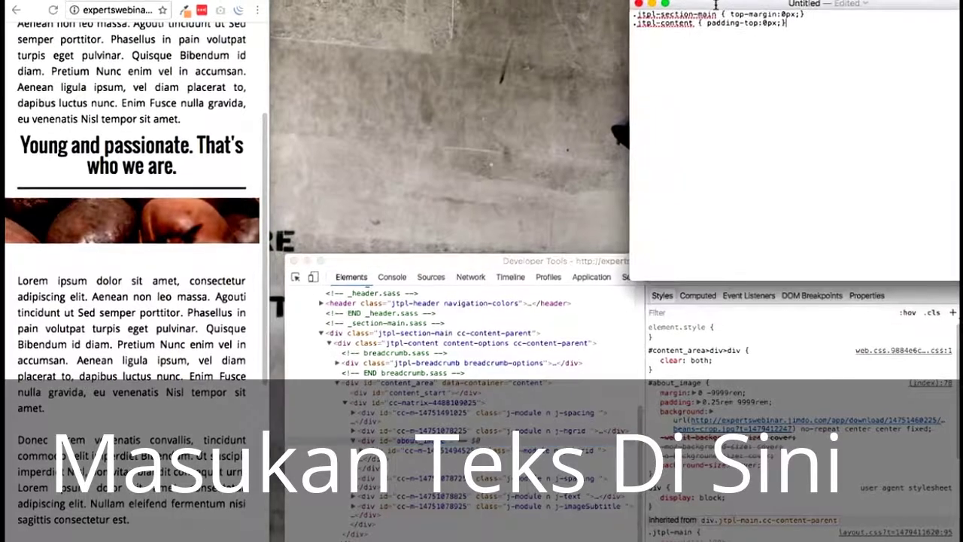
left_click_drag(401, 260, 376, 90)
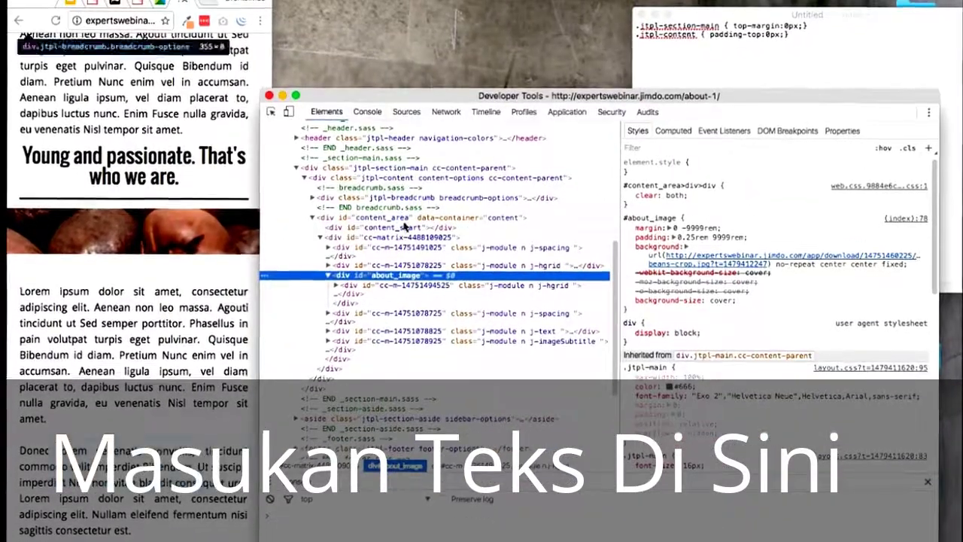
Step: Set the about_image div's height to 200 px in the box model and check the enlarged strip on the page
scroll(775, 301, "down", 6)
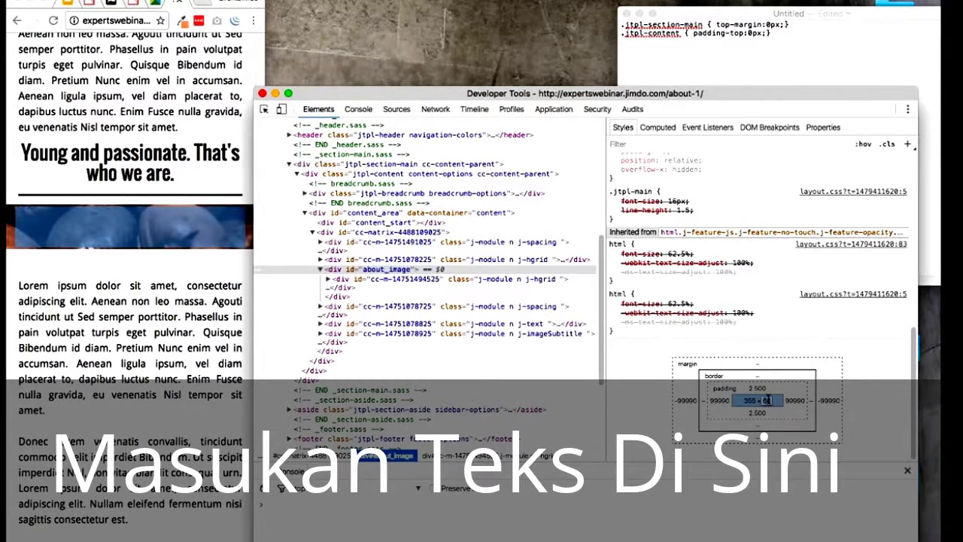
type("00")
key("Return")
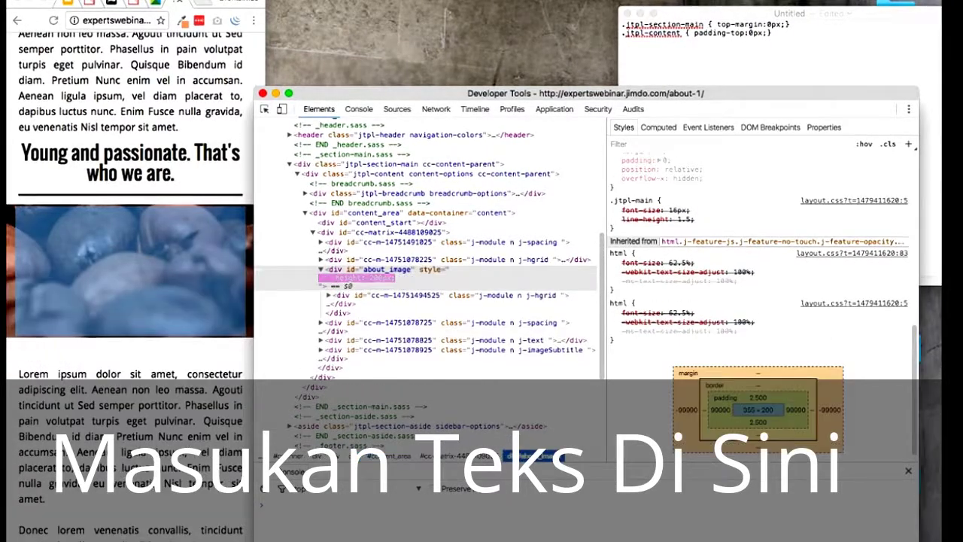
scroll(151, 300, "down", 2)
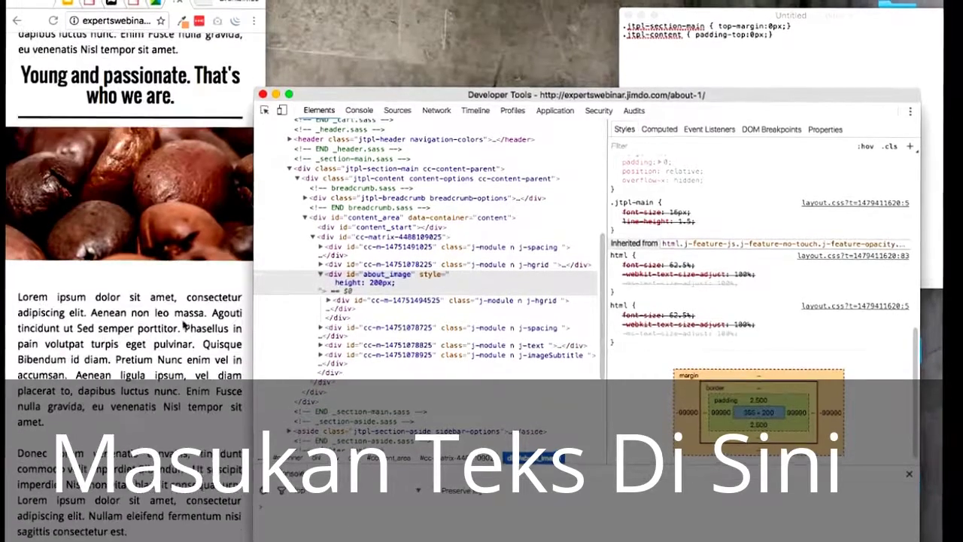
scroll(180, 335, "up", 6)
scroll(180, 335, "down", 3)
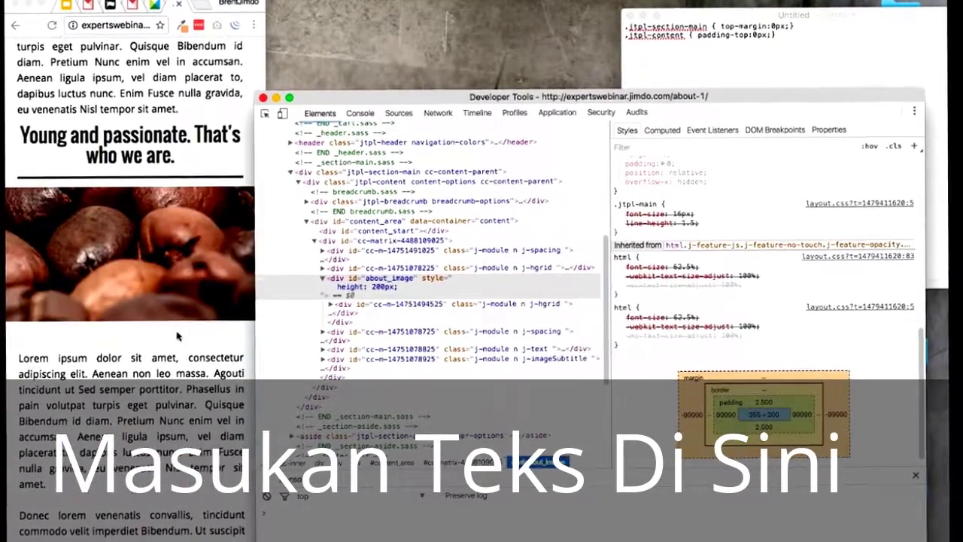
scroll(180, 335, "up", 3)
scroll(180, 332, "down", 5)
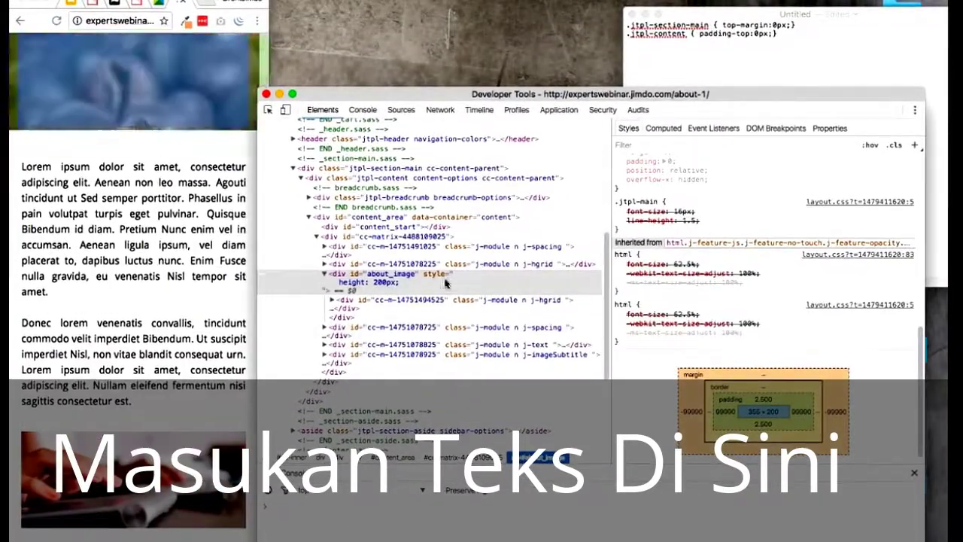
Step: Add the rule "#about_image { height:200px;}" to the text note, below a blank line
left_click(819, 44)
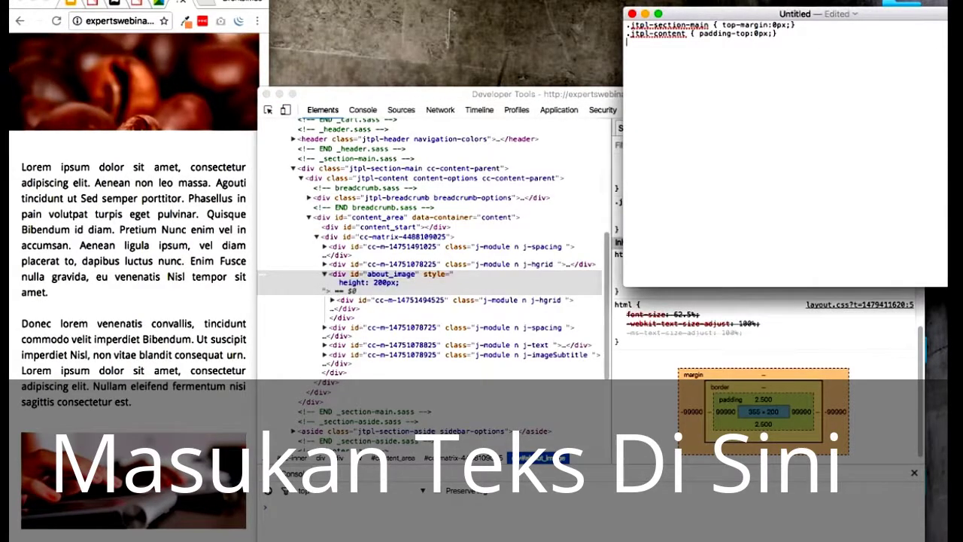
key("Return")
type("#")
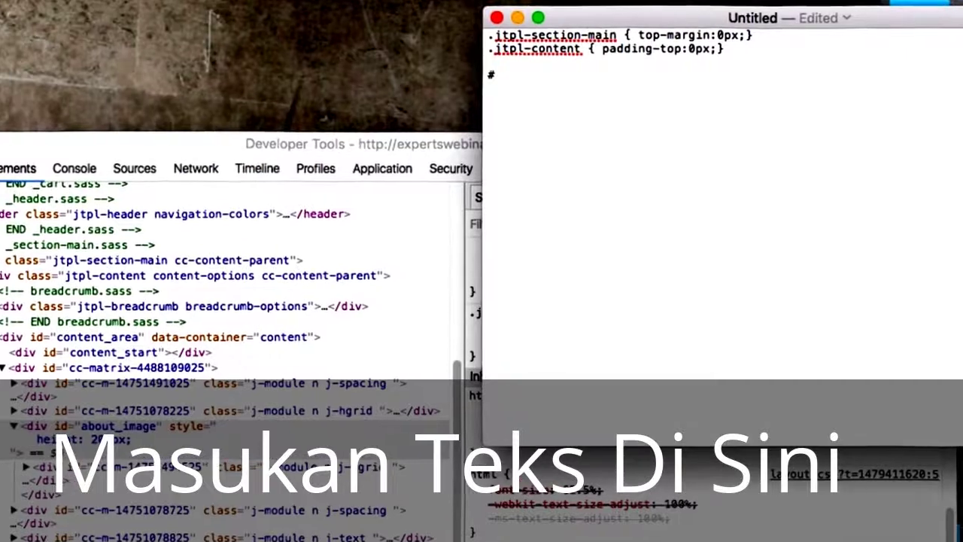
type("about_image { height:200px;")
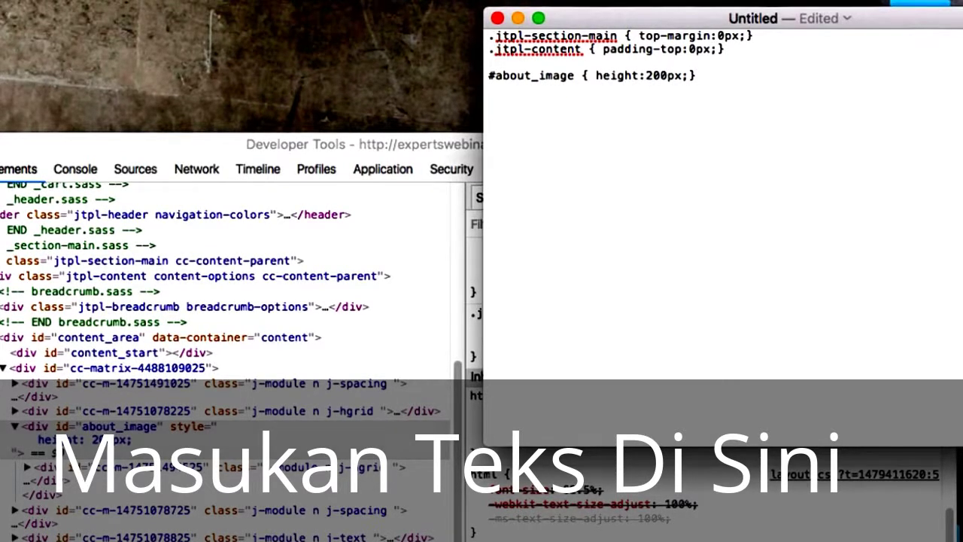
Step: Close the developer tools and open the "Make CSS changes to only the Mobile version" tutorial from the presentation's link list
key("super+Tab")
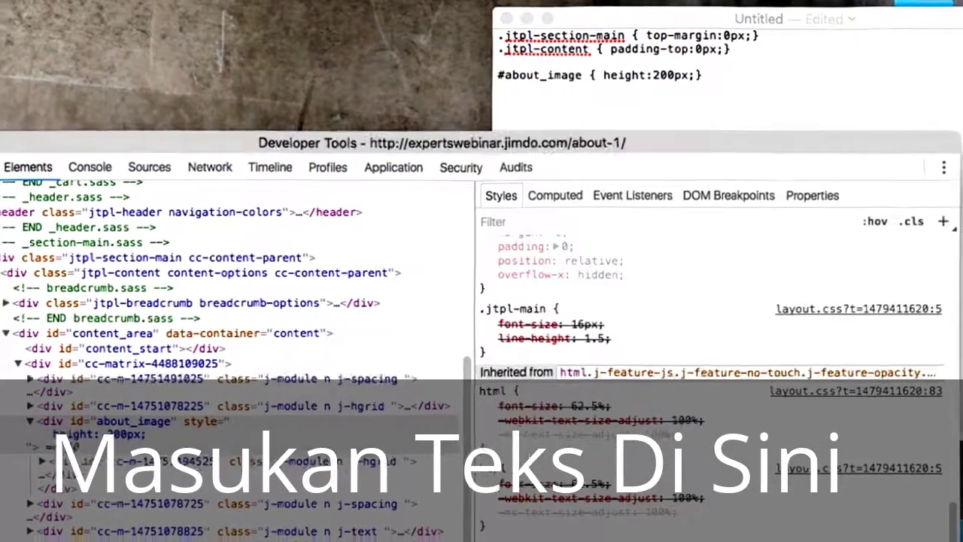
key("super+alt+i")
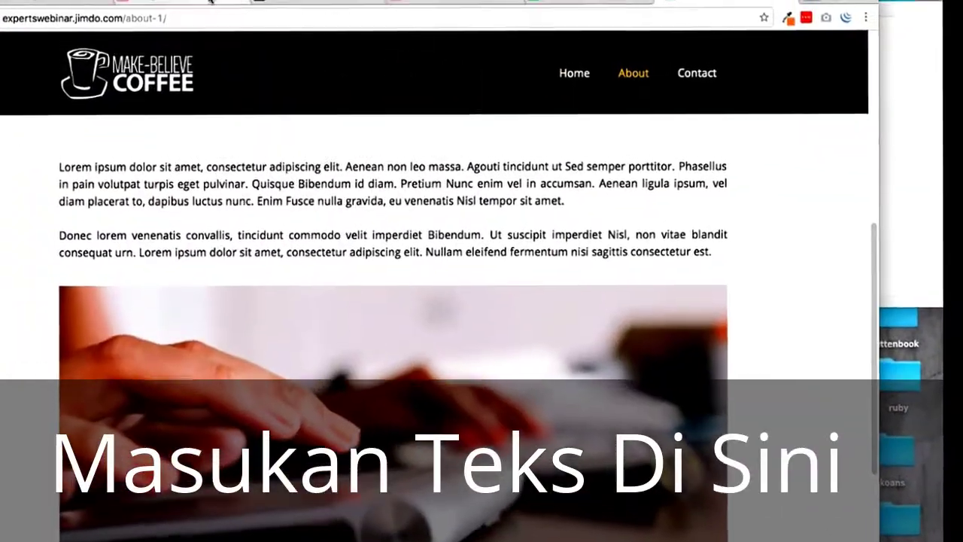
left_click(224, 3)
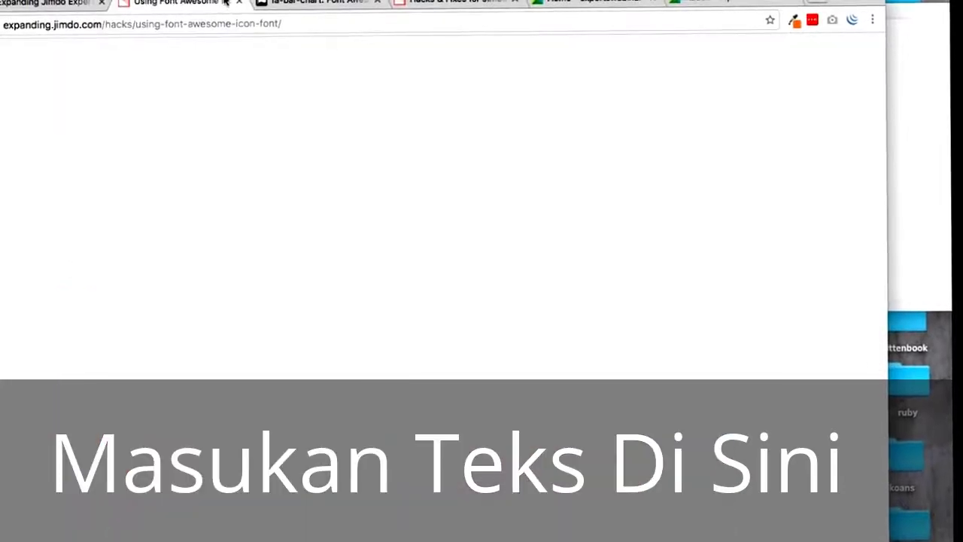
left_click(316, 3)
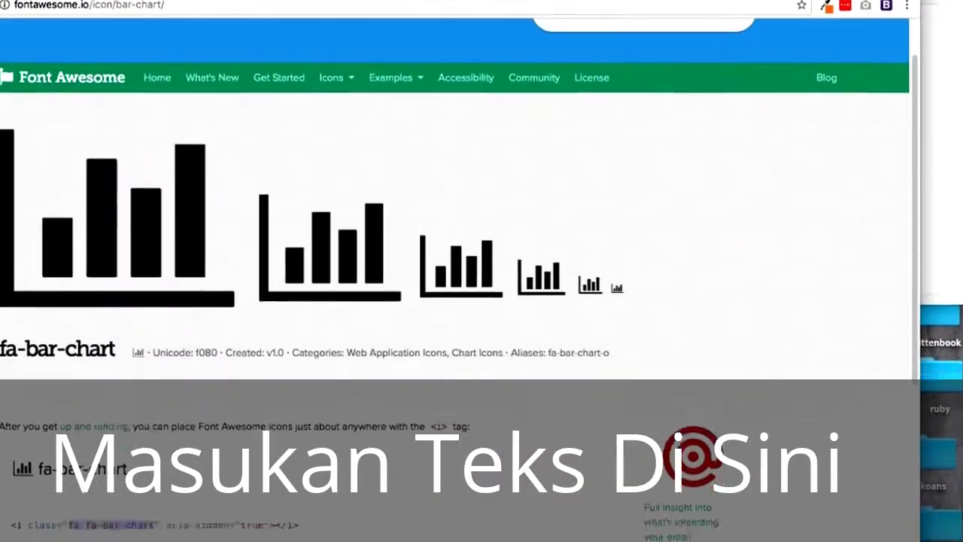
key("super+Tab")
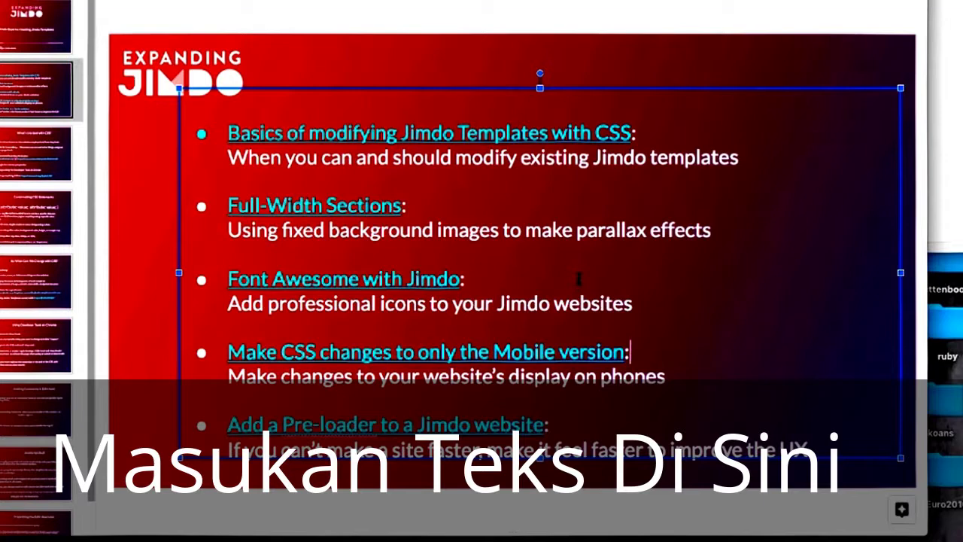
left_click(696, 305)
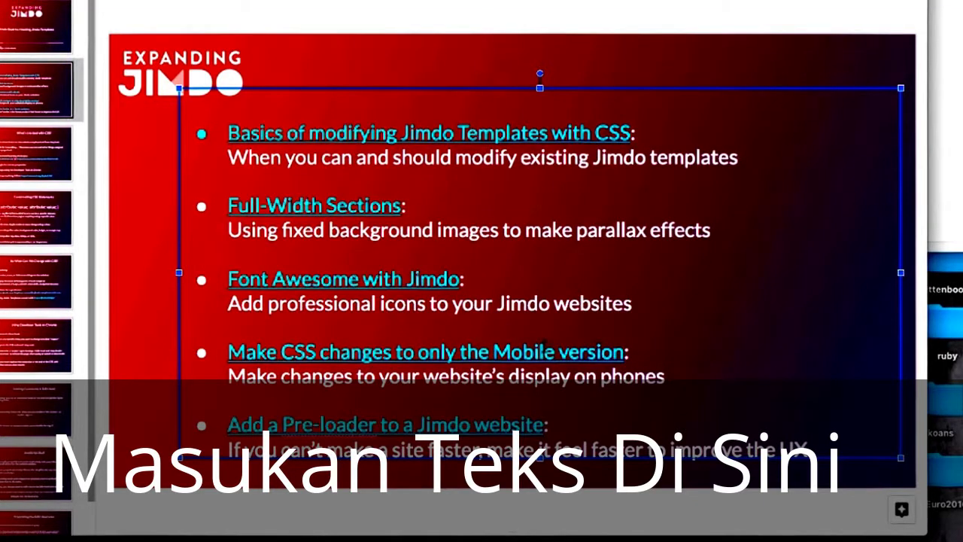
left_click(554, 351)
left_click(391, 383)
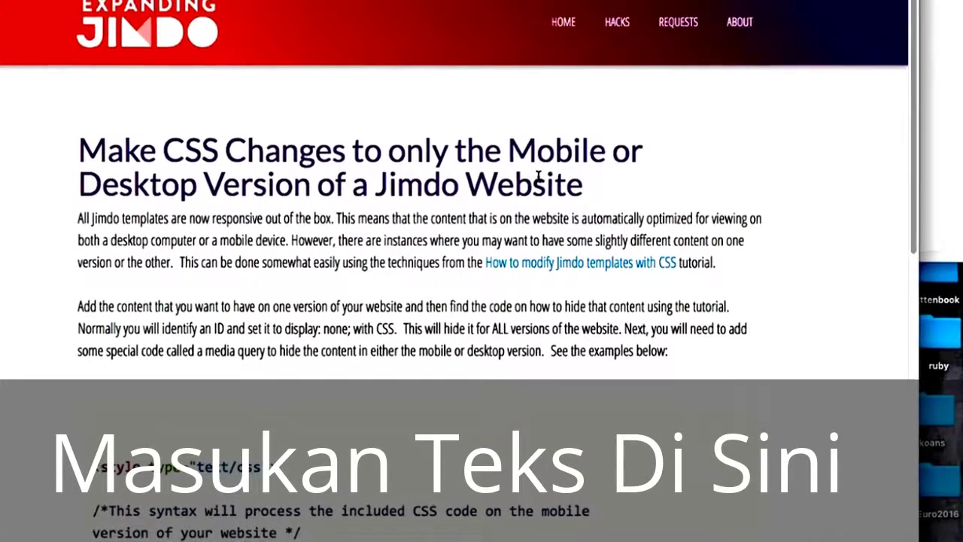
scroll(527, 249, "down", 3)
scroll(531, 200, "down", 2)
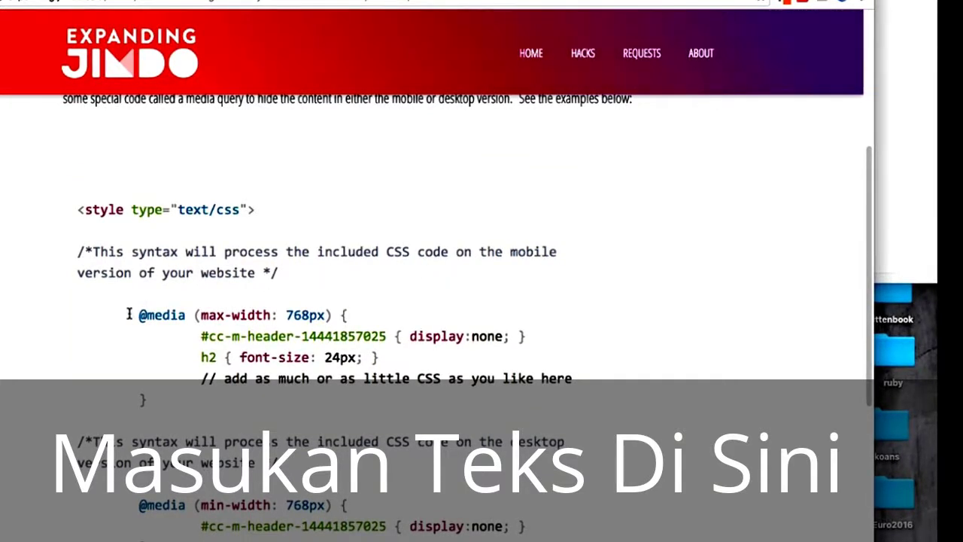
left_click_drag(129, 315, 248, 400)
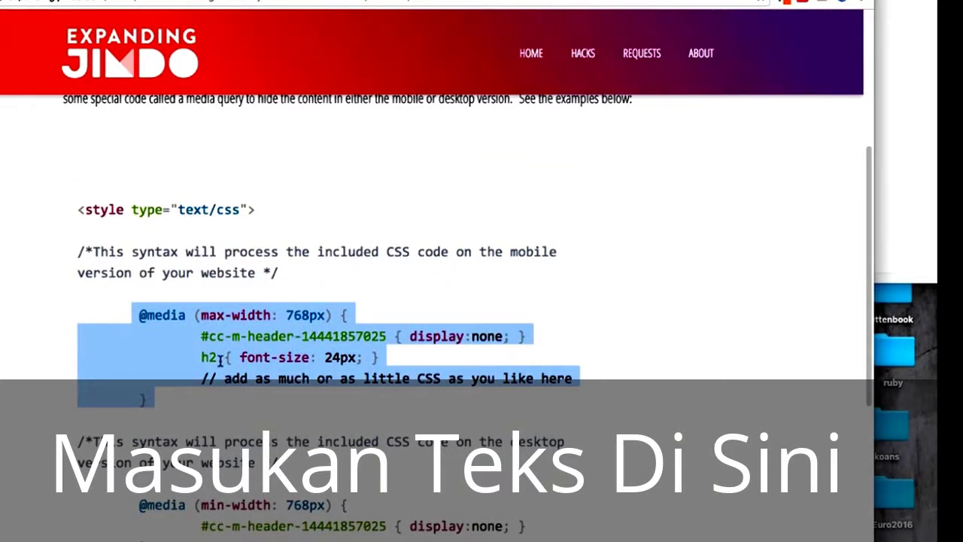
left_click(325, 354)
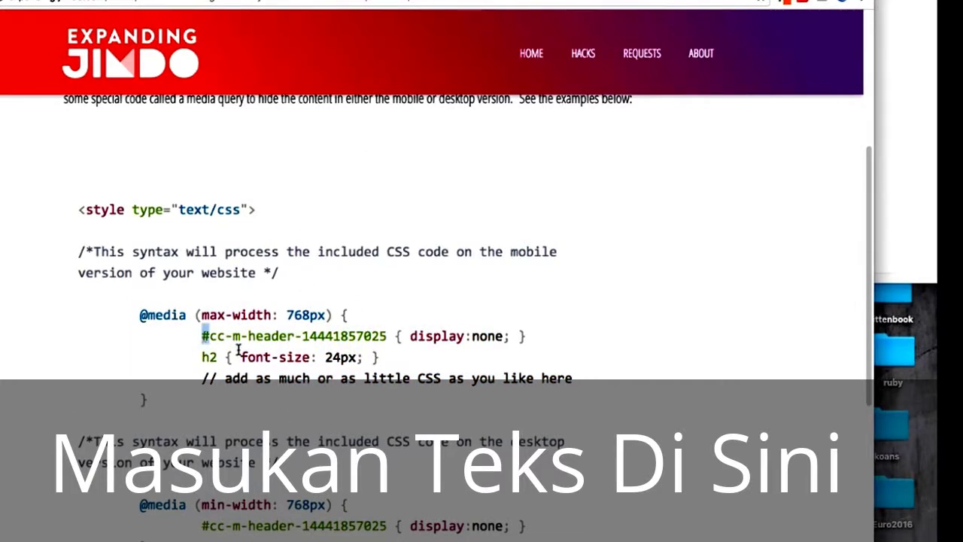
left_click_drag(238, 351, 616, 390)
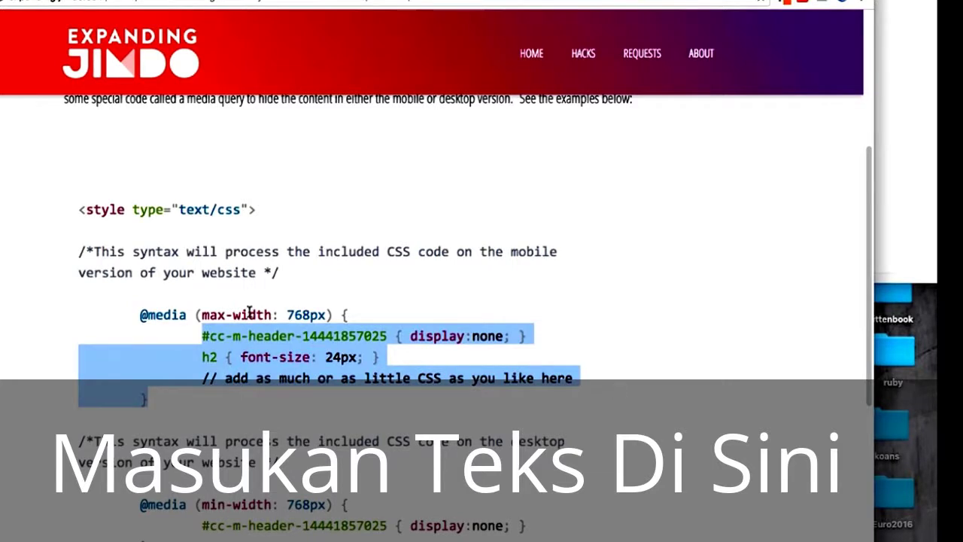
left_click(191, 311)
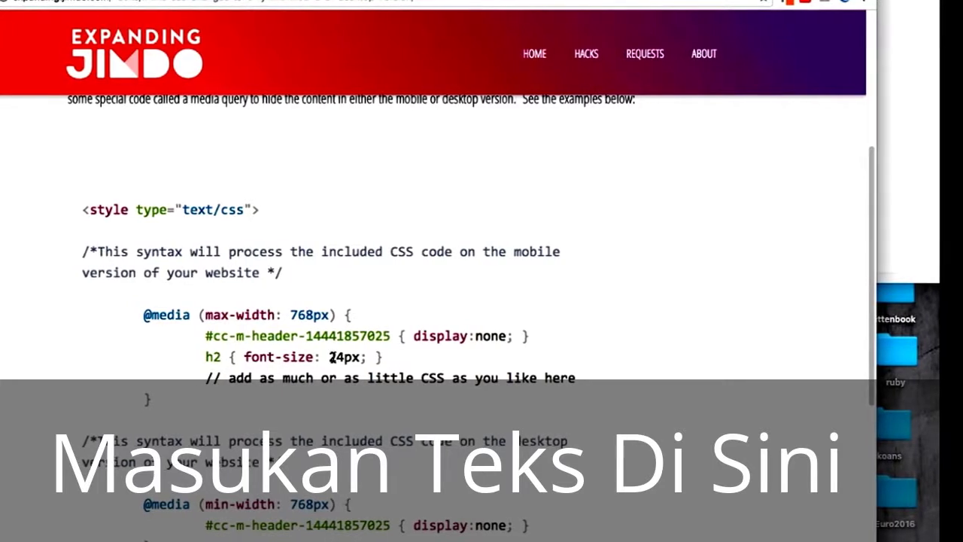
left_click_drag(177, 400, 7, 299)
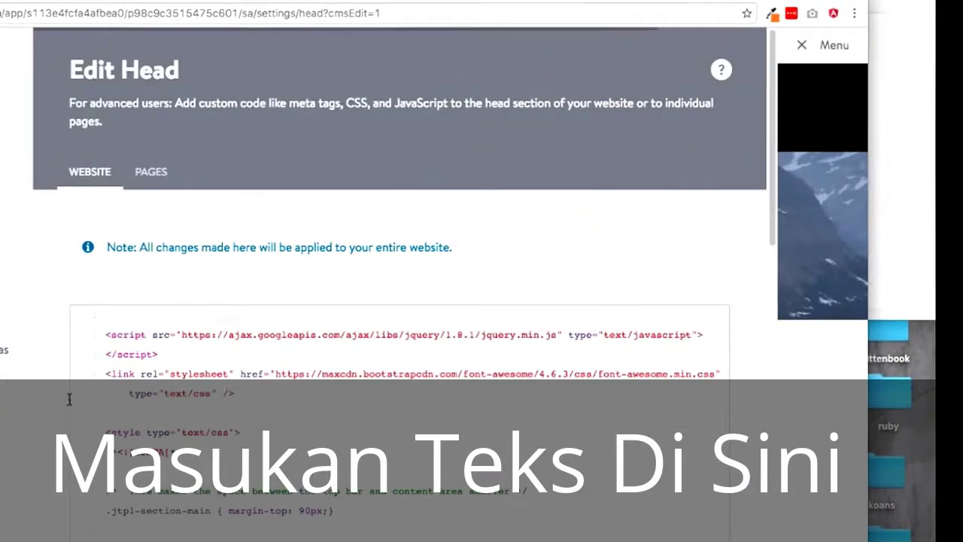
Step: Insert the copied media query block below the #about_image rule and title it "/* this makes fixes to the mobile version of the website */"
scroll(195, 444, "down", 5)
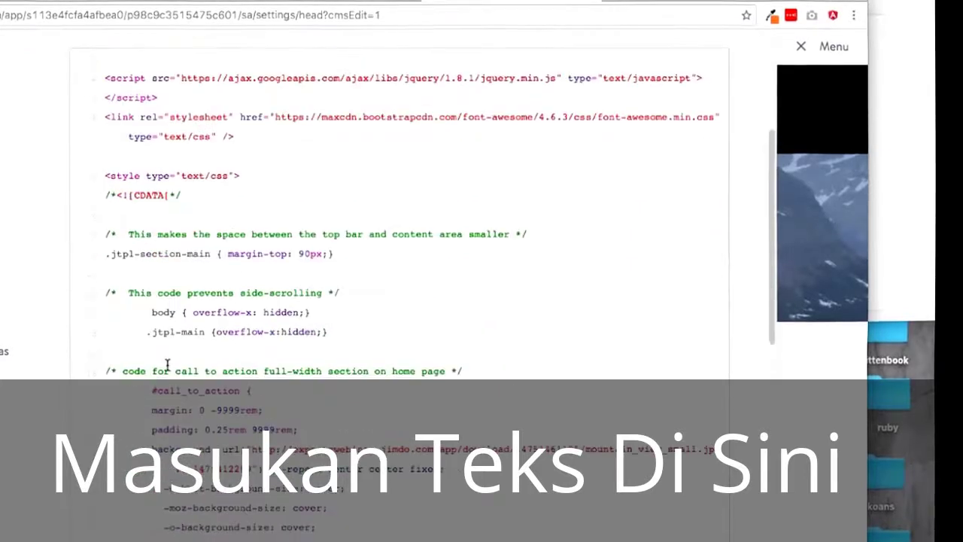
scroll(169, 368, "down", 5)
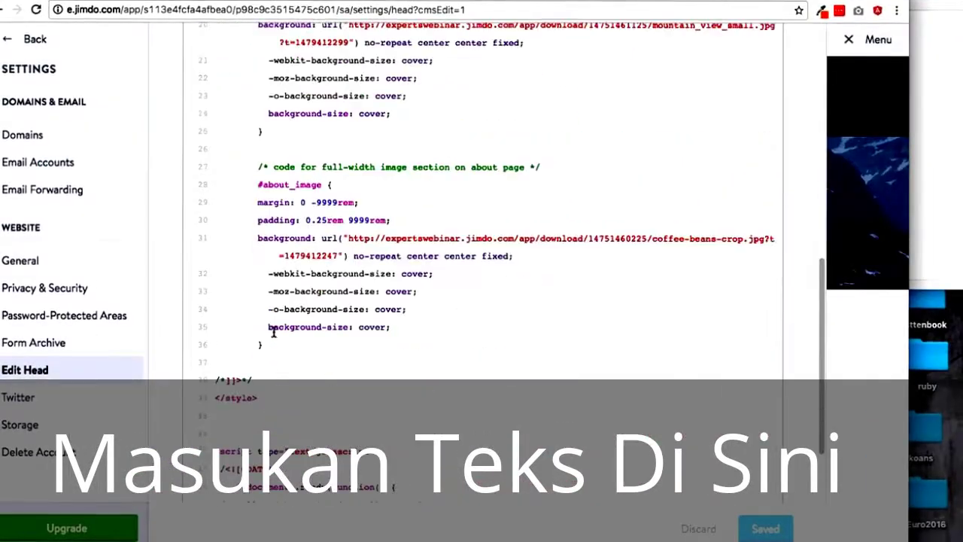
left_click(307, 362)
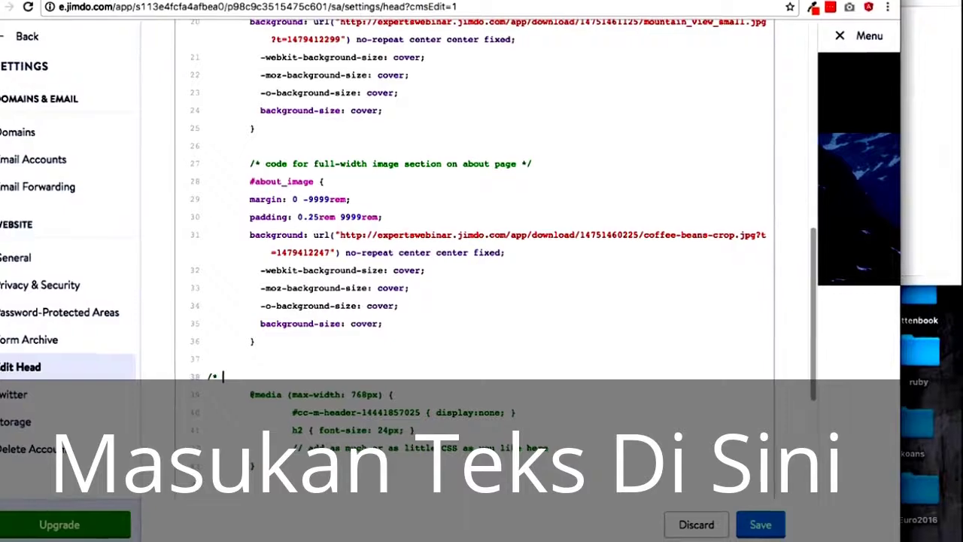
type("* ")
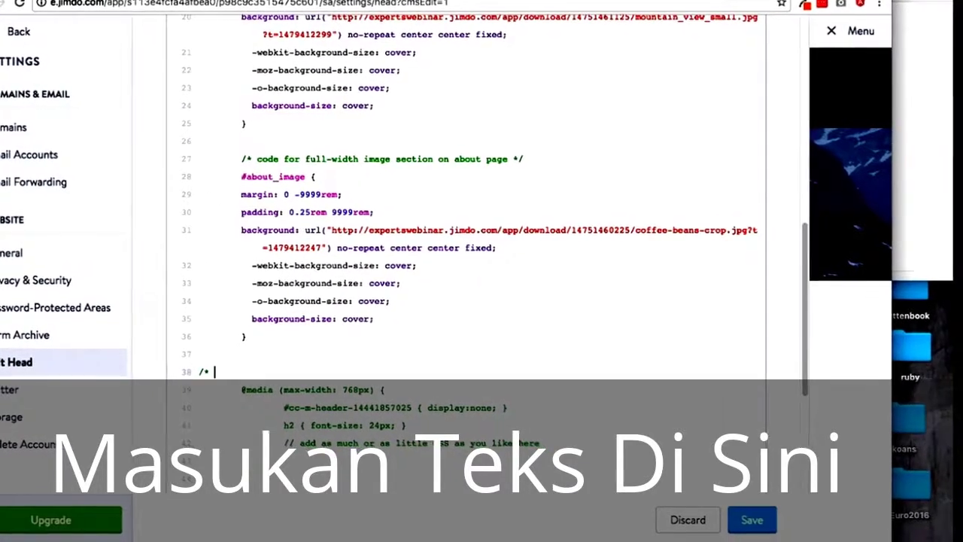
type("this ")
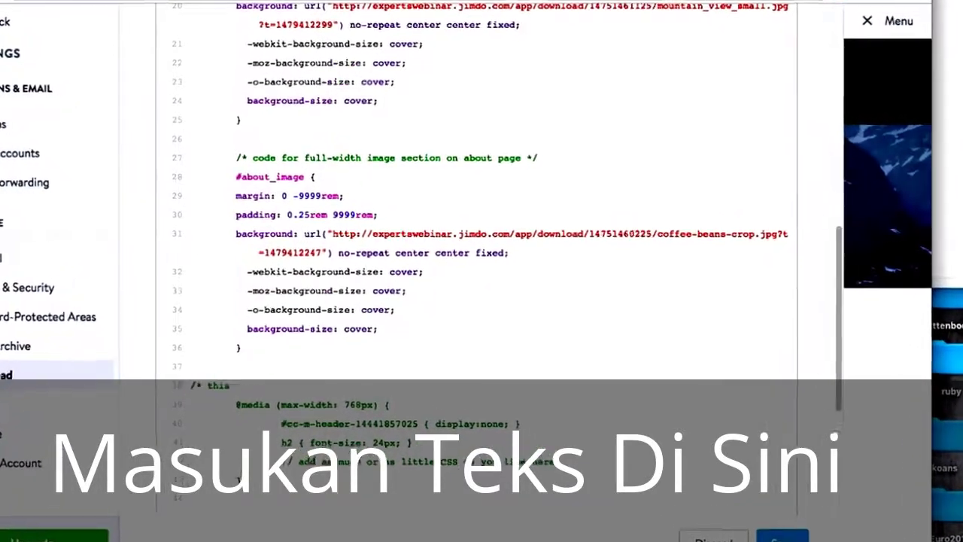
type("makes fixes to the mobile version of the website */")
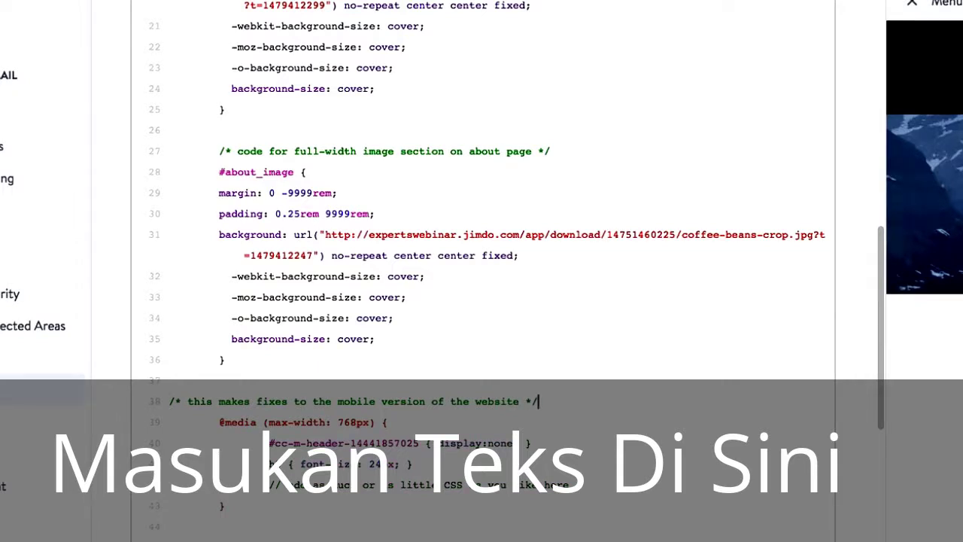
Step: Copy the three CSS rules from the text note over the sample h2 rule and comment line inside the media query, indenting them
left_click_drag(832, 9, 659, 4)
key("ctrl+c")
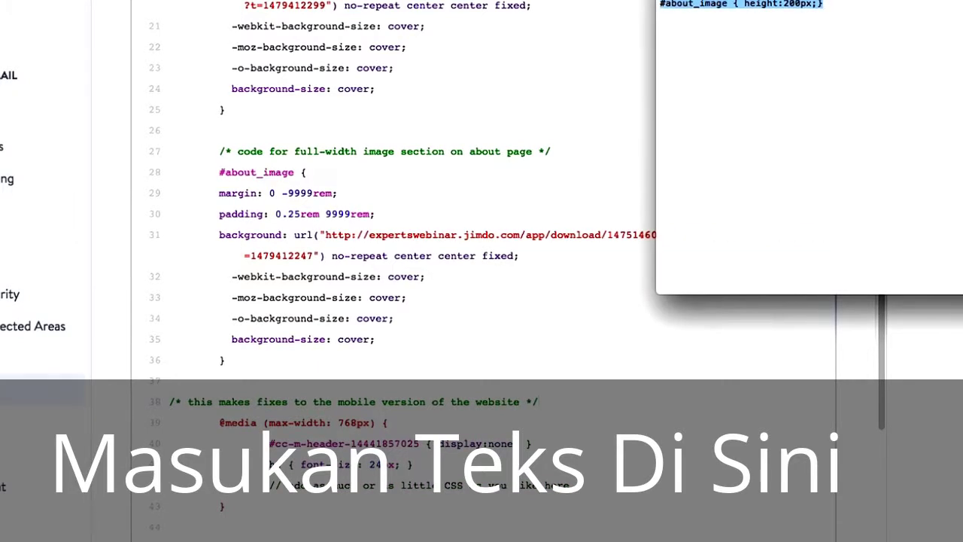
left_click(524, 514)
left_click_drag(583, 493, 172, 460)
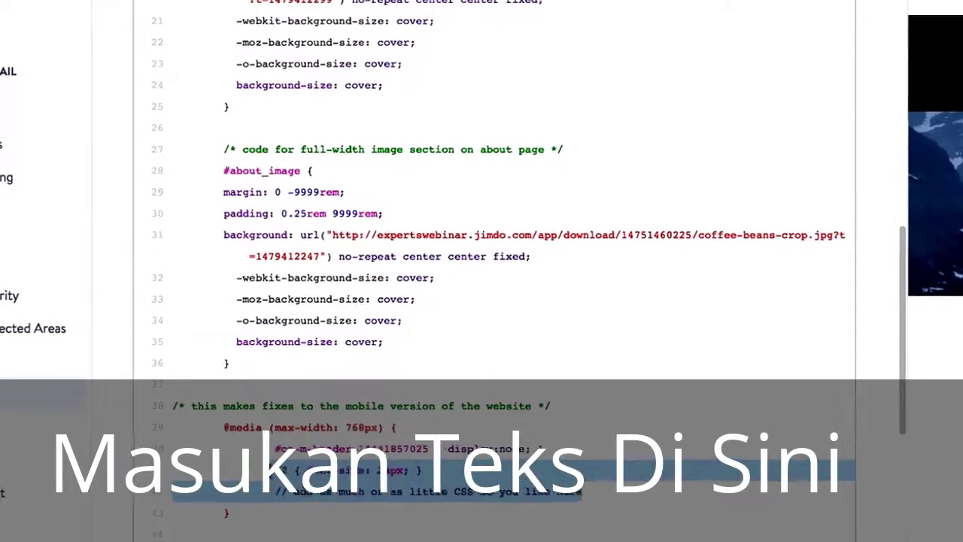
key("ctrl+v")
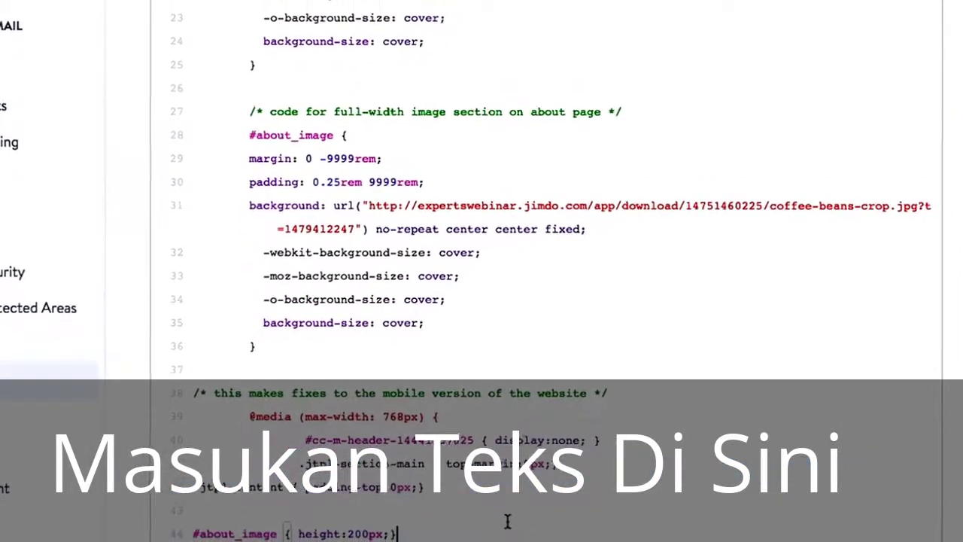
scroll(507, 521, "down", 3)
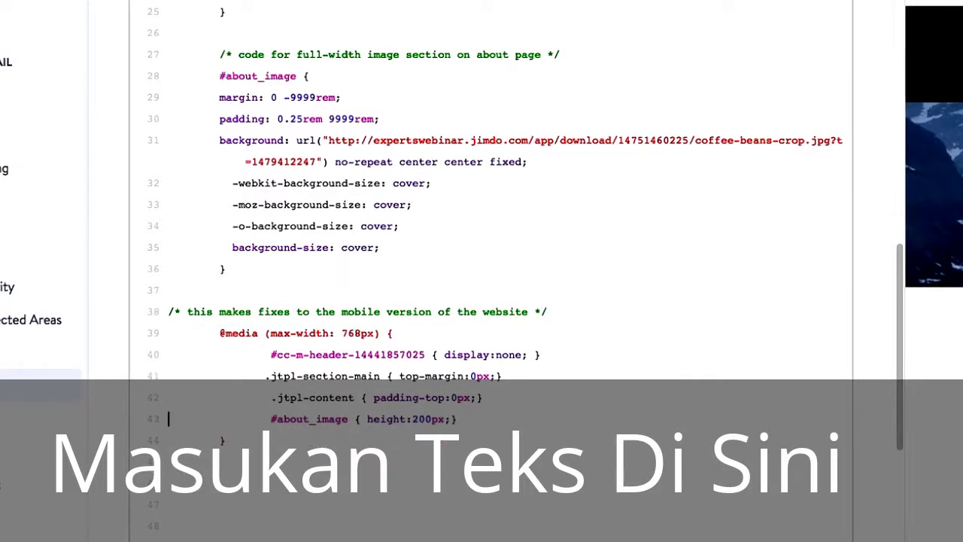
left_click_drag(315, 355, 170, 355)
key("BackSpace")
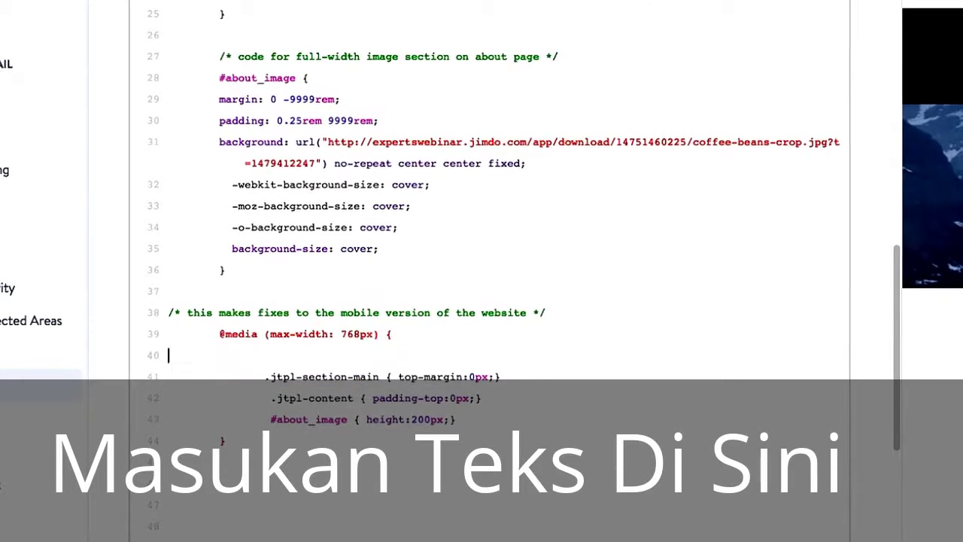
key("Delete")
left_click(495, 418)
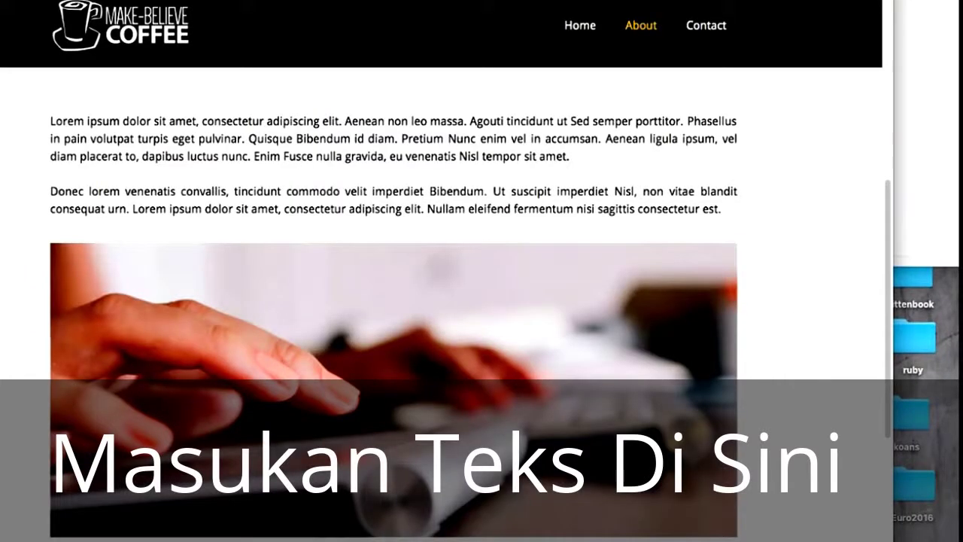
Step: Check the live site's Home and About pages at desktop width, including the coffee-bean strip
left_click(578, 25)
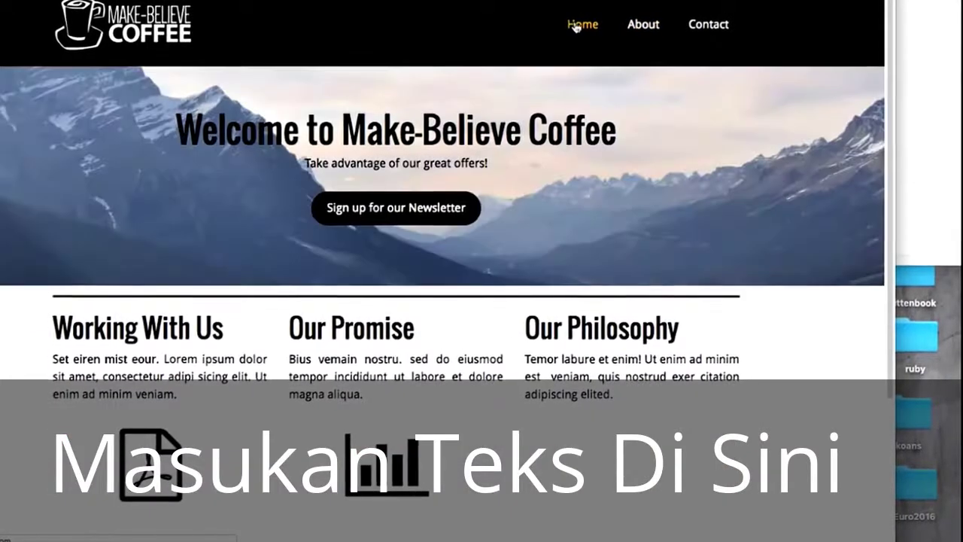
scroll(232, 187, "down", 3)
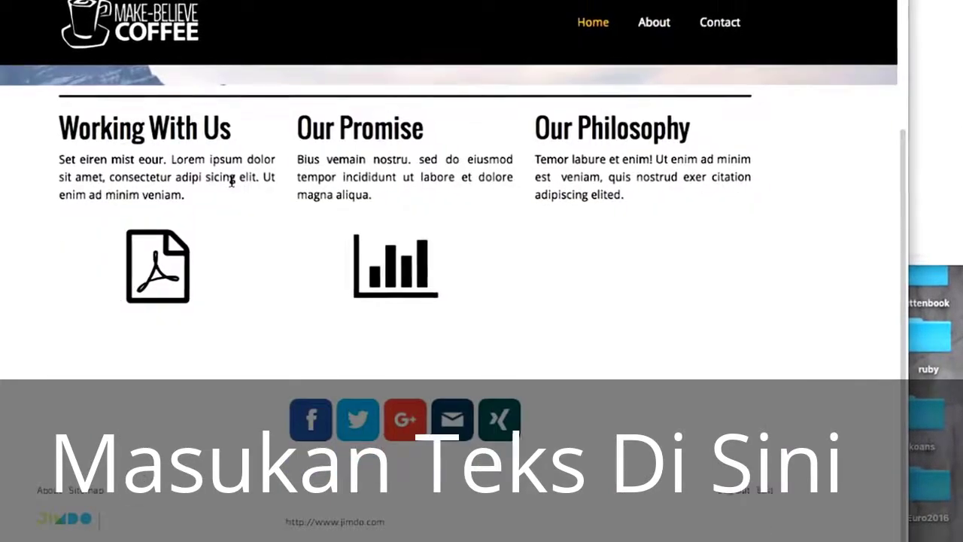
scroll(232, 181, "up", 3)
left_click(655, 7)
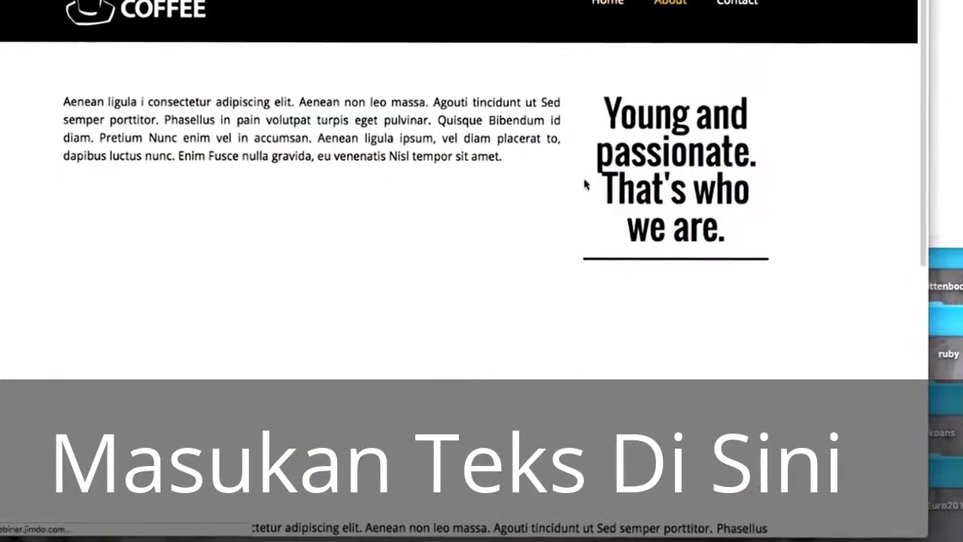
scroll(587, 184, "down", 5)
scroll(587, 183, "up", 5)
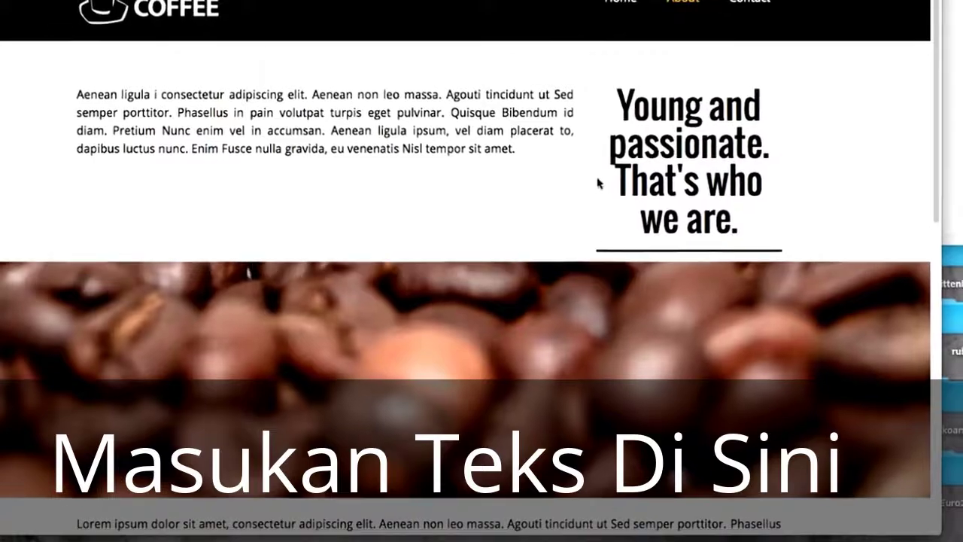
scroll(594, 186, "down", 1)
Step: Inspect the height styles of the About page's coffee-bean strip in the developer tools
right_click(405, 199)
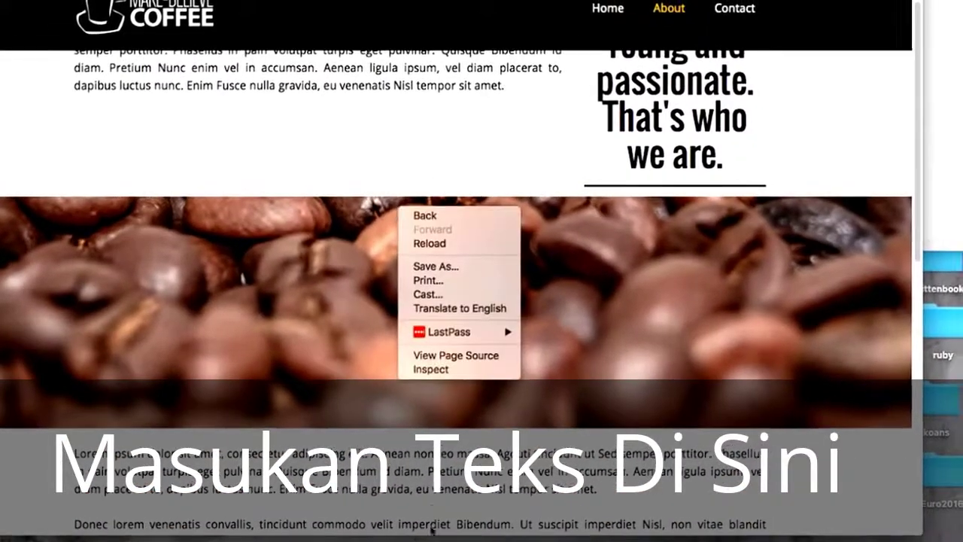
left_click(410, 369)
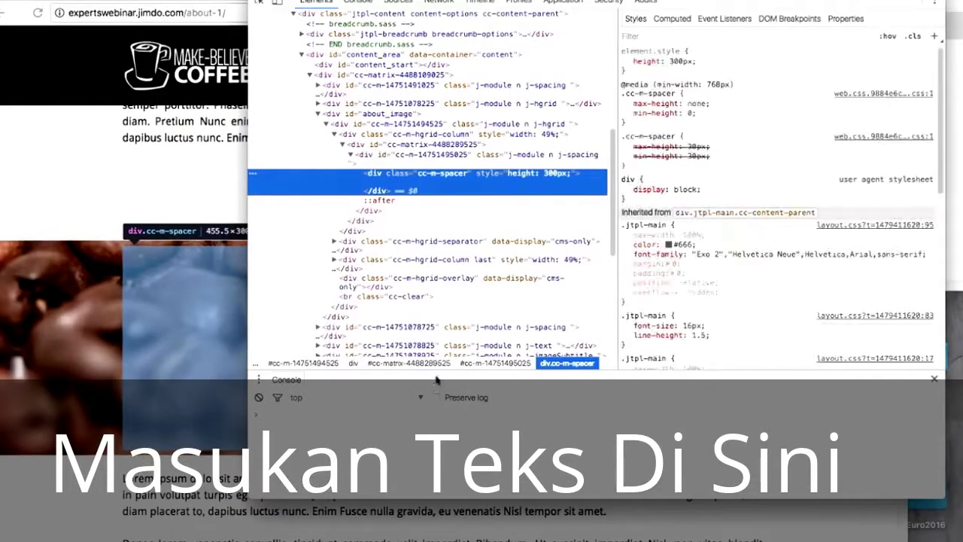
scroll(692, 203, "down", 10)
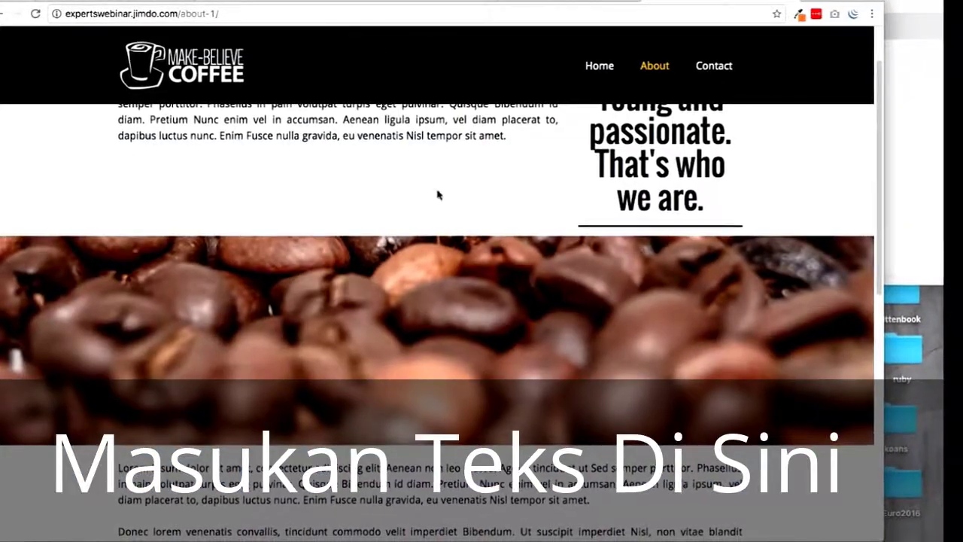
Step: Check the About page at mobile width, examining the space below the header and the coffee-bean strip's height
scroll(439, 193, "up", 1)
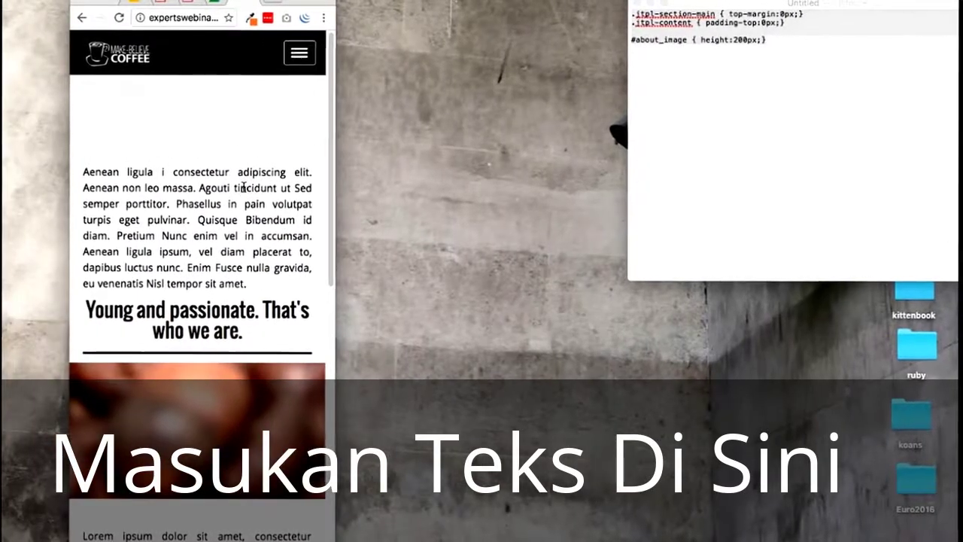
scroll(243, 188, "down", 5)
scroll(226, 301, "up", 3)
scroll(224, 328, "down", 1)
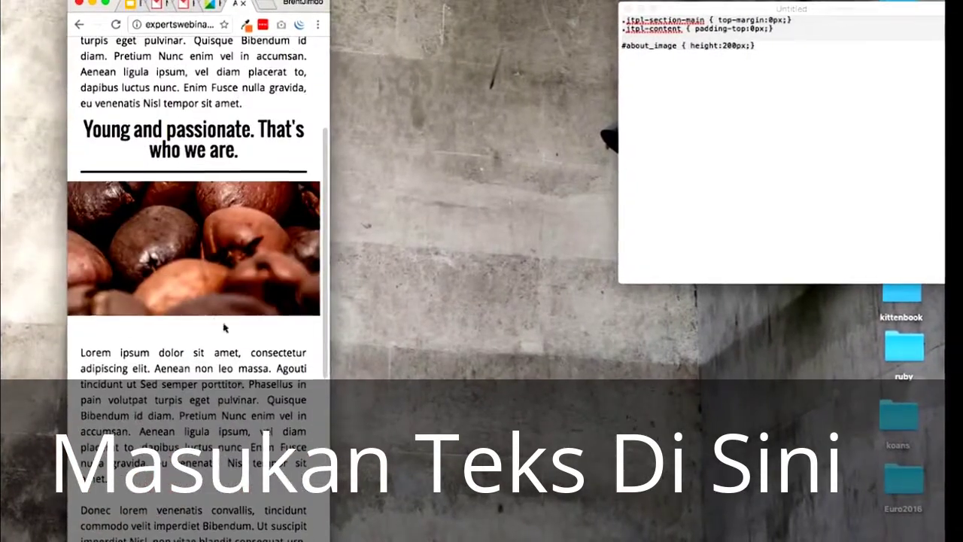
scroll(218, 327, "up", 5)
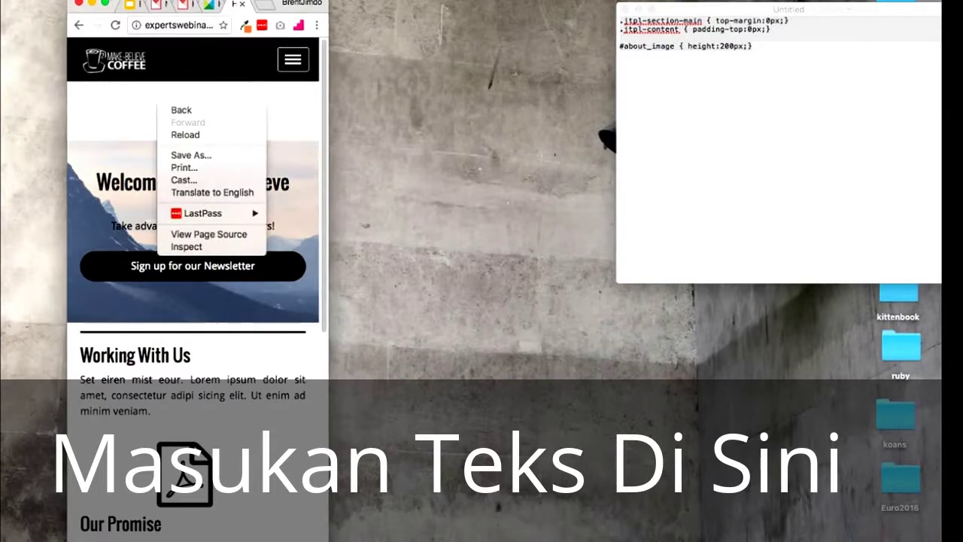
Step: Inspect the blank area above the Home page's welcome banner at mobile width in the developer tools
right_click(167, 129)
left_click(161, 83)
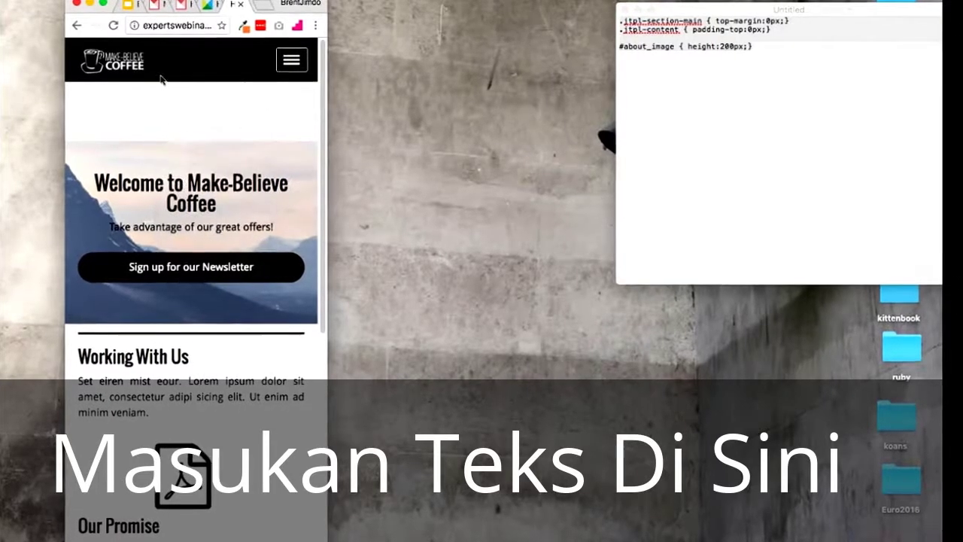
right_click(163, 104)
left_click(194, 252)
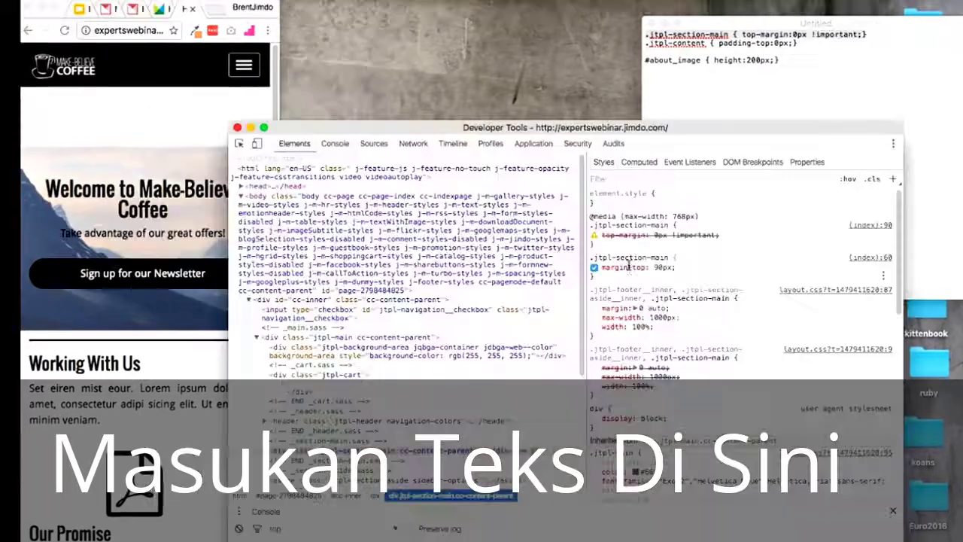
Step: Rewrite the .jtpl-section-main rule in the text note as "{ margin-top:0px ;}", without !important
triple_click(779, 34)
left_click(771, 34)
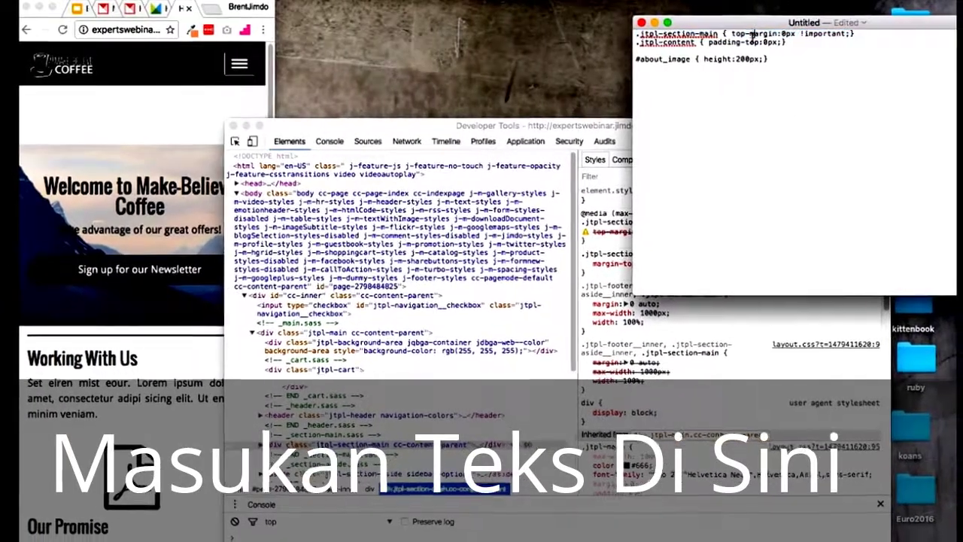
key("BackSpace")
key("BackSpace")
key("BackSpace")
key("BackSpace")
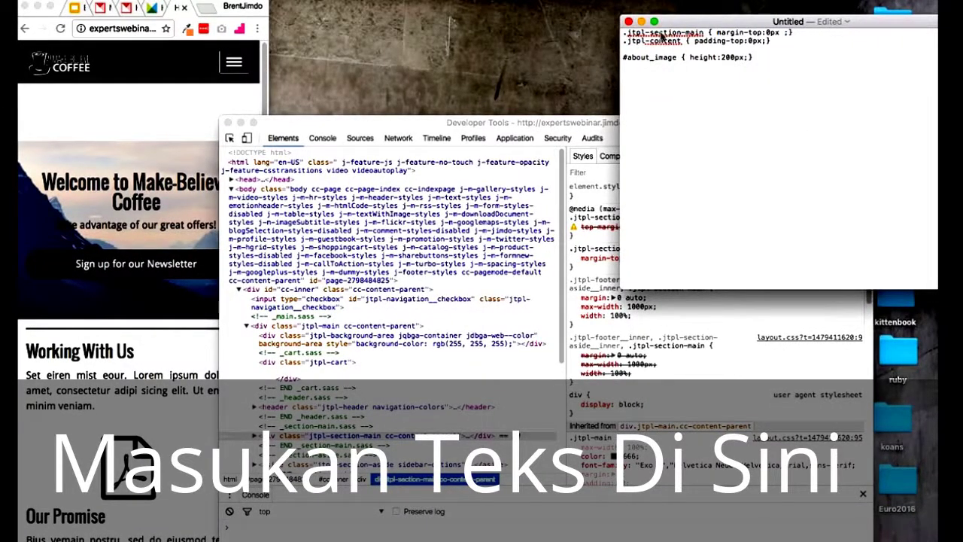
key("super+s")
left_click(850, 407)
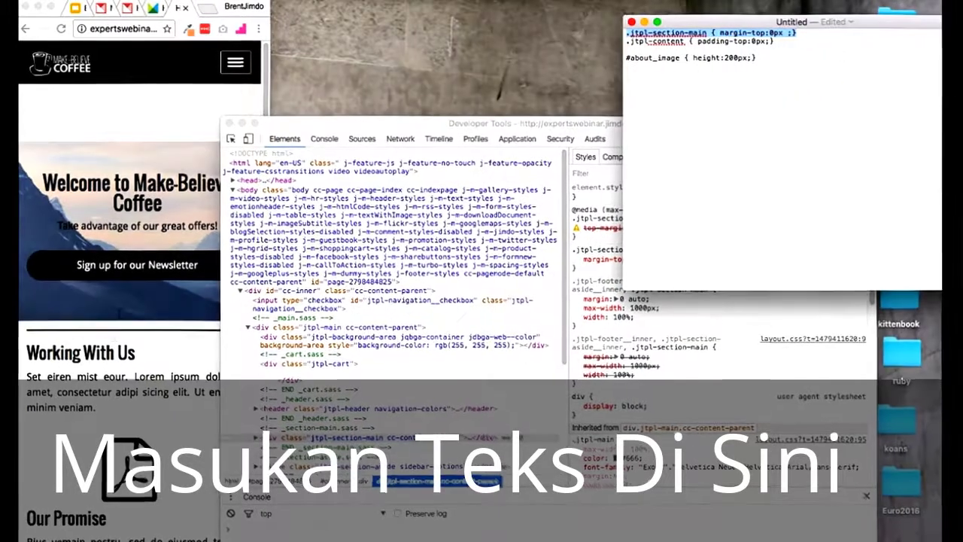
Step: Widen the browser window and replace the .jtpl-section-main rule in Edit Head's media query with ".jtpl-section-main { margin-top:0px ;}"
left_click(149, 356)
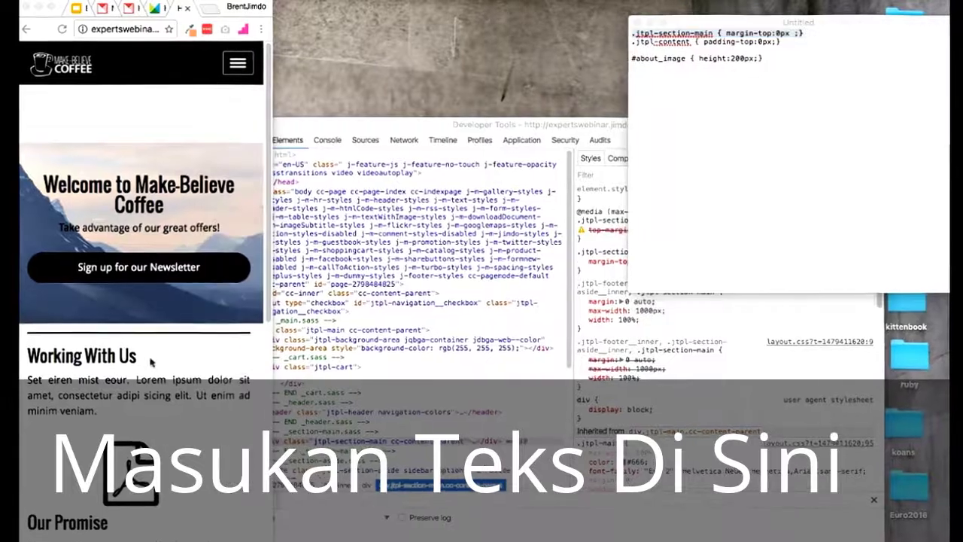
left_click_drag(277, 504, 681, 508)
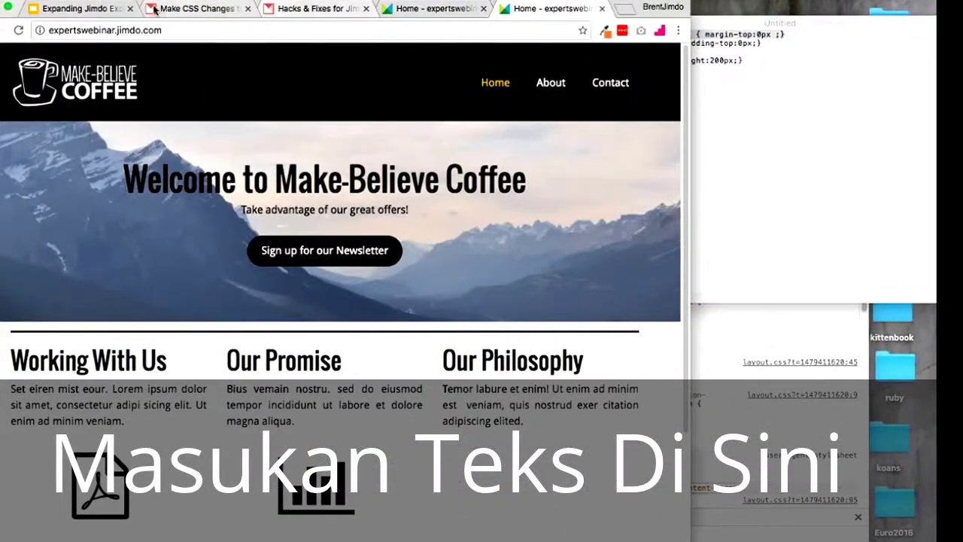
left_click(418, 8)
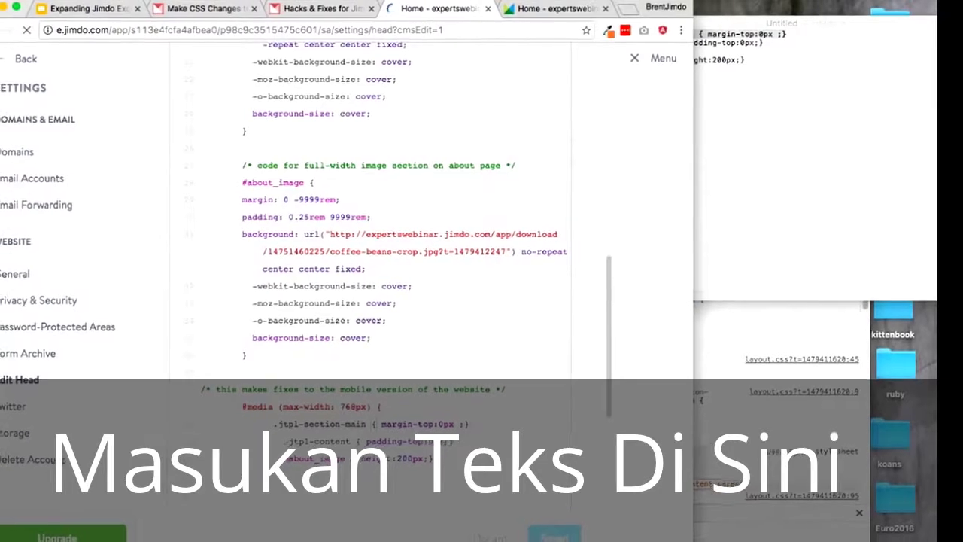
Step: Reload the live Home page, narrow the browser window to about 400 px and review the page's mobile layout
left_click(563, 7)
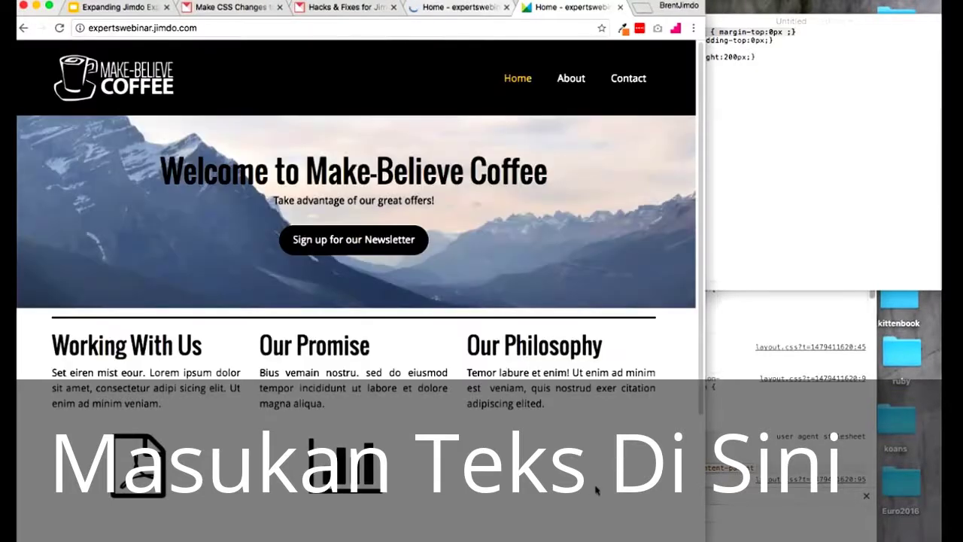
left_click(59, 29)
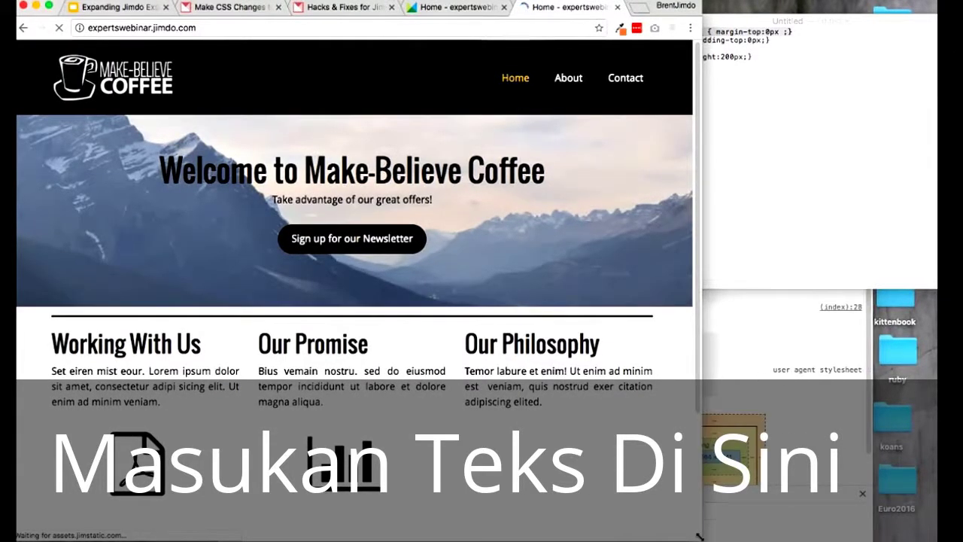
left_click_drag(699, 536, 269, 534)
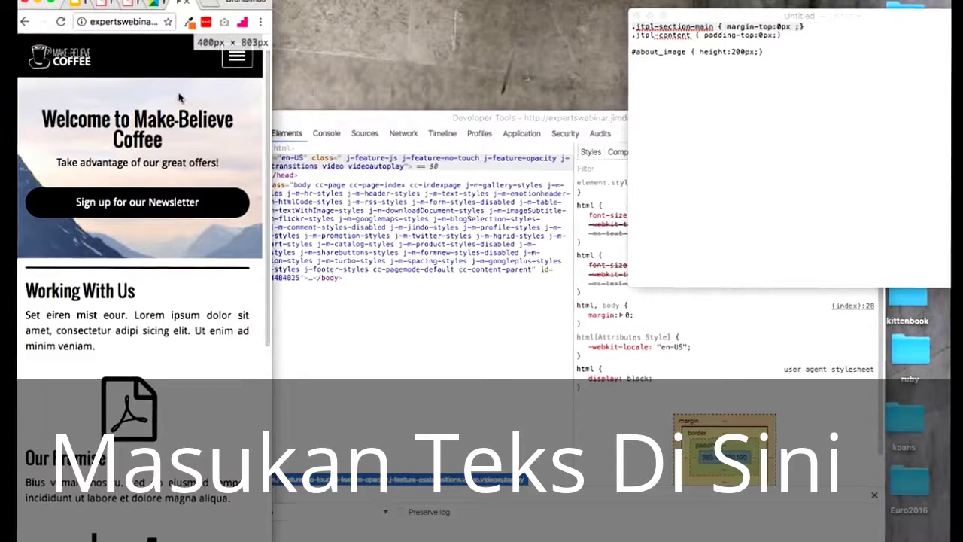
scroll(180, 200, "down", 5)
scroll(181, 205, "up", 5)
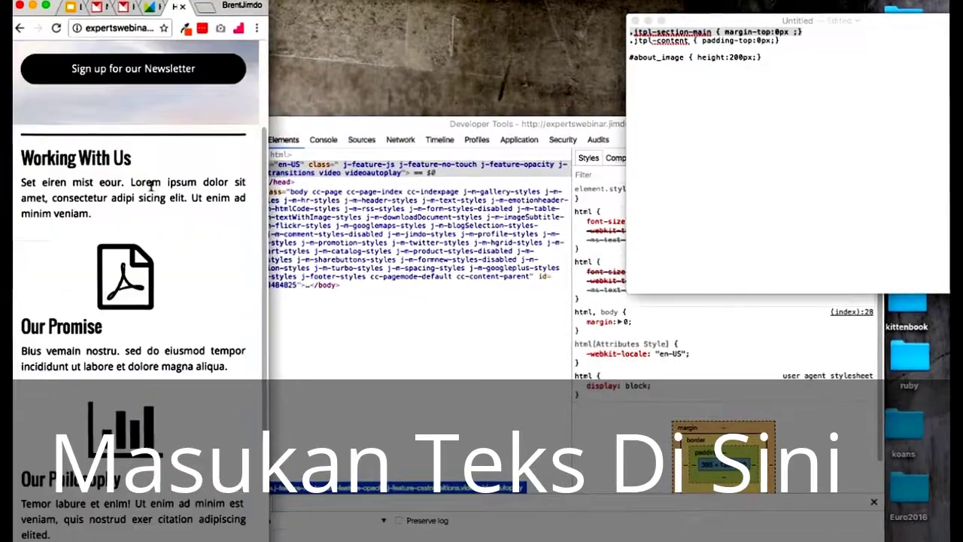
scroll(151, 185, "up", 3)
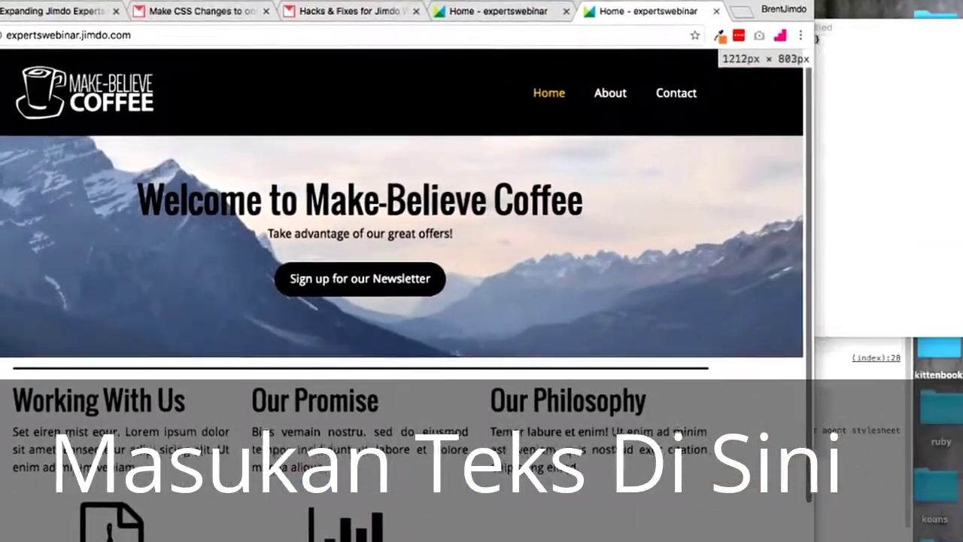
Step: Close the Hacks & Fixes page and open the "Add a Preloader to a Jimdo website" tutorial linked on the presentation slide
left_click(226, 10)
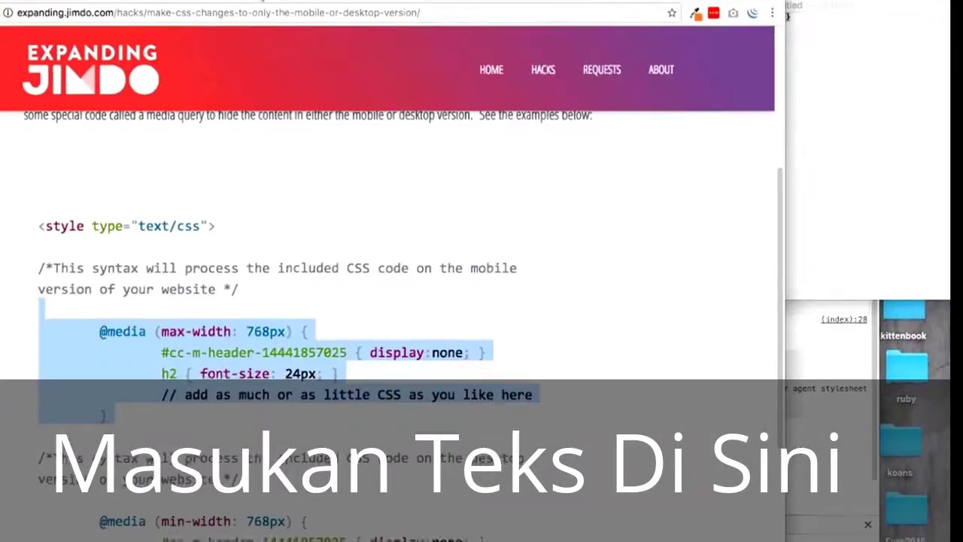
left_click(491, 70)
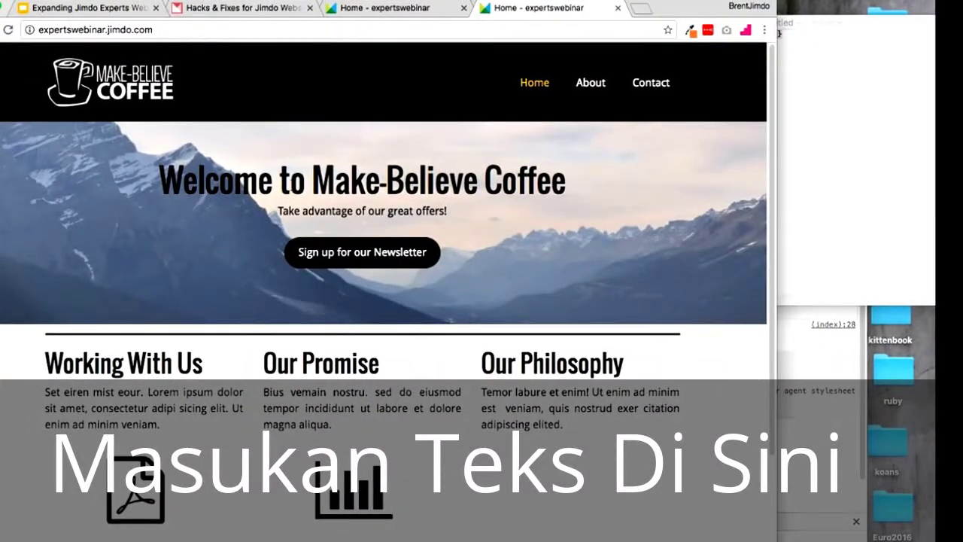
left_click(52, 12)
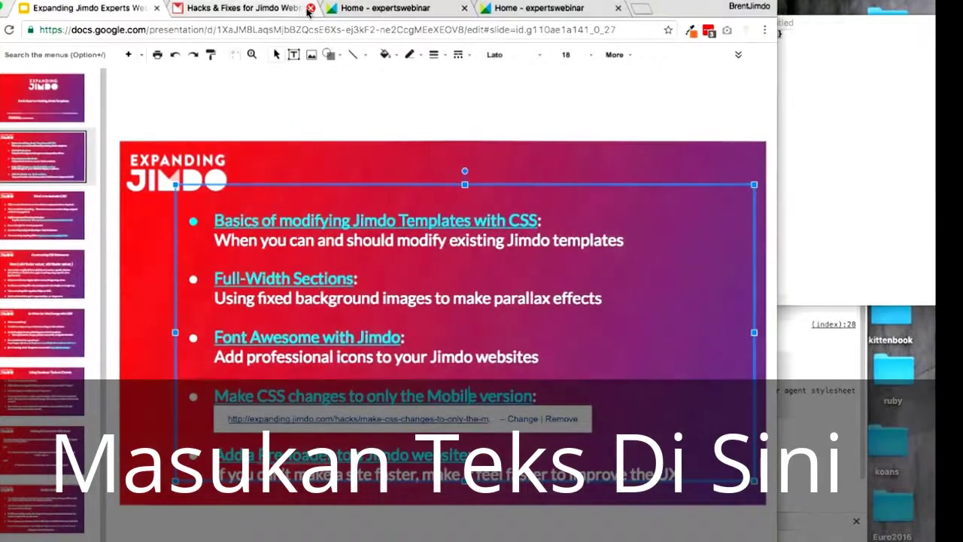
left_click(310, 8)
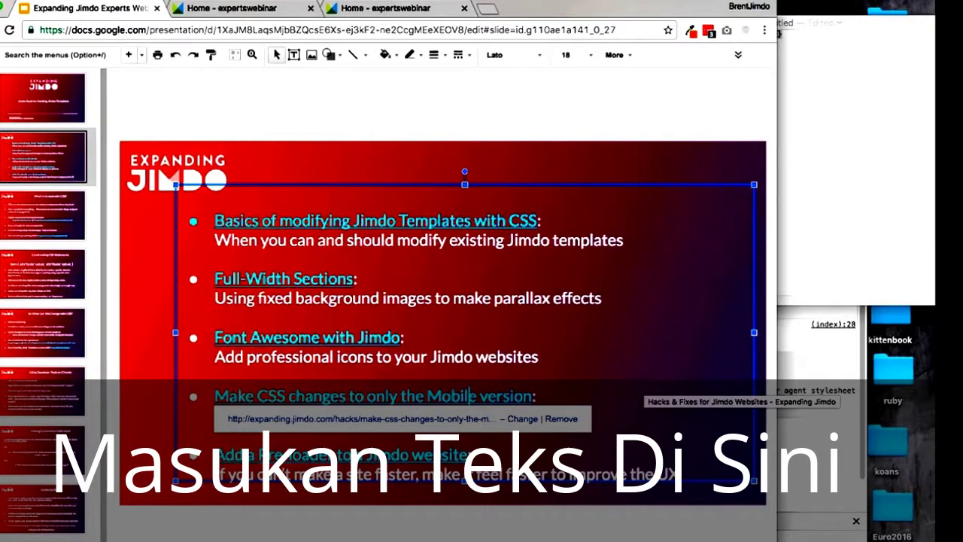
left_click(472, 454)
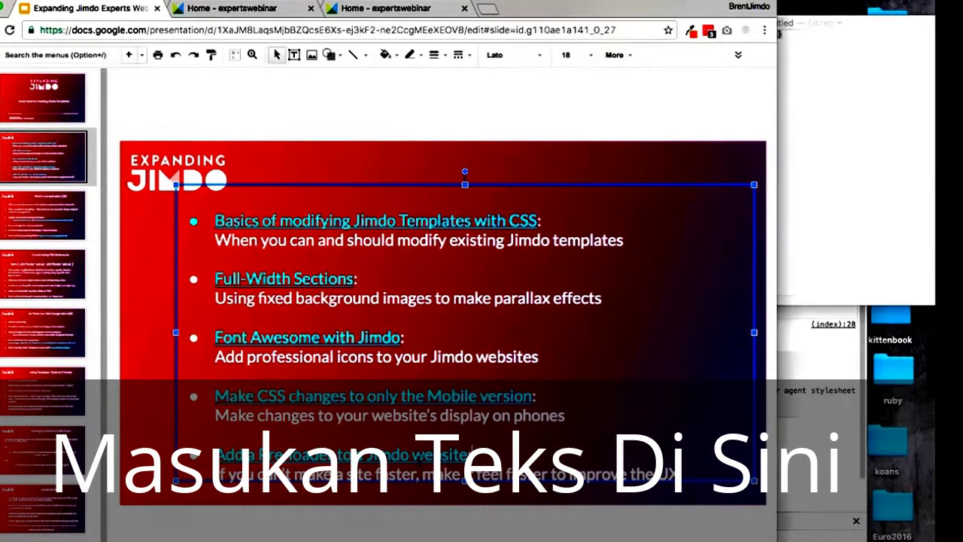
left_click(425, 455)
left_click(368, 482)
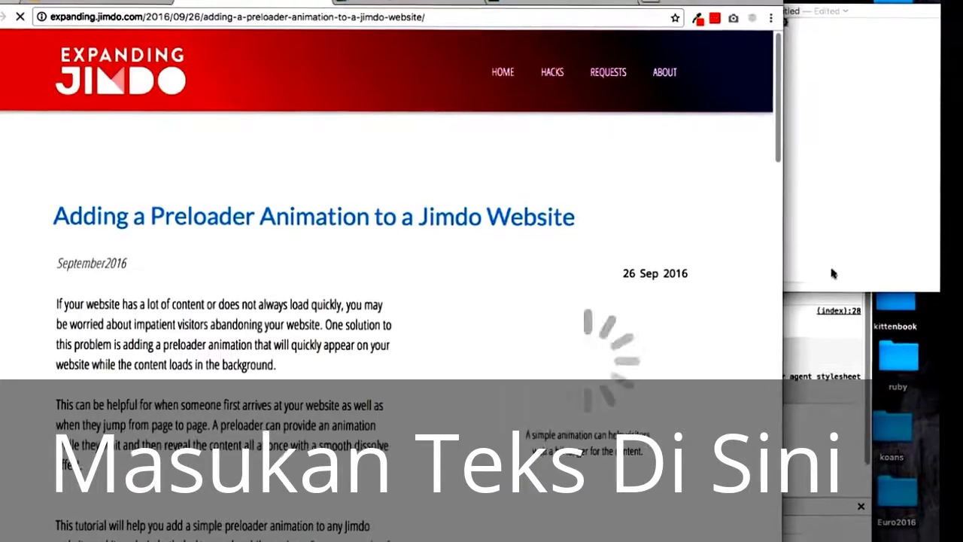
Step: Read the preloader tutorial's introduction, view its linked example website and return to the tutorial
scroll(126, 254, "down", 2)
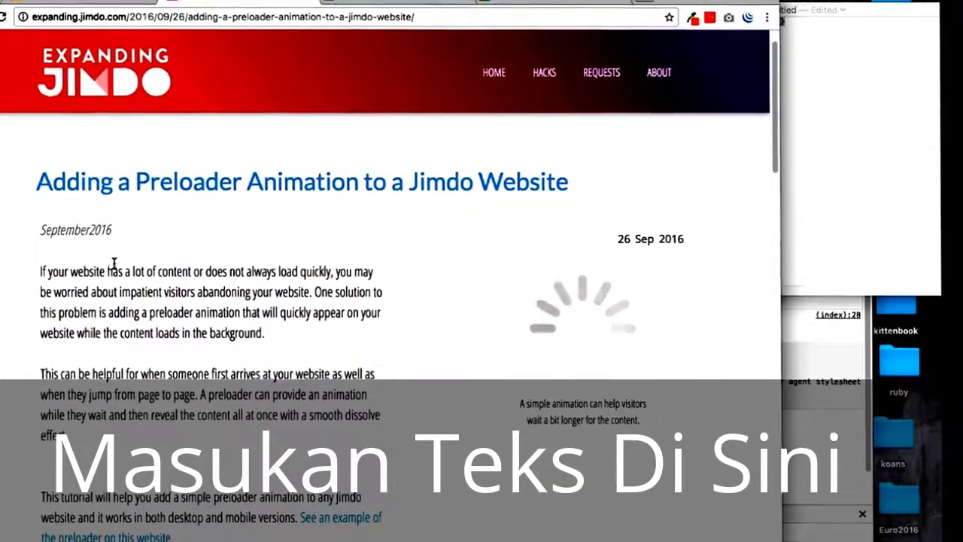
scroll(106, 275, "down", 3)
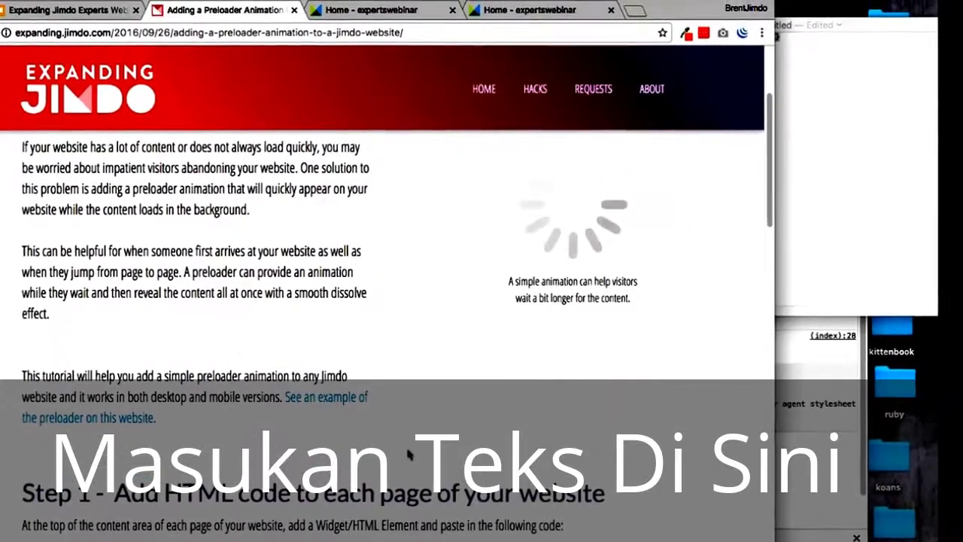
left_click(319, 397)
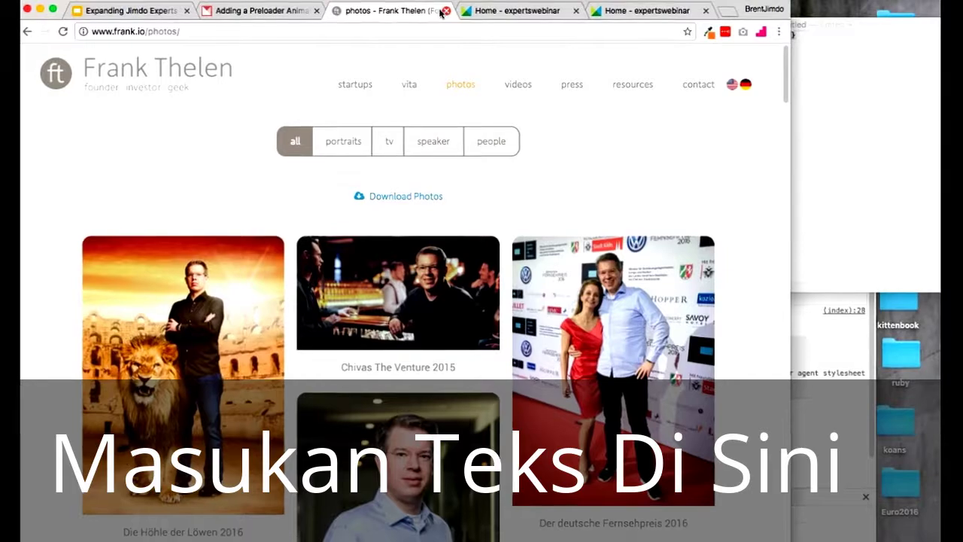
left_click(260, 10)
Step: Copy the snippet <div class="se-pre-con"></div> from Step 1 of the preloader tutorial
scroll(316, 241, "down", 4)
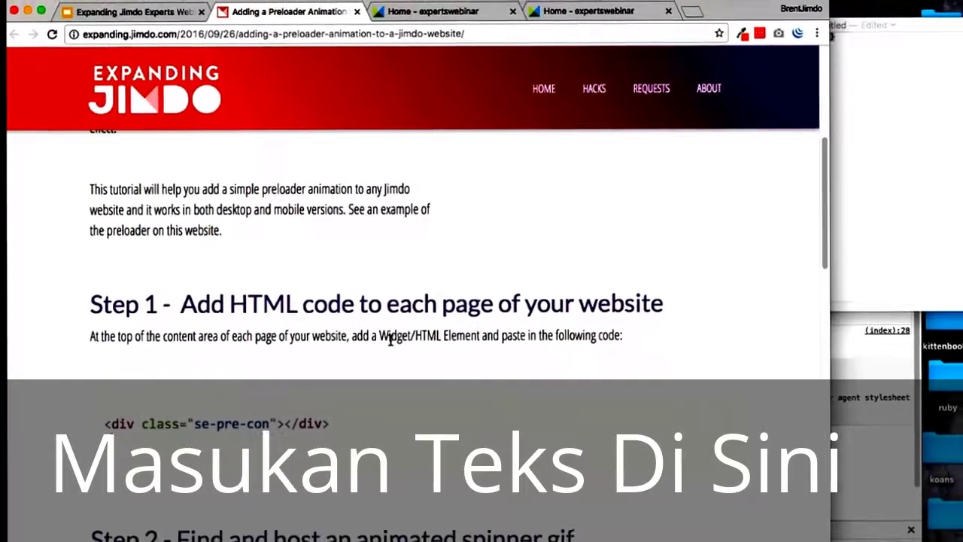
scroll(376, 331, "up", 3)
scroll(378, 334, "up", 3)
scroll(370, 319, "down", 6)
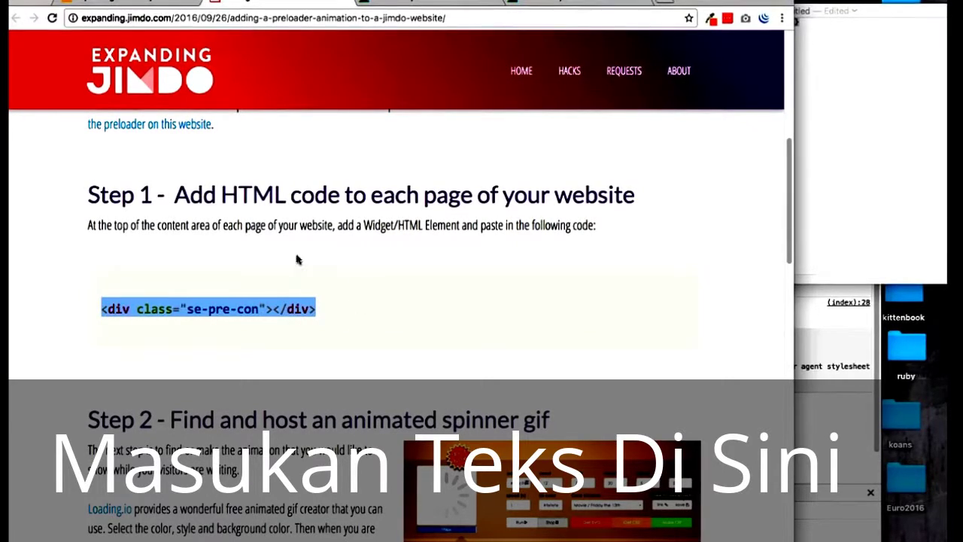
Step: Add a Widget/HTML element with the copied se-pre-con div above the Home page's welcome heading and save it
left_click(430, 6)
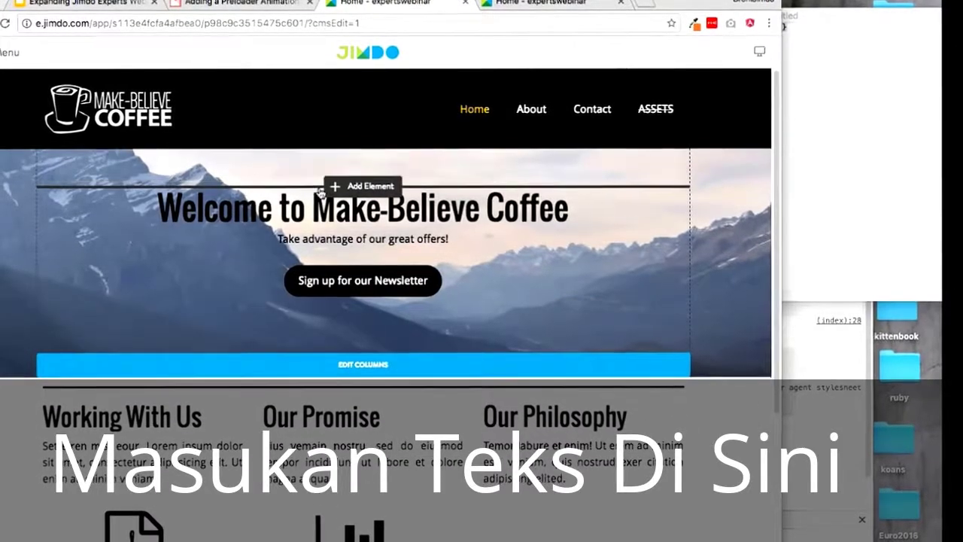
left_click(358, 186)
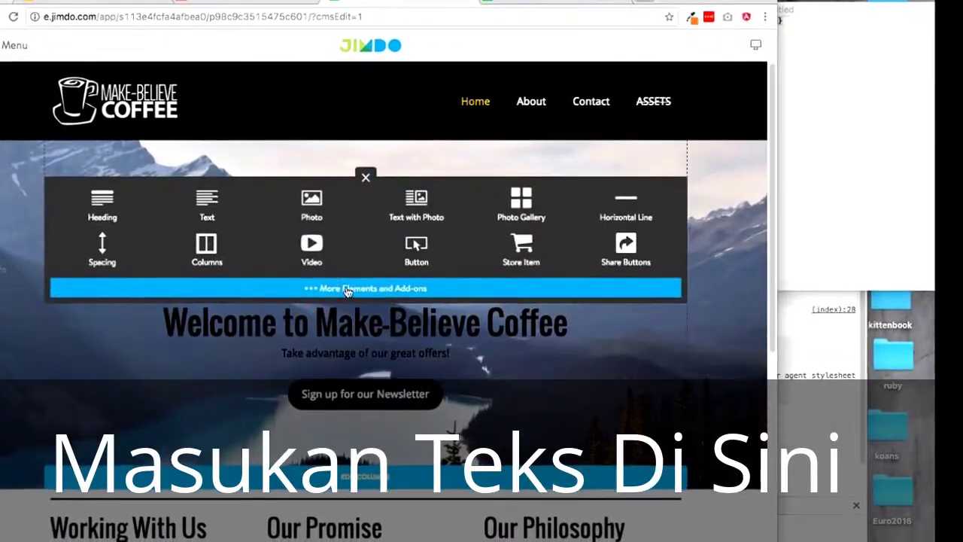
left_click(347, 290)
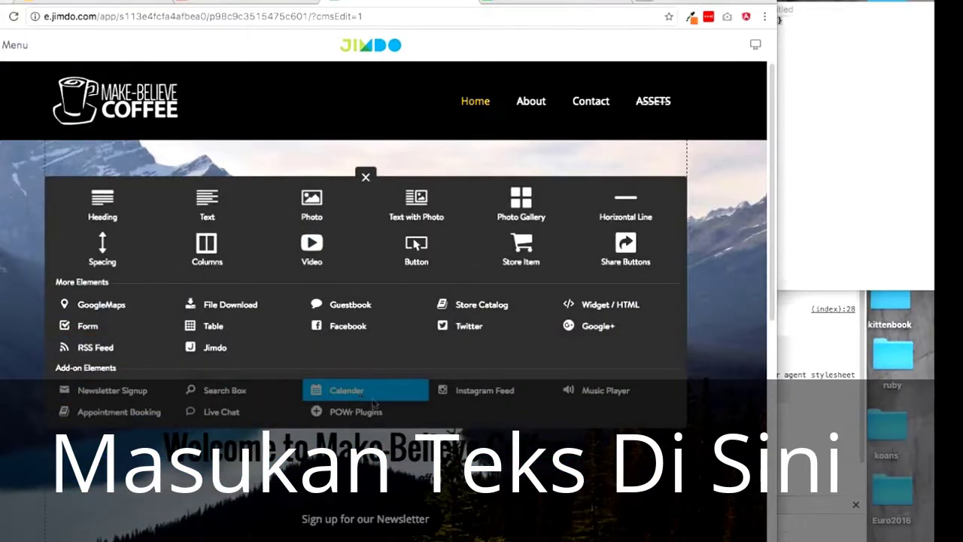
left_click(586, 304)
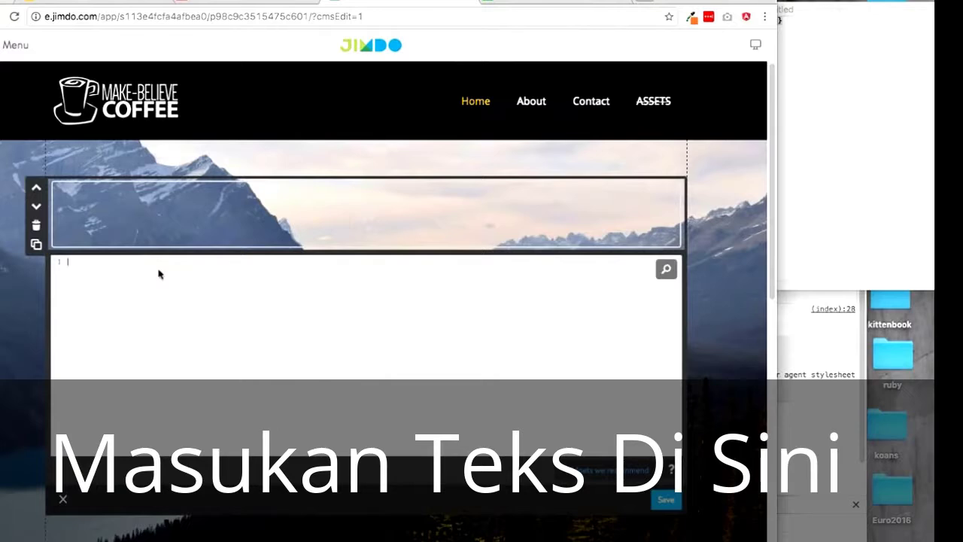
left_click(666, 500)
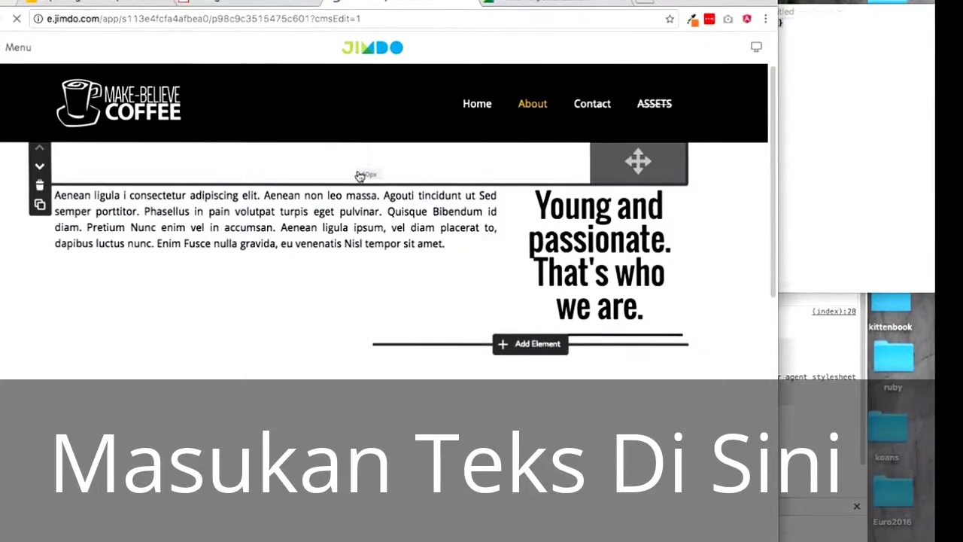
Step: Add a Widget/HTML element containing <div class="se-pre-con"></div> at the top of the About page's content and save it
left_click(350, 185)
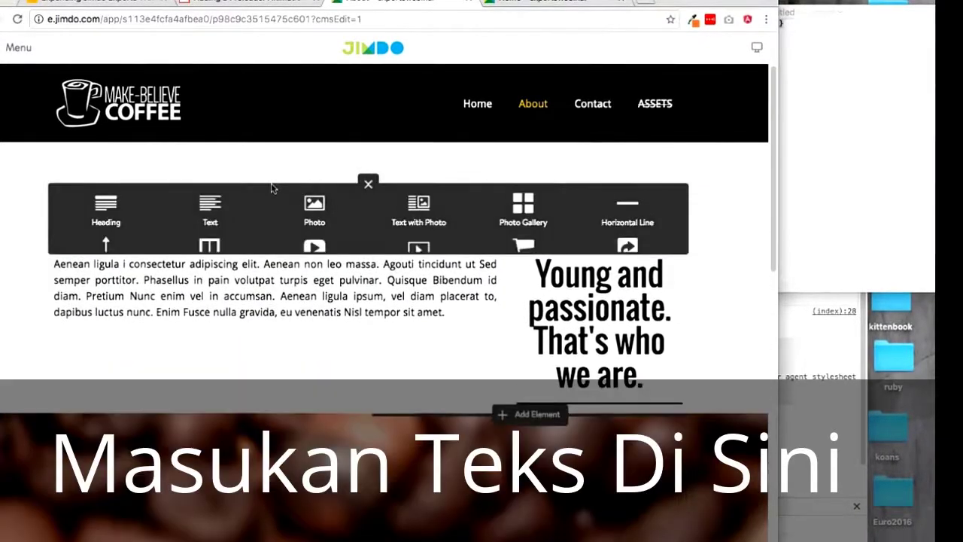
left_click(357, 290)
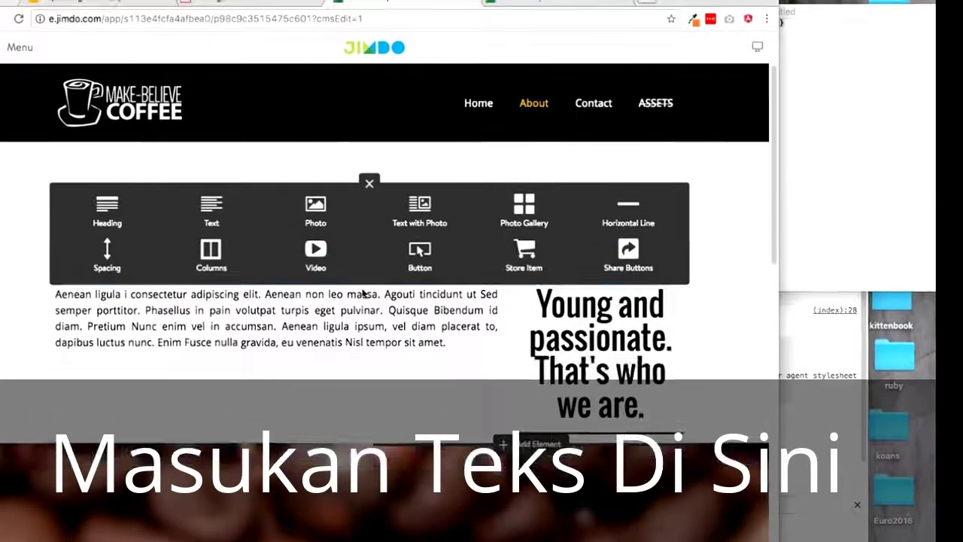
left_click(592, 306)
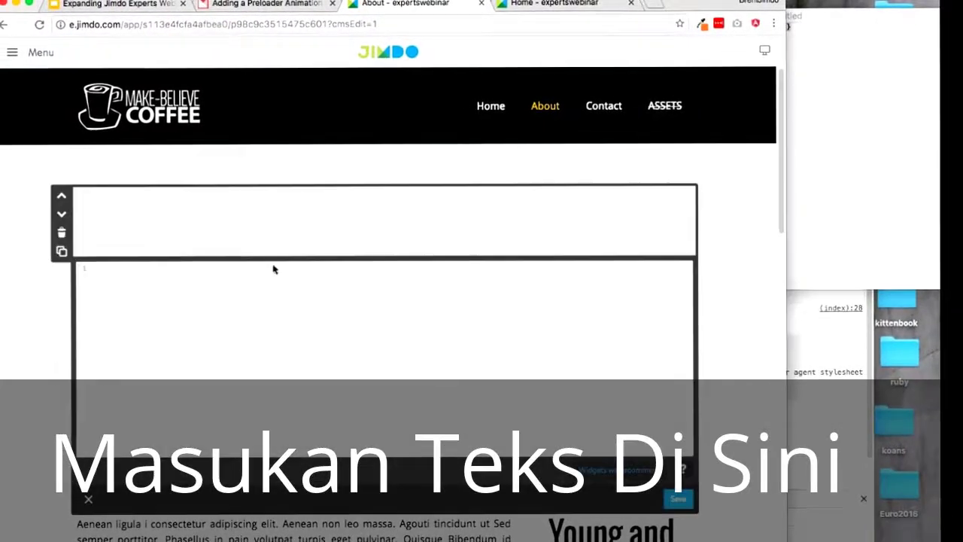
left_click(273, 268)
type("<div class=\"se-pre-con\"></div>")
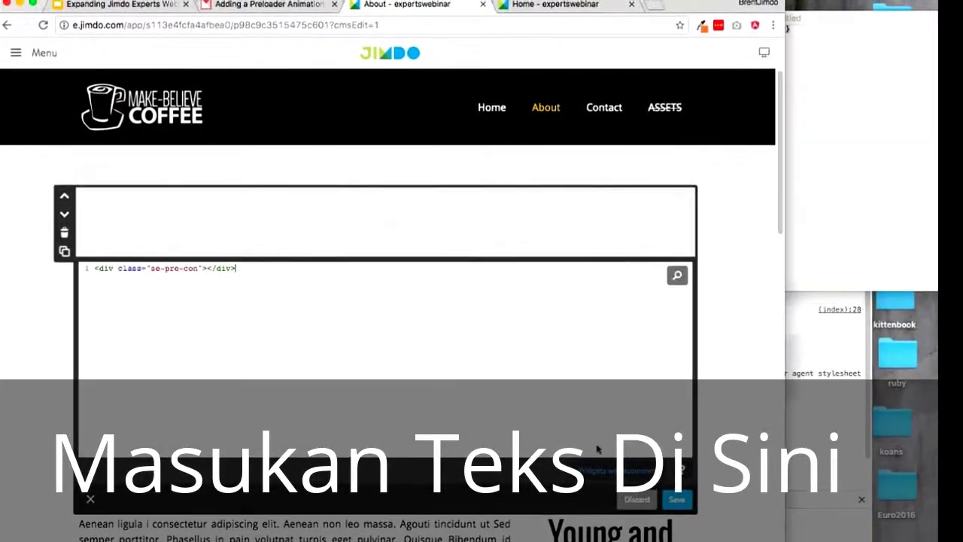
left_click(677, 499)
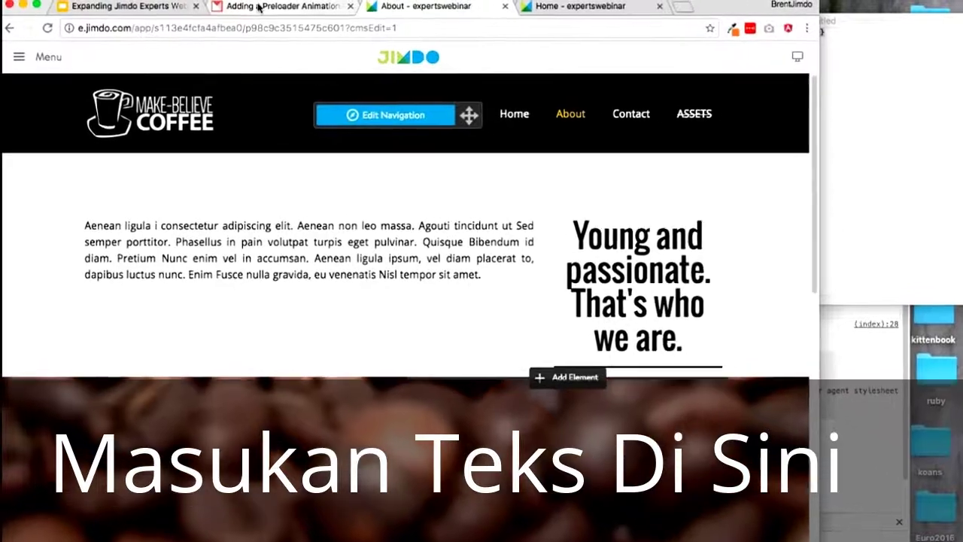
Step: Open Loading.io from Step 2 of the tutorial, dismiss the developer tools window and generate the default spinner as a GIF
left_click(259, 5)
scroll(346, 215, "down", 5)
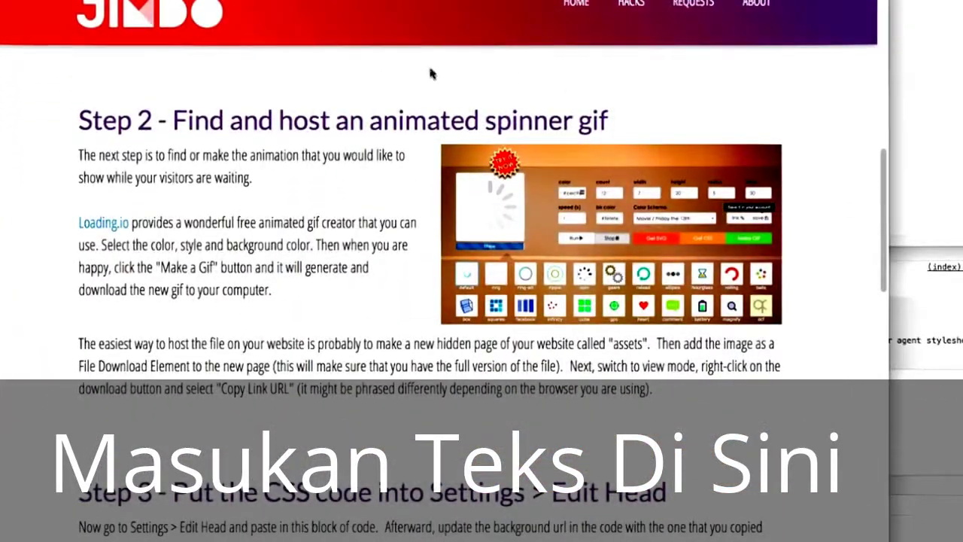
right_click(83, 223)
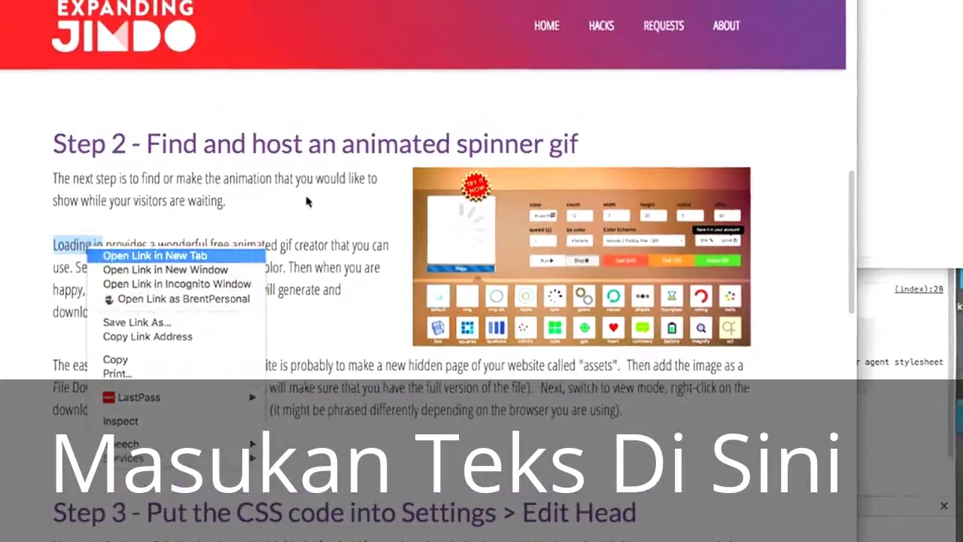
key("Escape")
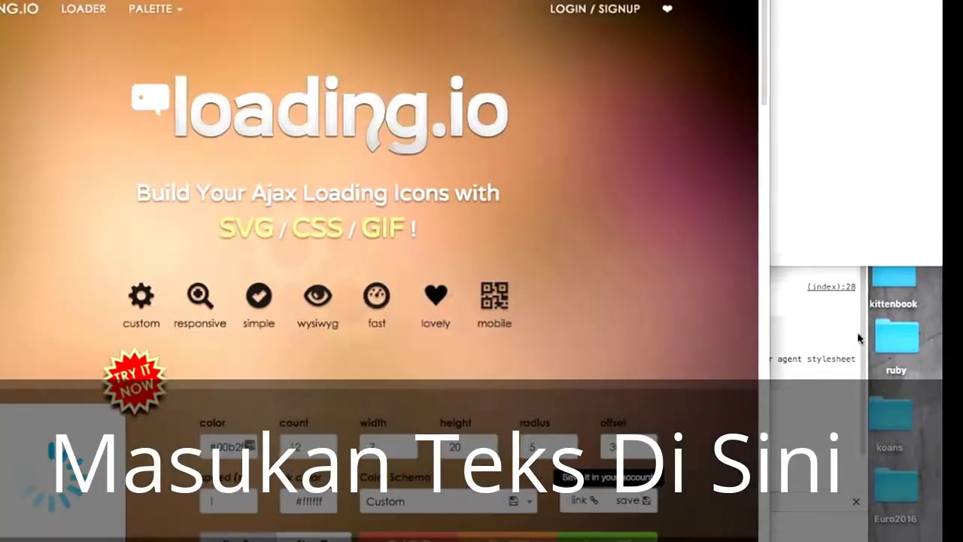
left_click(848, 340)
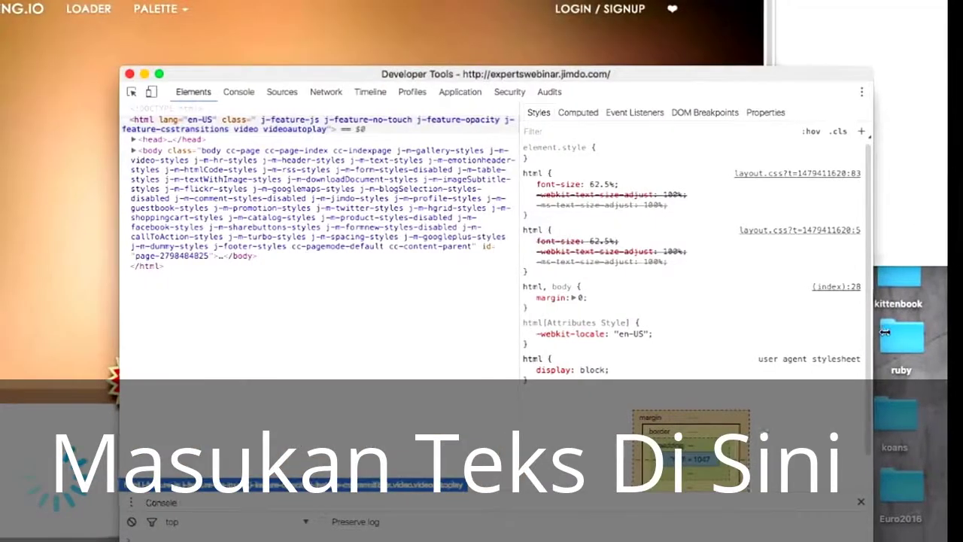
left_click(145, 73)
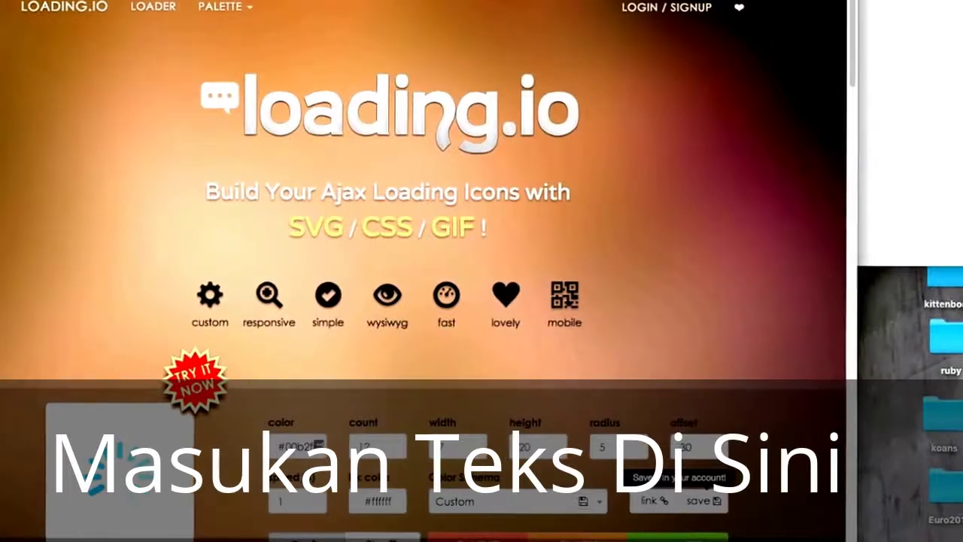
scroll(245, 280, "down", 2)
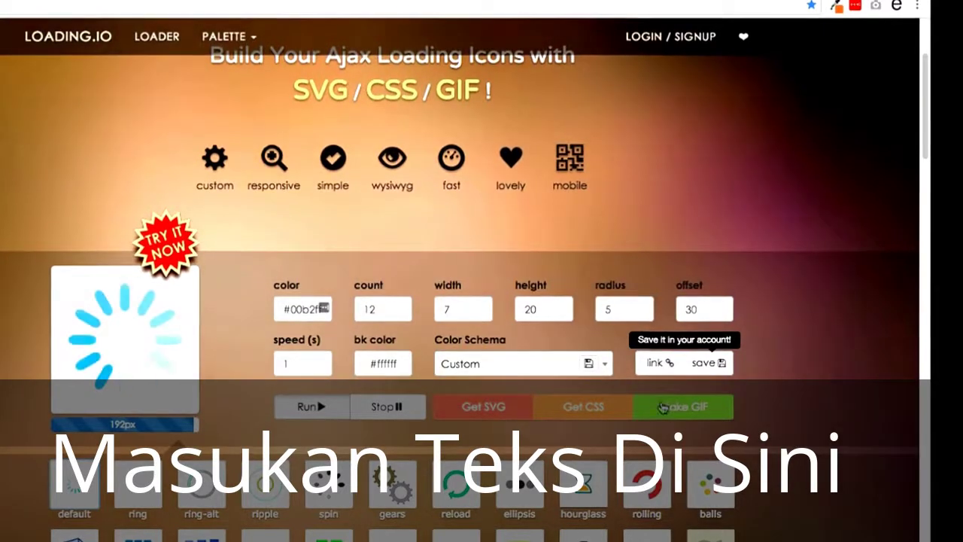
left_click(684, 406)
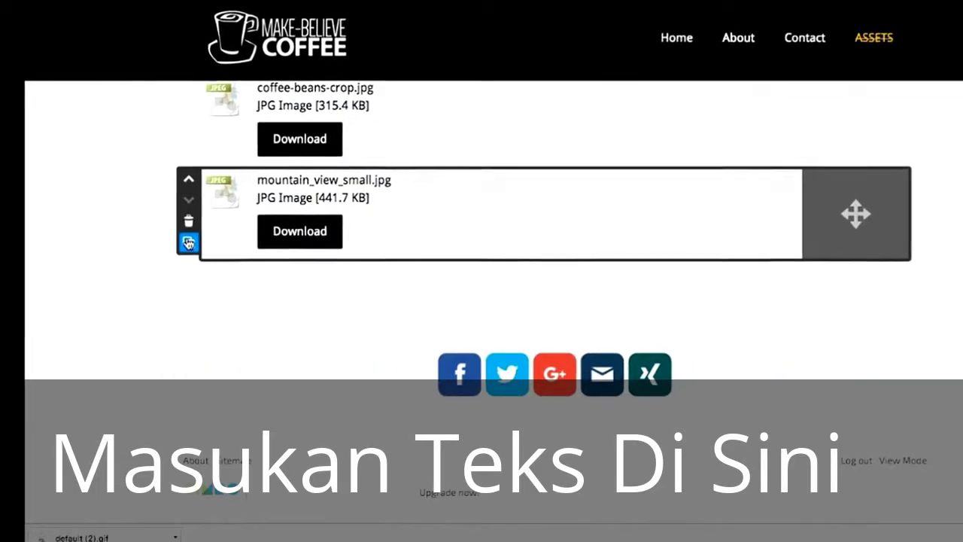
Step: Duplicate the mountain_view_small.jpg download element on the ASSETS page and replace the copy's file with default.gif
left_click(406, 221)
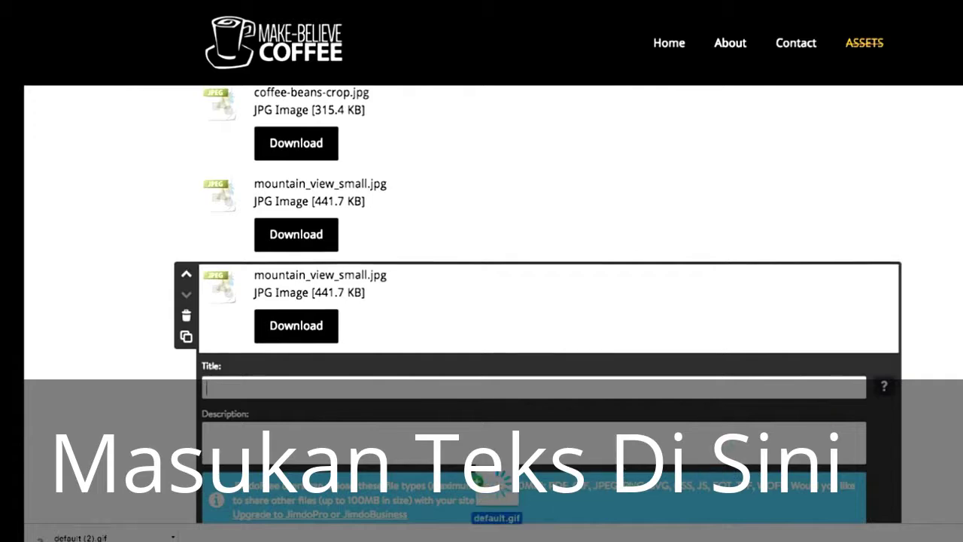
left_click_drag(485, 481, 333, 318)
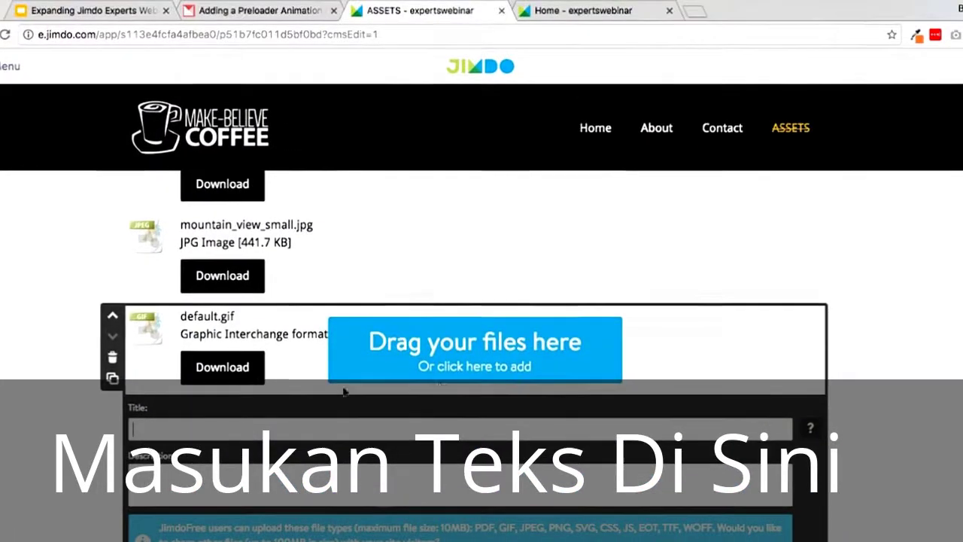
left_click(385, 315)
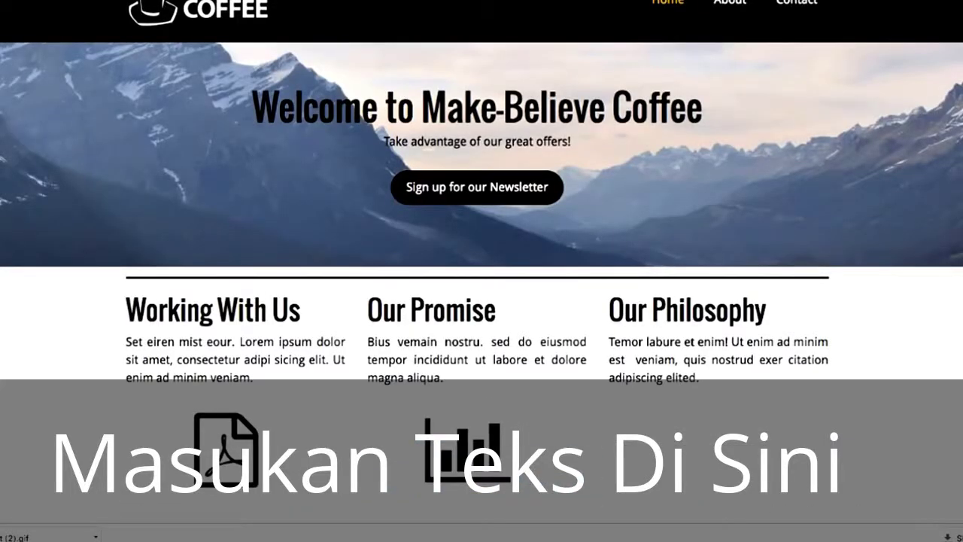
Step: Open the live assets page, copy the link address of the default.gif download and paste it into a new text note
type("/")
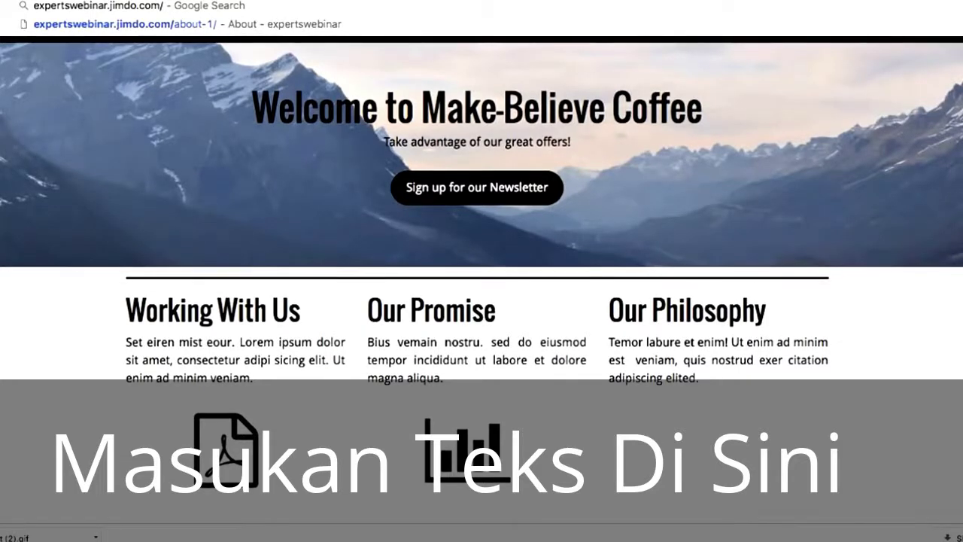
key("Return")
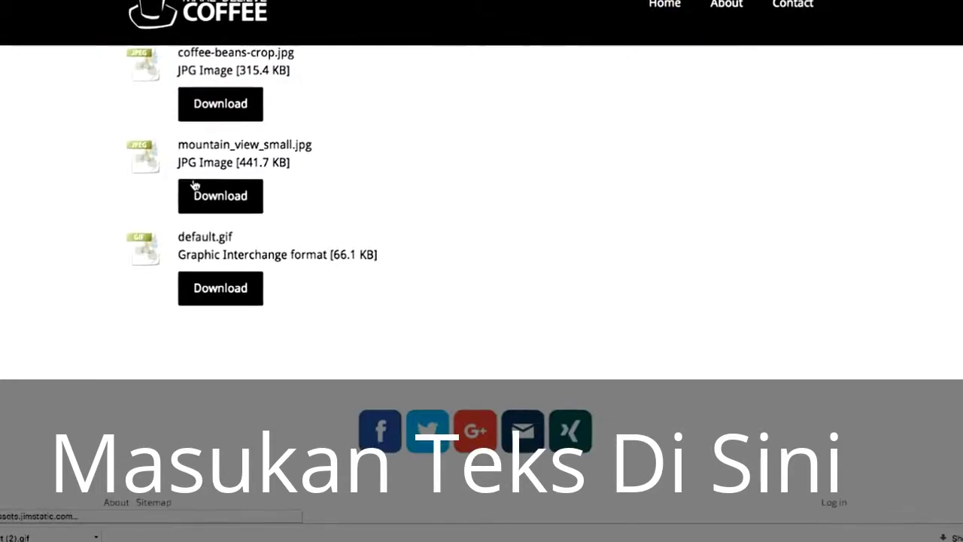
right_click(227, 293)
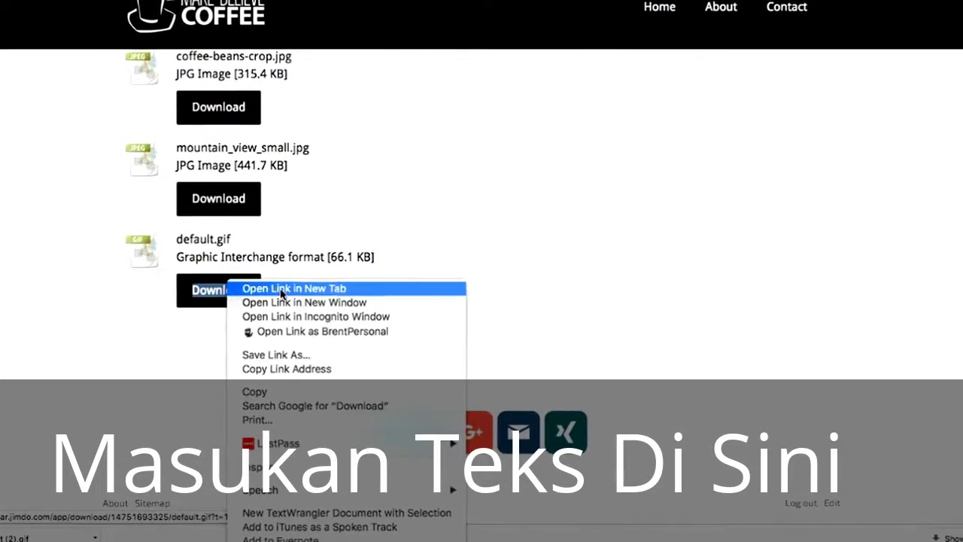
left_click(319, 369)
key("super+n")
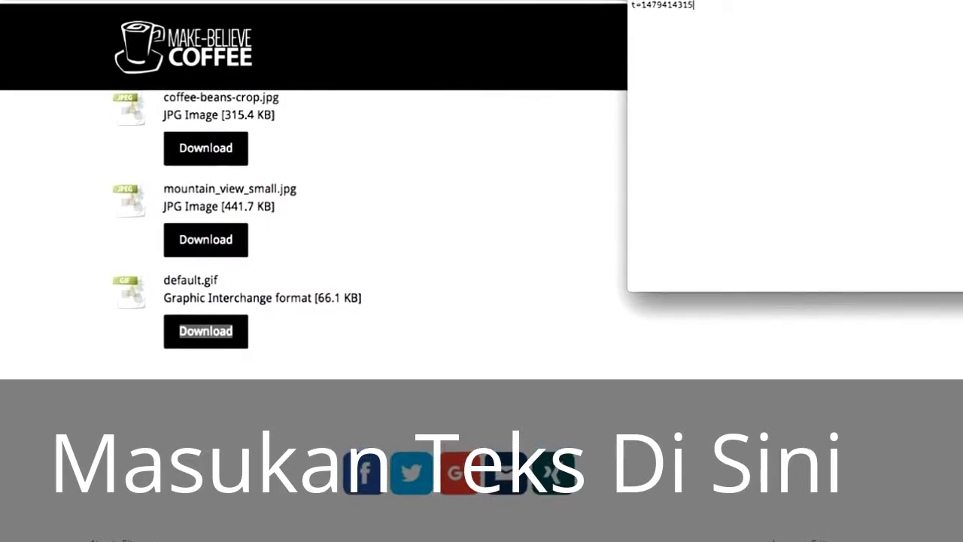
Step: Put the text note away and copy the preloader CSS block, without its style tags, from Step 3 of the tutorial
key("super+m")
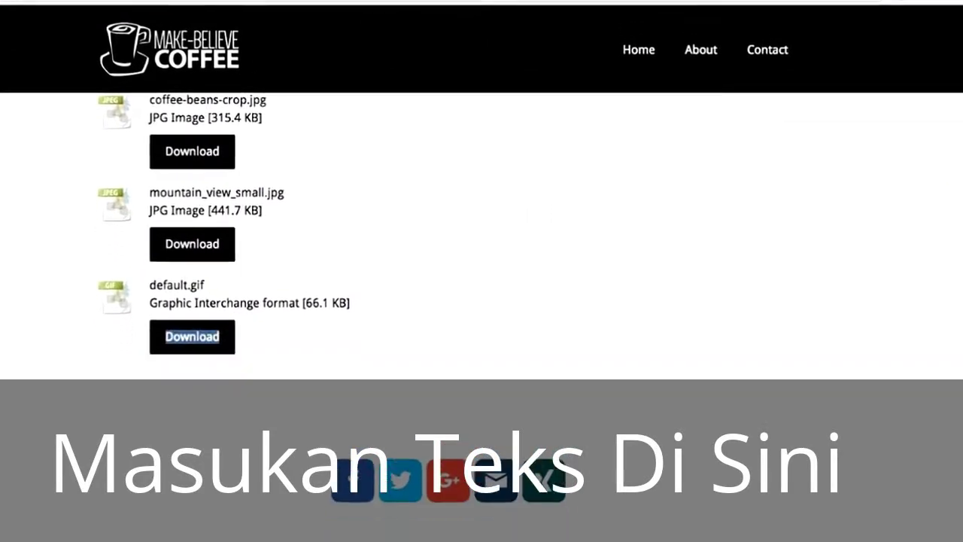
key("super+2")
scroll(387, 301, "down", 10)
scroll(387, 259, "down", 5)
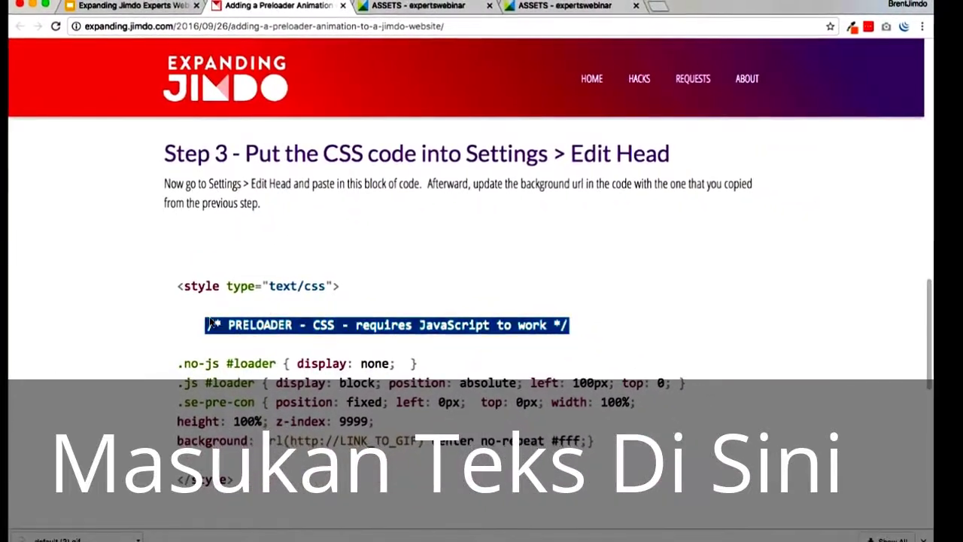
left_click_drag(595, 440, 127, 324)
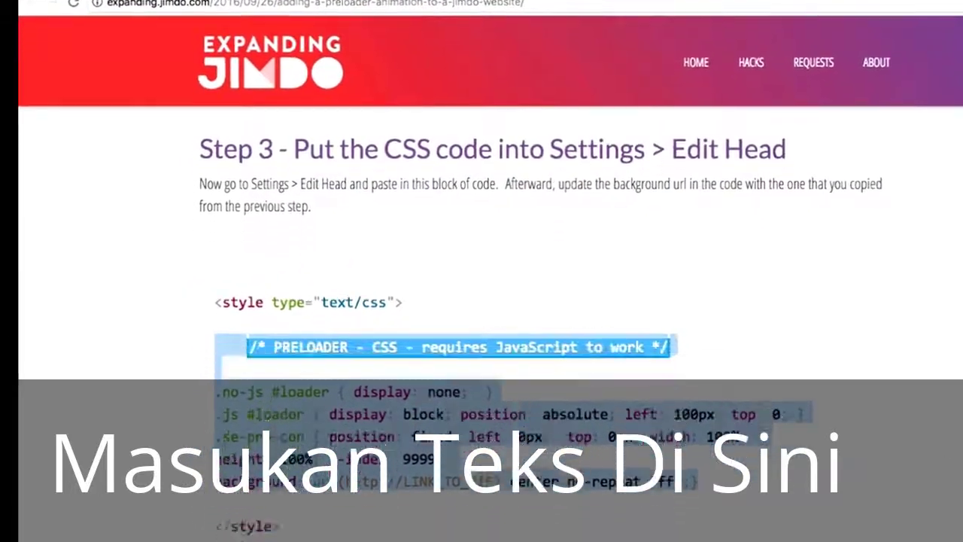
Step: Open the site's Edit Head settings and paste the preloader CSS below the mobile fixes, before the closing style tag
left_click(489, 16)
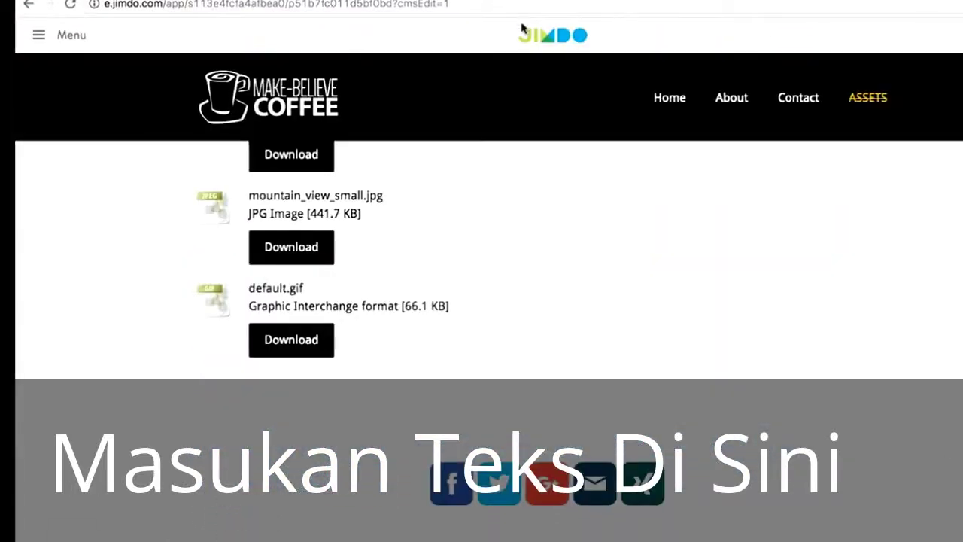
left_click(43, 38)
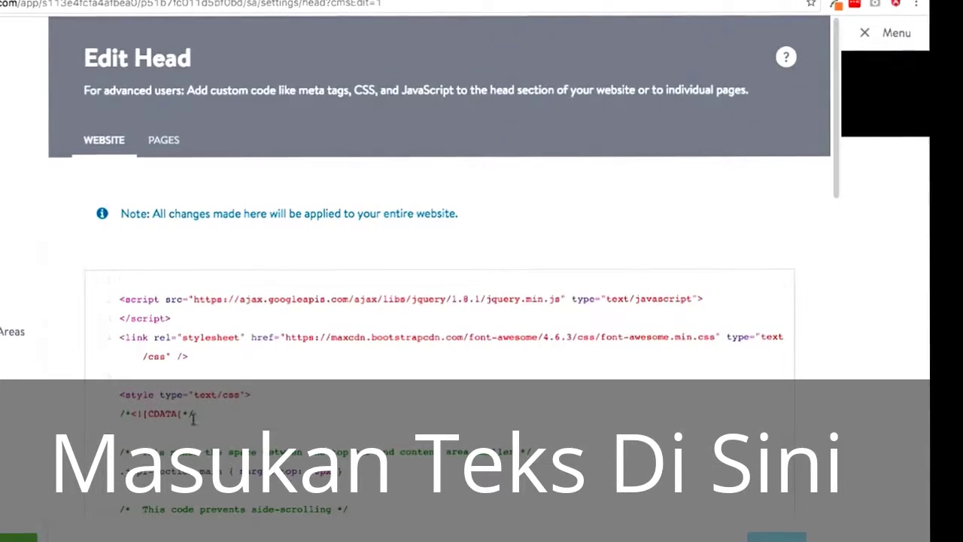
scroll(251, 366, "down", 5)
scroll(195, 444, "down", 5)
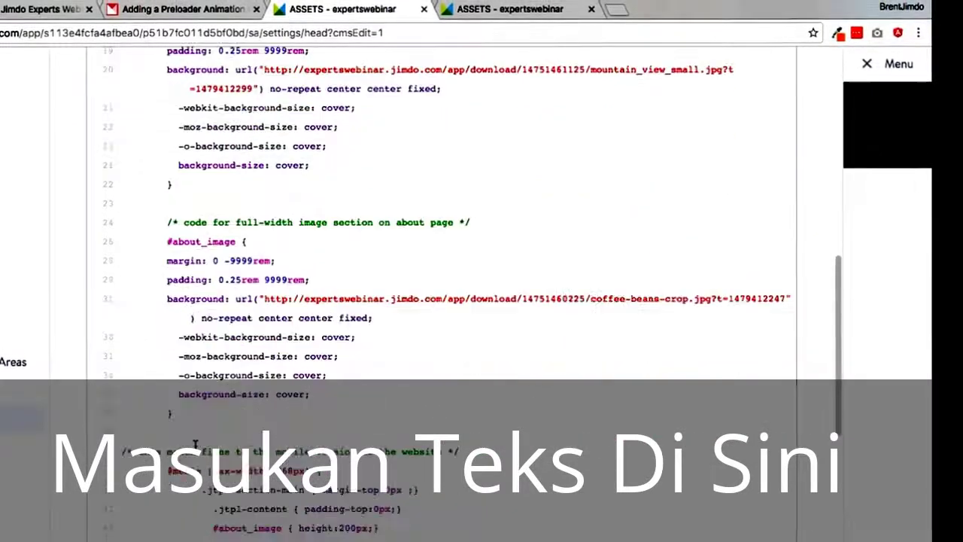
scroll(198, 447, "down", 2)
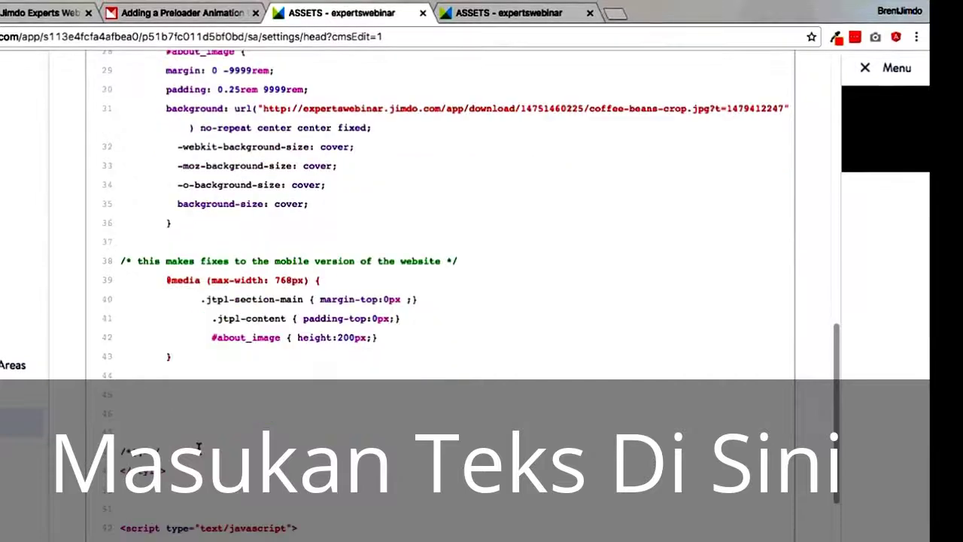
key("ctrl+v")
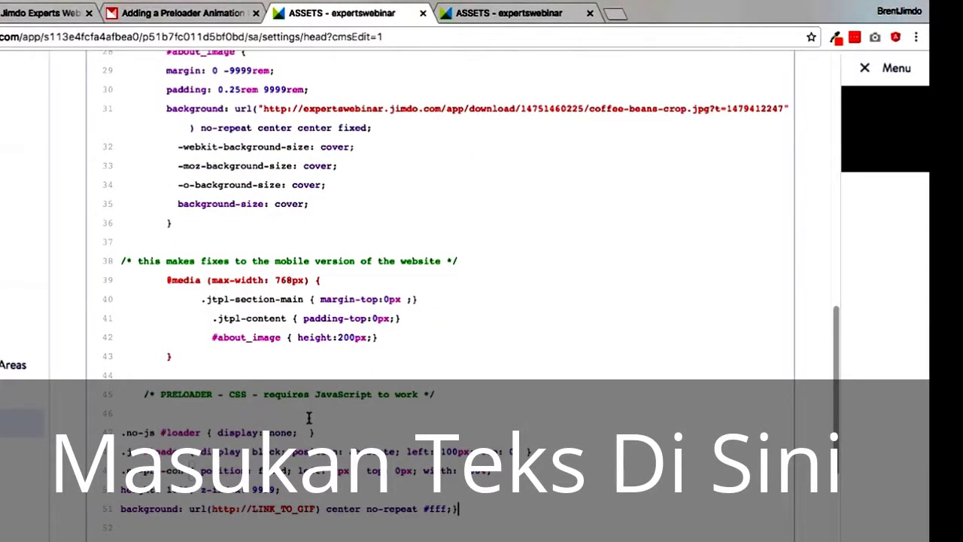
left_click_drag(451, 399, 95, 392)
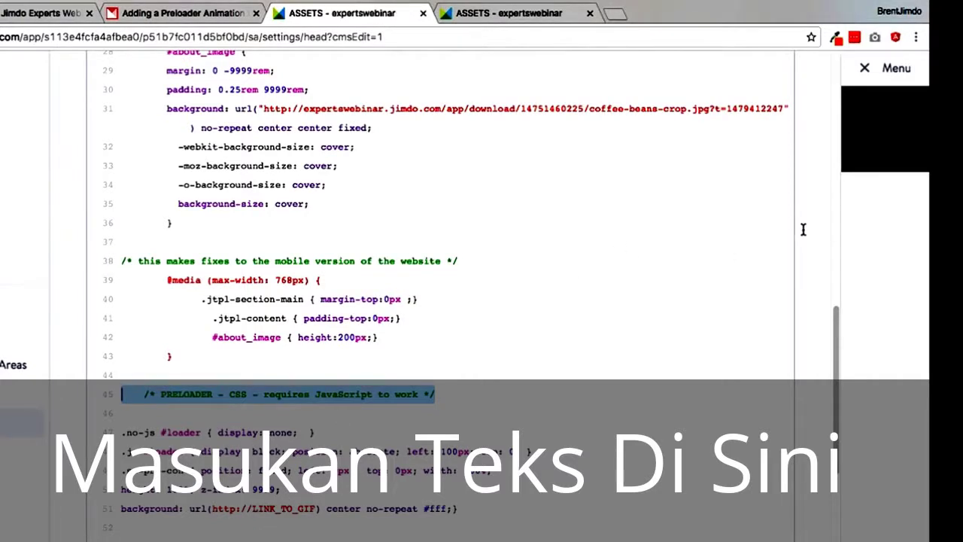
left_click(303, 507)
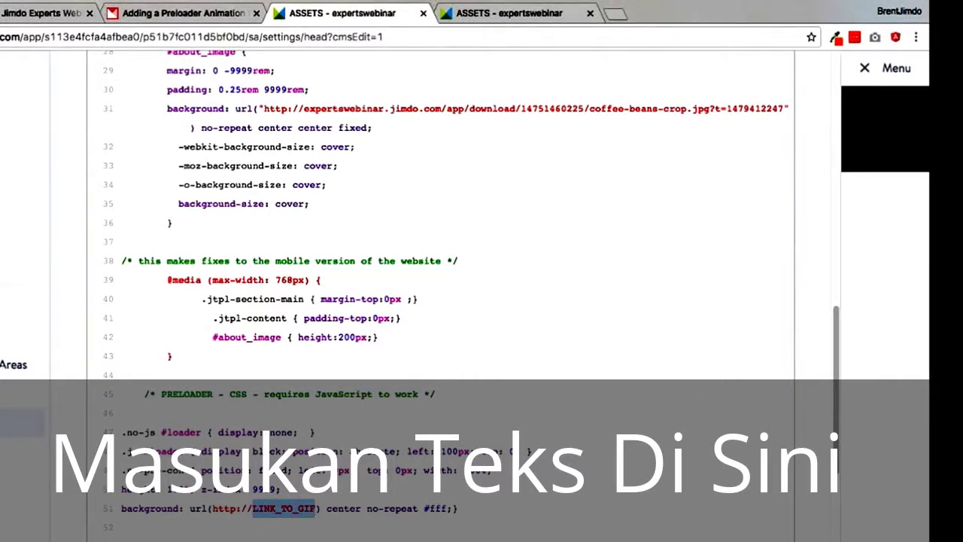
key("super+Tab")
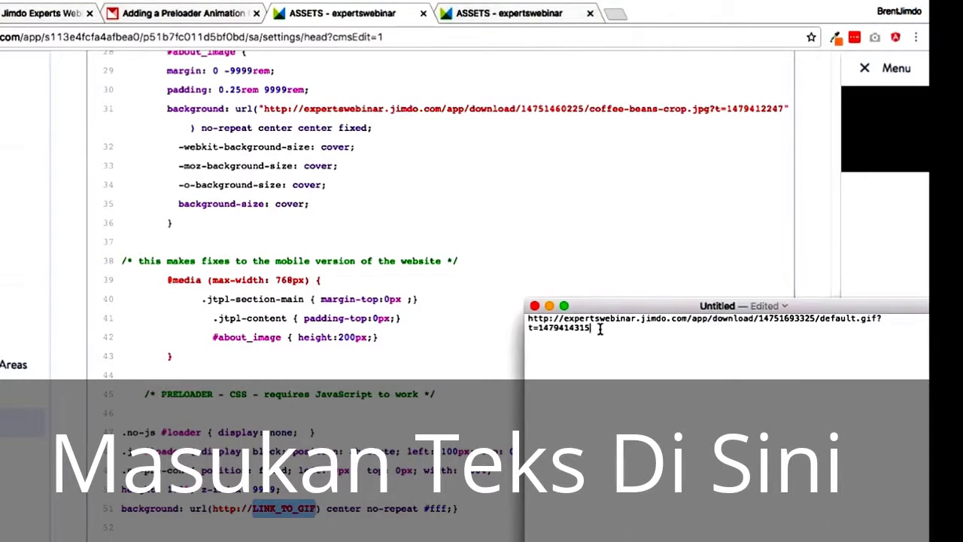
left_click_drag(599, 329, 540, 310)
key("super+Tab")
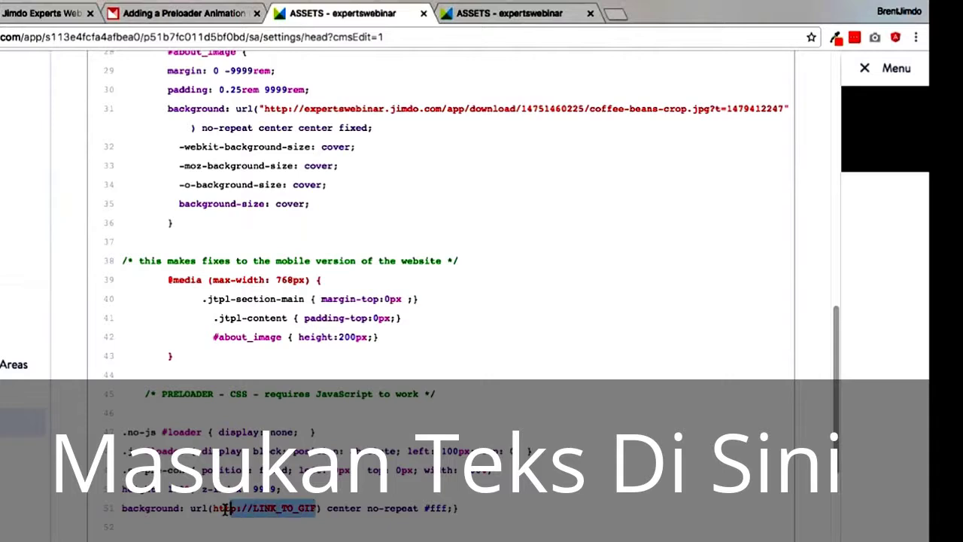
key("super+v")
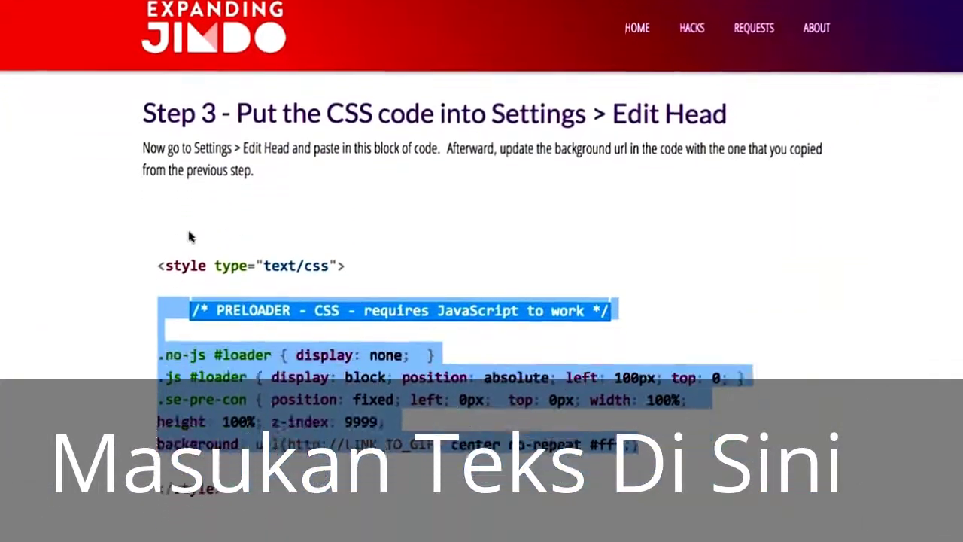
Step: Copy the modernizr line and the window-load script from Step 4 of the tutorial, leaving out the jQuery line
scroll(188, 237, "down", 6)
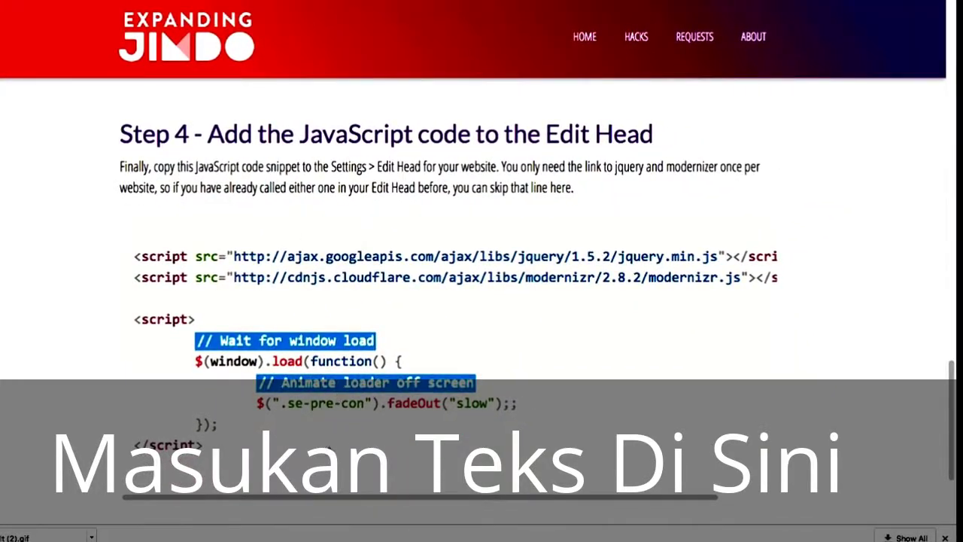
left_click_drag(243, 444, 118, 251)
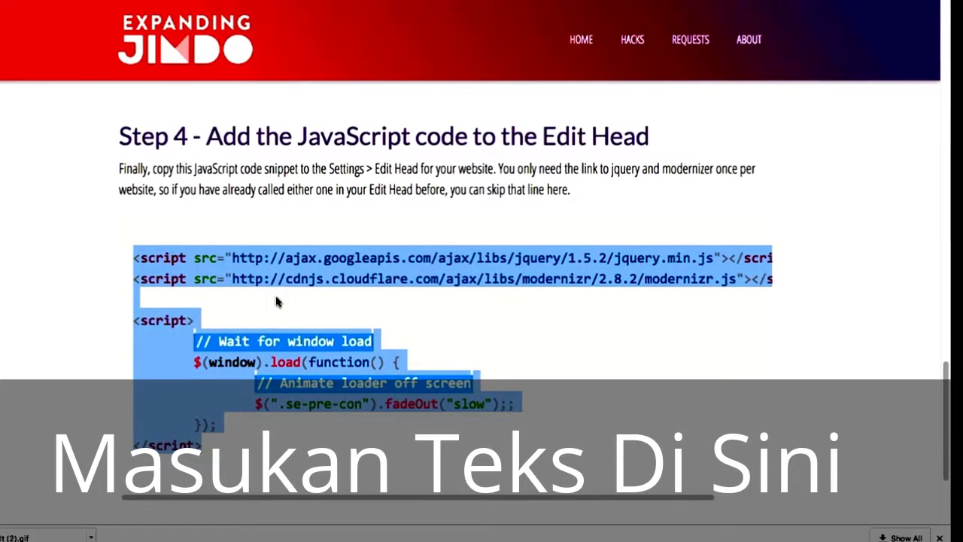
left_click(478, 260)
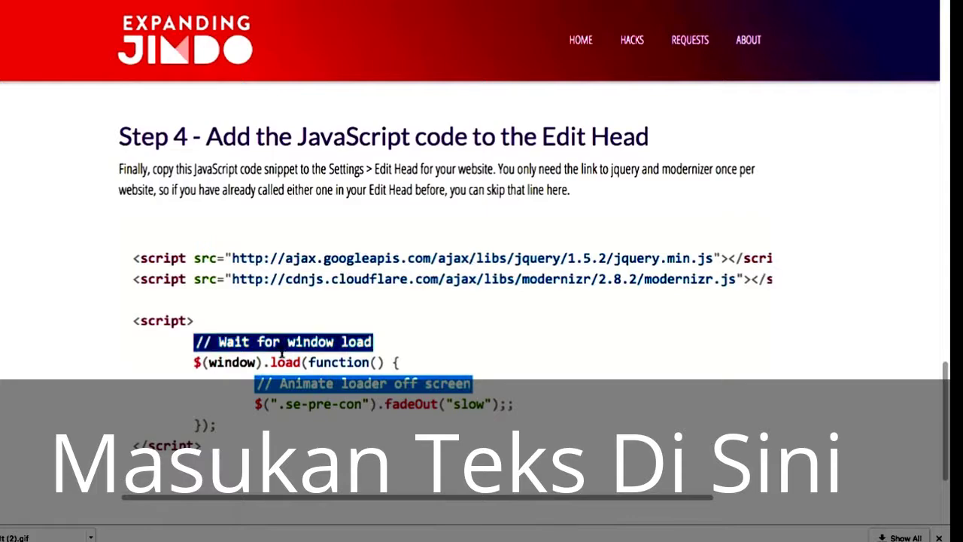
left_click_drag(218, 460, 97, 286)
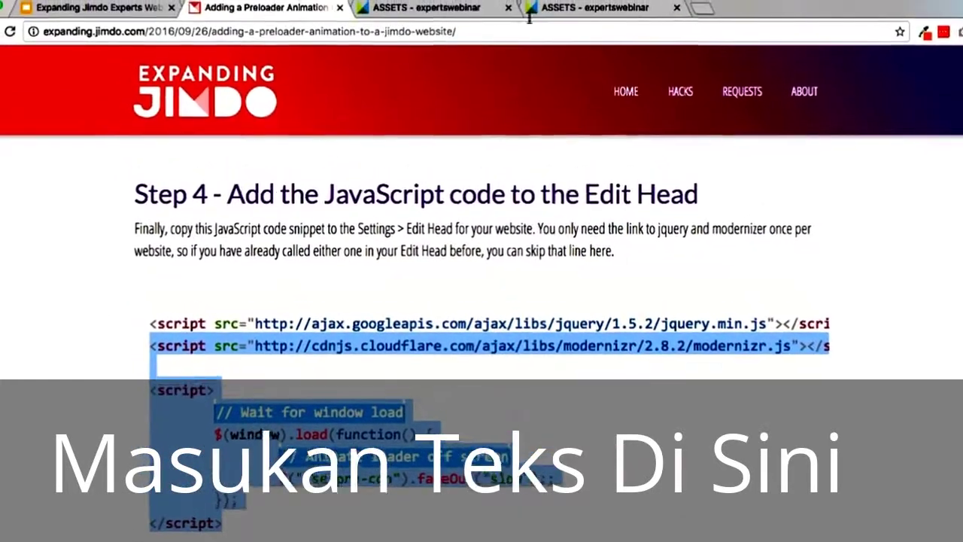
Step: Paste the modernizr and fade-out script below the Font Awesome link in Edit Head and save the settings
left_click(433, 27)
scroll(408, 199, "up", 5)
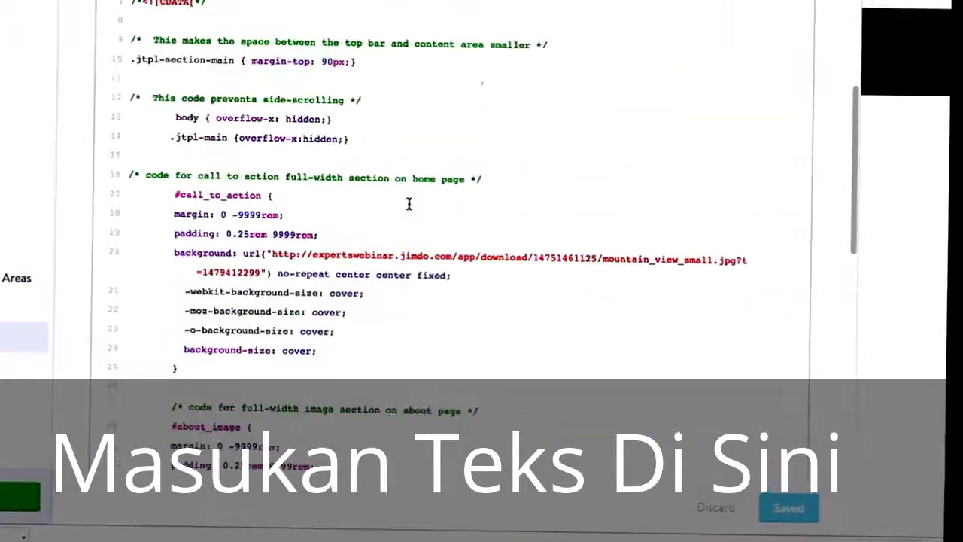
scroll(391, 197, "up", 5)
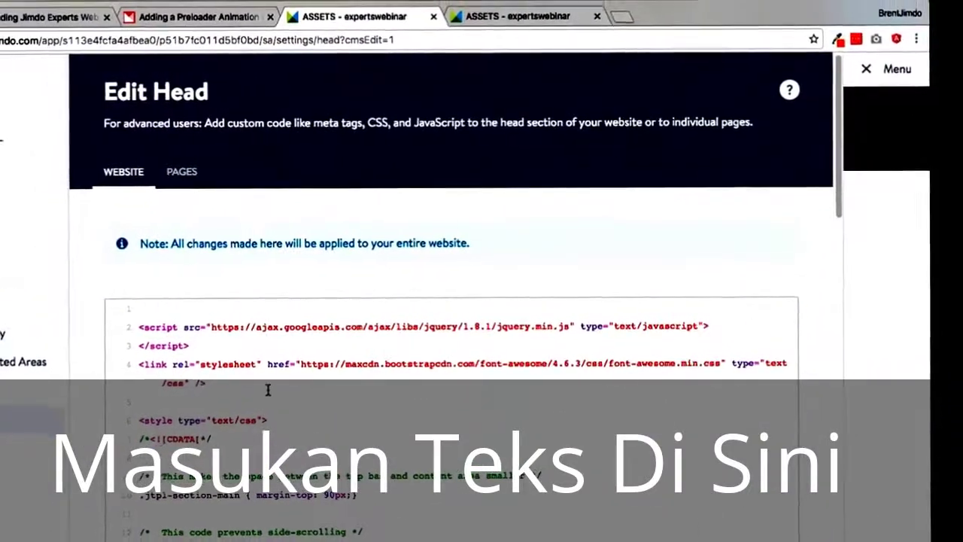
left_click(273, 384)
key("super+v")
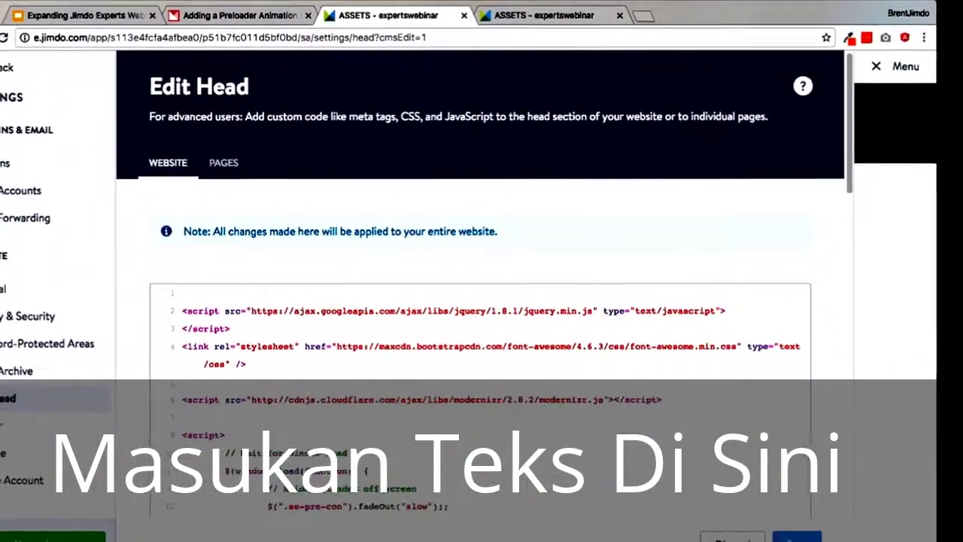
scroll(404, 364, "down", 2)
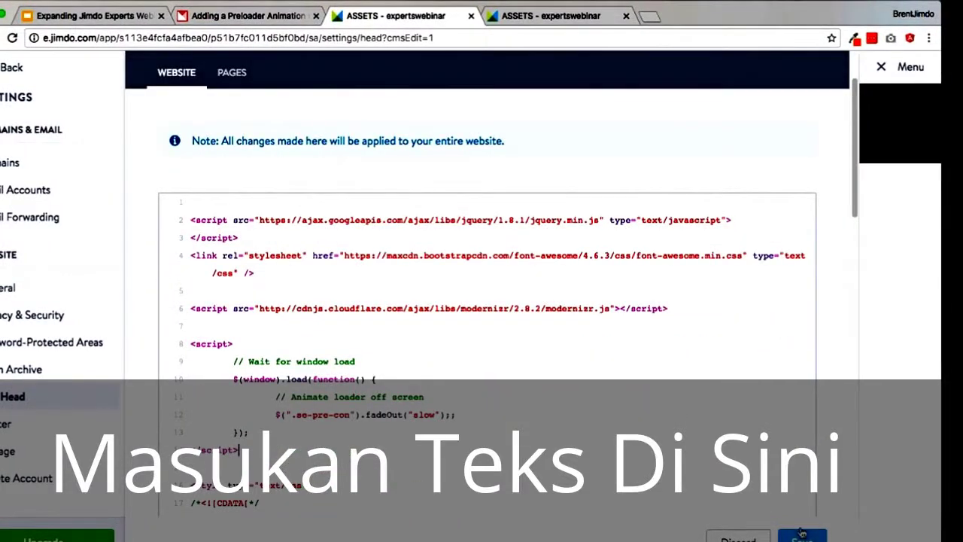
Step: Open the live site's Home page and its About page, and look through the About page to check the preloader
left_click(248, 15)
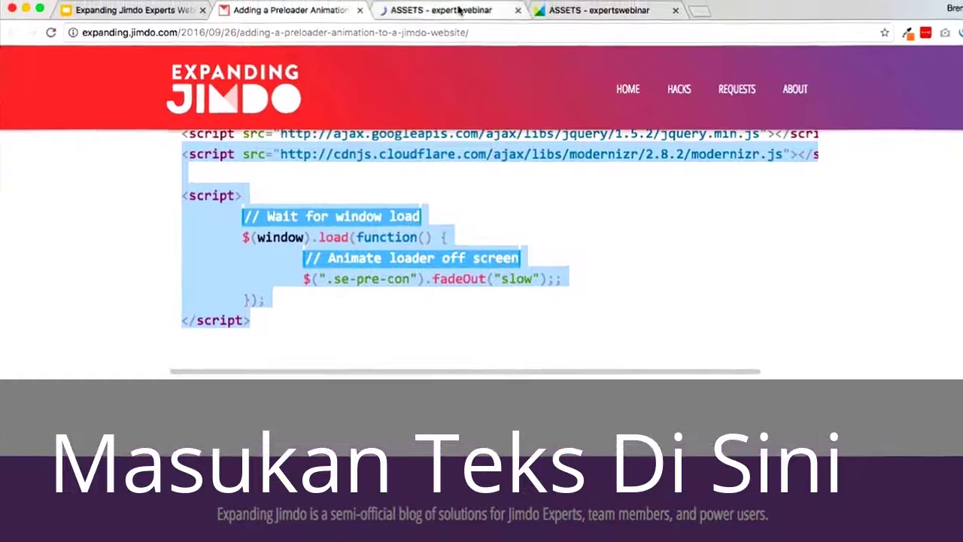
left_click(622, 26)
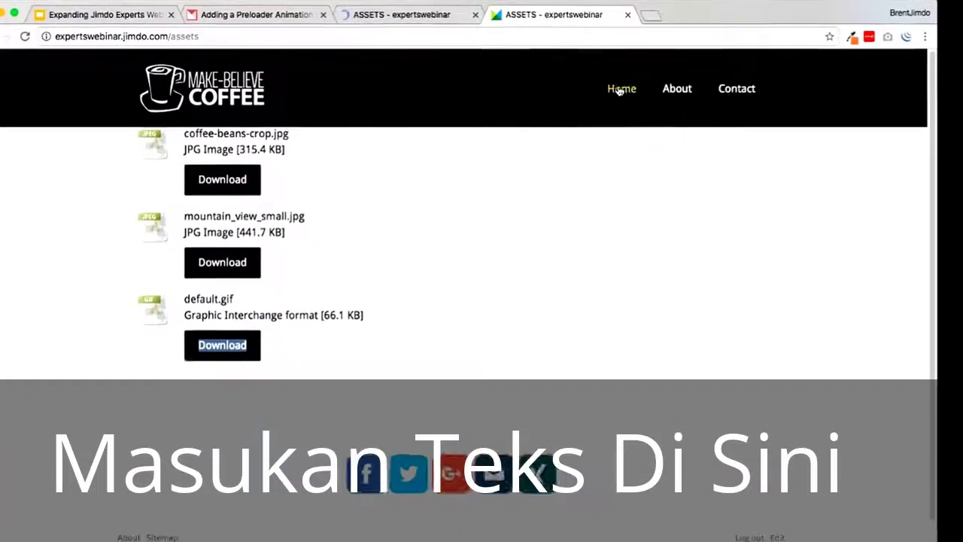
left_click(686, 99)
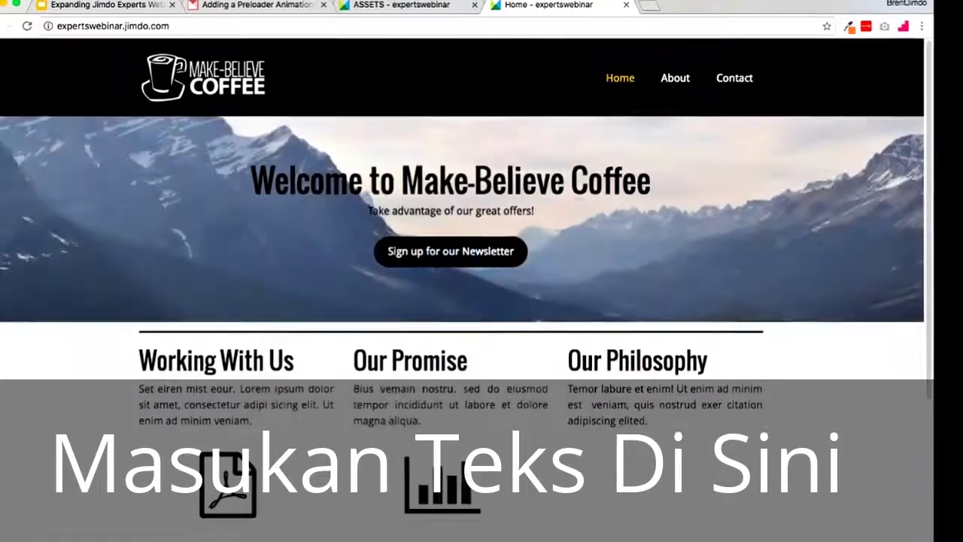
left_click(676, 73)
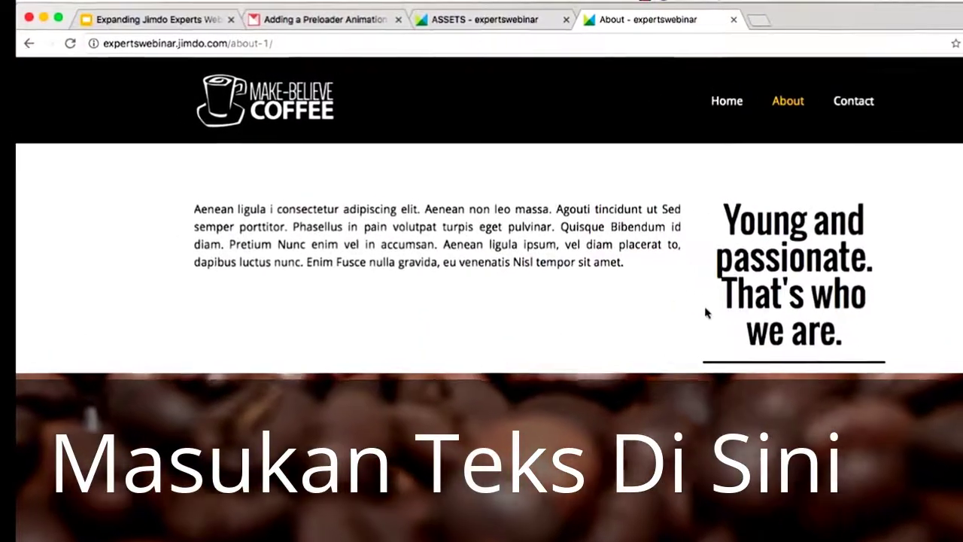
scroll(707, 286, "down", 5)
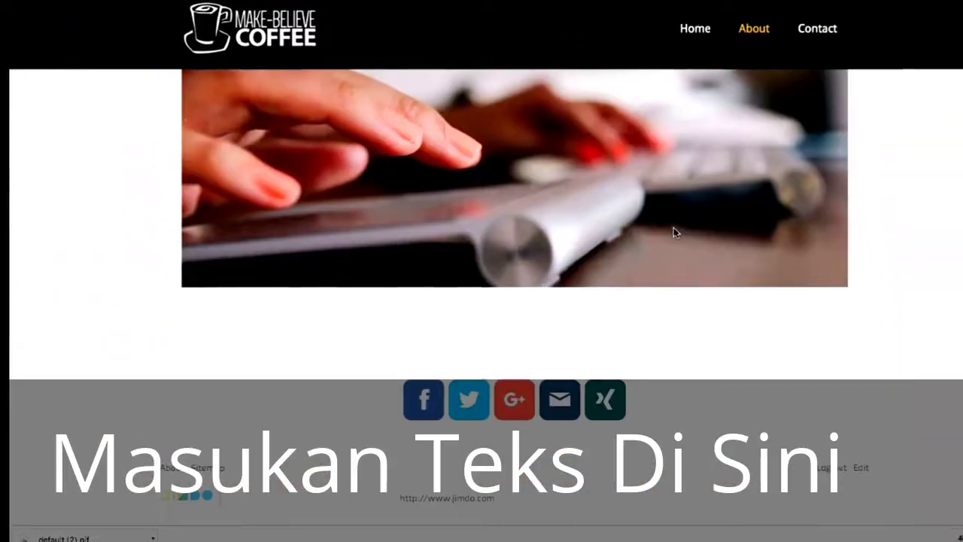
scroll(699, 220, "up", 4)
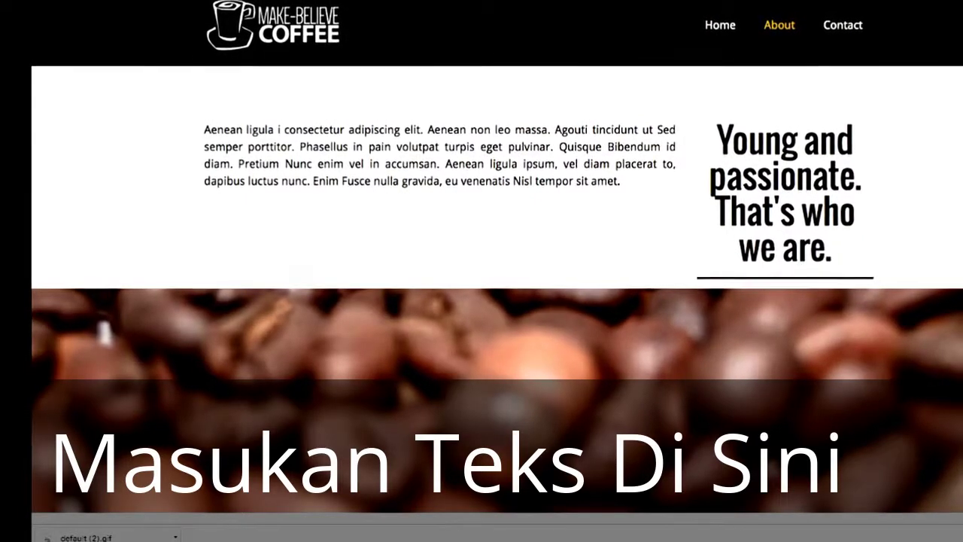
Step: Open another website by entering "kar" as the browser address
left_click(752, 24)
type("kar")
key("Return")
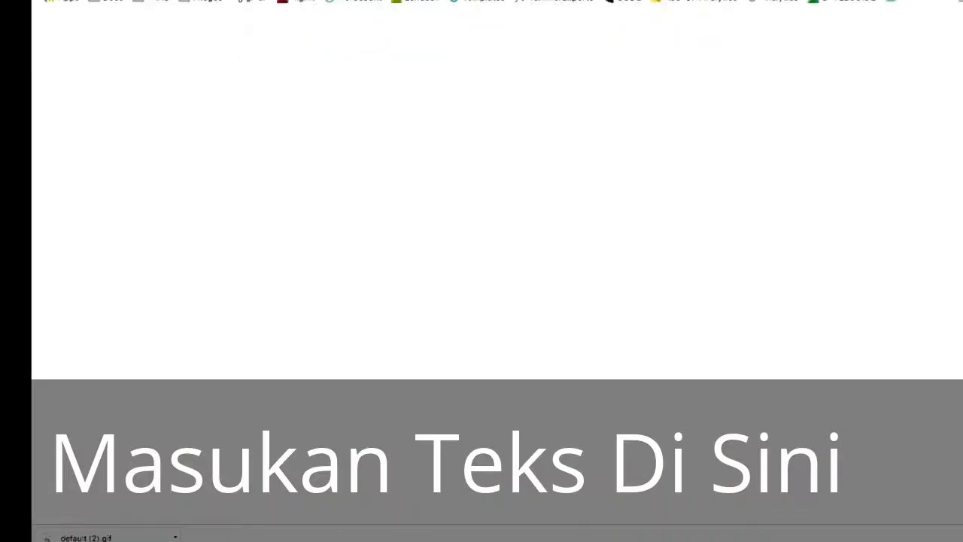